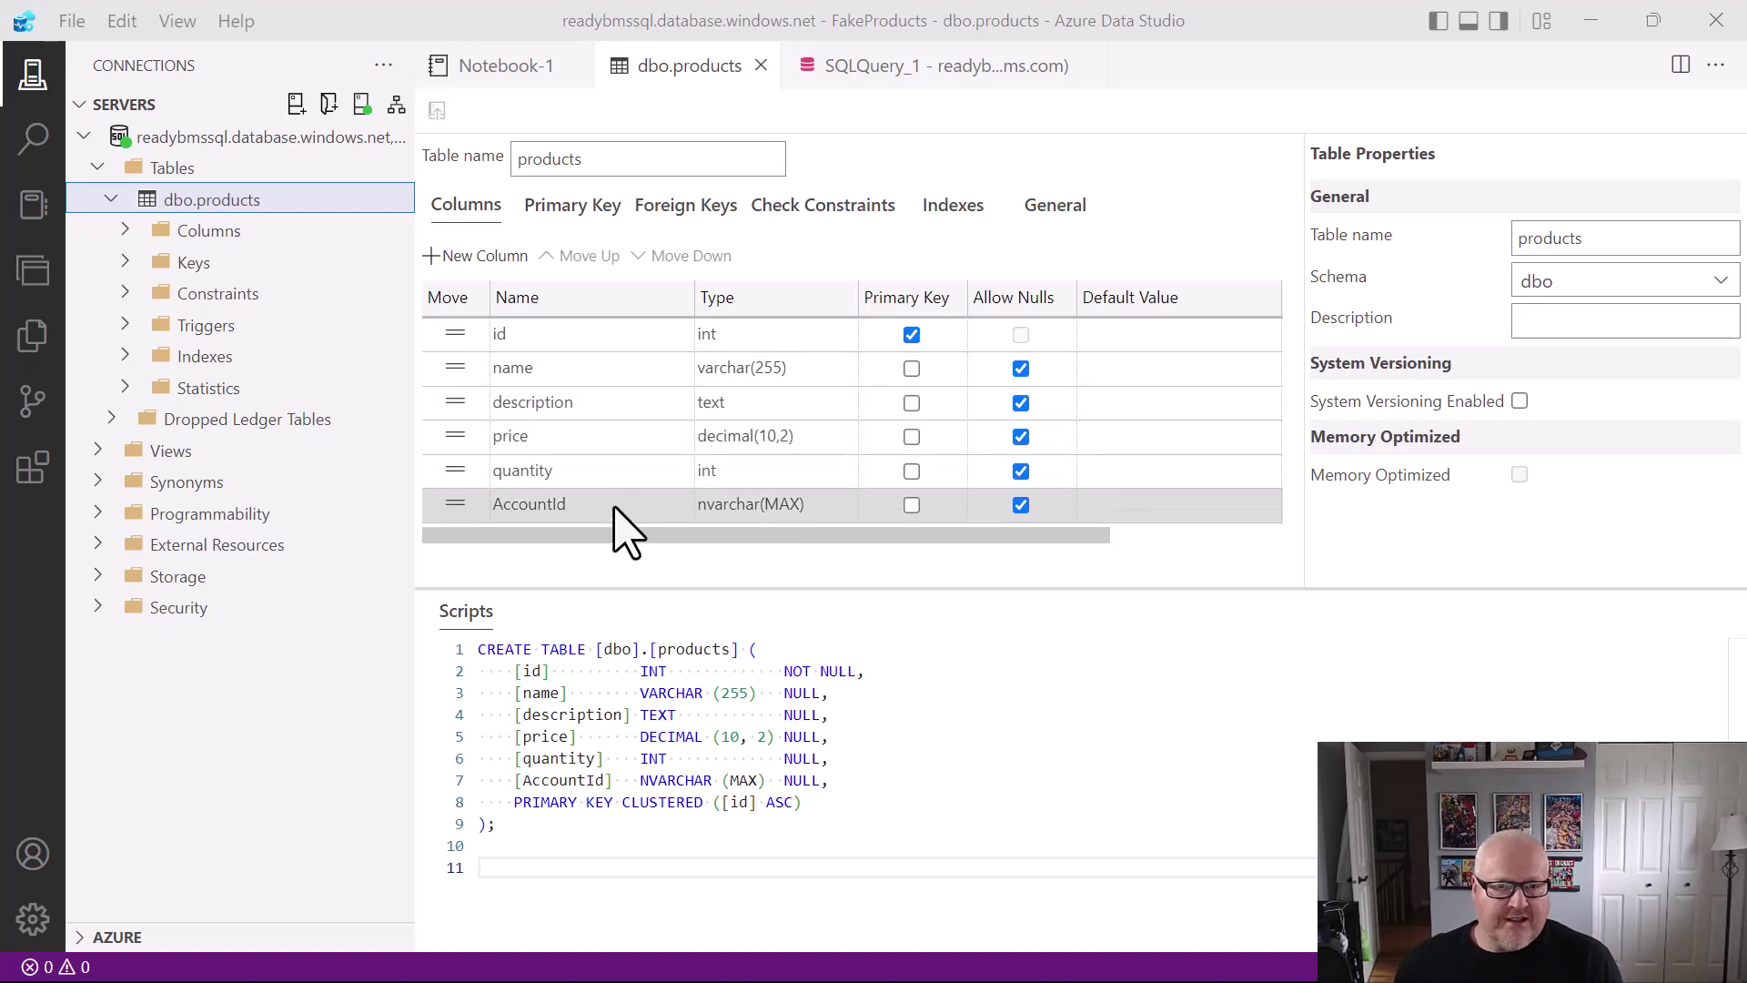
# Show the SQLQuery_1 SELECT results listing the products rows
pyautogui.click(862, 71)
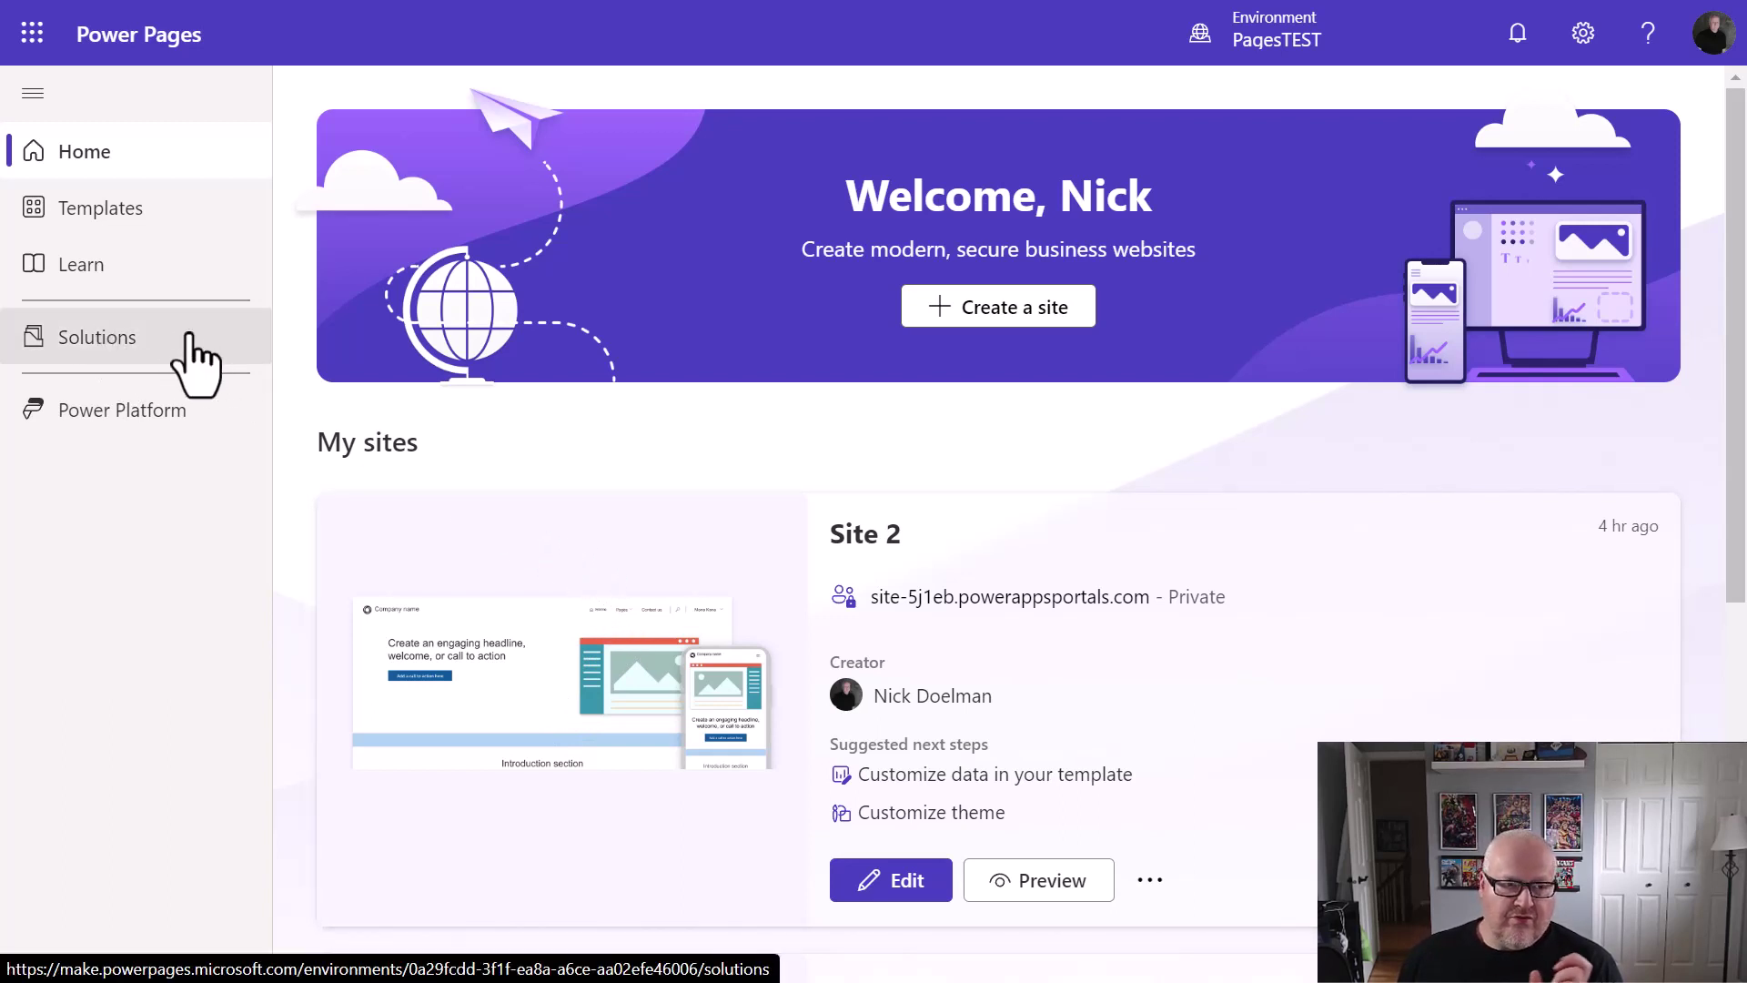
# Open the VirtualTables solution's empty Tables list and reveal the New > Table options
pyautogui.click(103, 350)
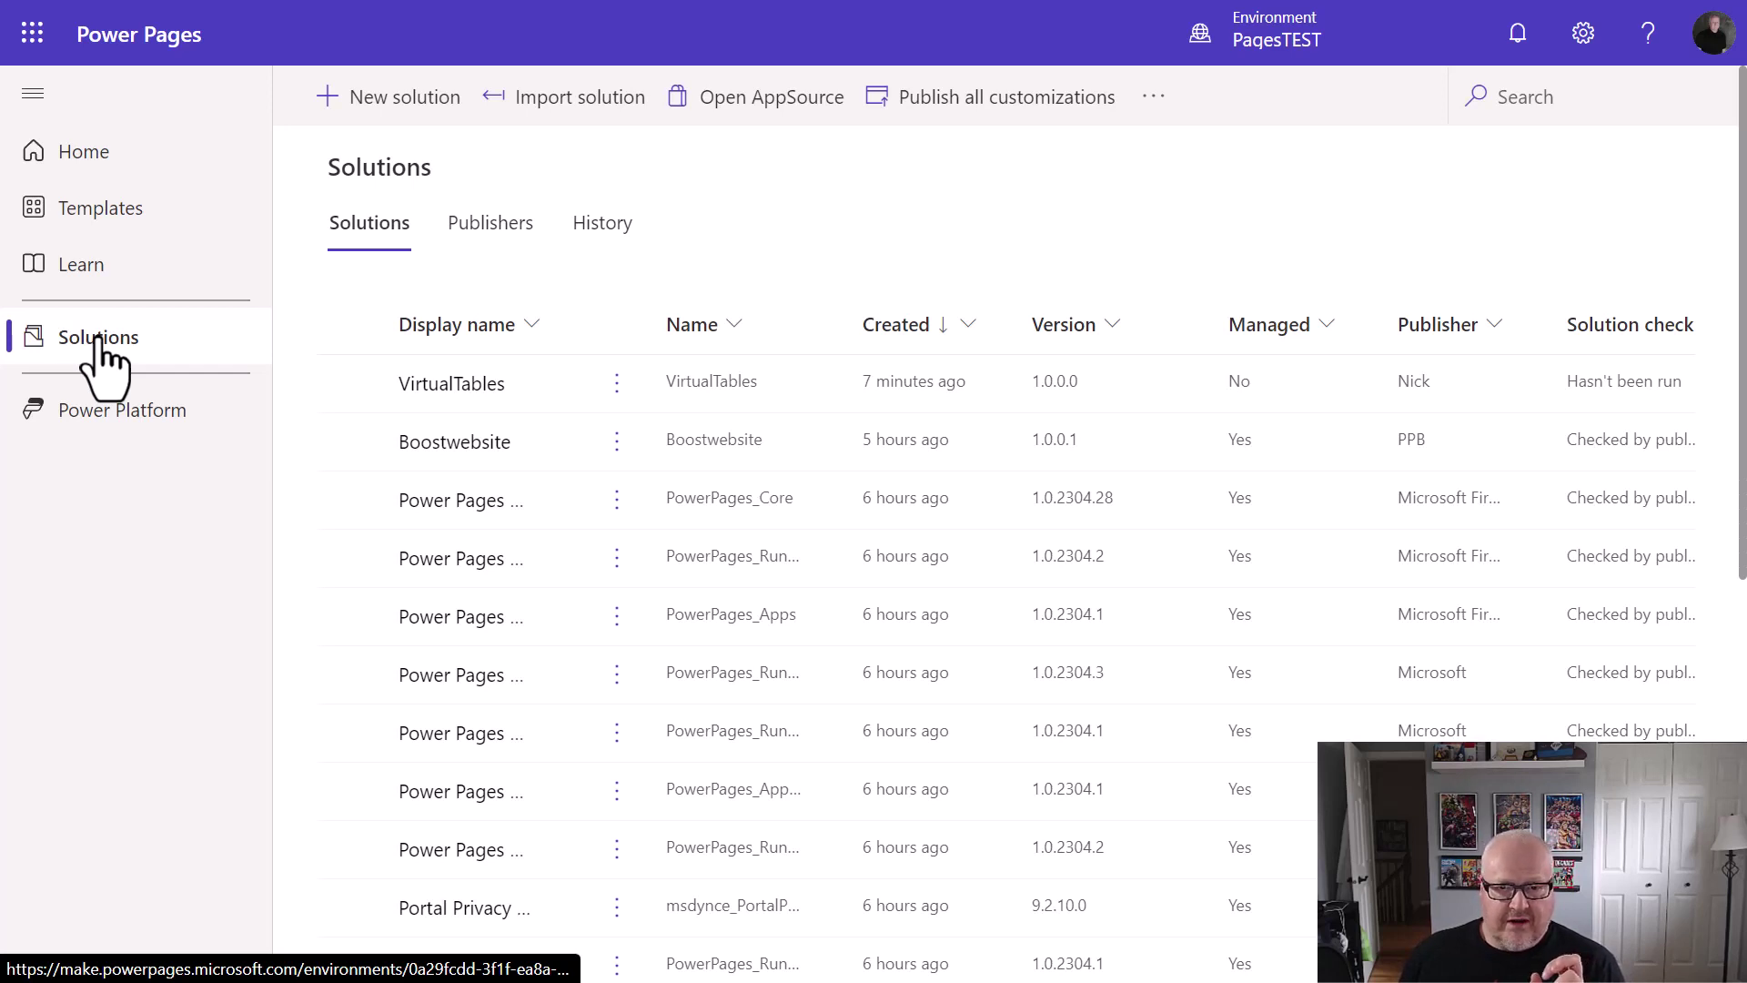
pyautogui.click(453, 384)
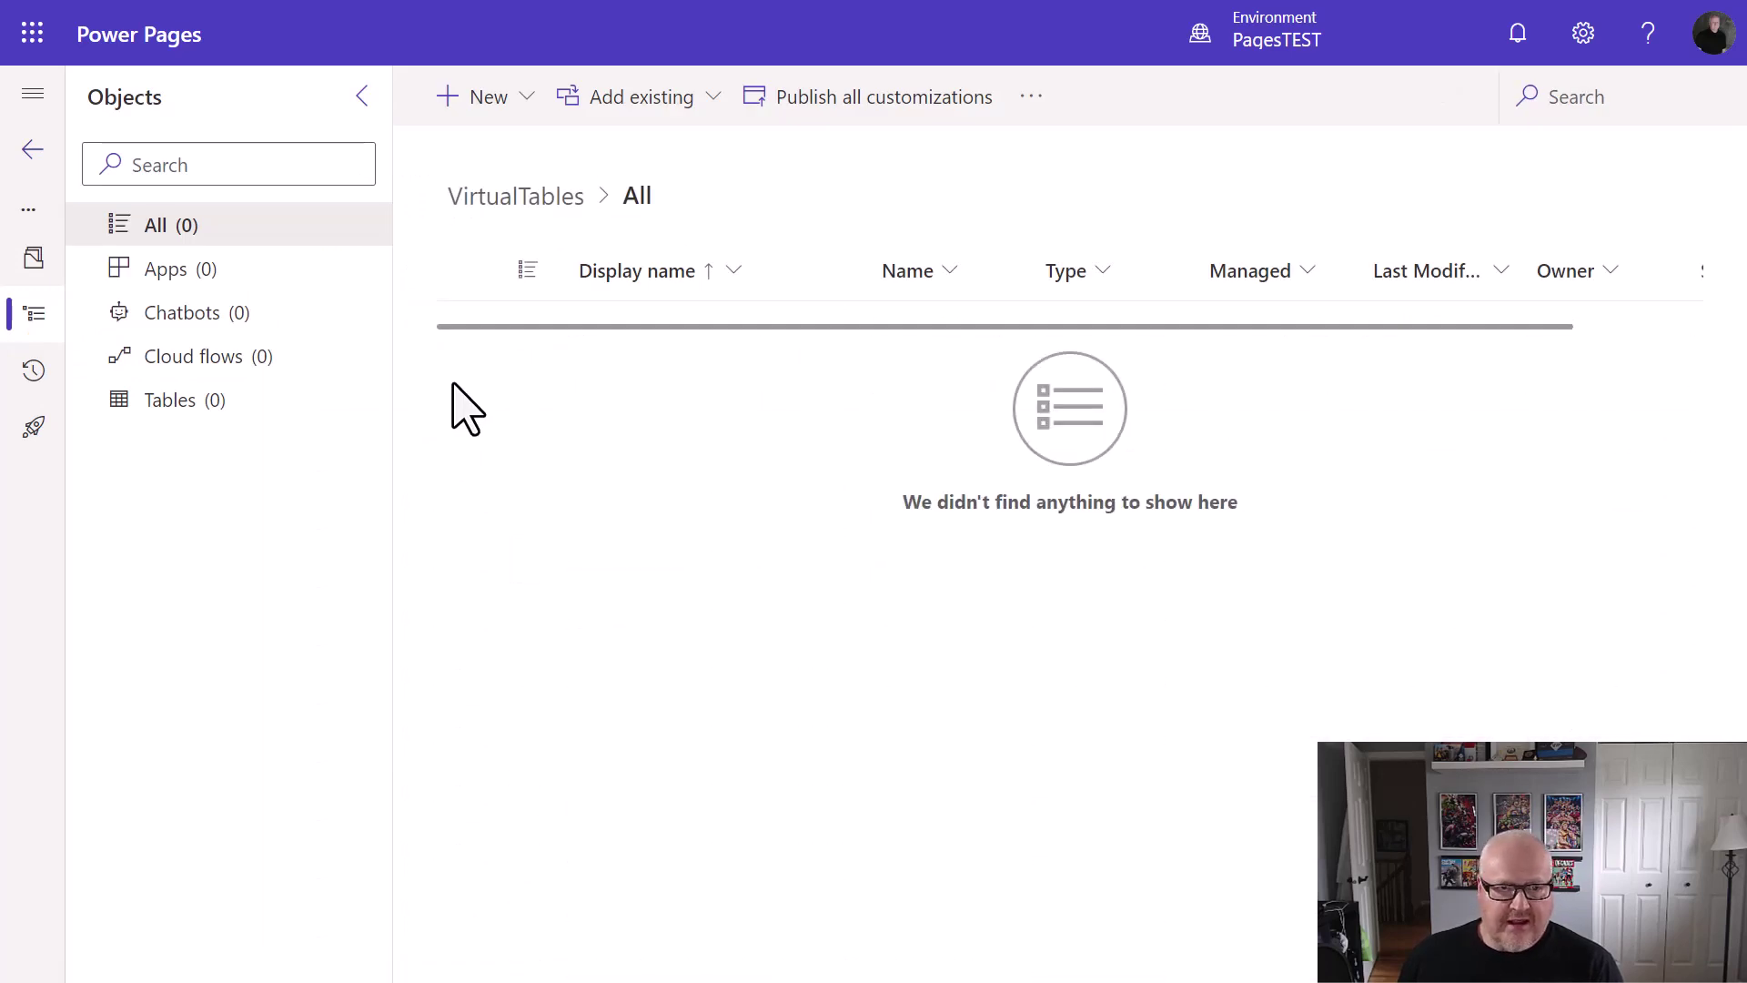
pyautogui.click(155, 402)
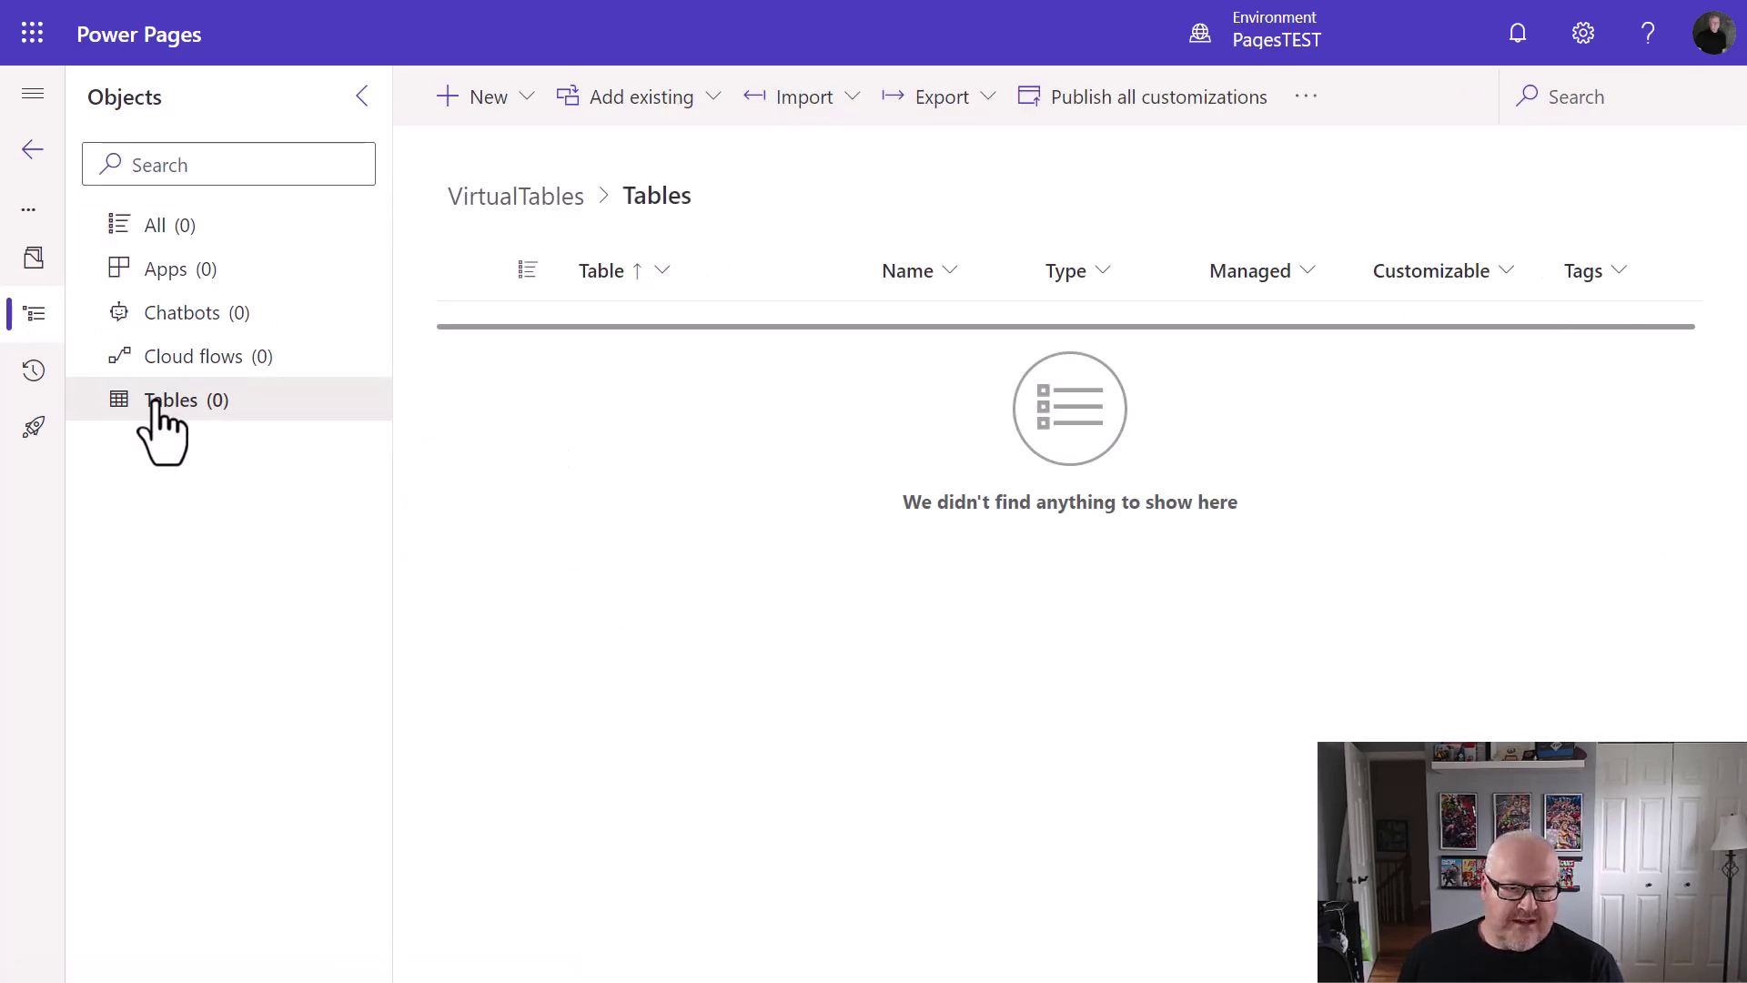
pyautogui.click(496, 102)
pyautogui.moveTo(556, 459)
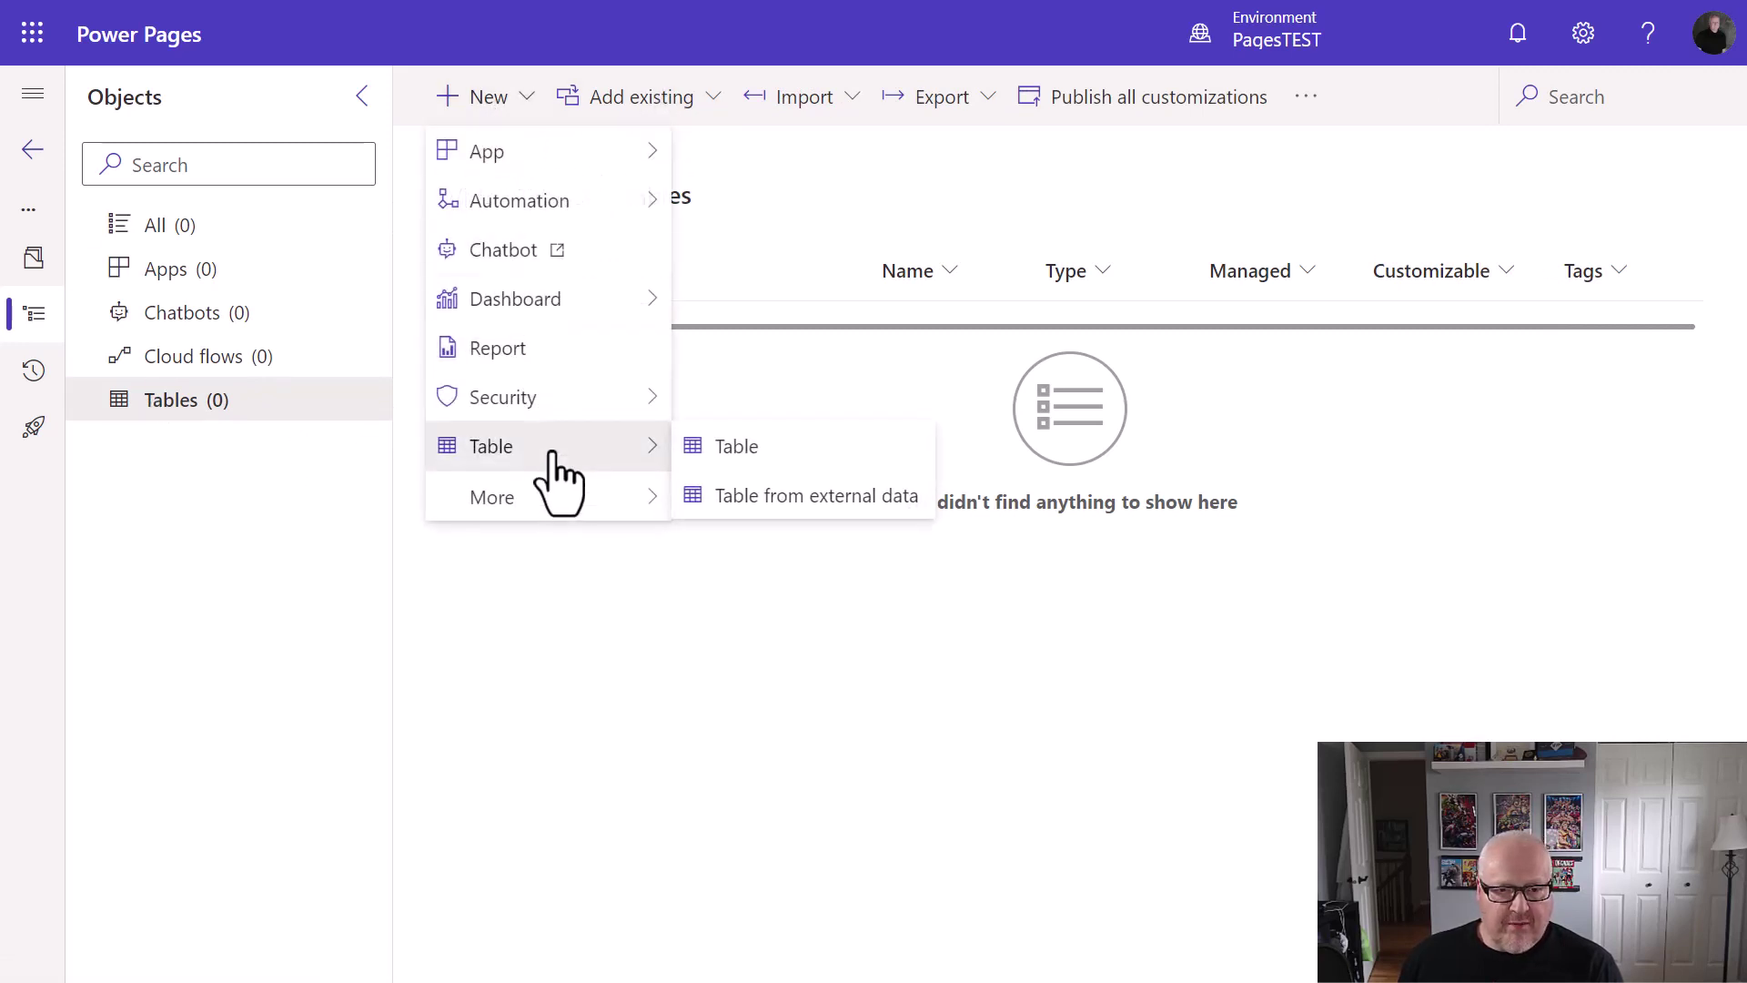
# Start a Table from external data and reach the SharePoint or SQL Server connection choice
pyautogui.click(789, 499)
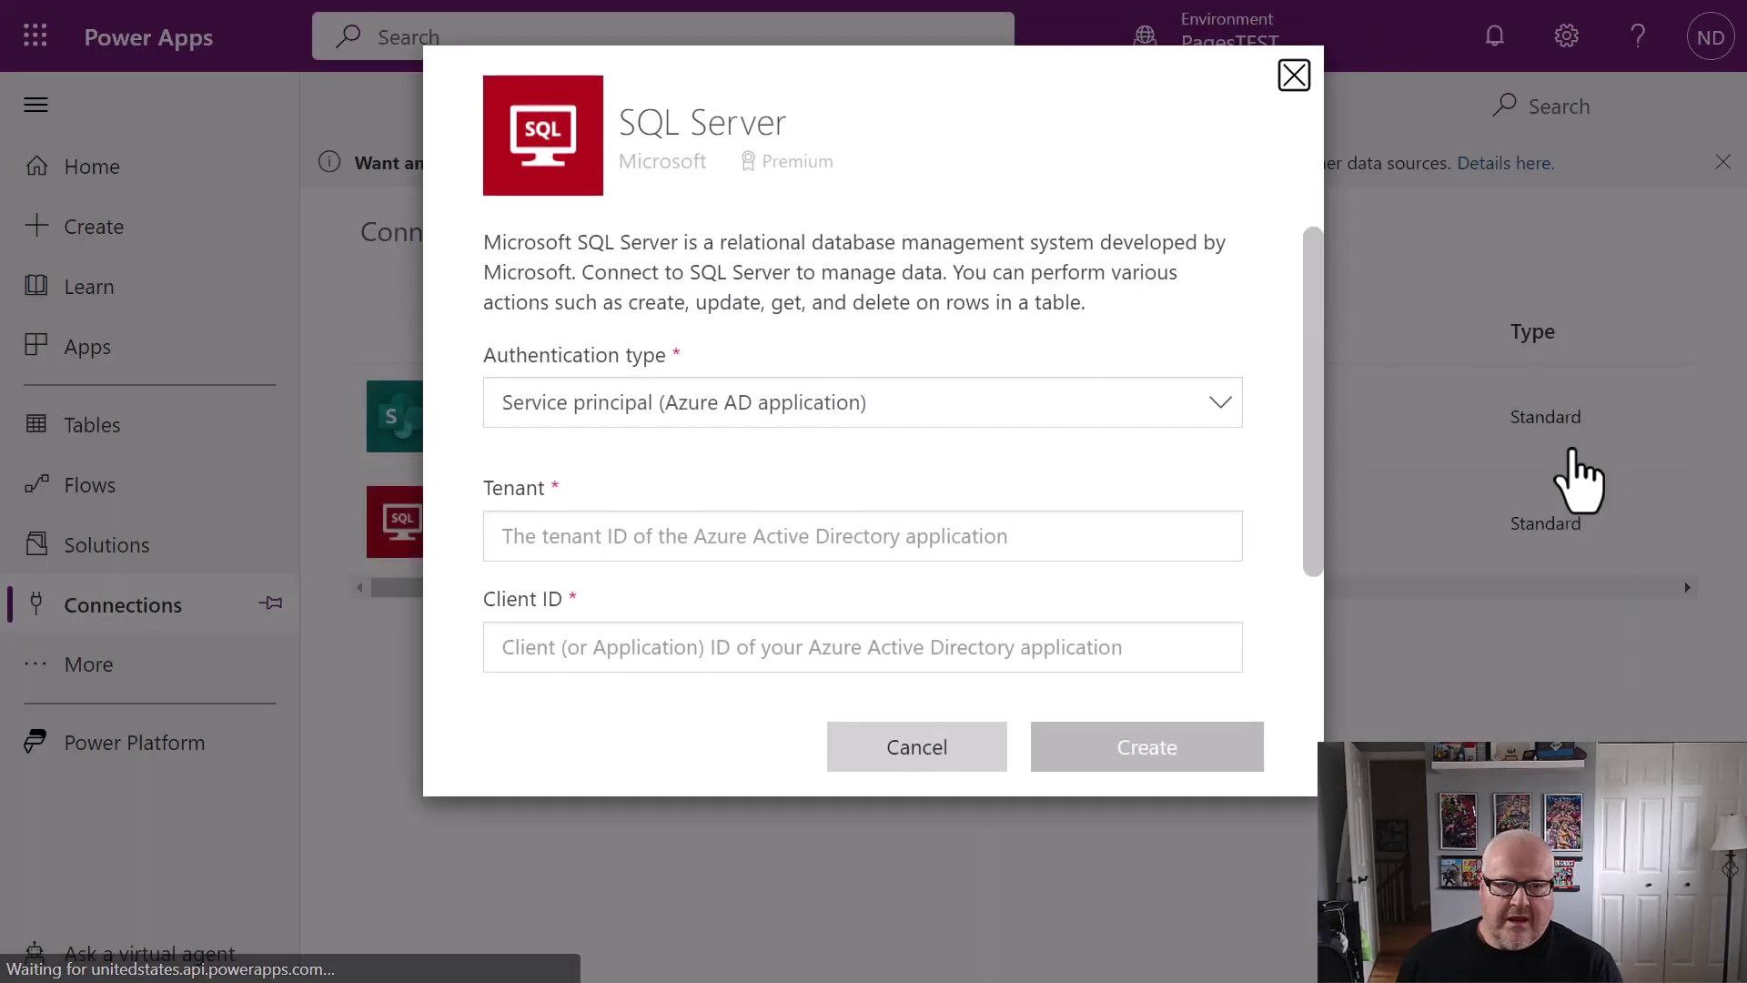
# Create a SQL Server connection with Azure AD Integrated authentication using the signed-in account
pyautogui.click(960, 431)
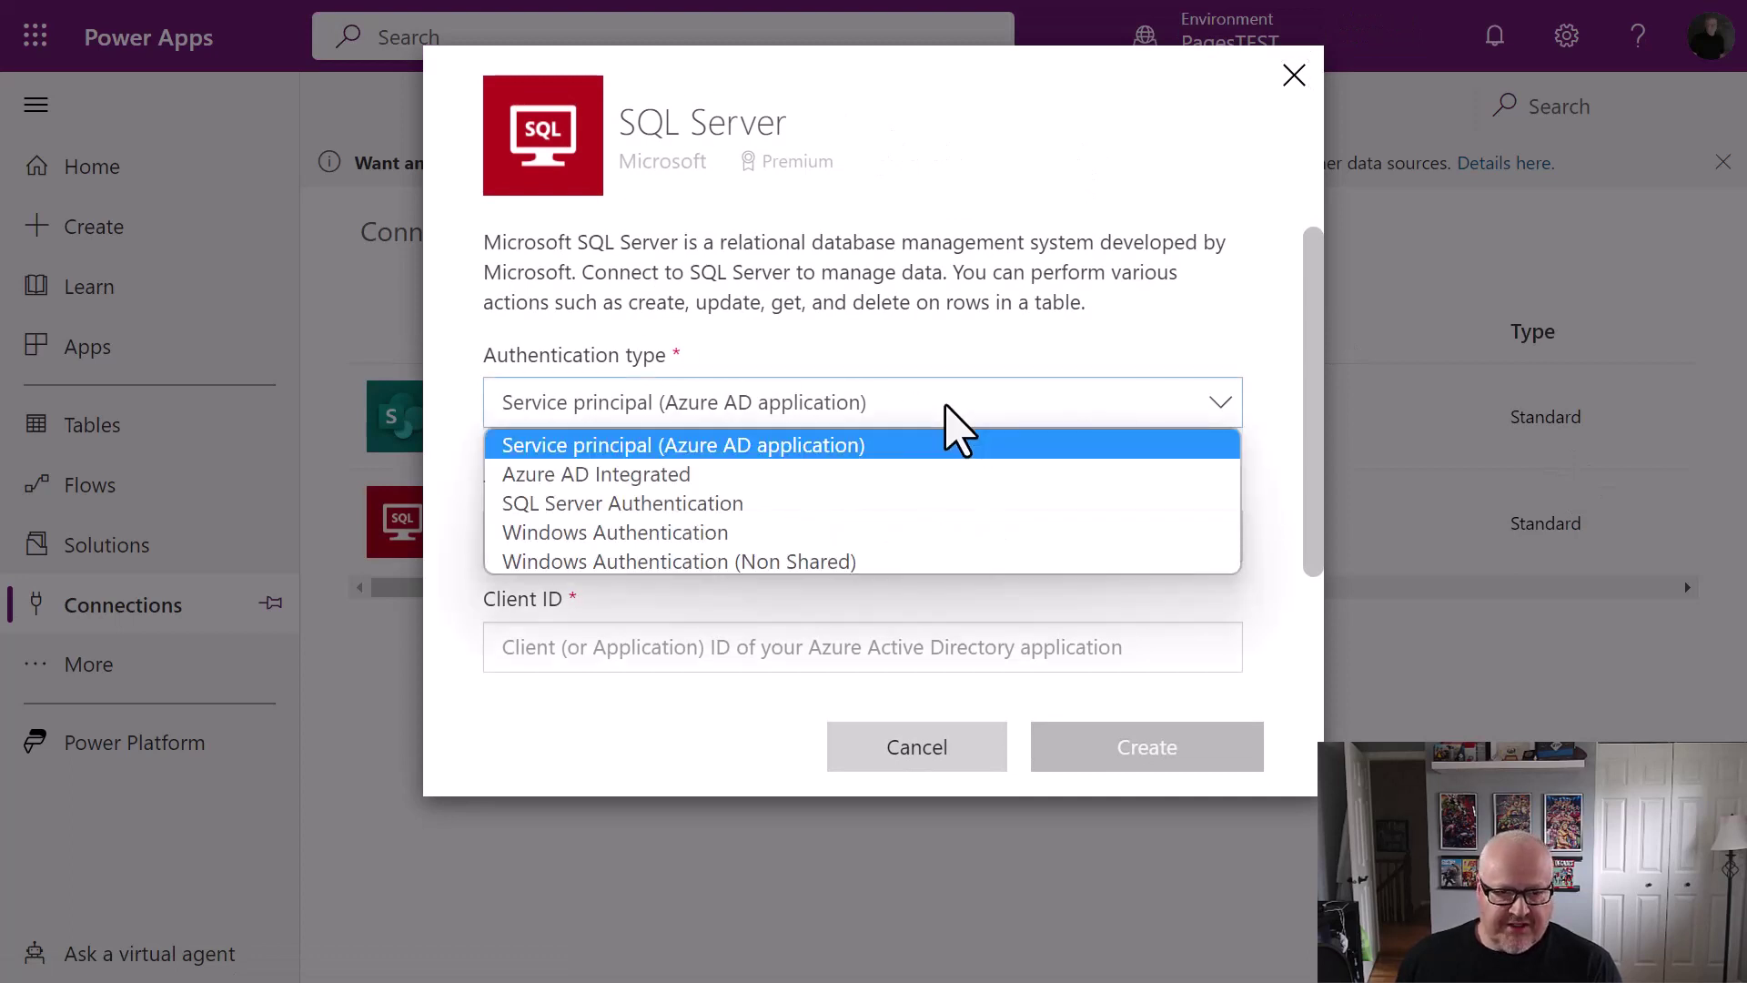
pyautogui.click(704, 474)
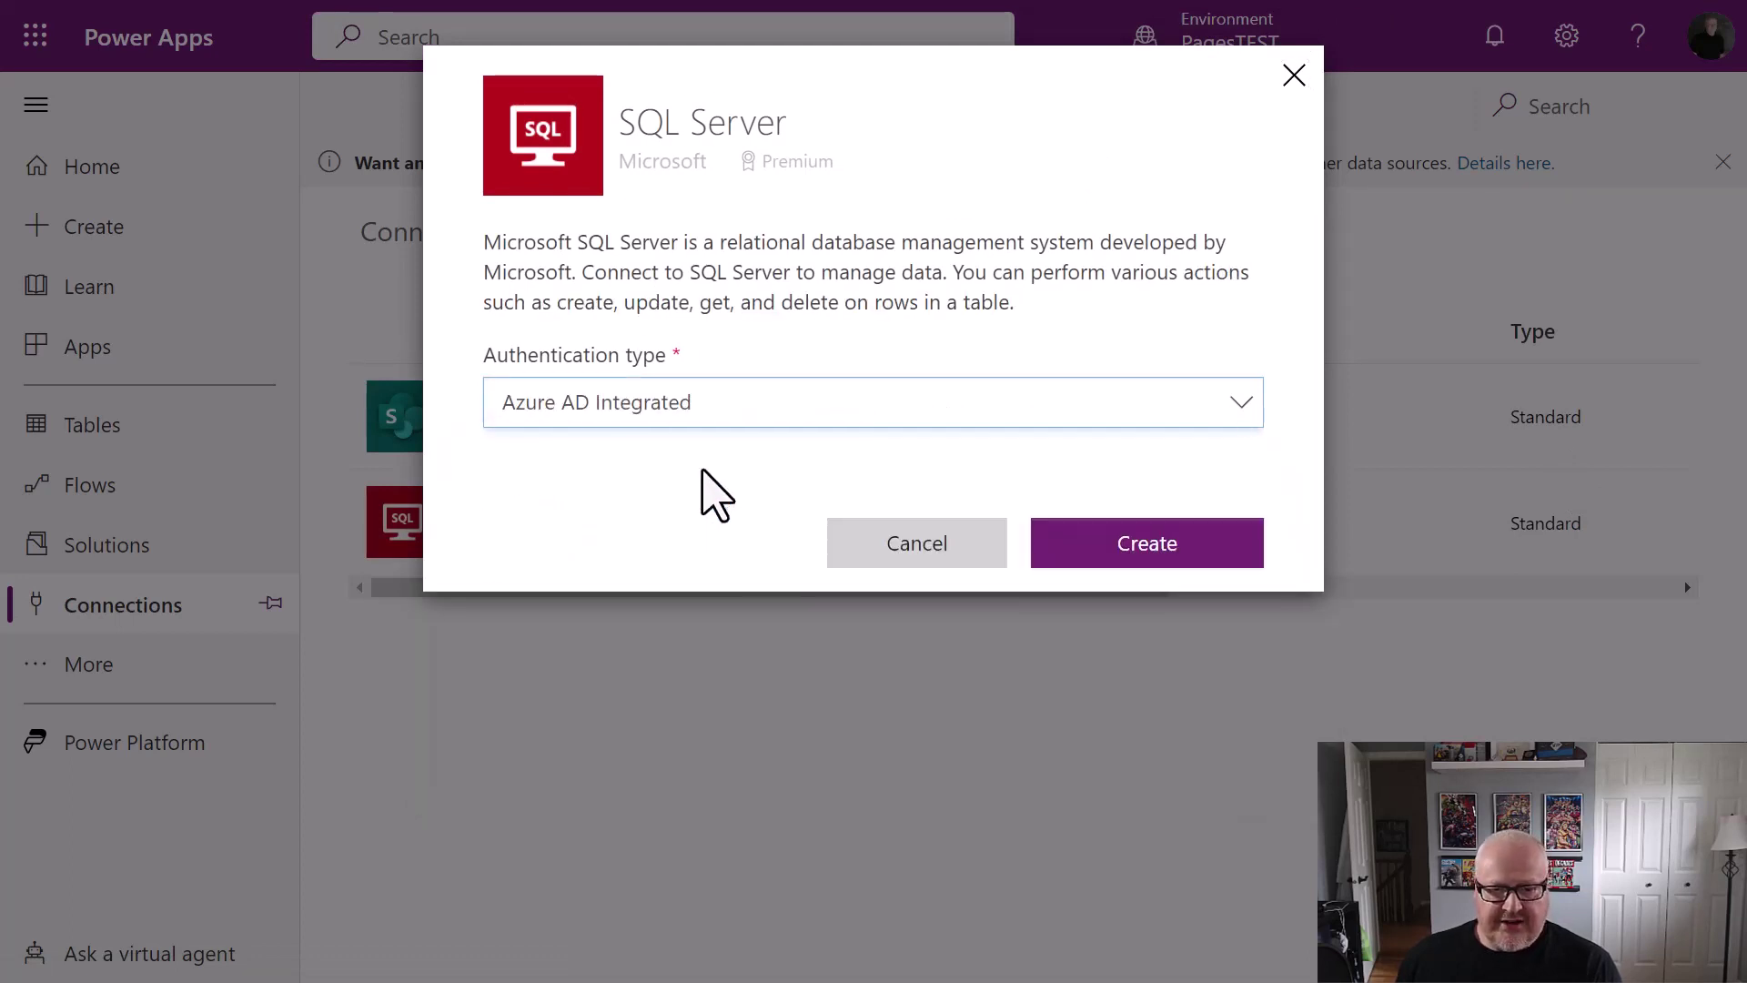
pyautogui.click(1150, 546)
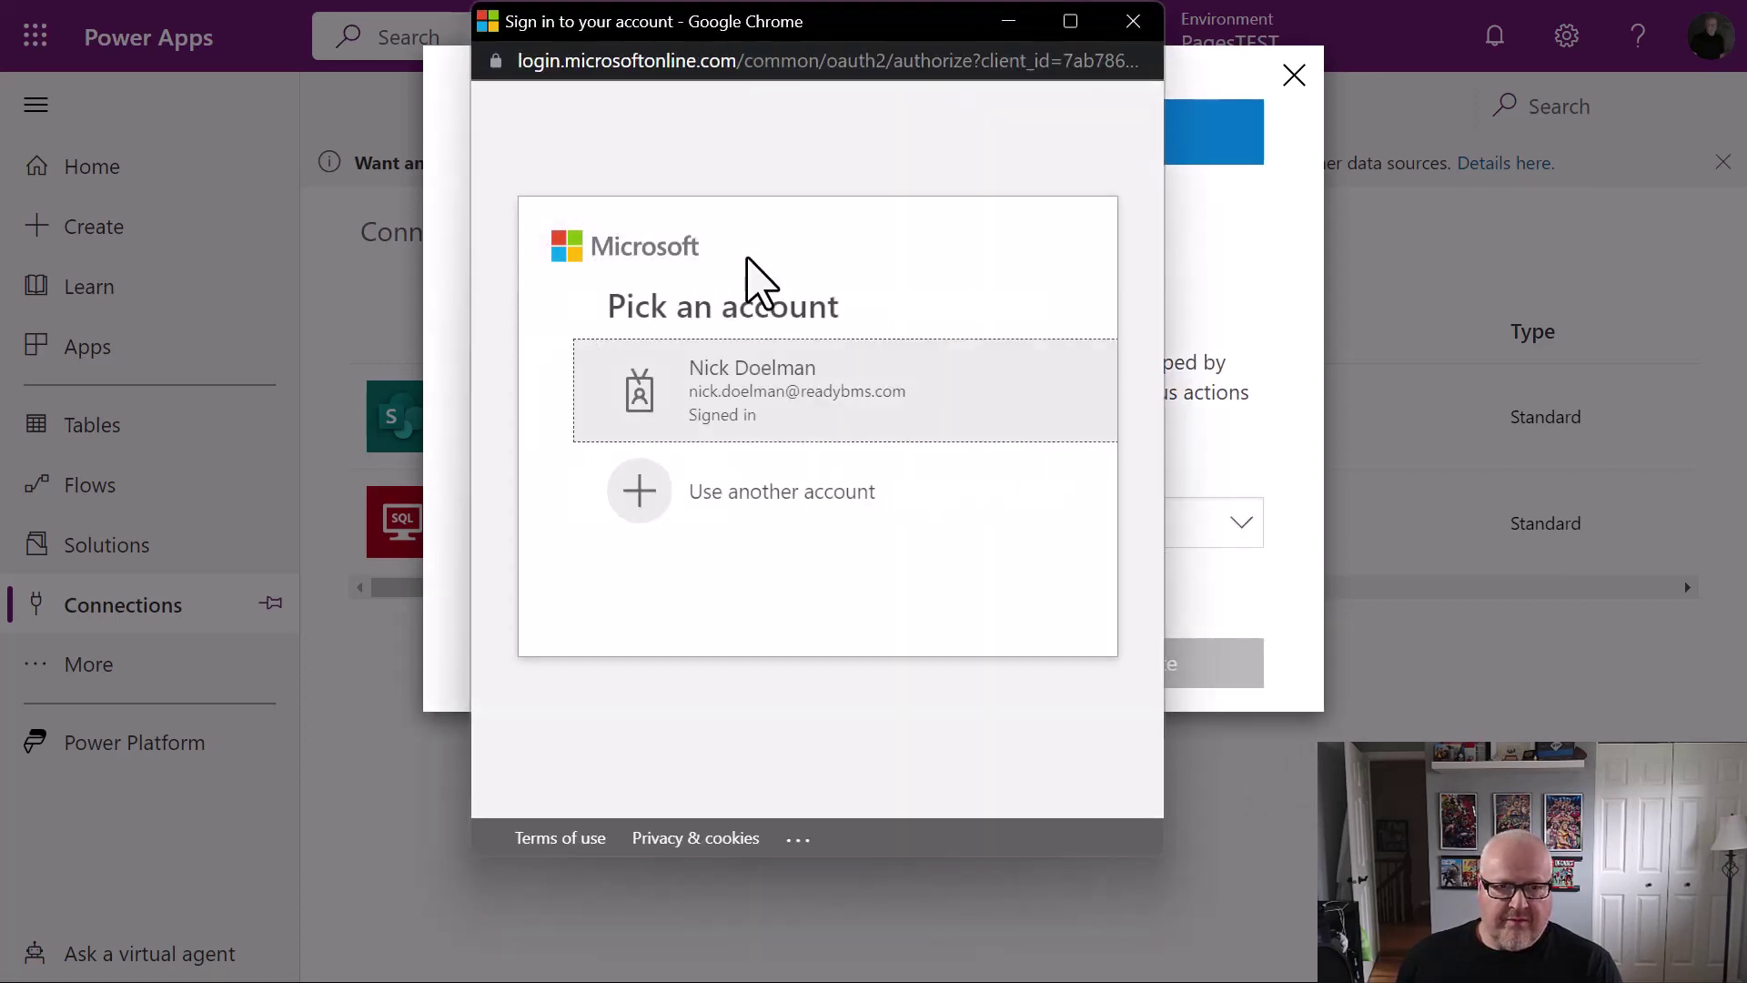
pyautogui.click(881, 406)
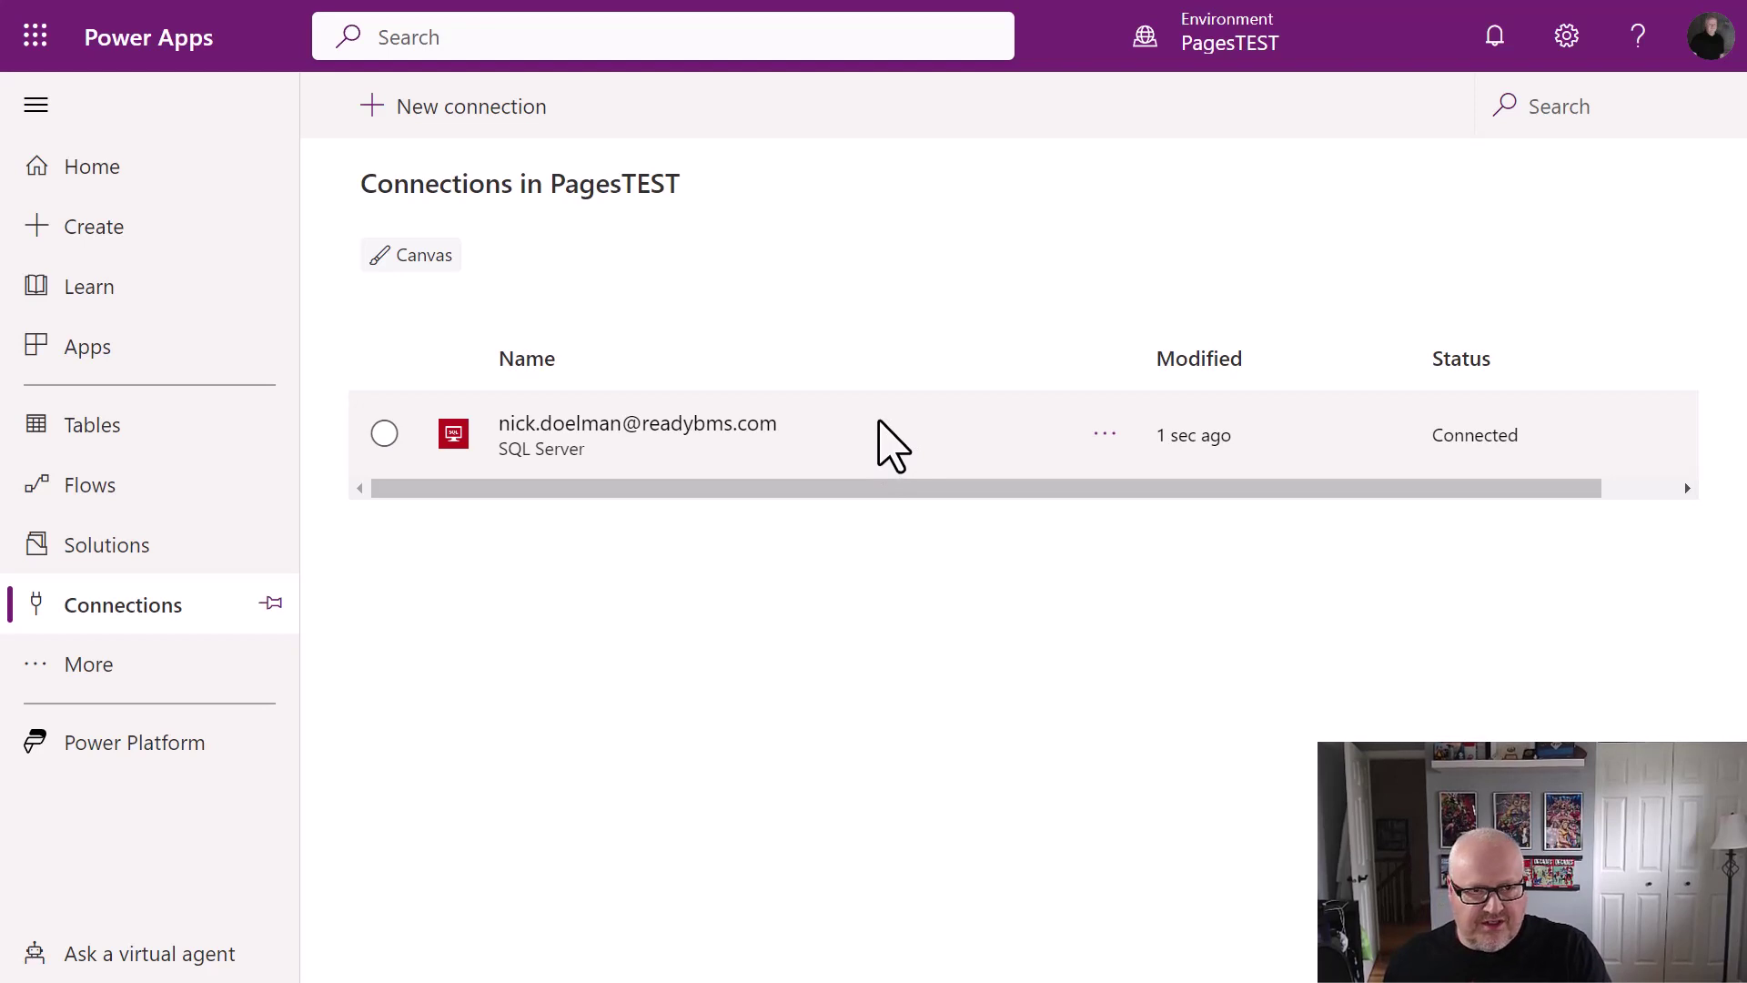
# Back in the wizard, refresh connections, select the new SQL Server connection and continue
pyautogui.click(869, 3)
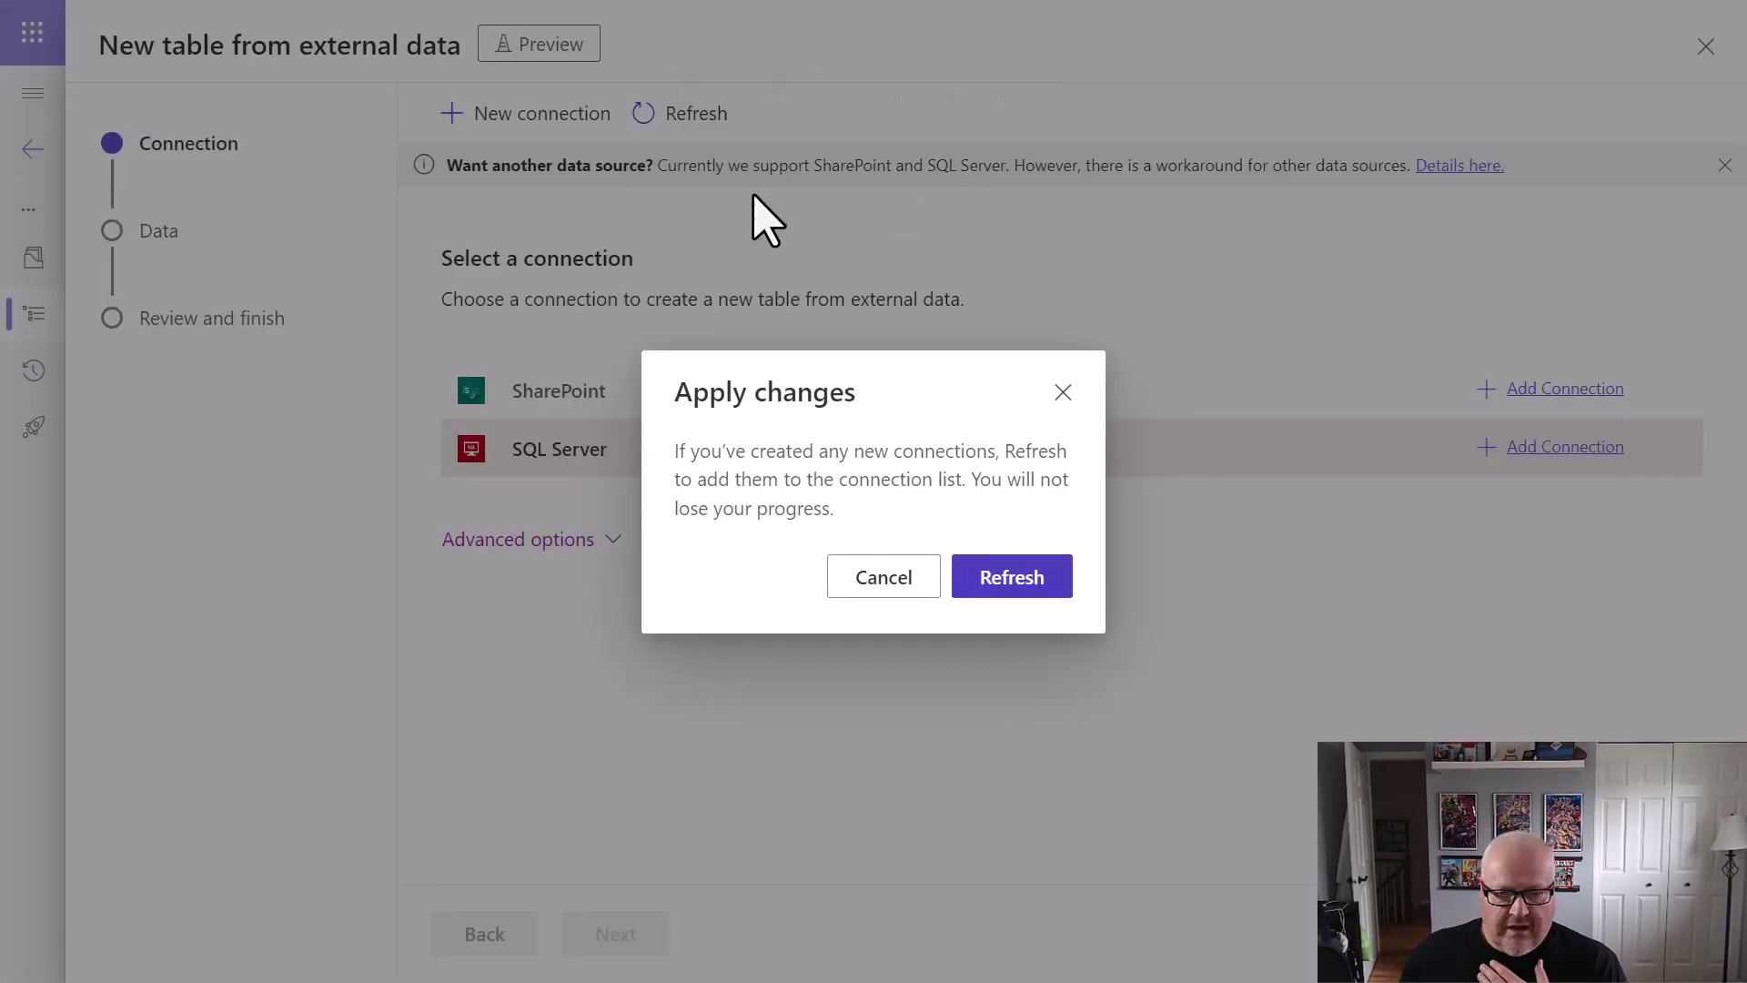
pyautogui.click(1009, 577)
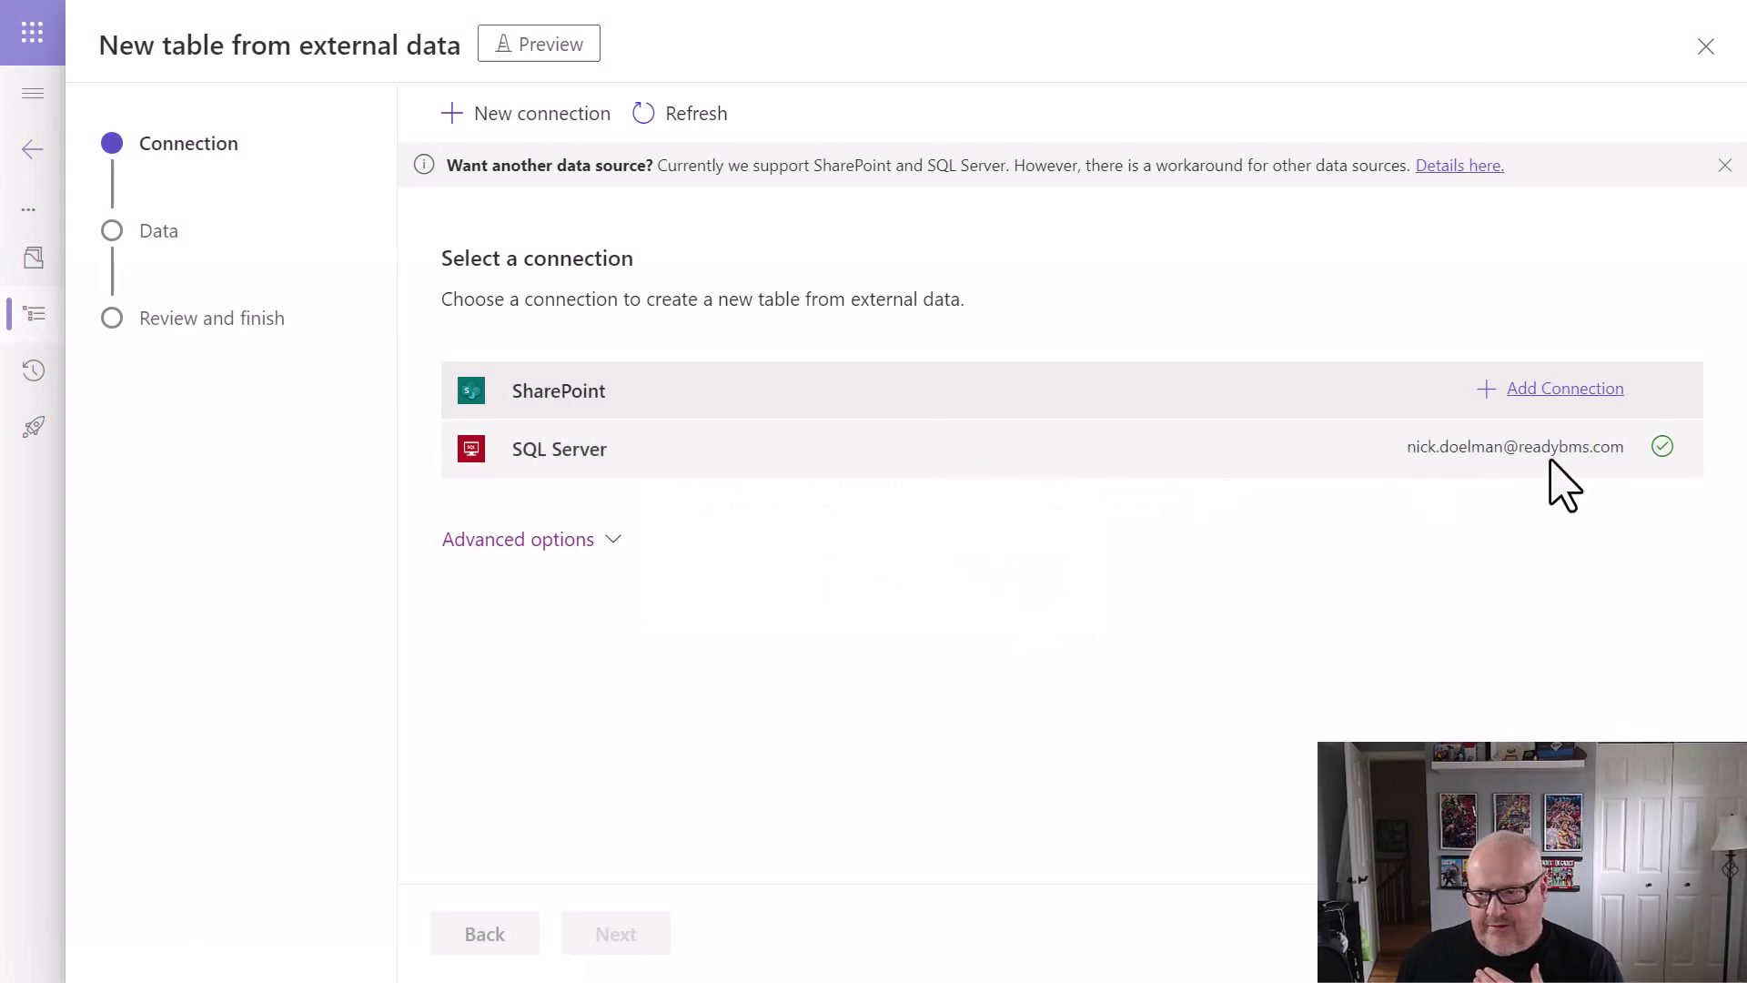
pyautogui.click(987, 459)
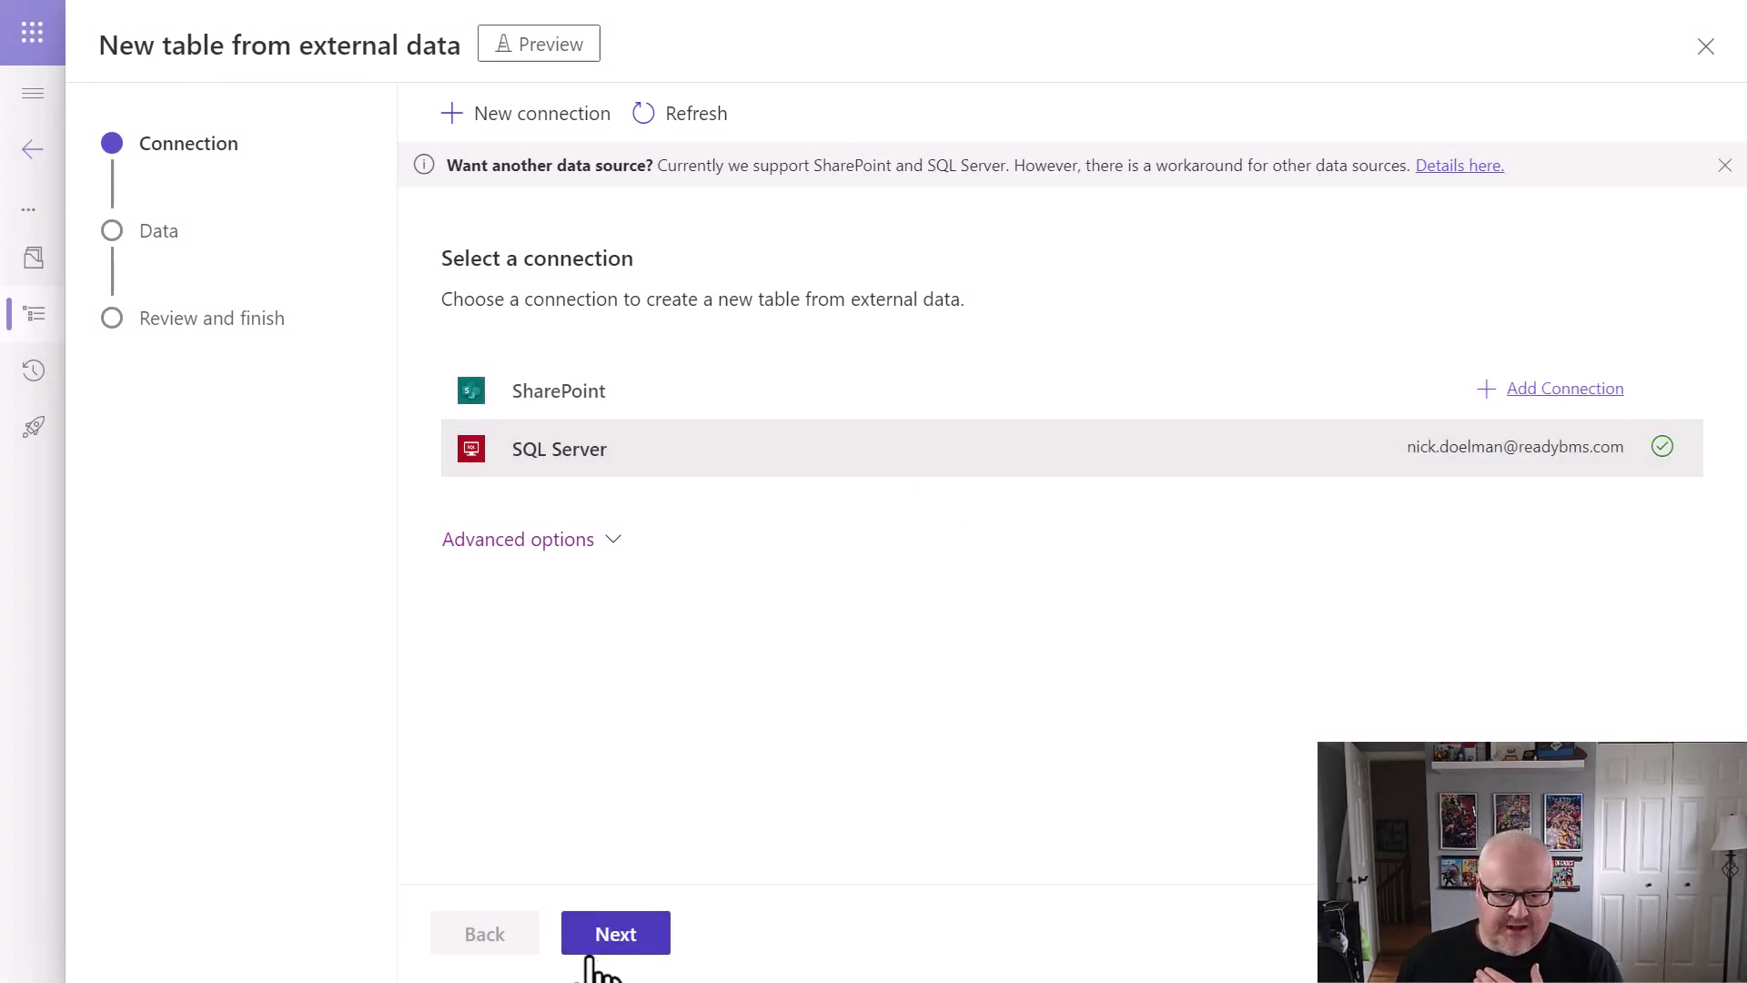
pyautogui.click(634, 938)
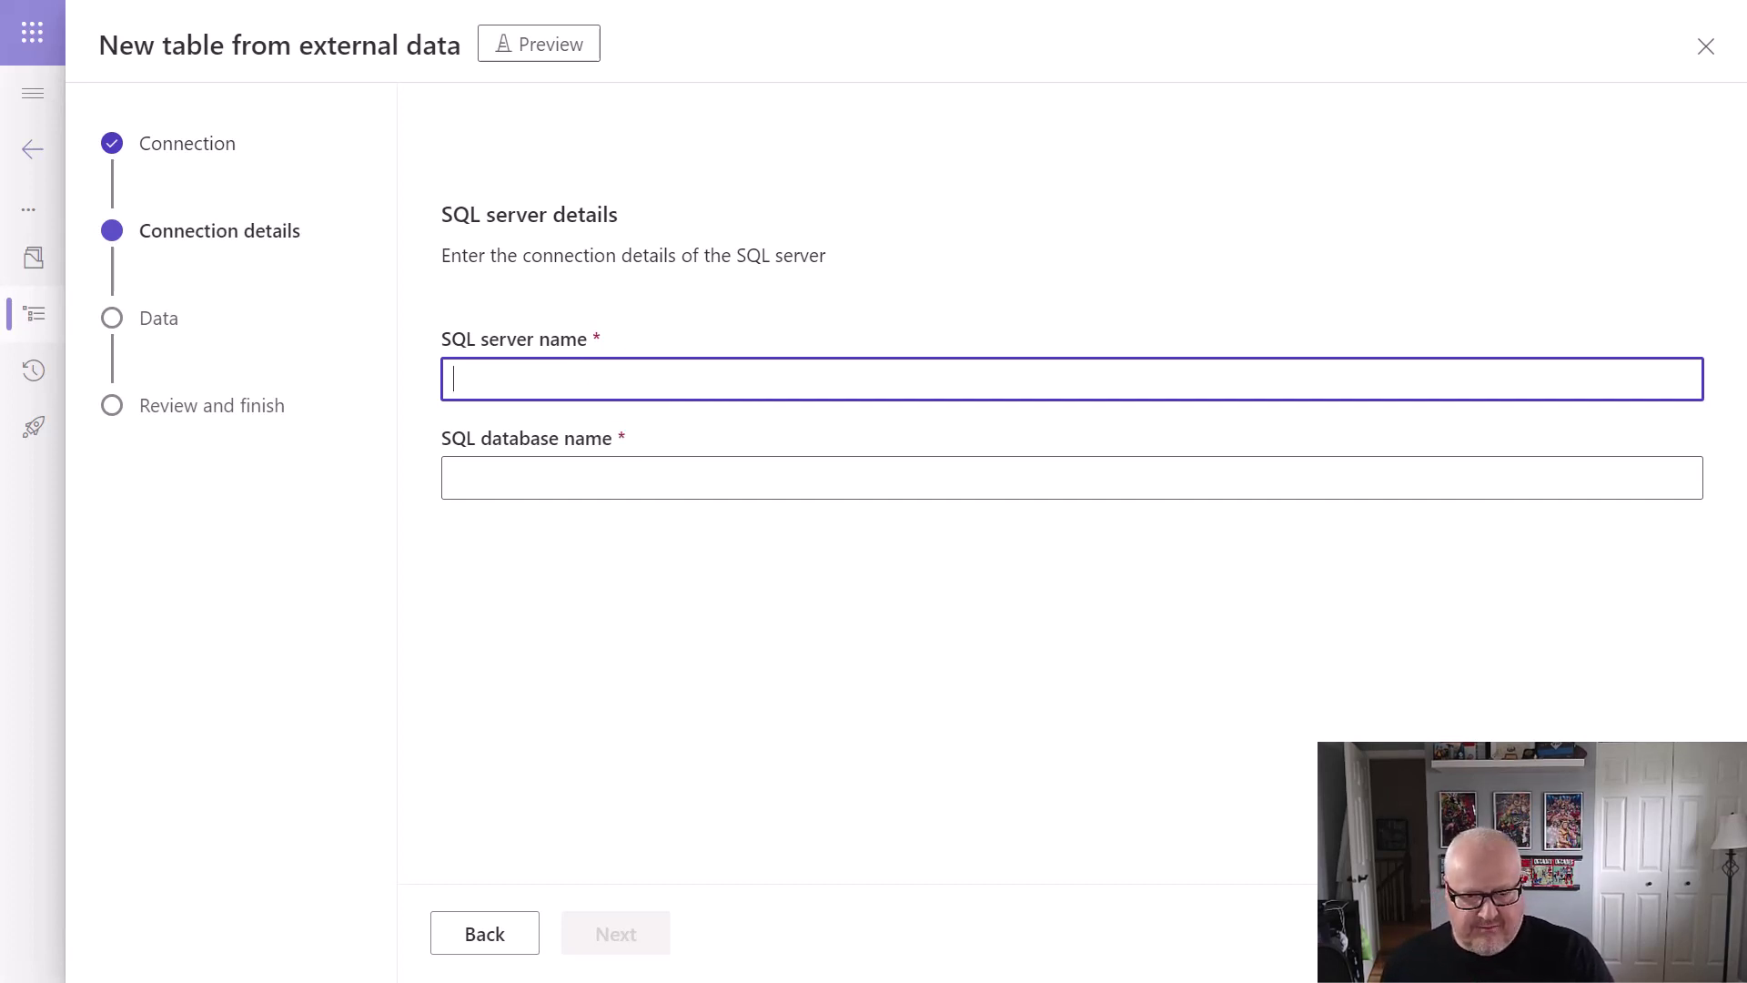
# Enter server readybmssql.database.windows.net and database FakeProducts as connection details
pyautogui.write('readybrissql.database.windows')
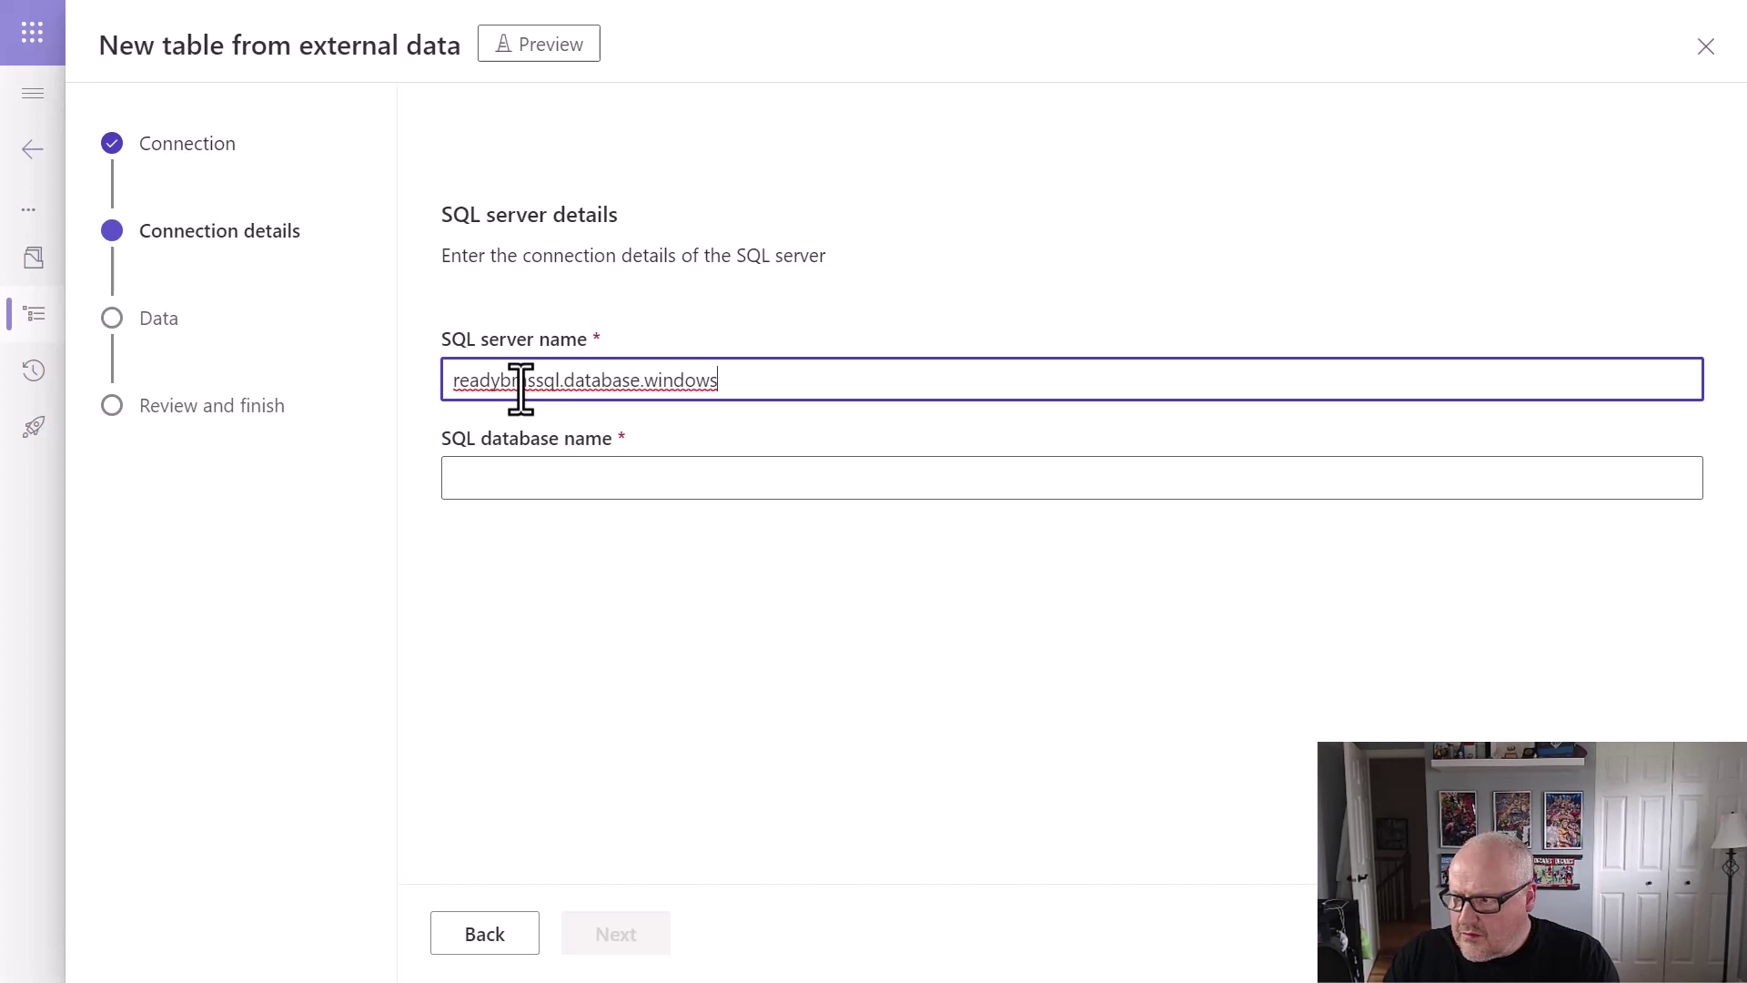
pyautogui.write('t')
pyautogui.press('Tab')
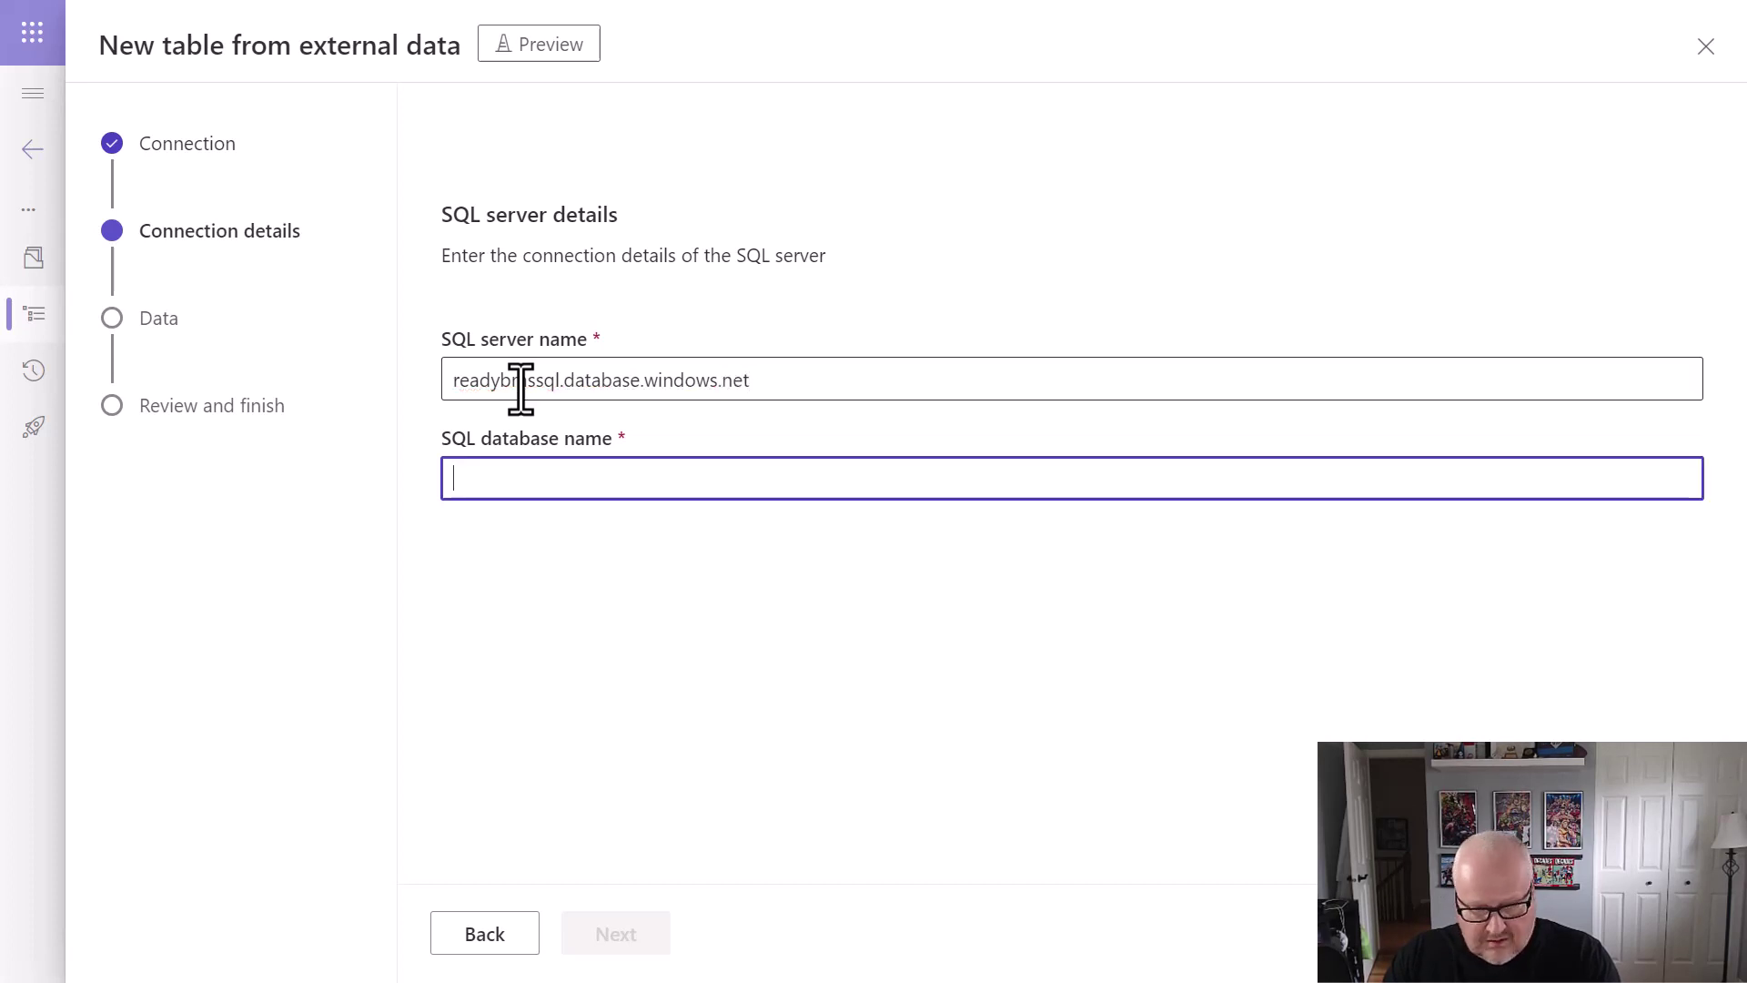
pyautogui.write('Fake')
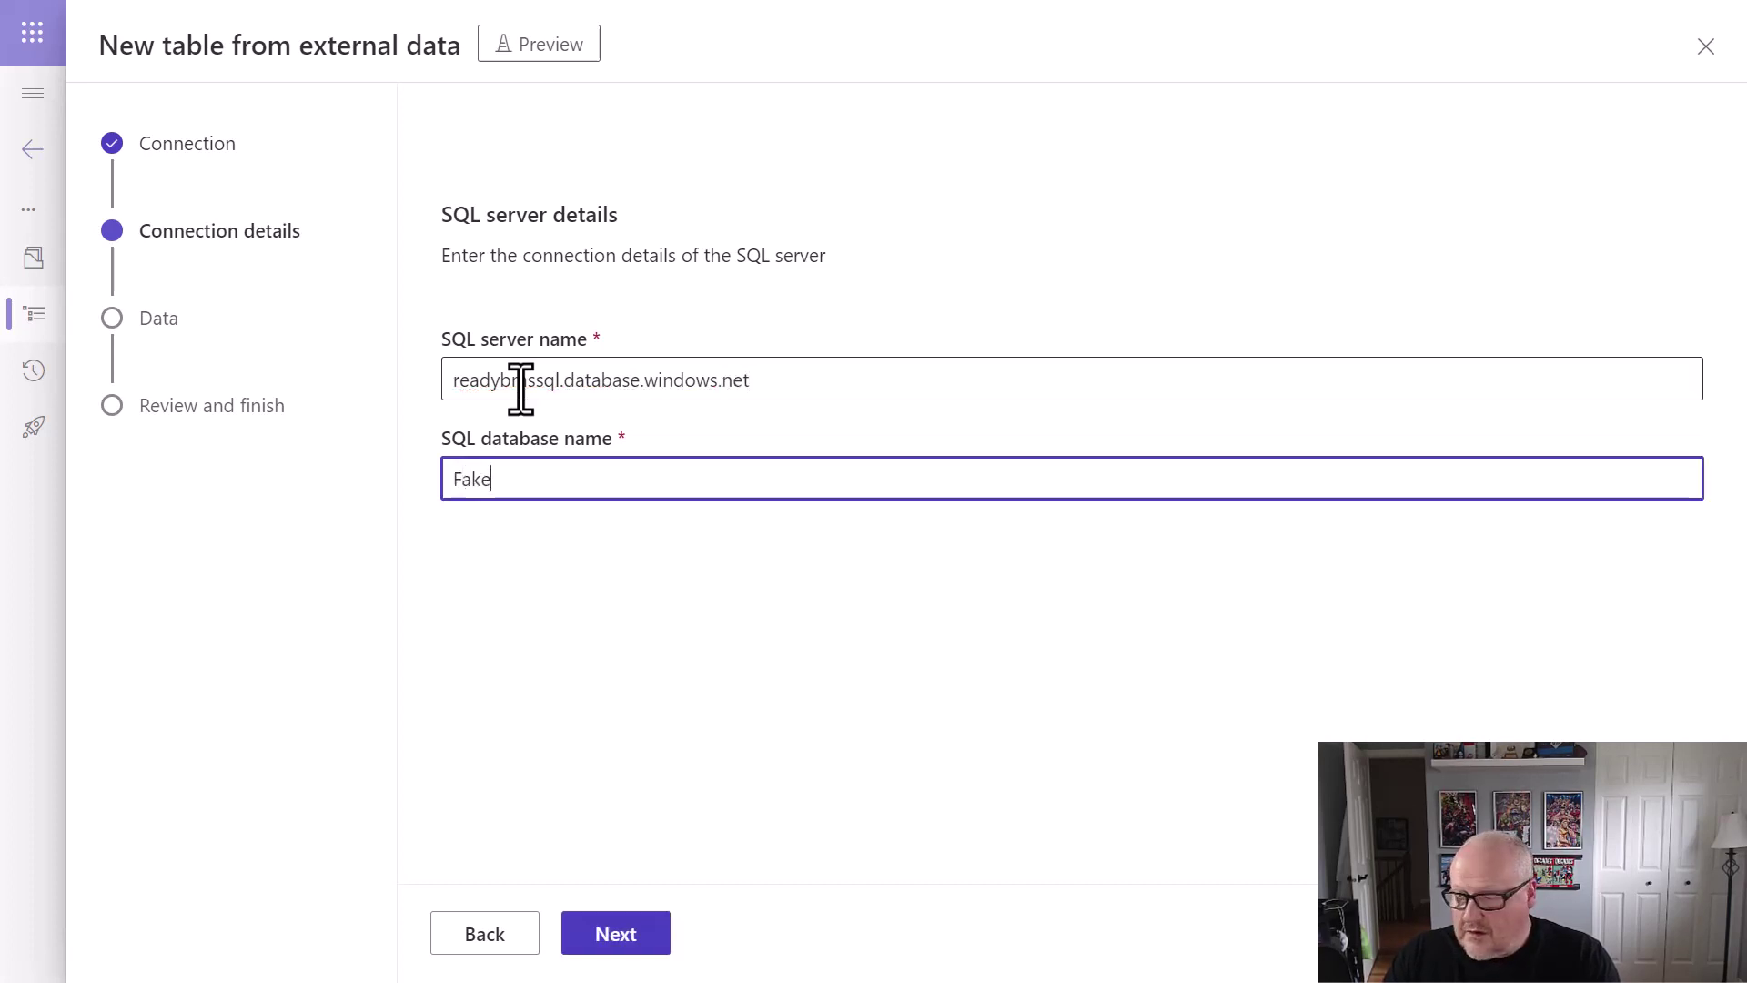
pyautogui.write('Products')
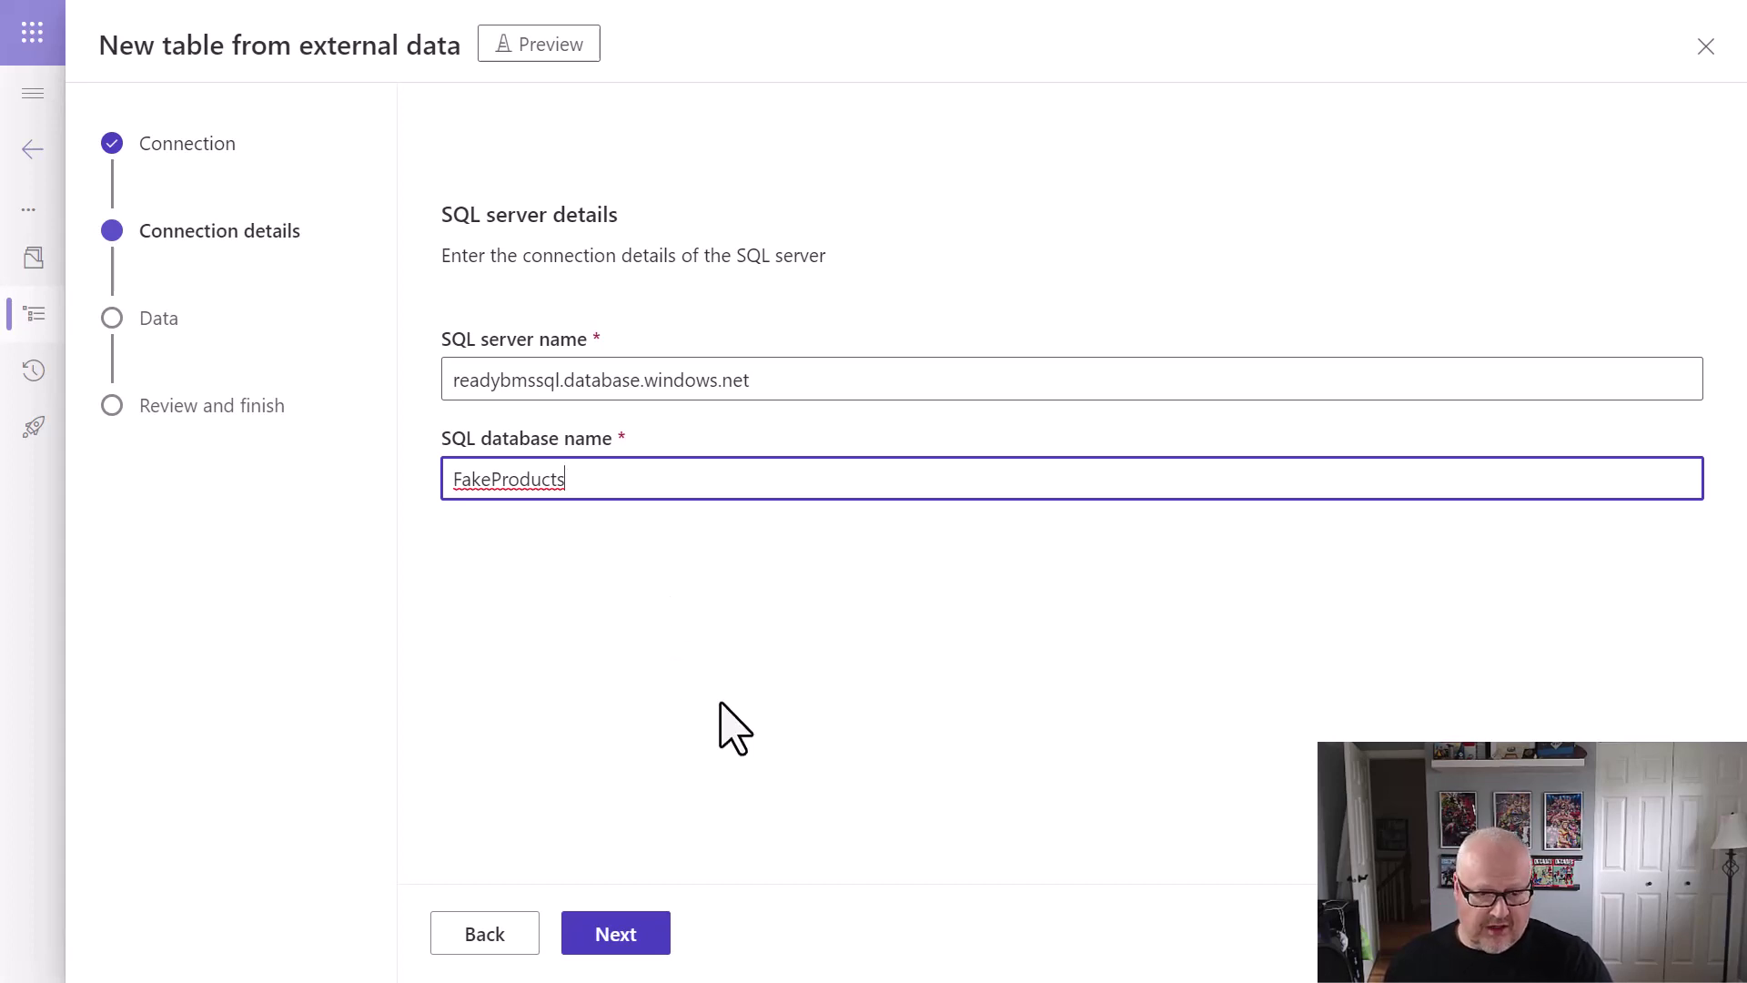
# Advance to the Data step and copy the blocked IP 40.71.15.160 from the firewall error
pyautogui.click(624, 938)
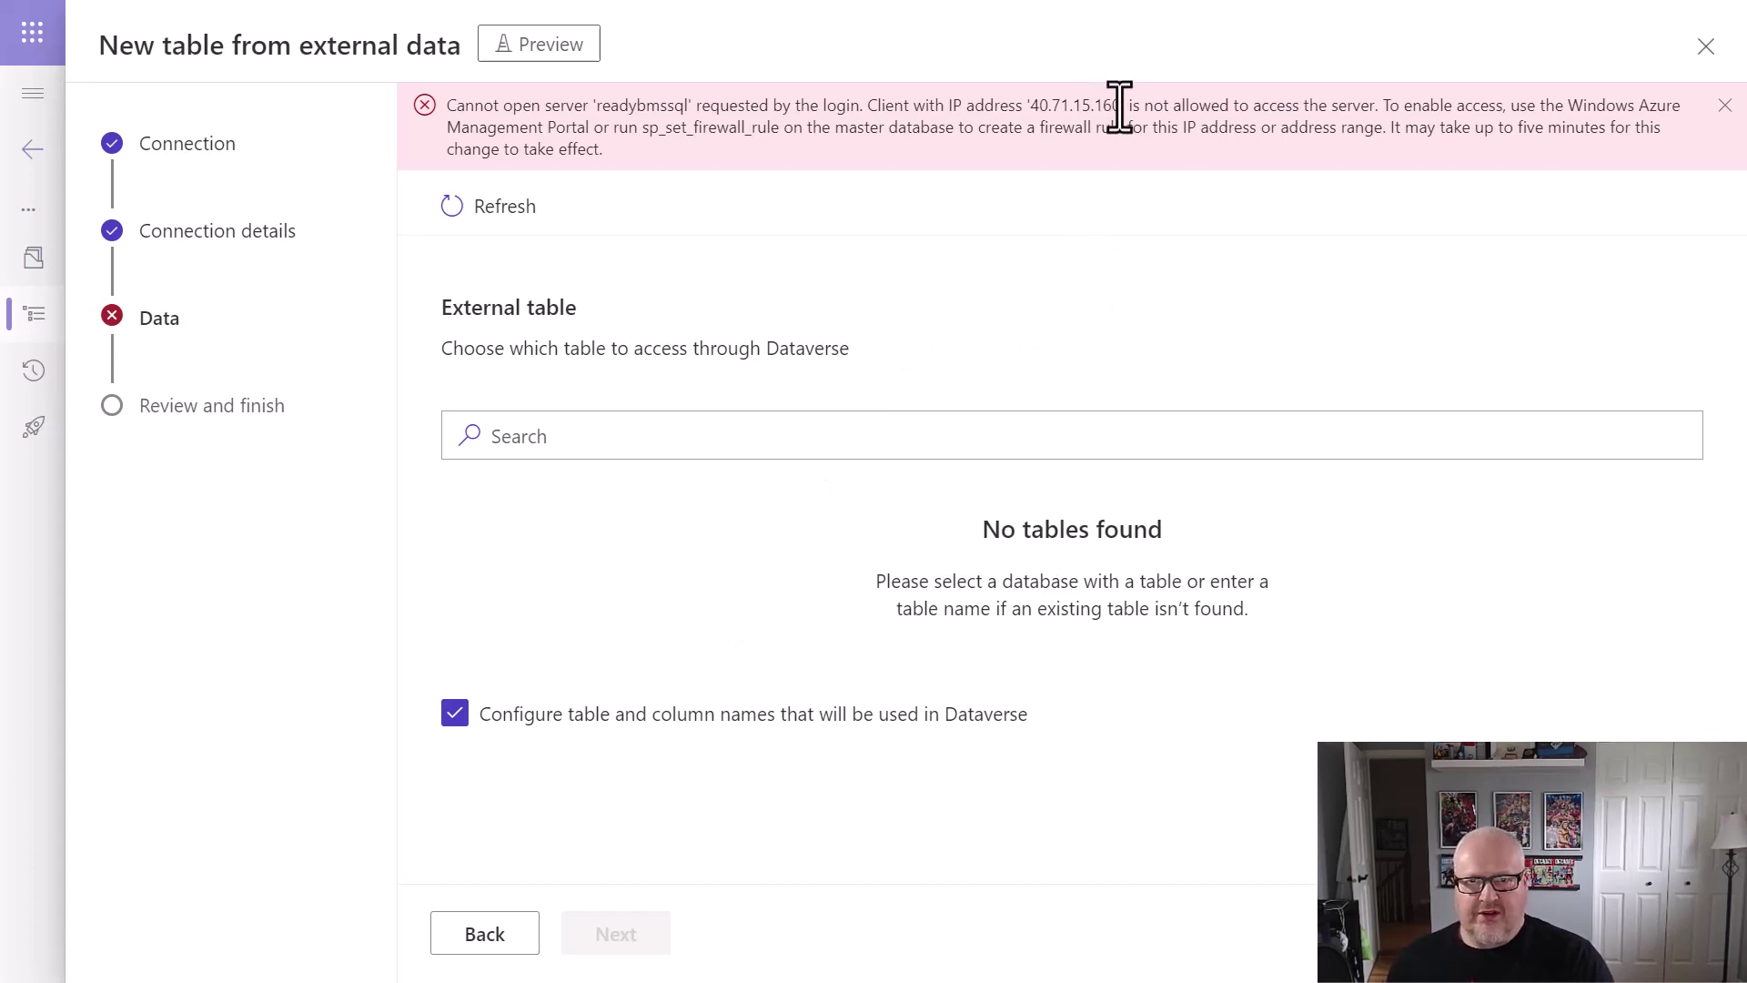
pyautogui.moveTo(1119, 107); pyautogui.dragTo(1038, 106)
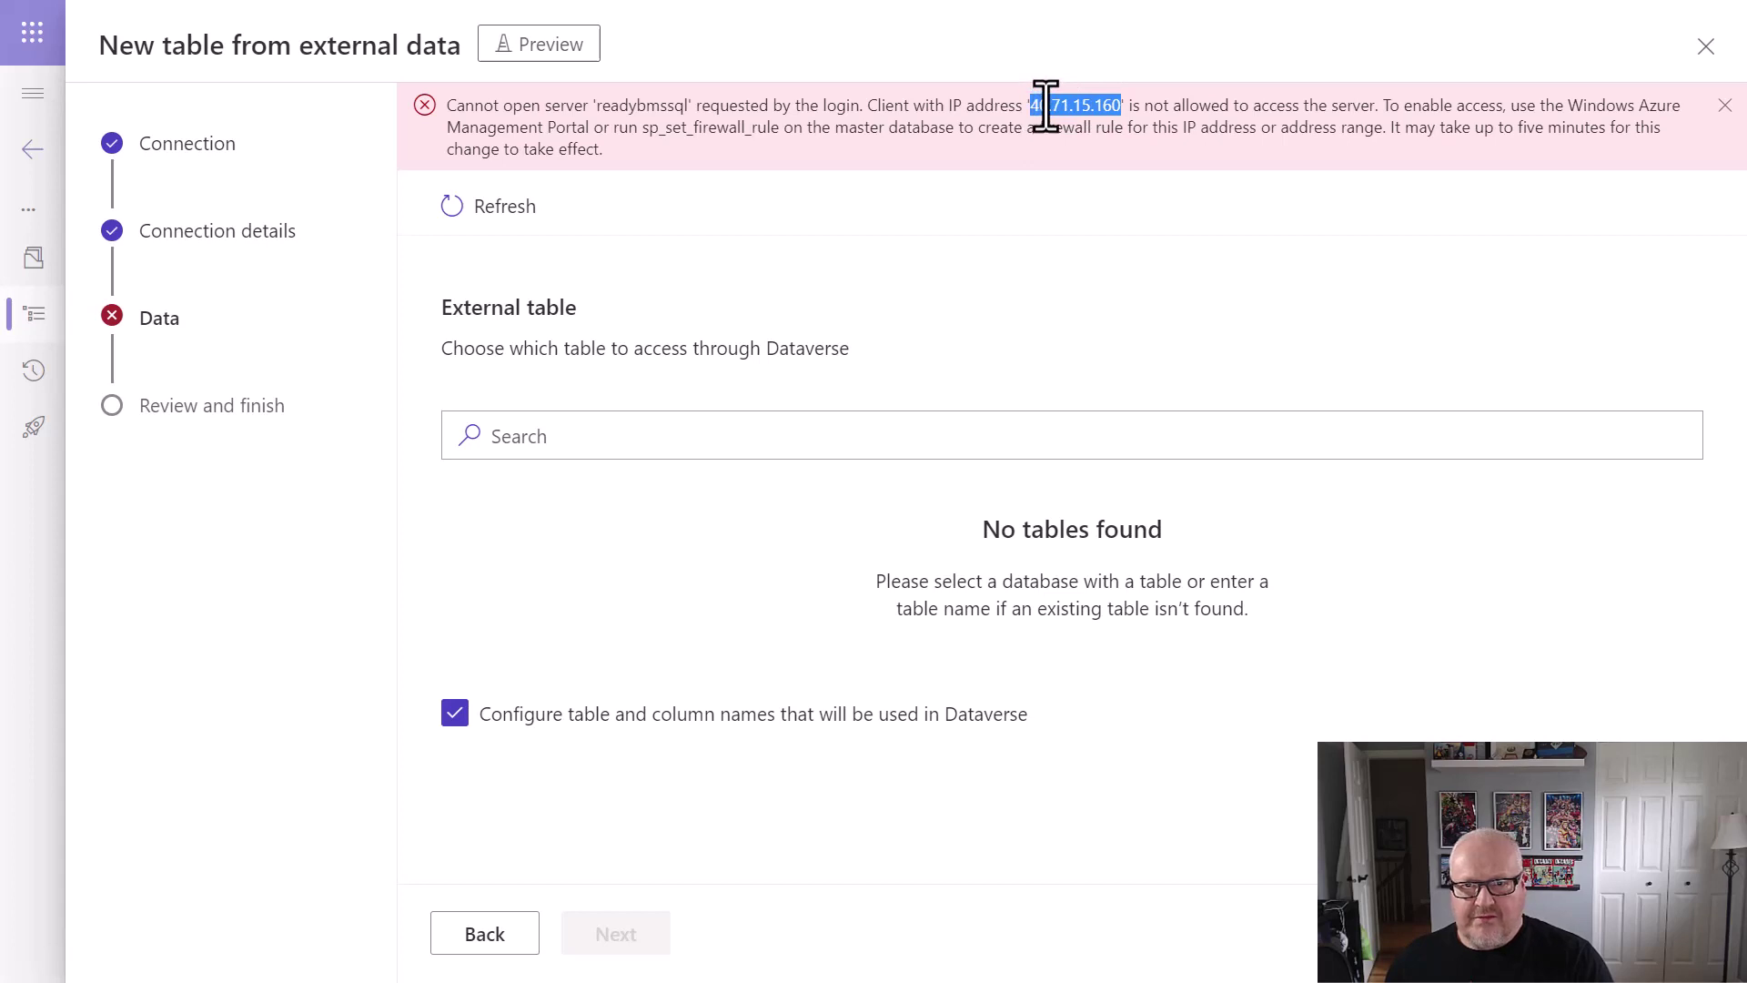
pyautogui.rightClick(1045, 106)
pyautogui.click(1094, 130)
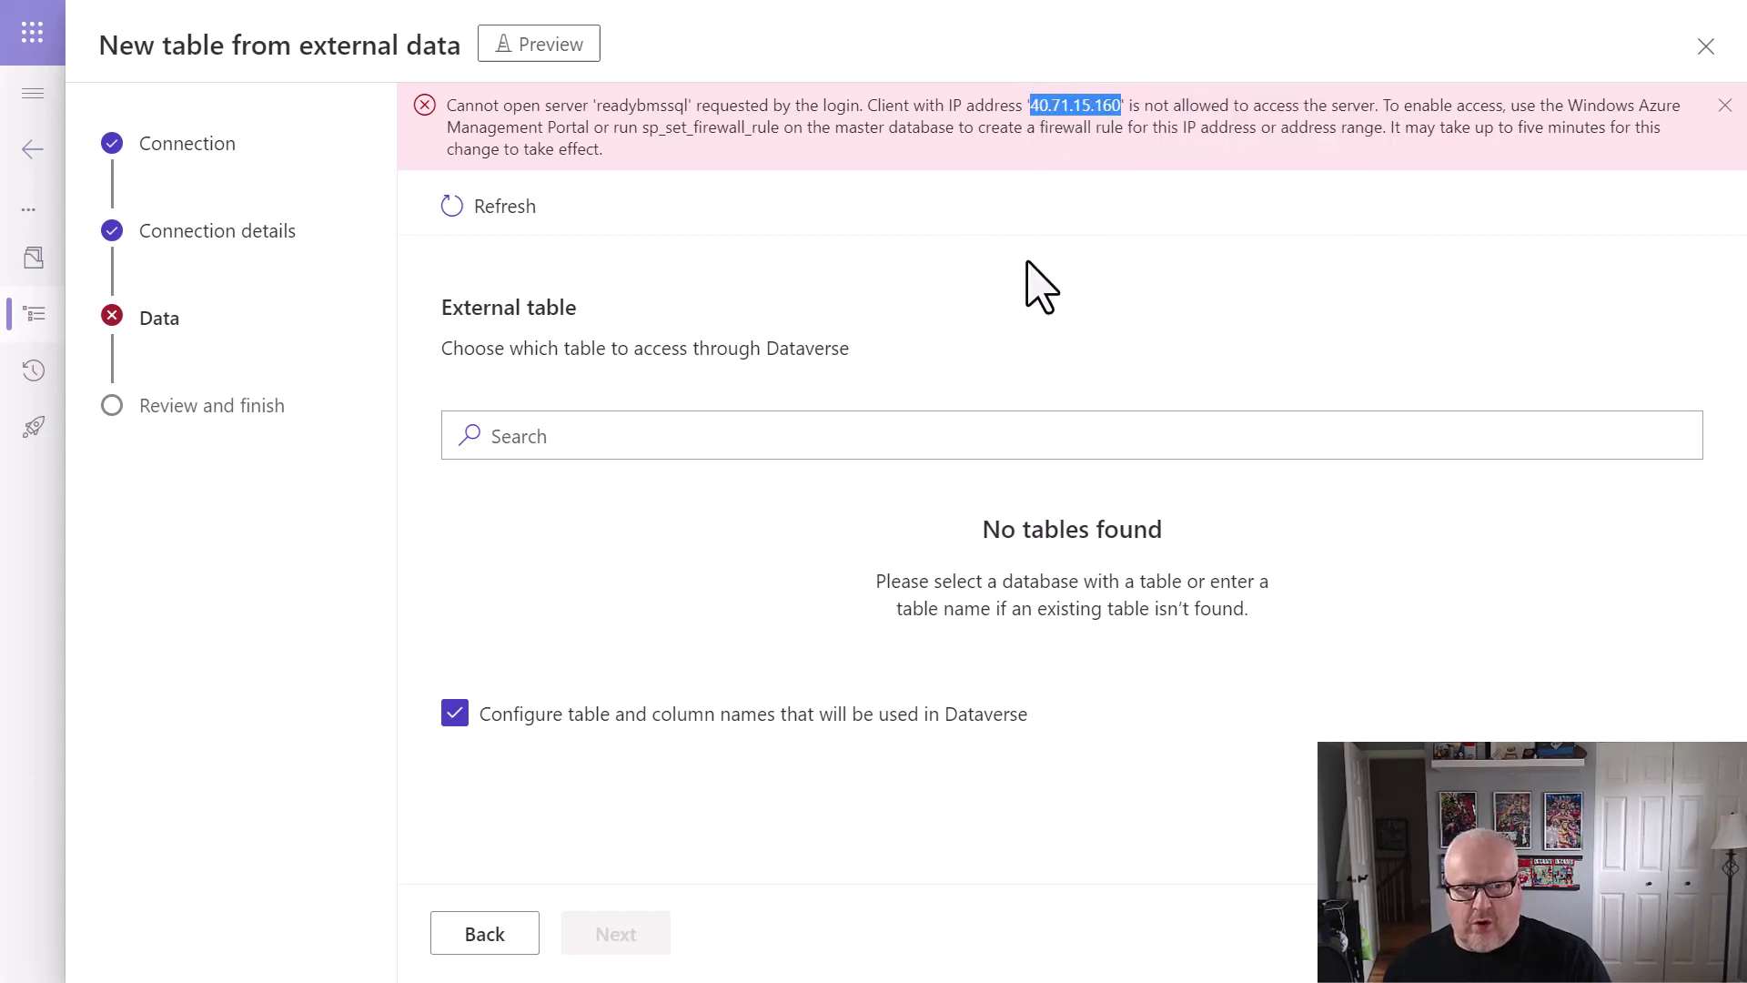
pyautogui.hotkey('alt', 'Tab')
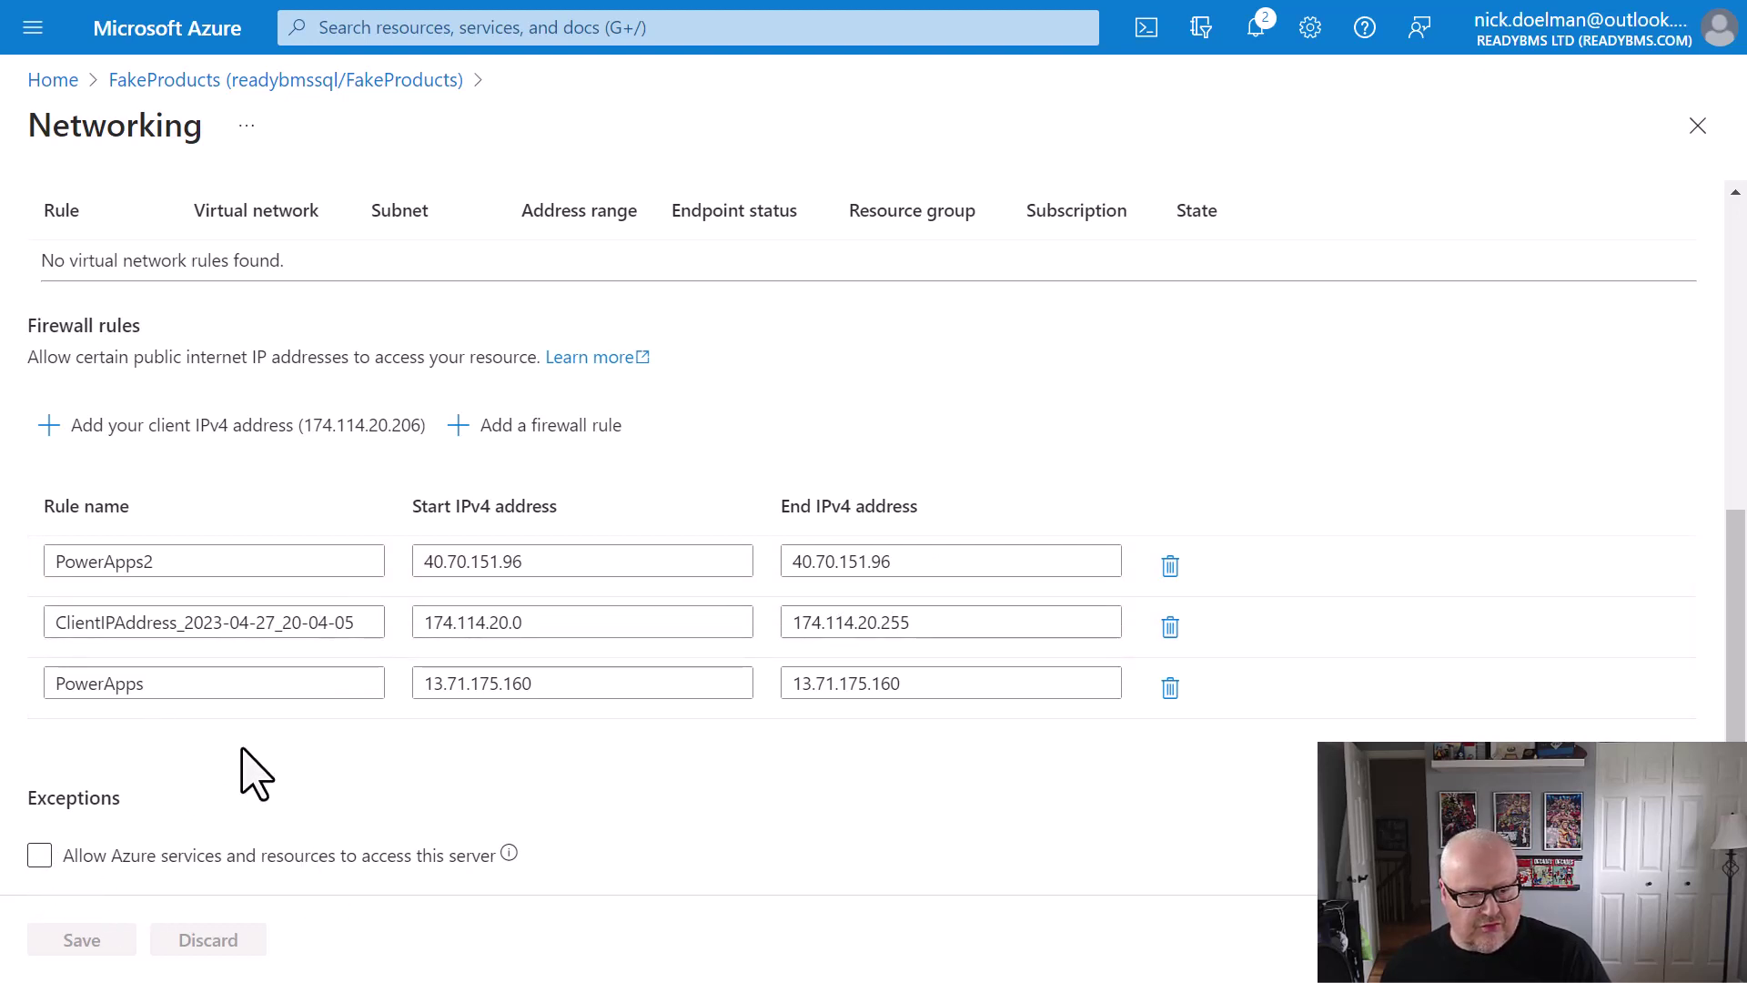
# Allow Azure services and resources to access the readybmssql server and save the exception
pyautogui.click(39, 856)
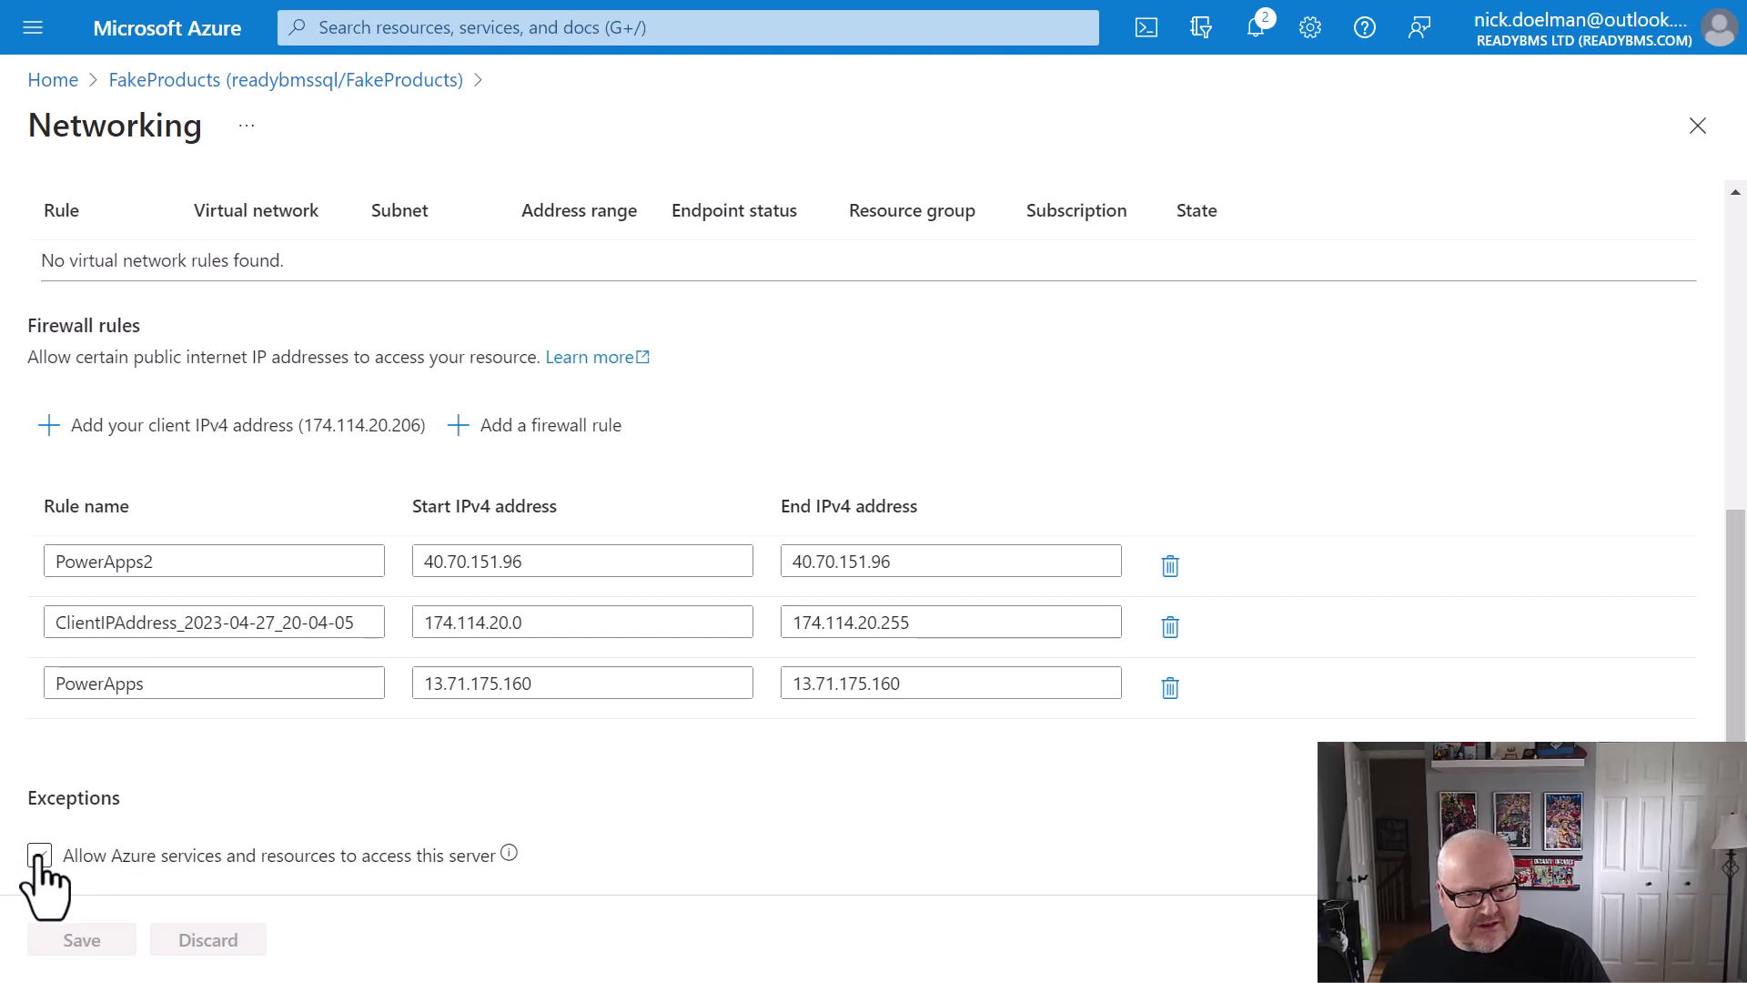
pyautogui.click(39, 858)
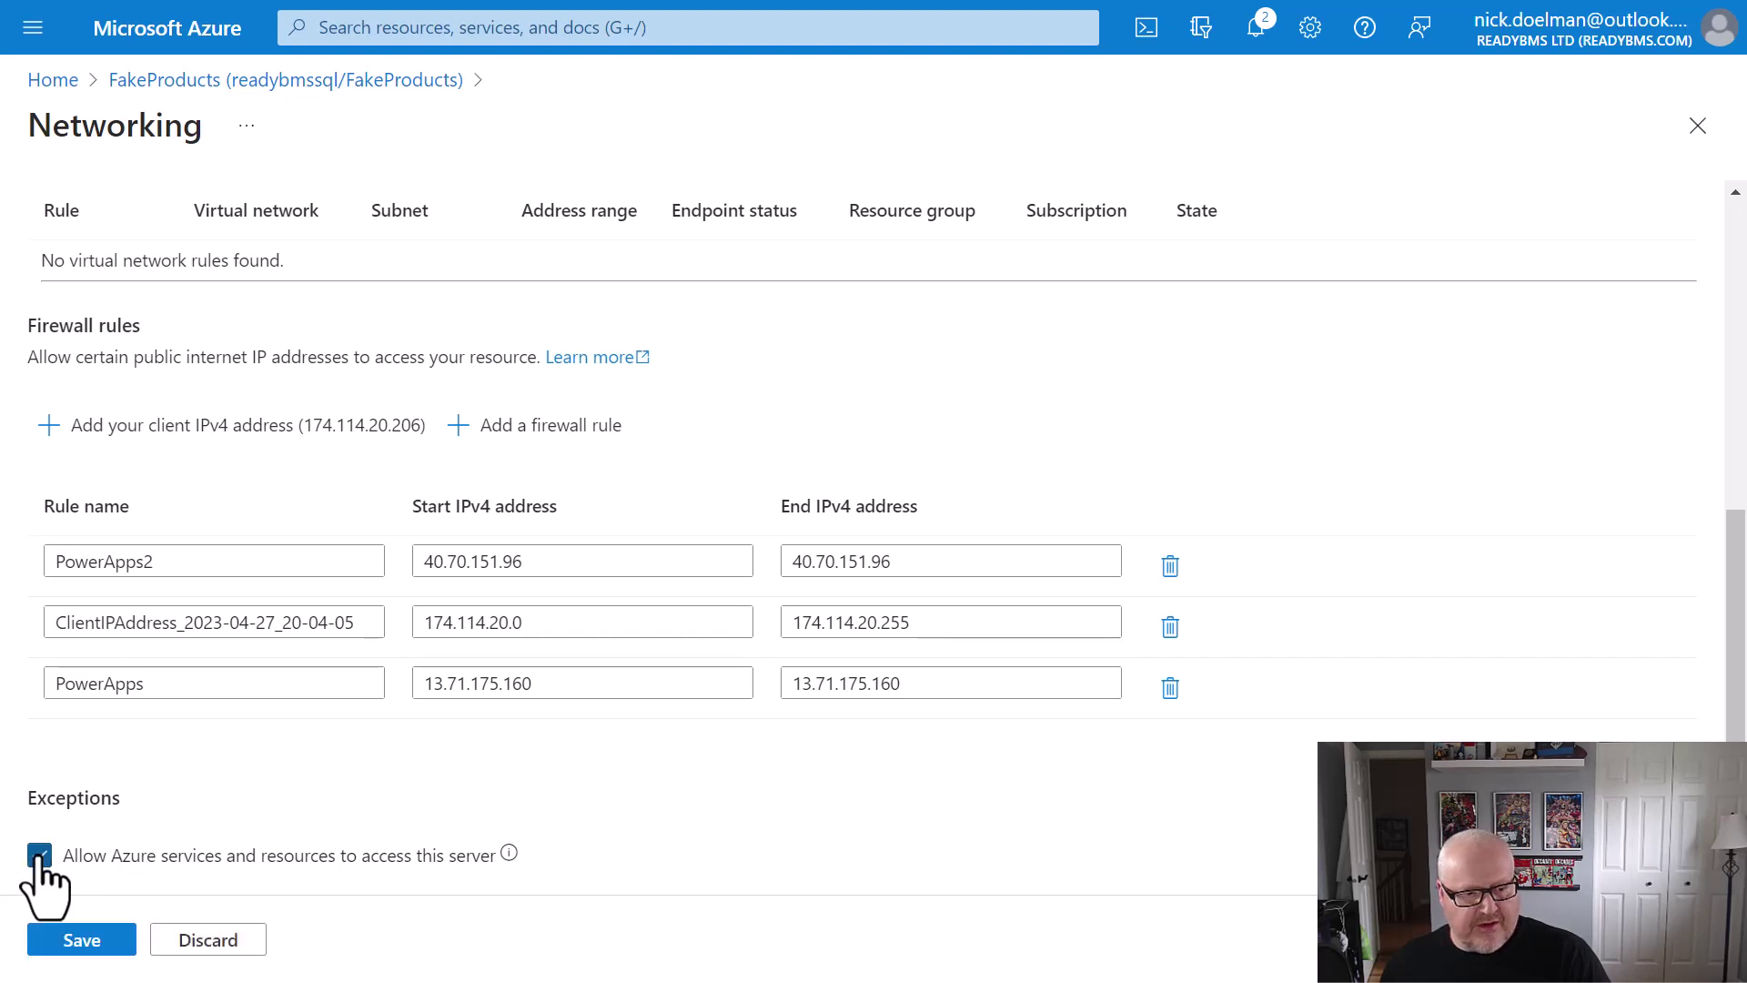
pyautogui.click(82, 941)
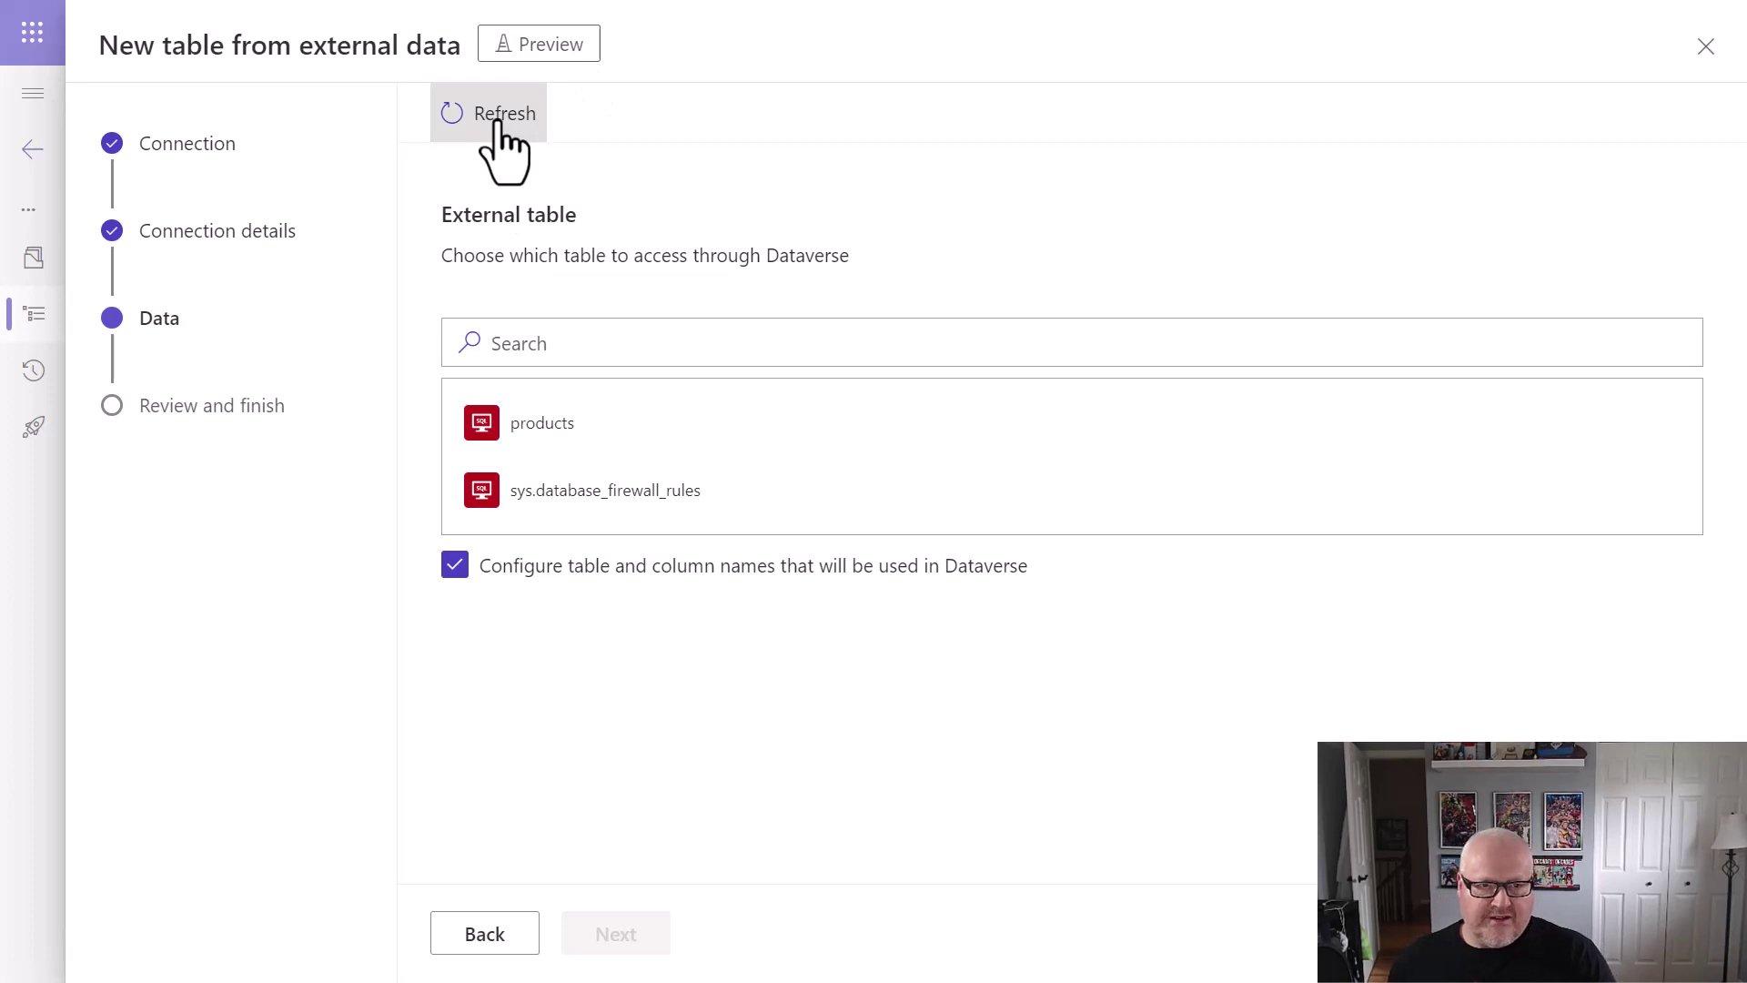
# Pick the products SQL table, keep name as primary column, and create the virtual table
pyautogui.click(618, 428)
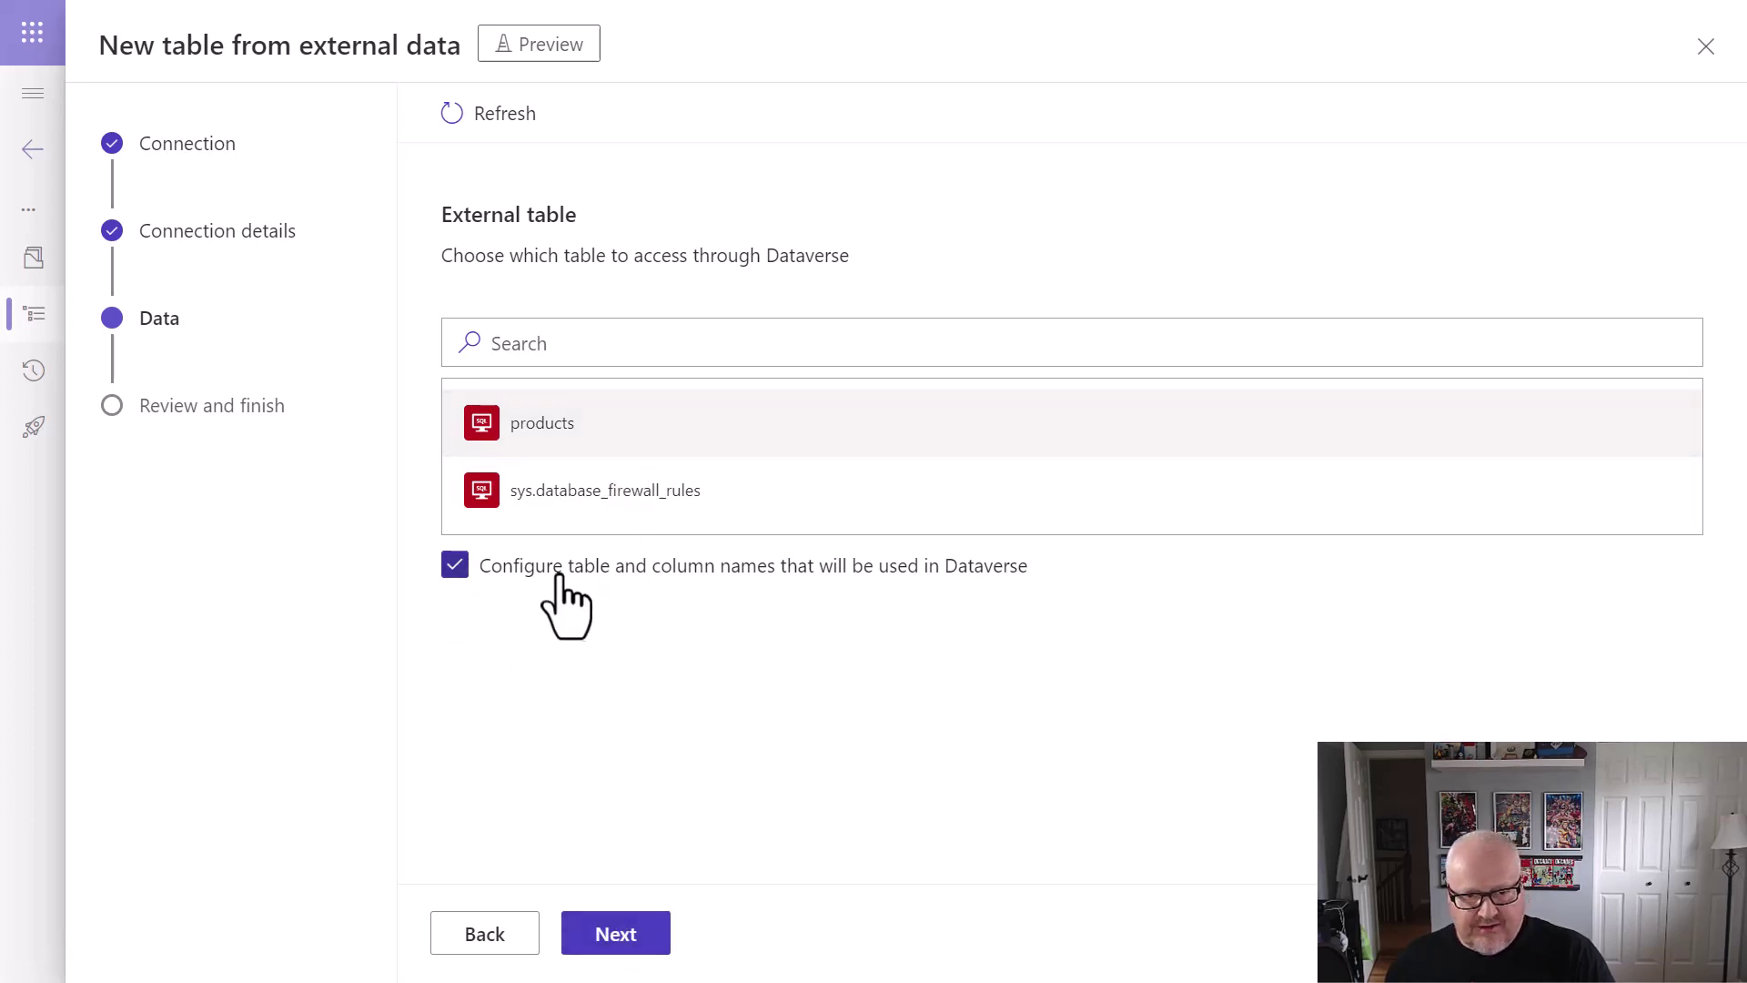
pyautogui.click(615, 935)
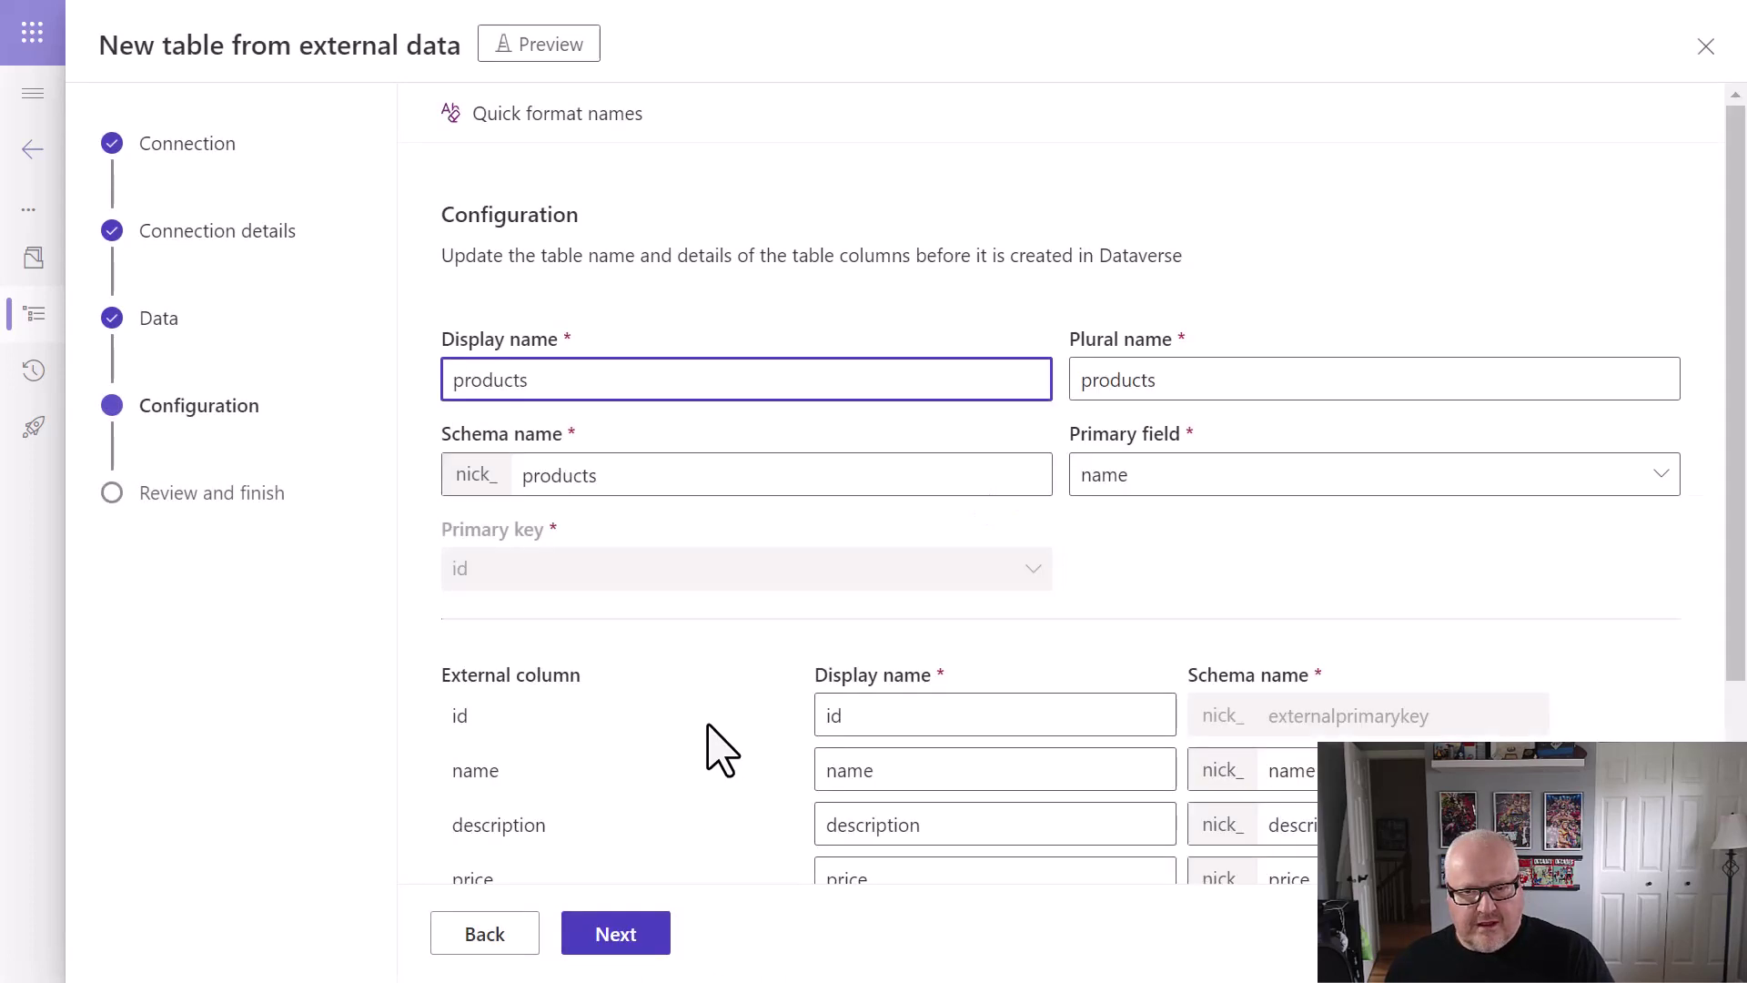
pyautogui.scroll(-3, 810, 430)
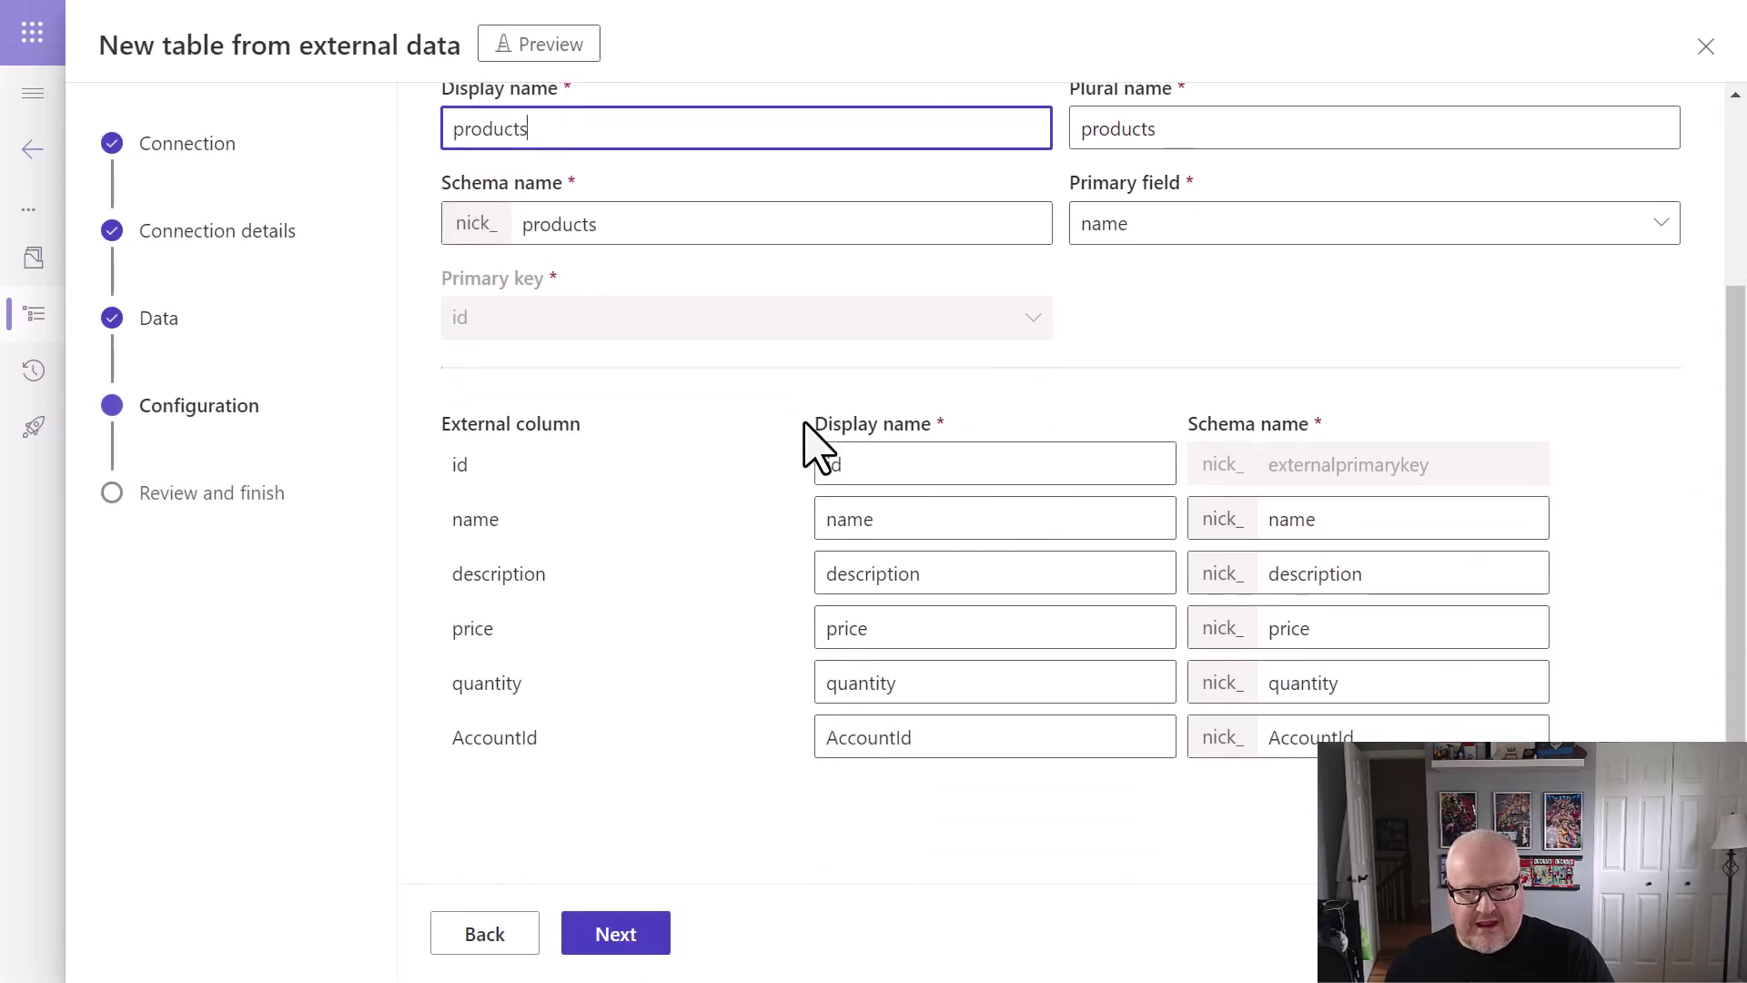
pyautogui.scroll(3, 773, 370)
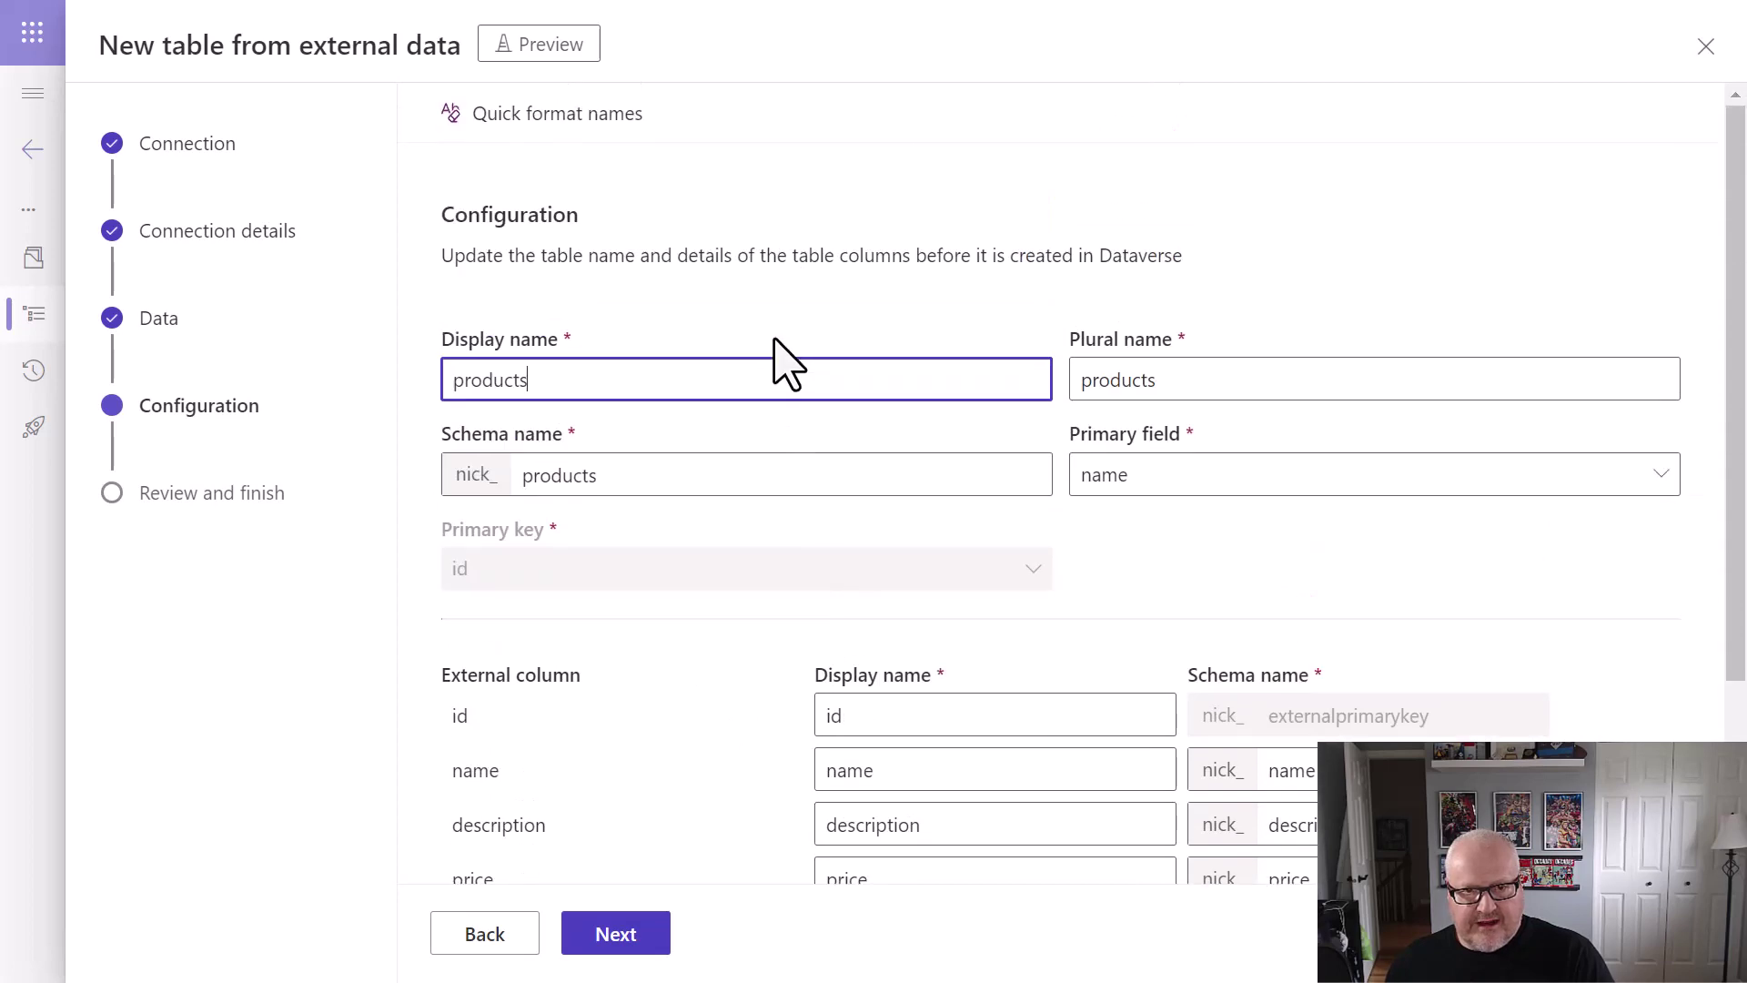
pyautogui.click(616, 935)
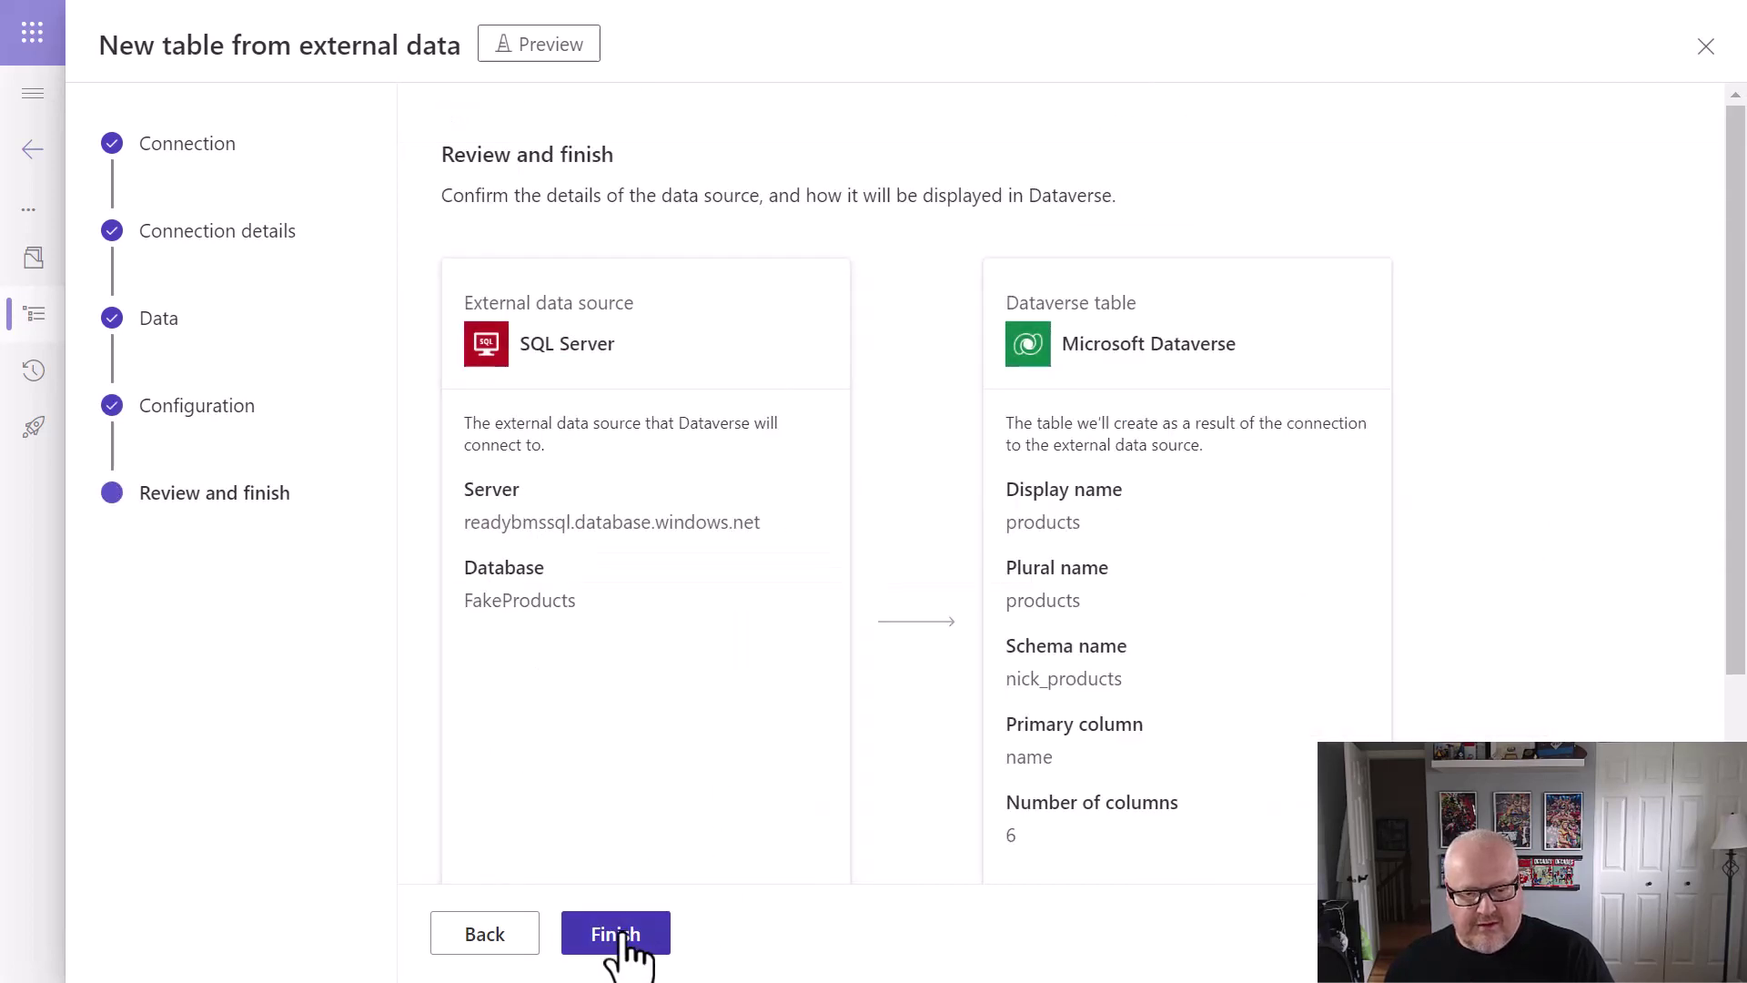
pyautogui.click(623, 936)
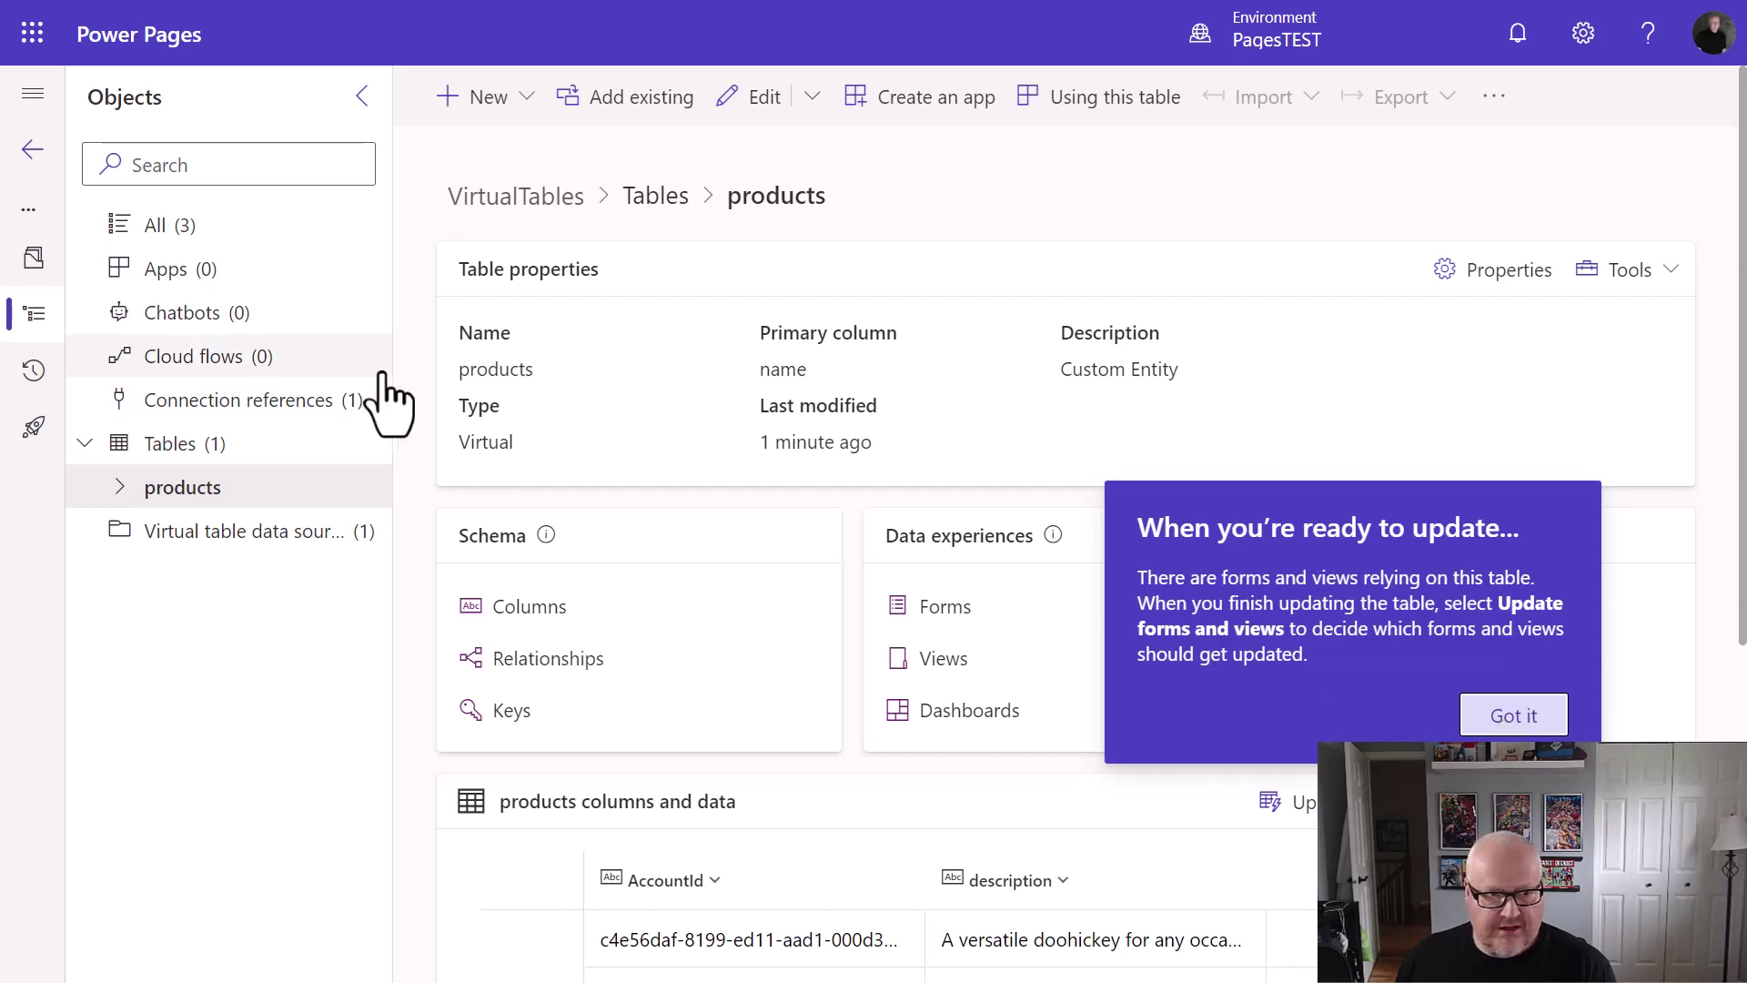
# Return to the Power Pages home and edit Site 2 in the design studio
pyautogui.click(30, 150)
pyautogui.click(78, 169)
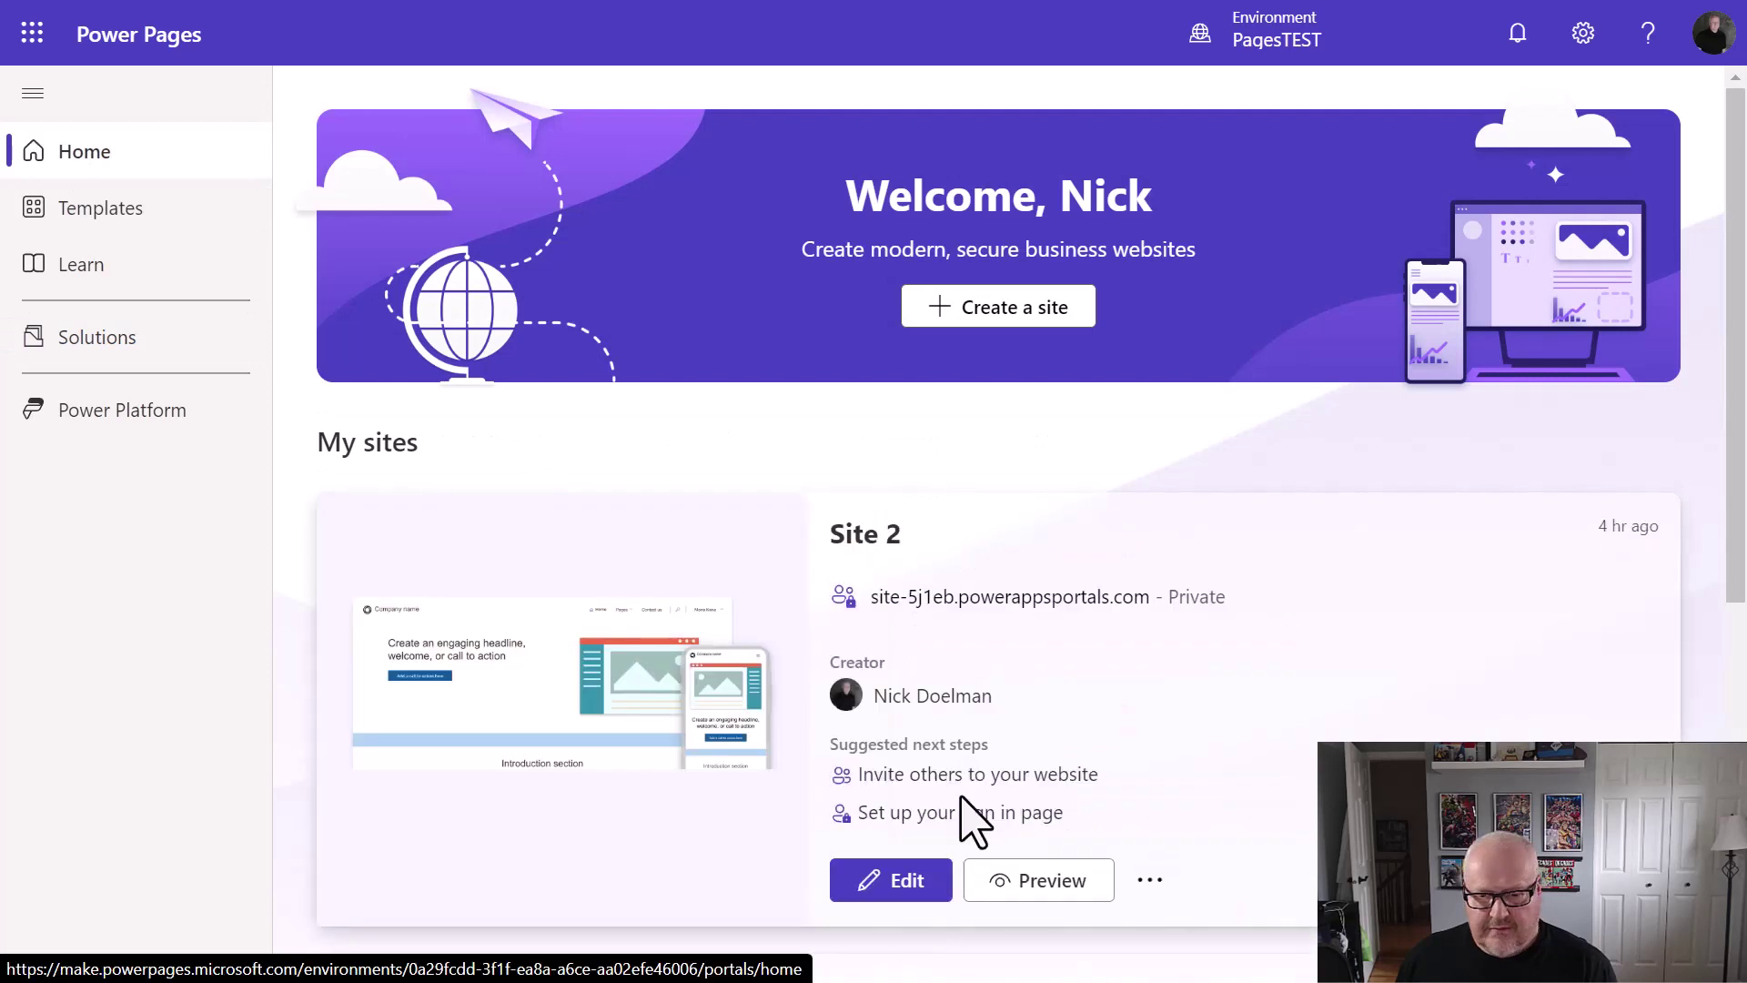
pyautogui.click(905, 887)
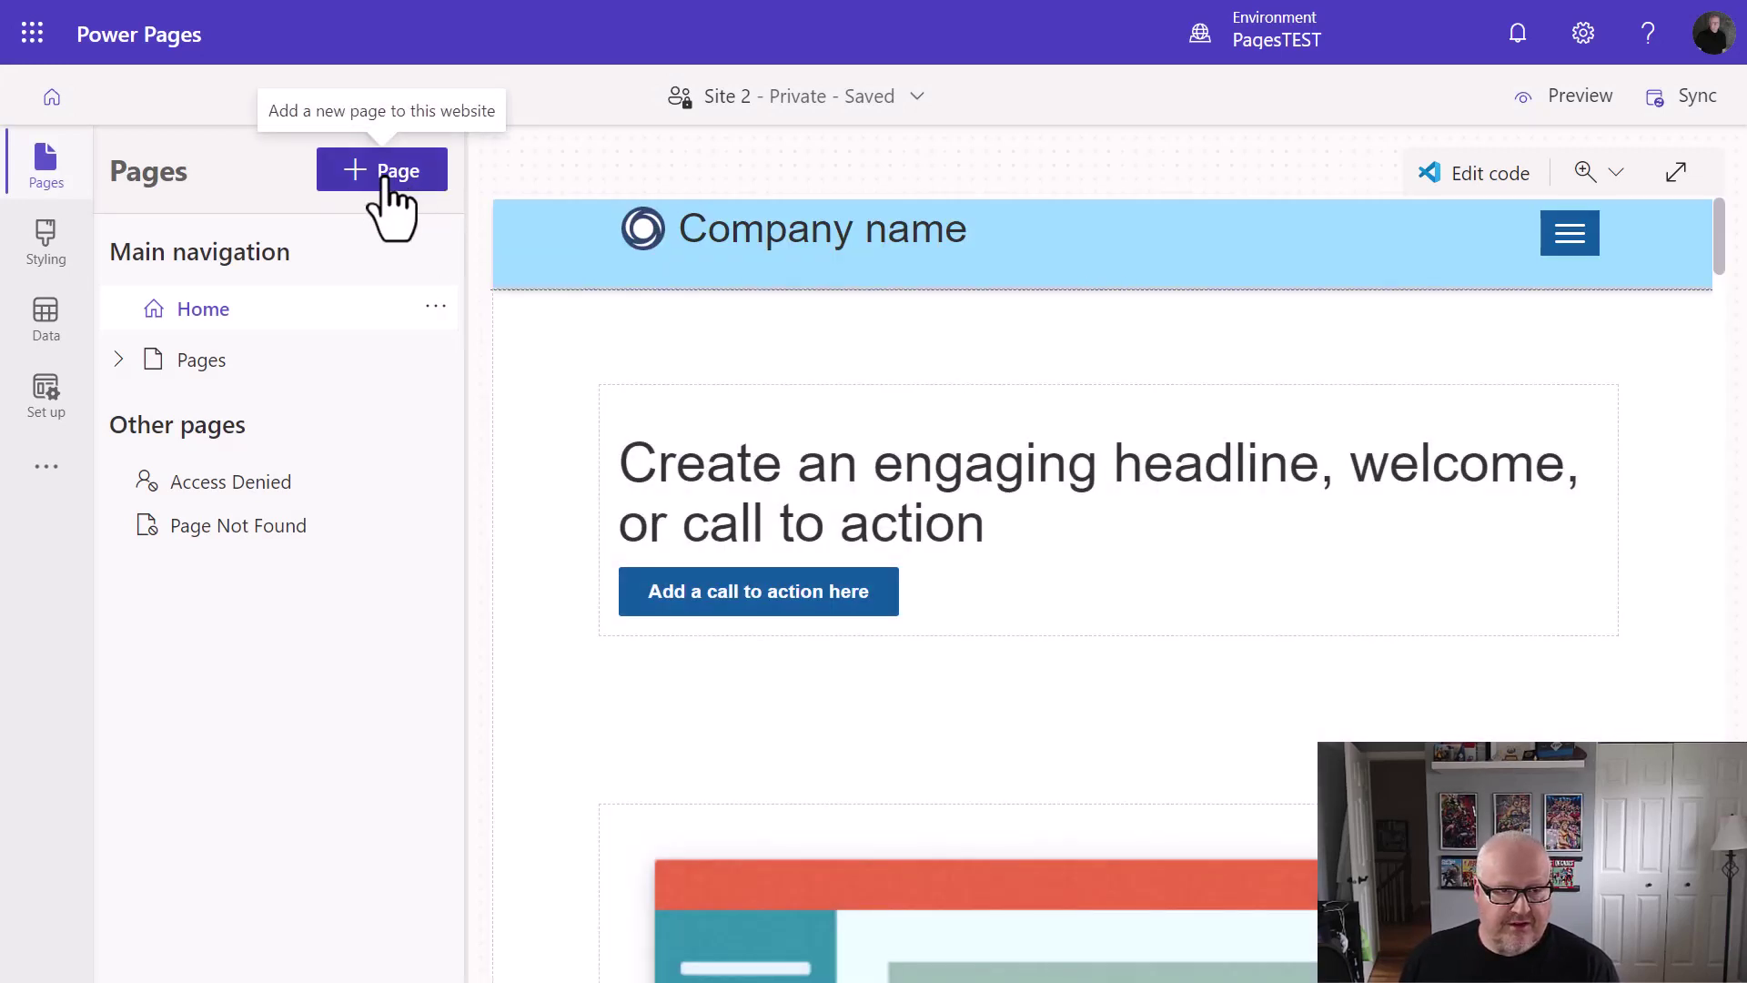
# Open the products table's All products view in the site's Data workspace
pyautogui.click(44, 316)
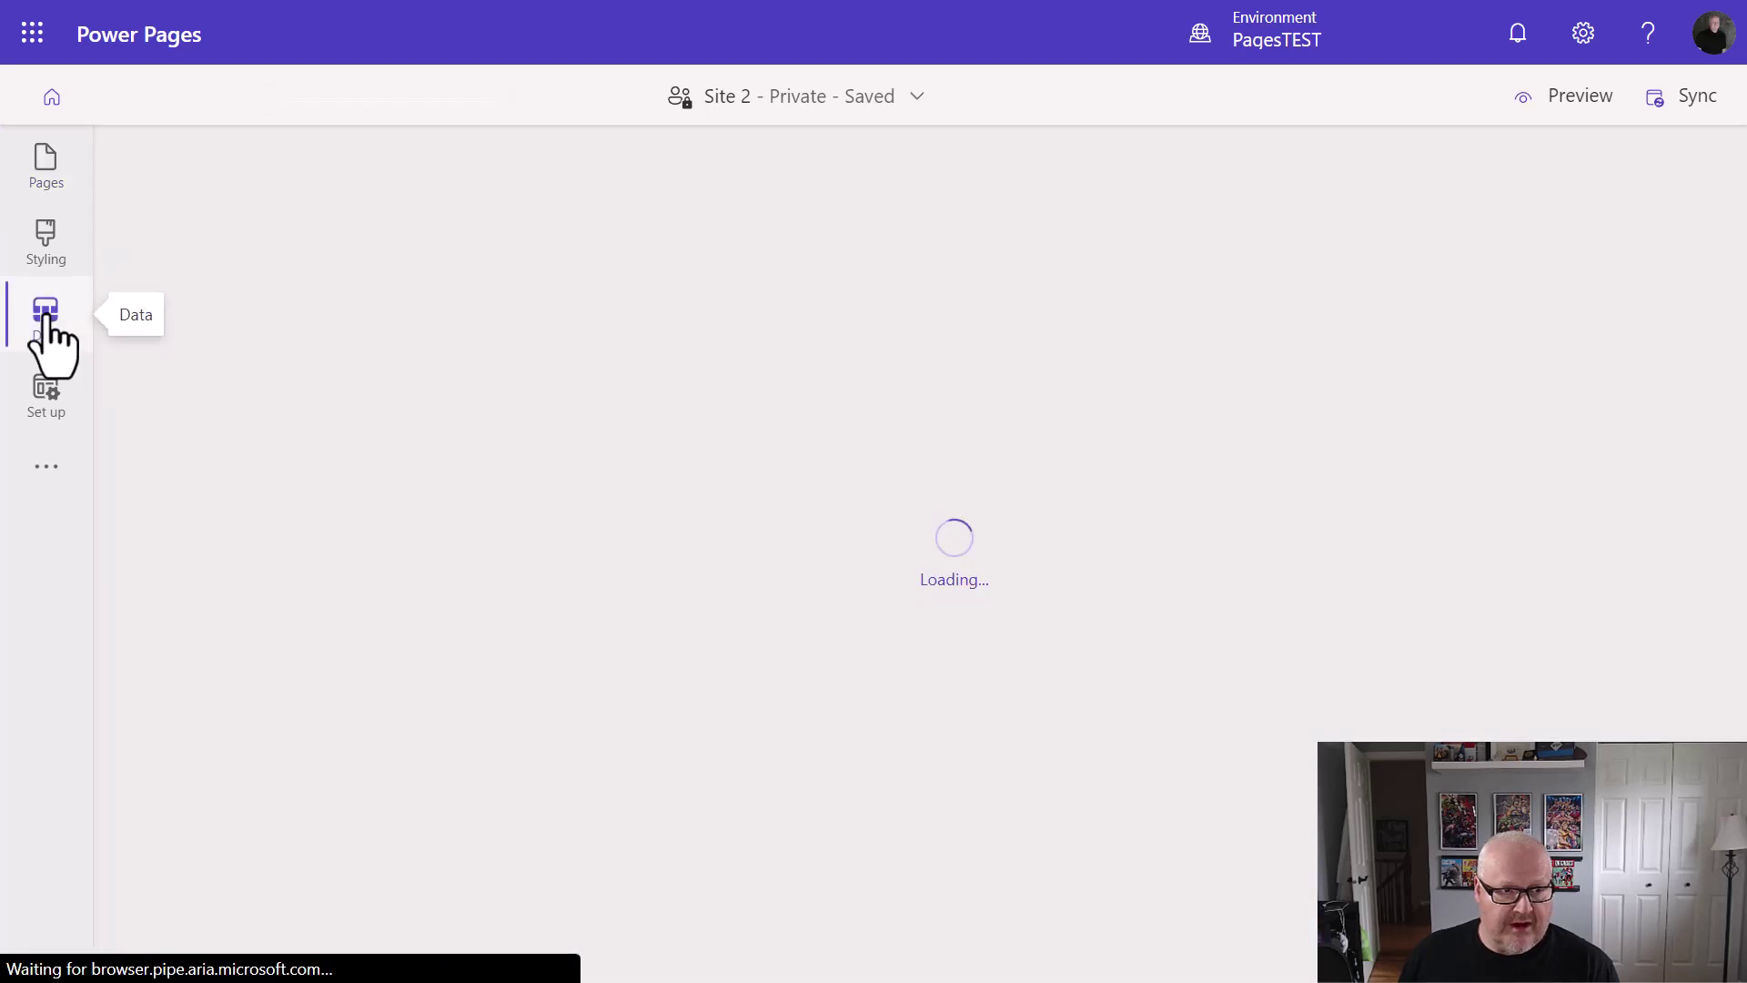
pyautogui.click(276, 592)
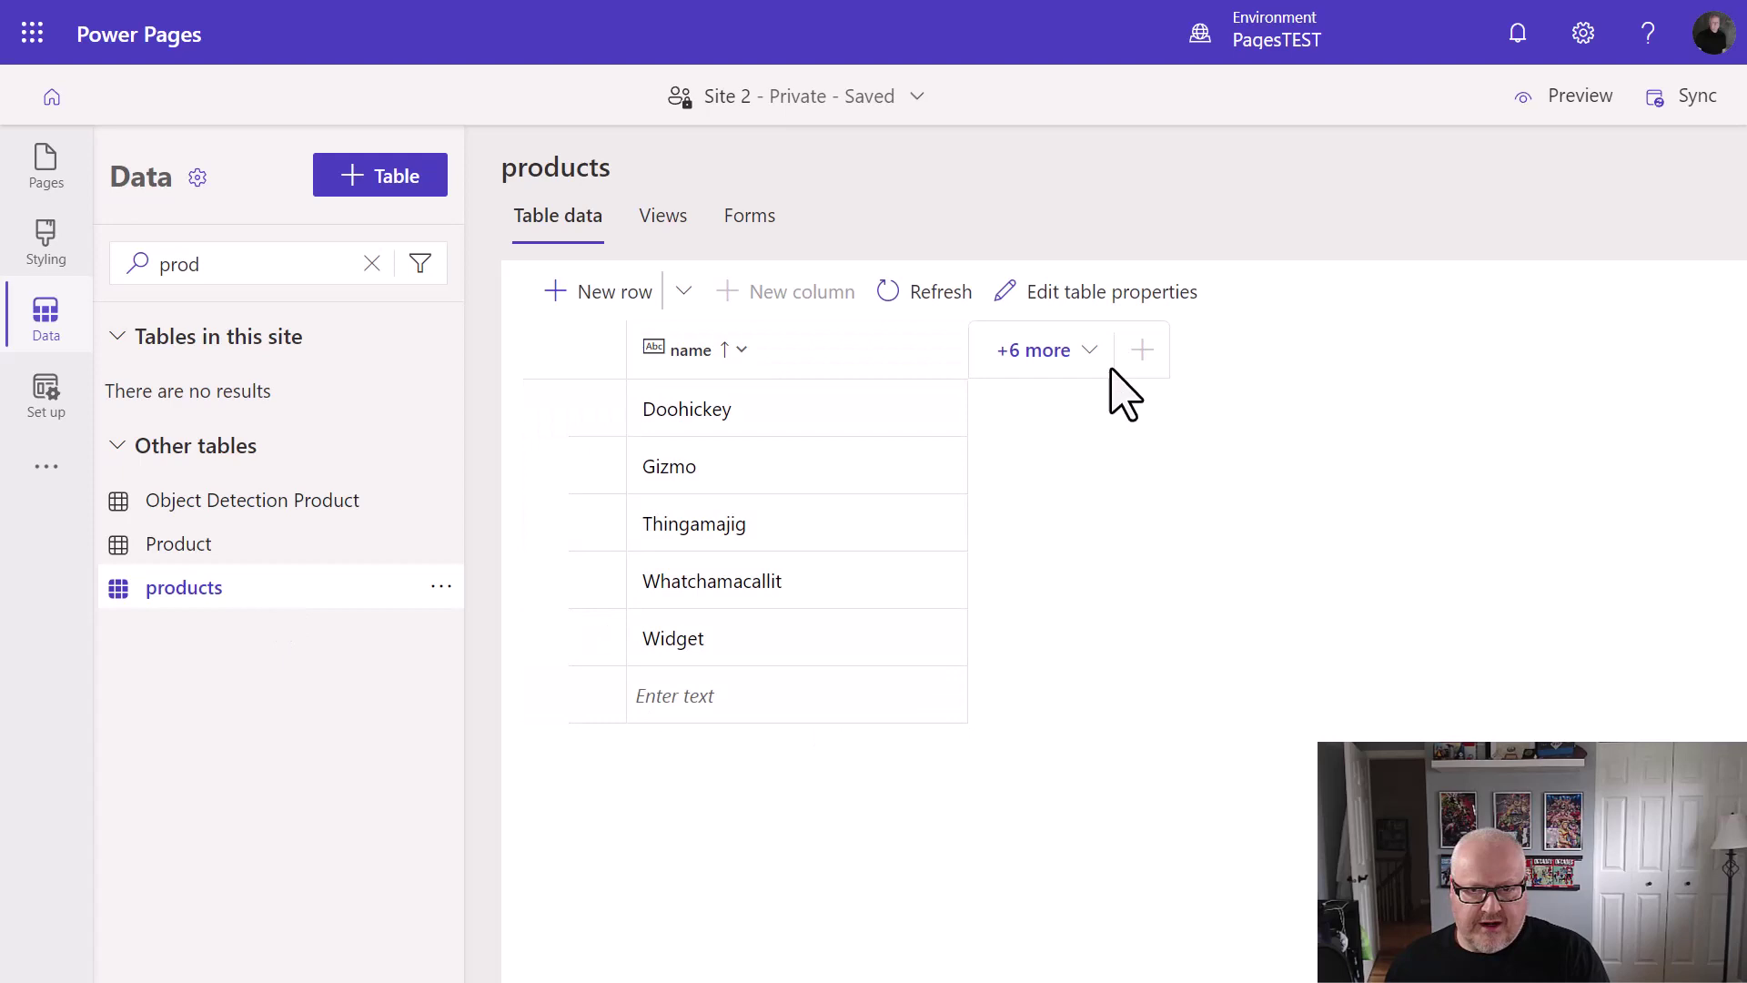
pyautogui.click(673, 226)
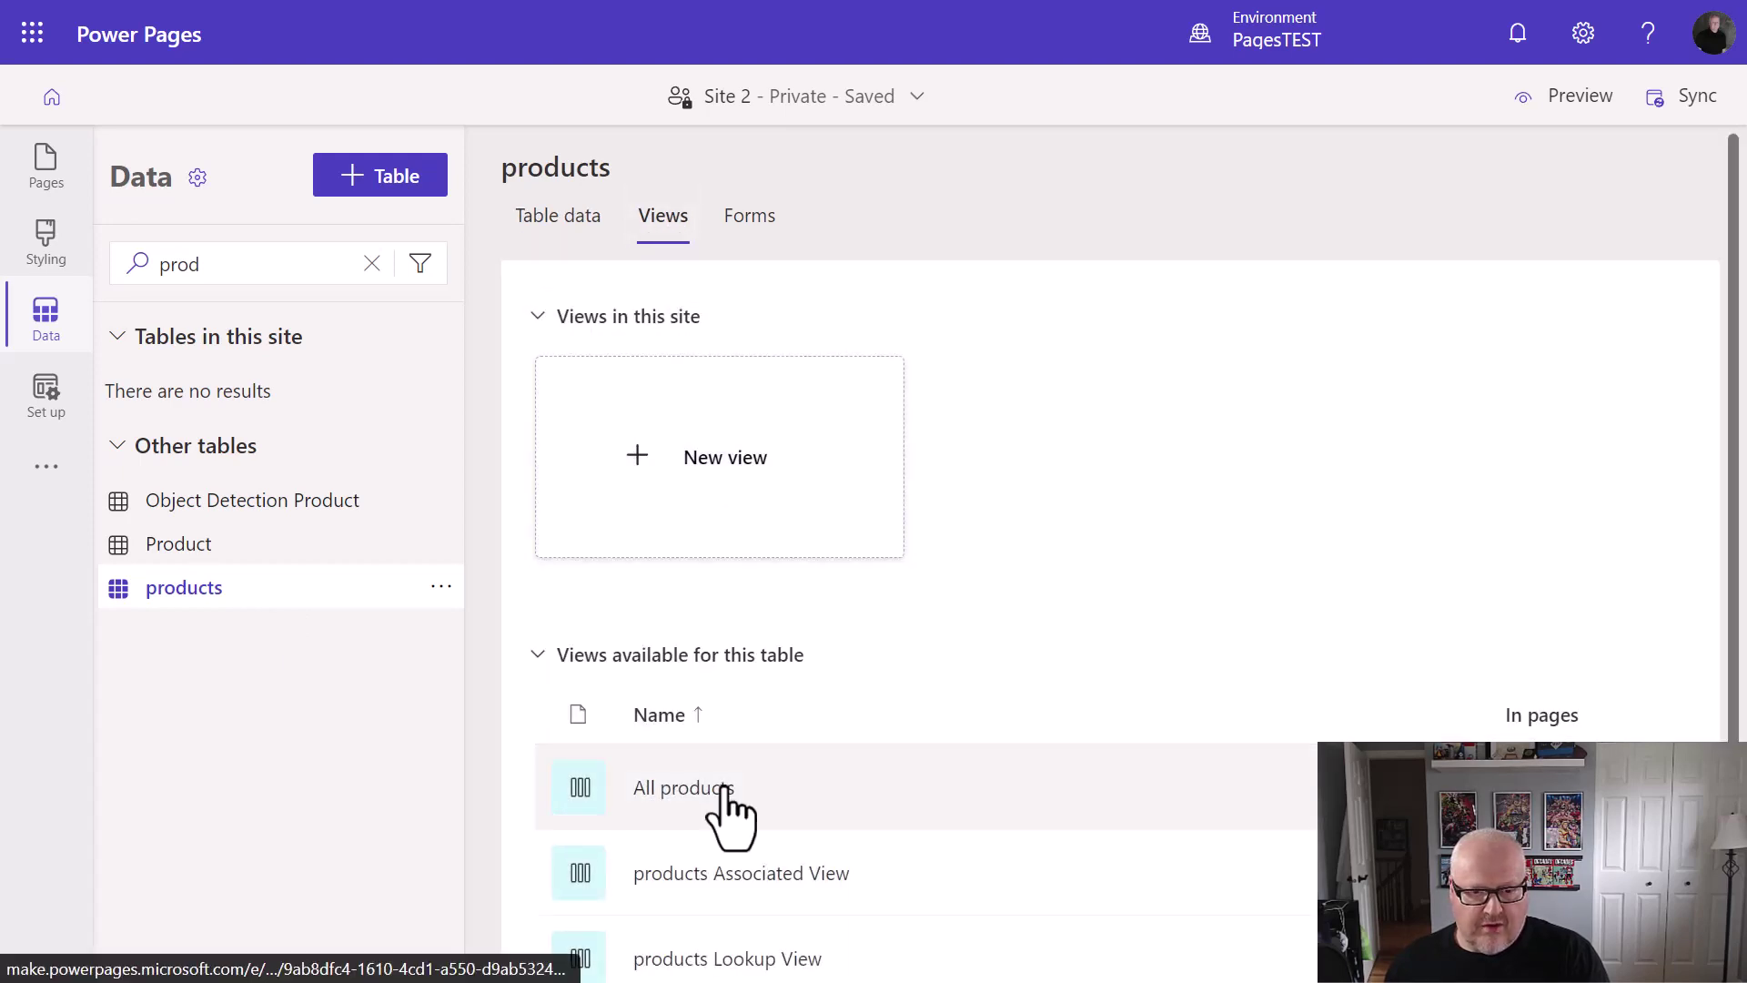
pyautogui.click(726, 813)
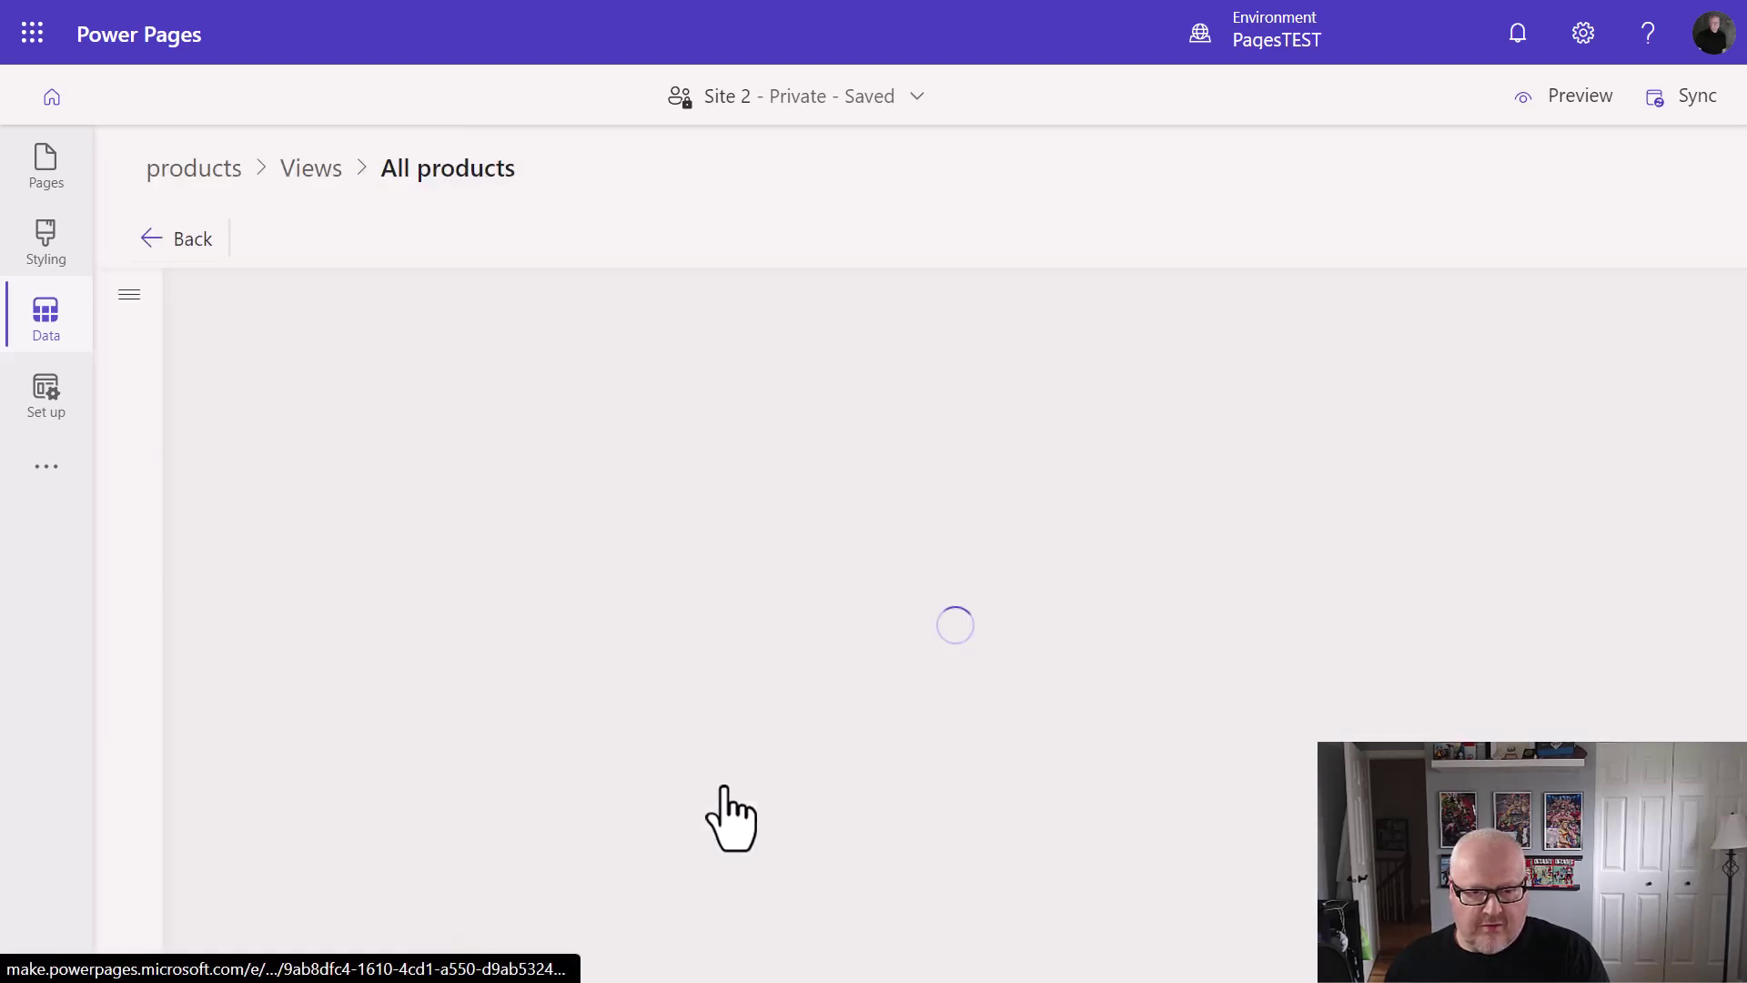
# Add description, price and quantity columns to All products, then save and publish the view
pyautogui.click(650, 312)
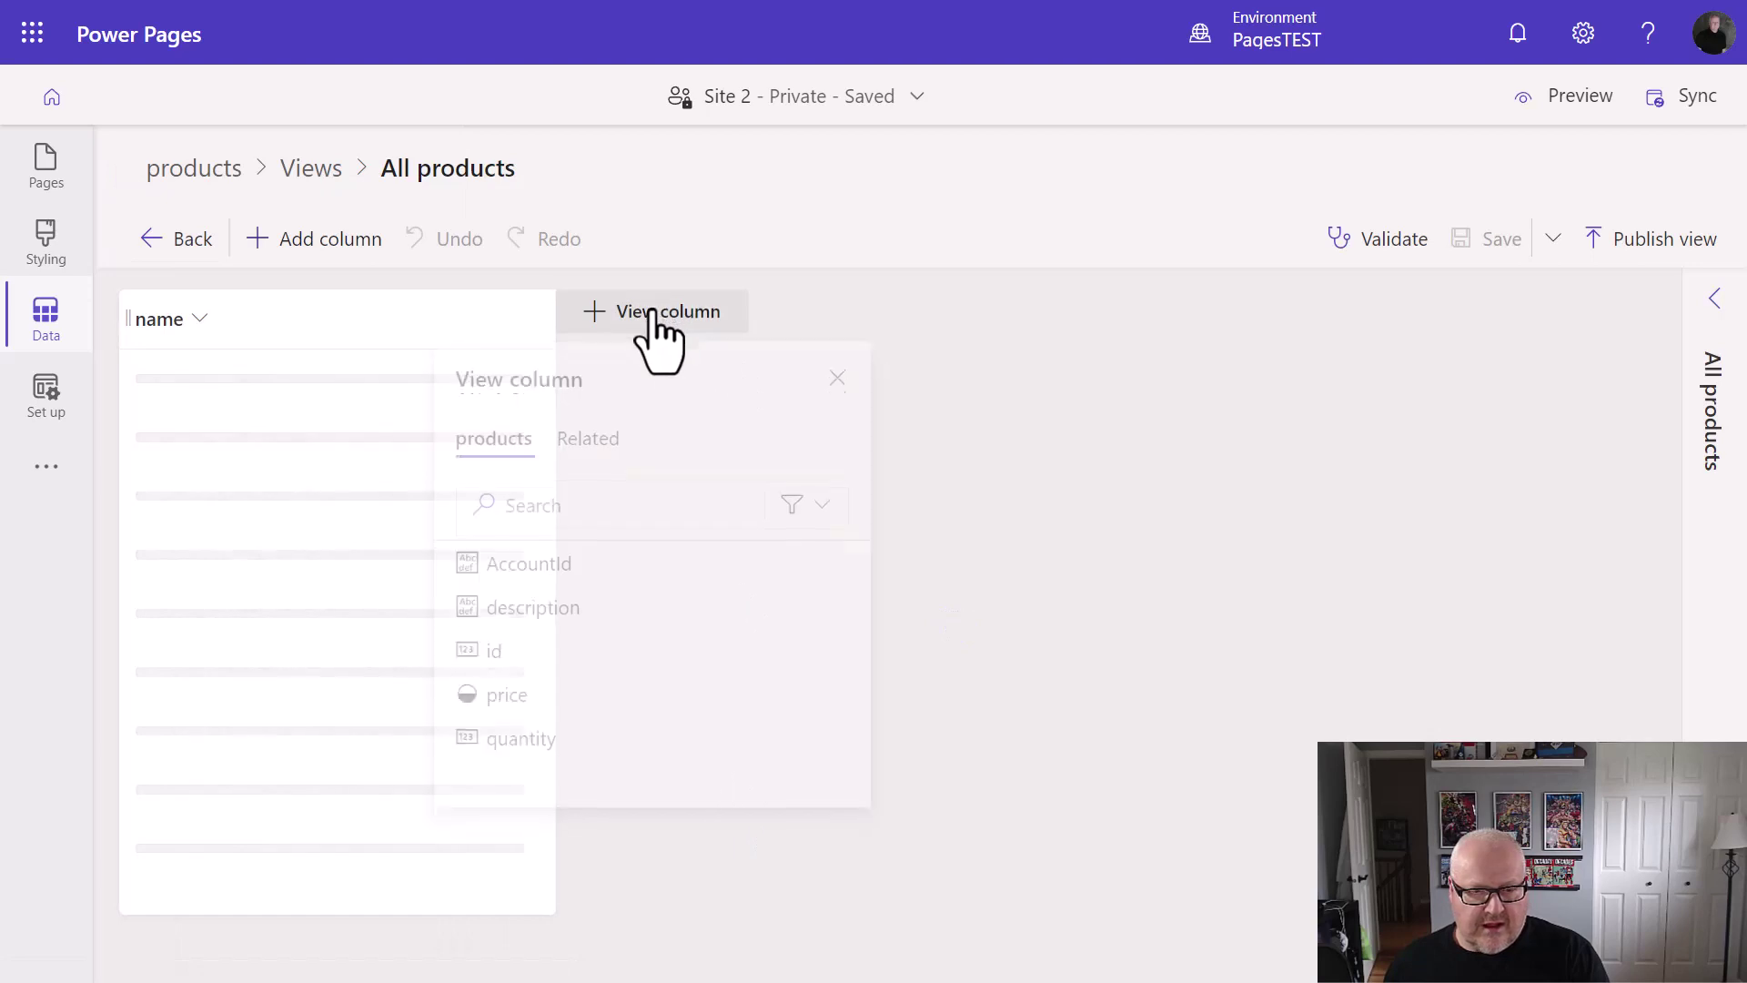
pyautogui.click(510, 622)
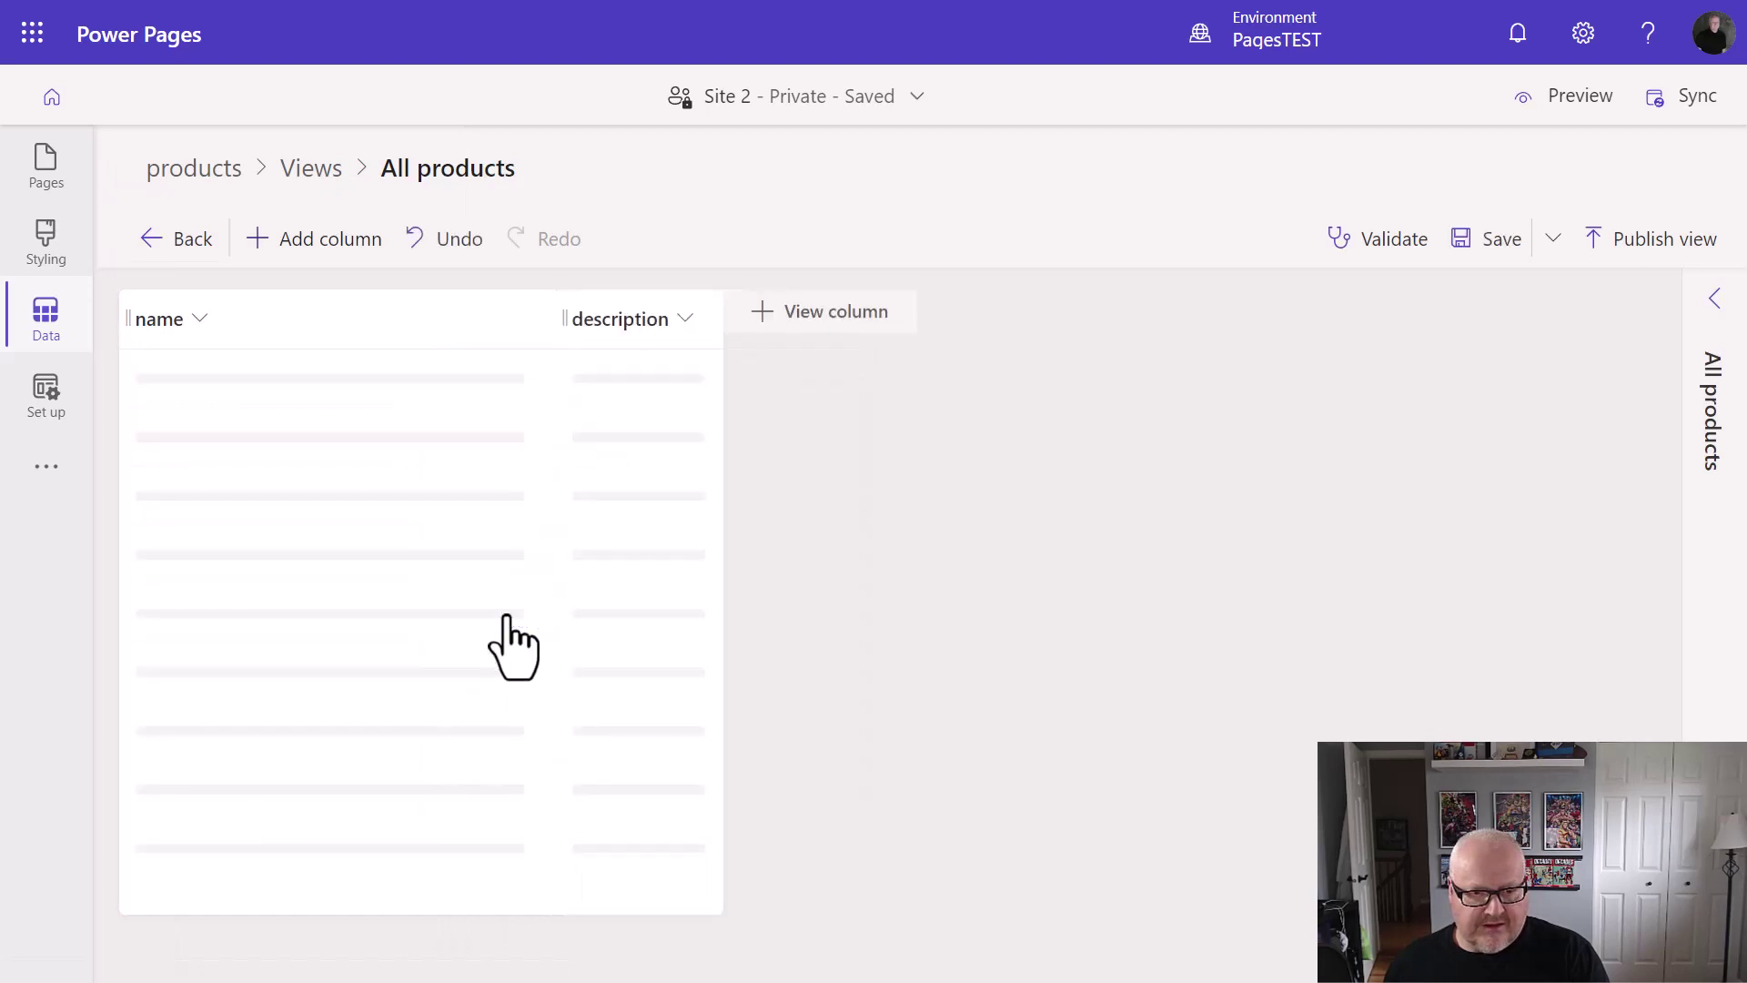
pyautogui.click(836, 319)
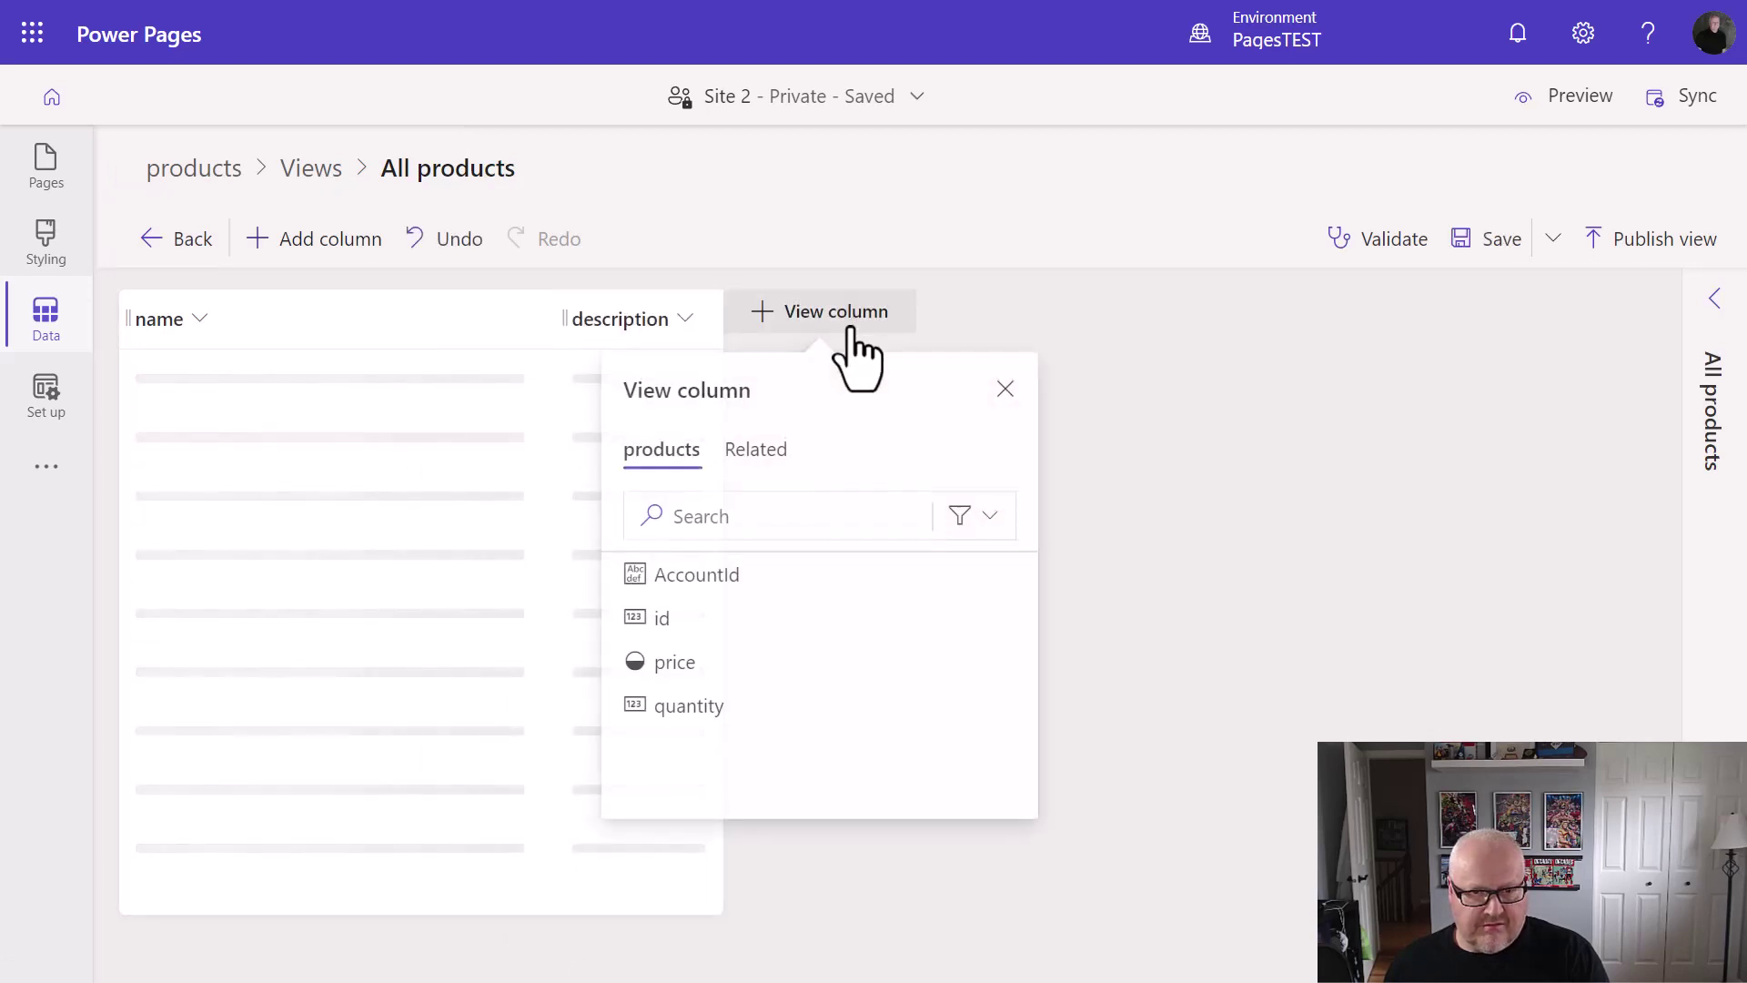
pyautogui.click(687, 665)
pyautogui.click(1035, 314)
pyautogui.click(879, 665)
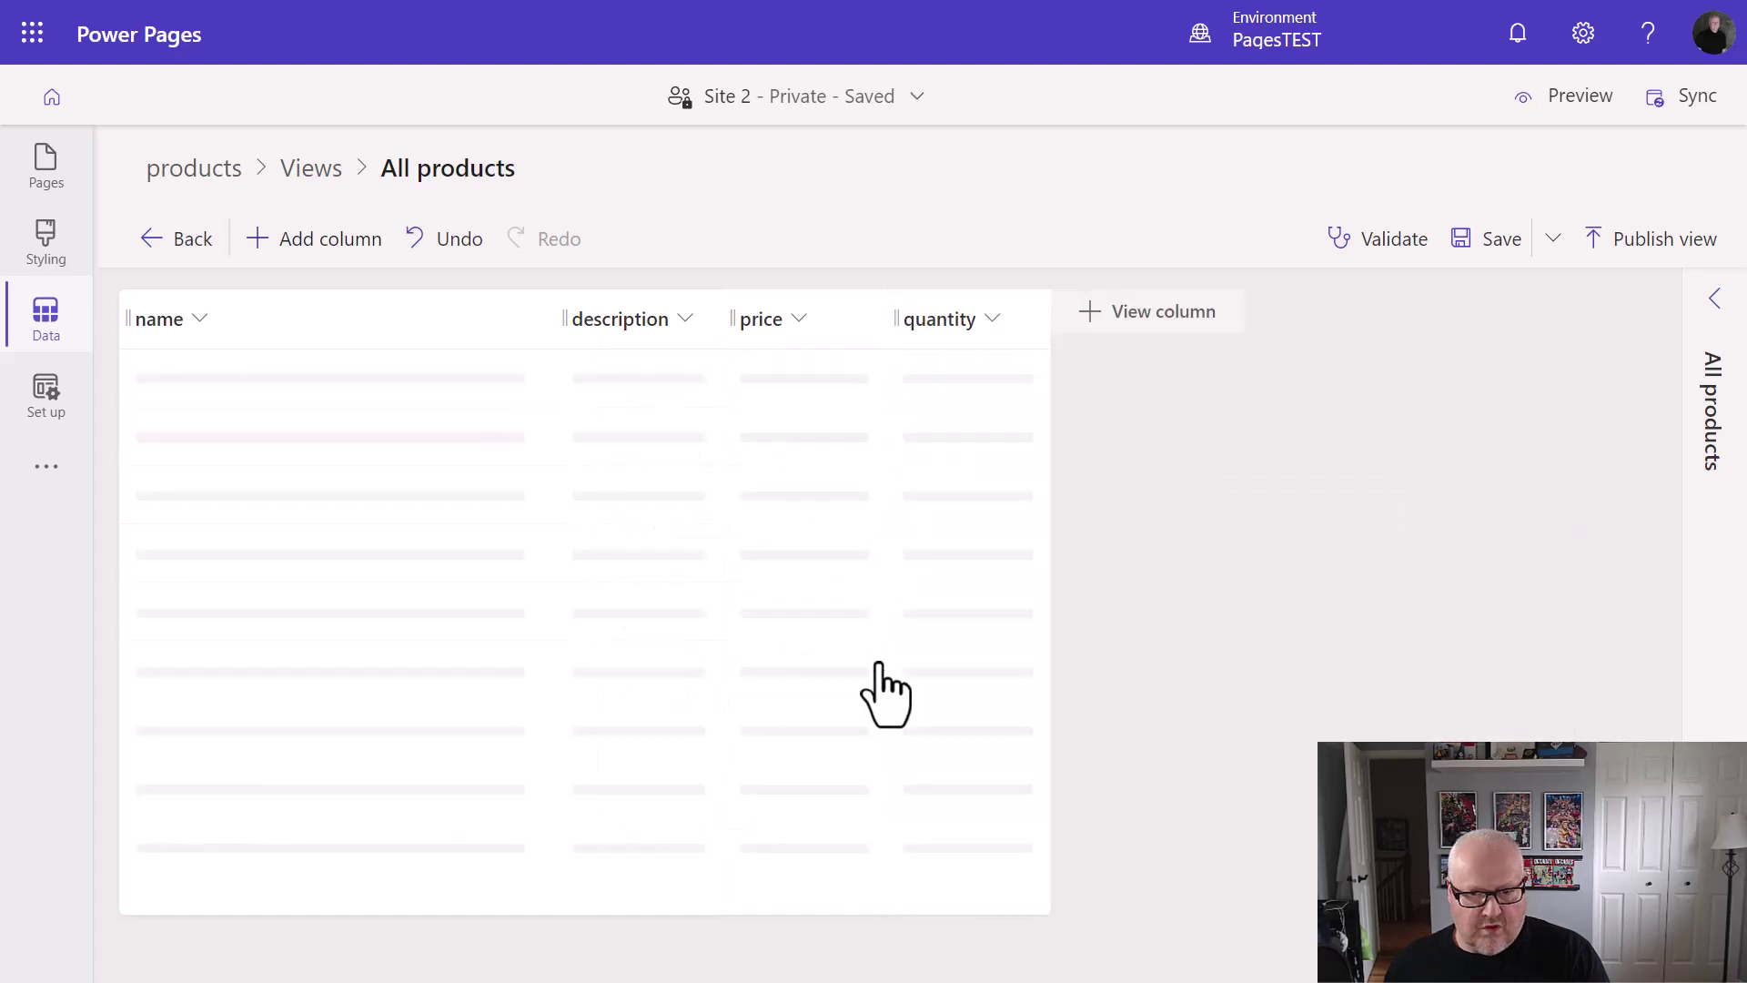
pyautogui.click(1500, 240)
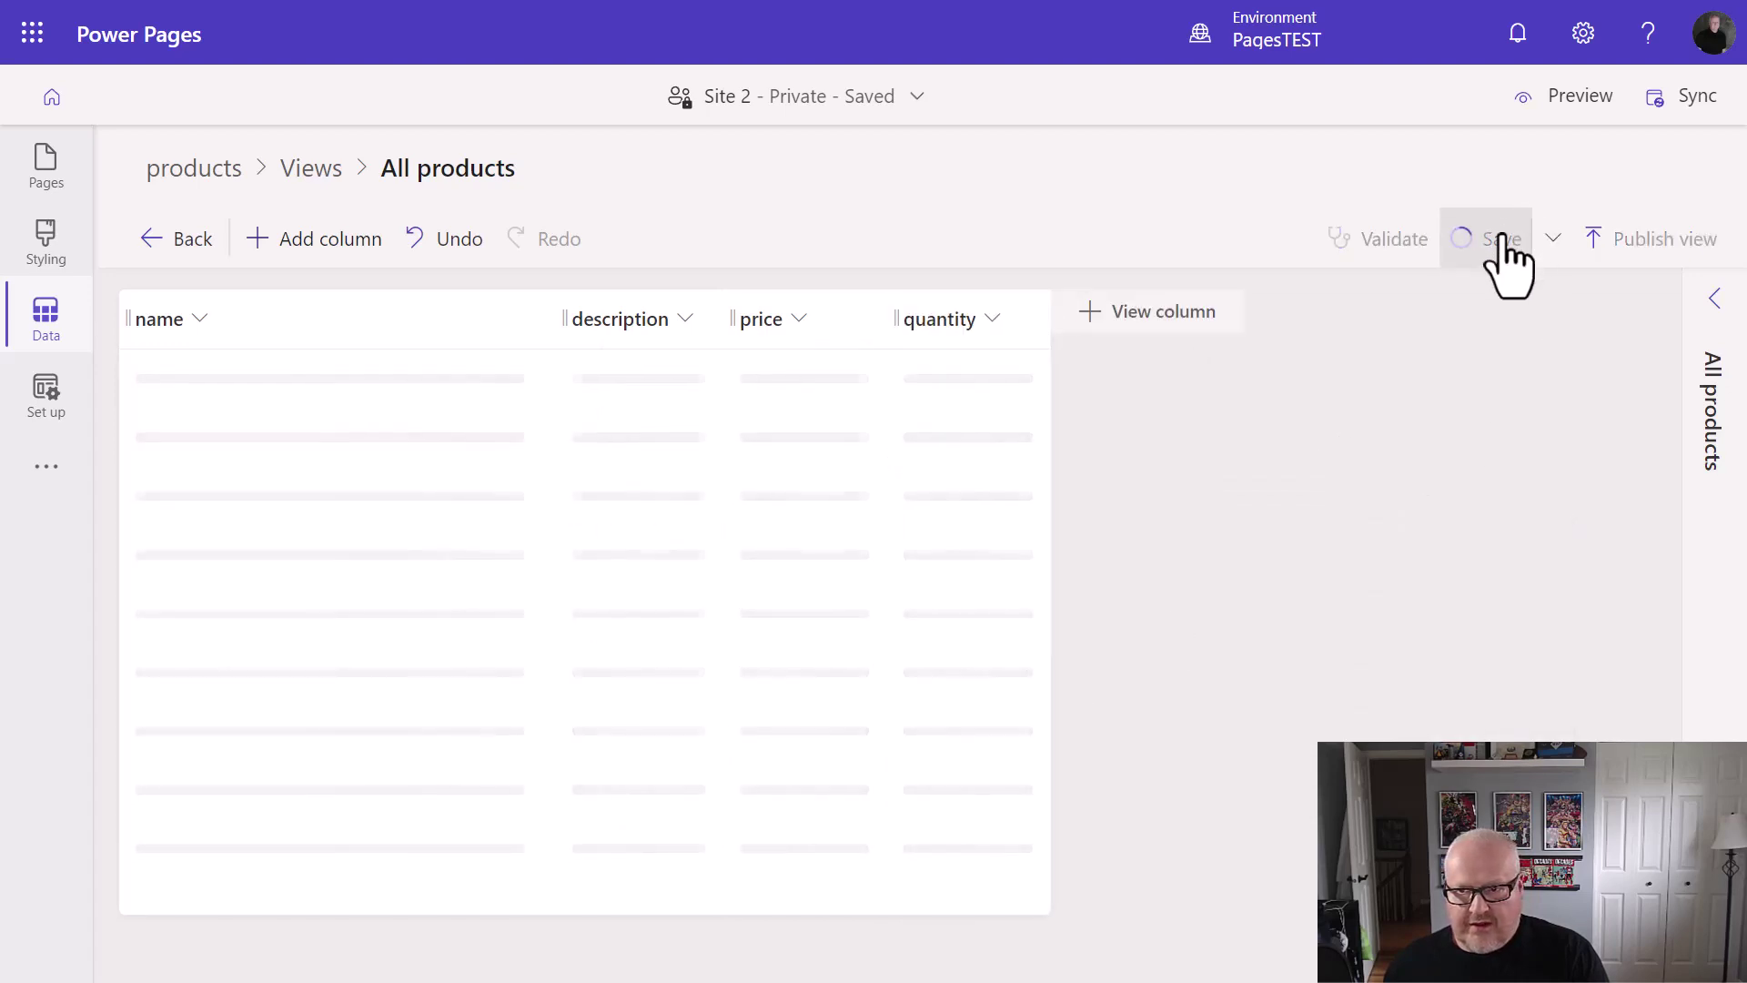
pyautogui.click(1619, 247)
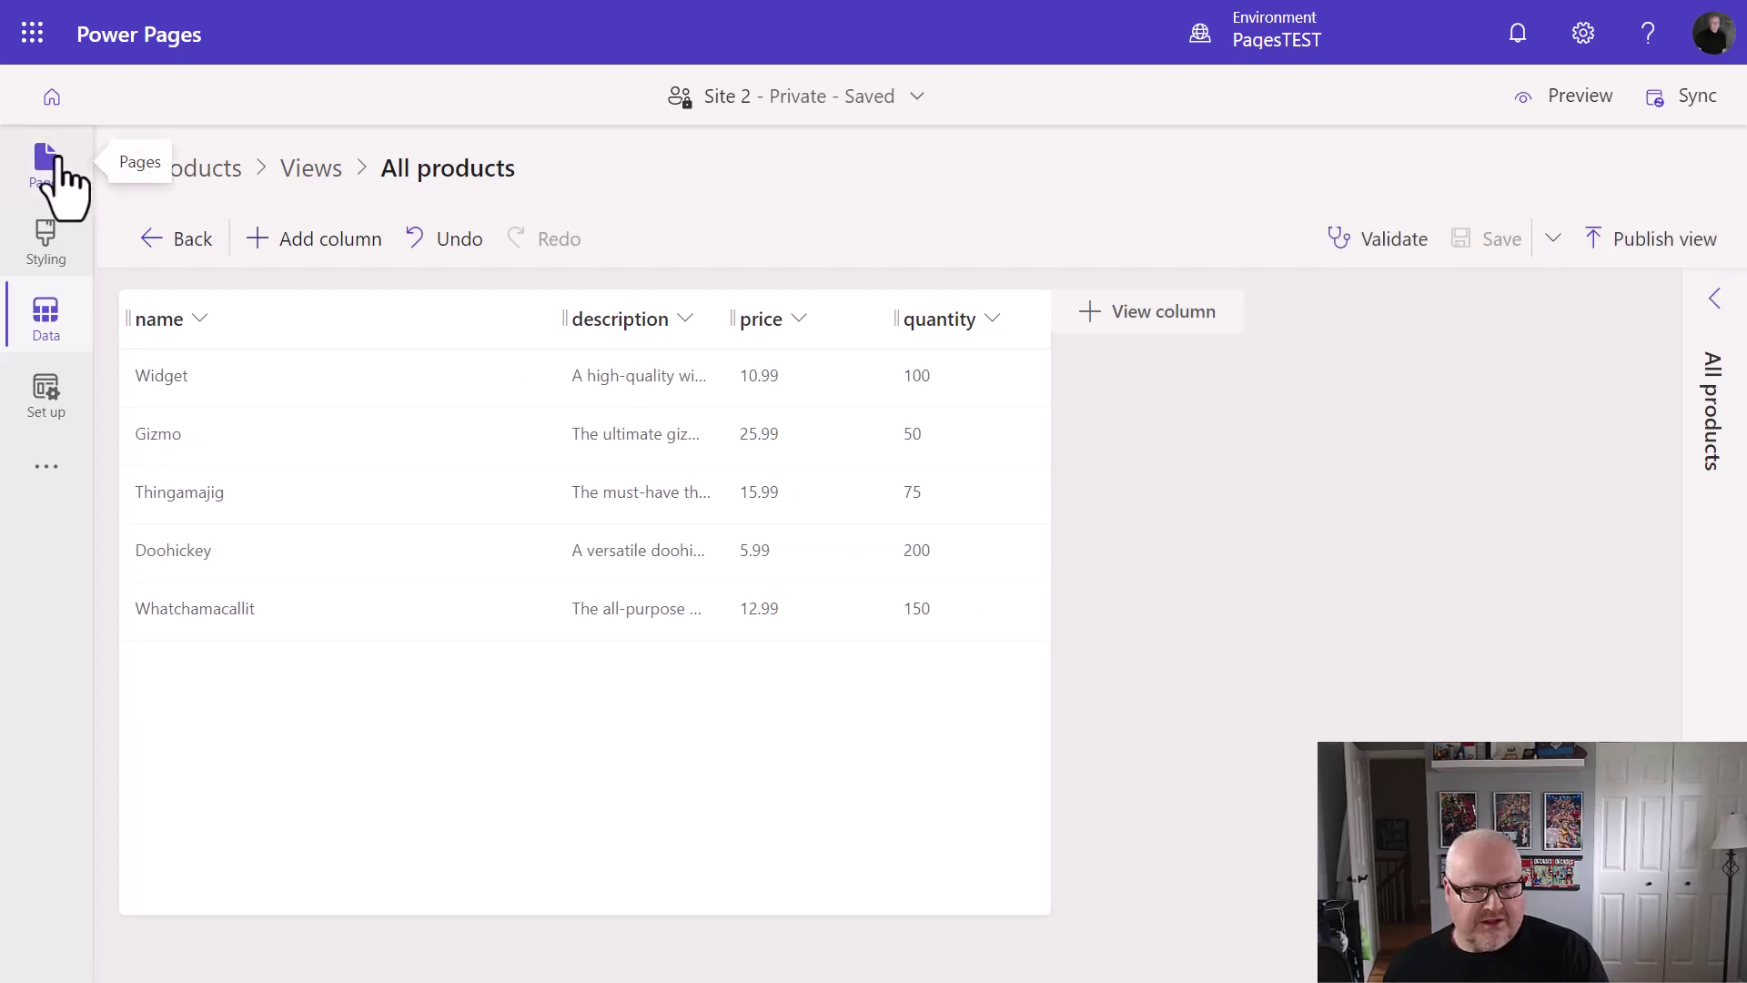
pyautogui.click(56, 157)
# Create a new page named Products on the site
pyautogui.click(400, 173)
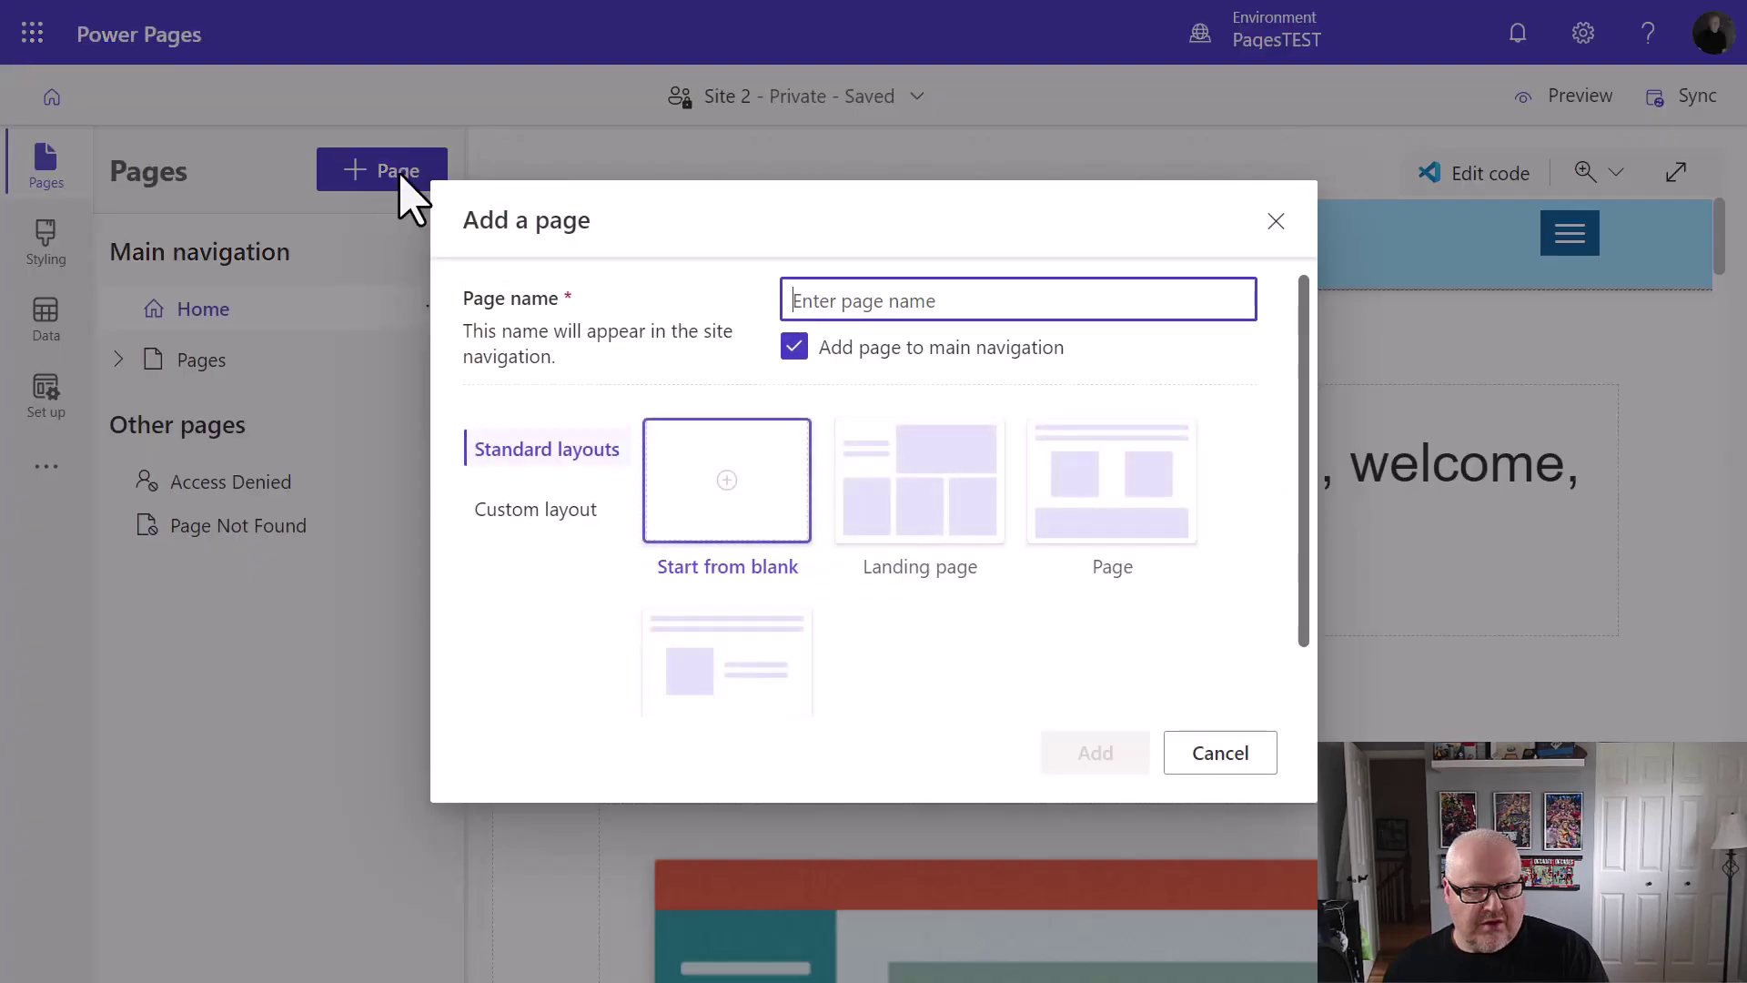
pyautogui.write('Products')
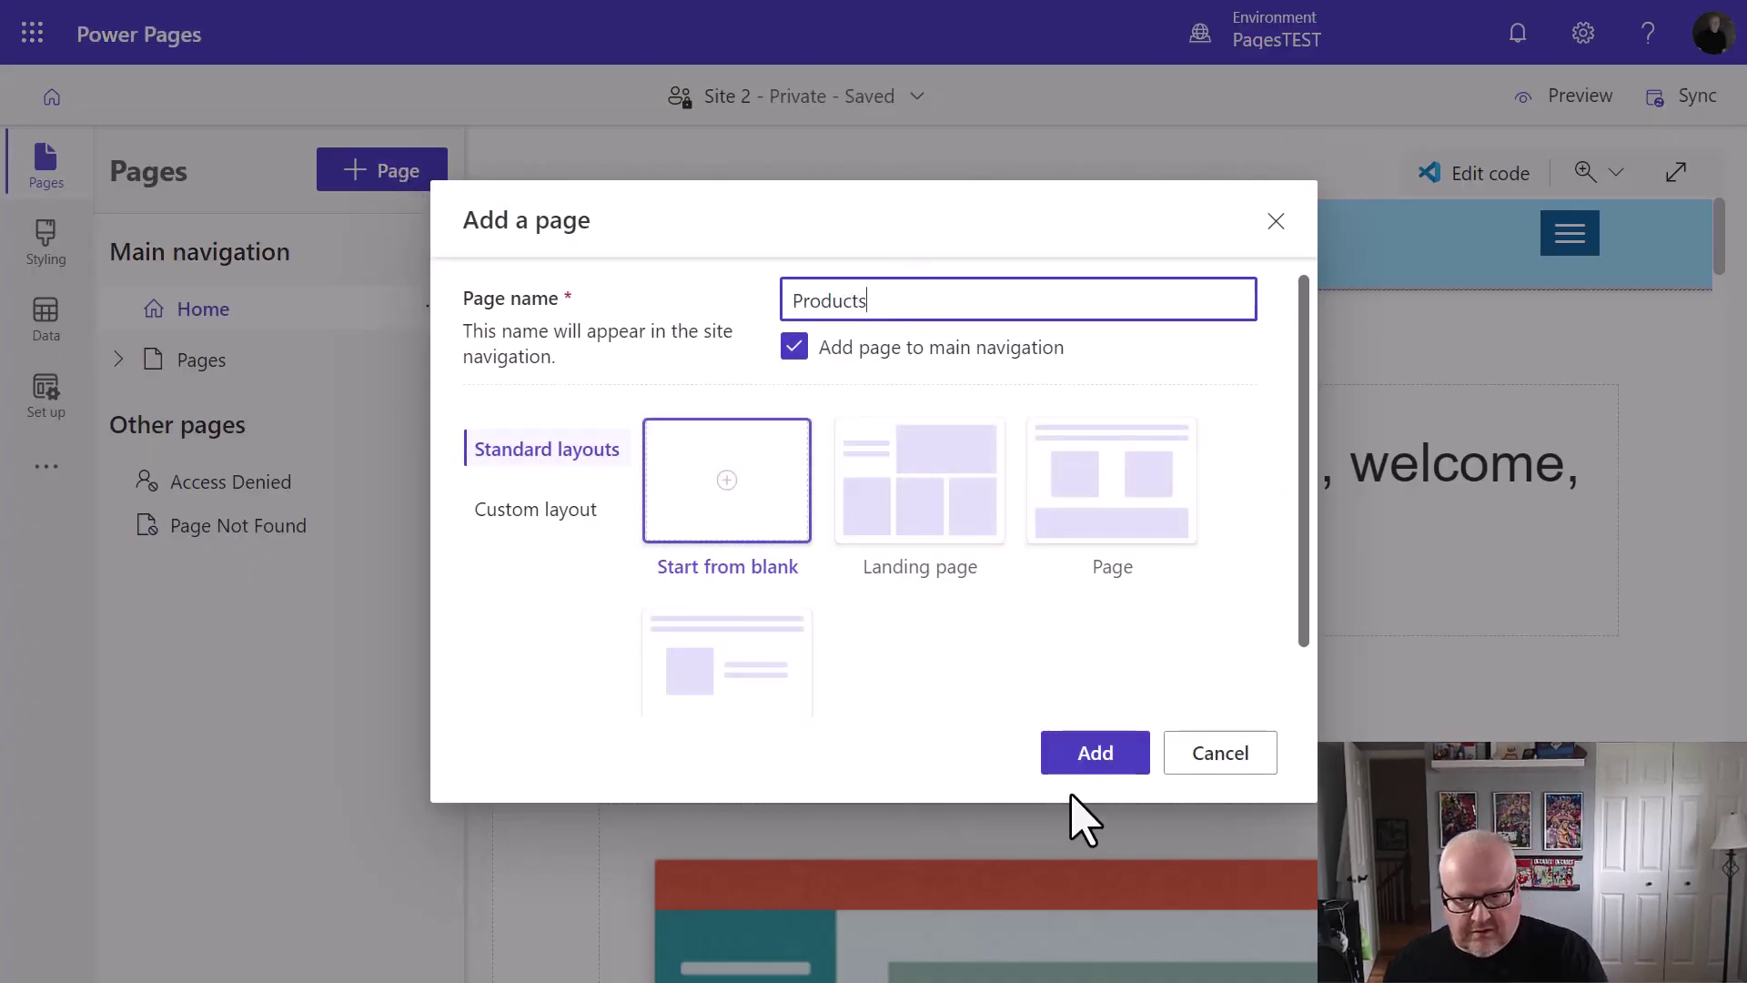
pyautogui.click(1101, 755)
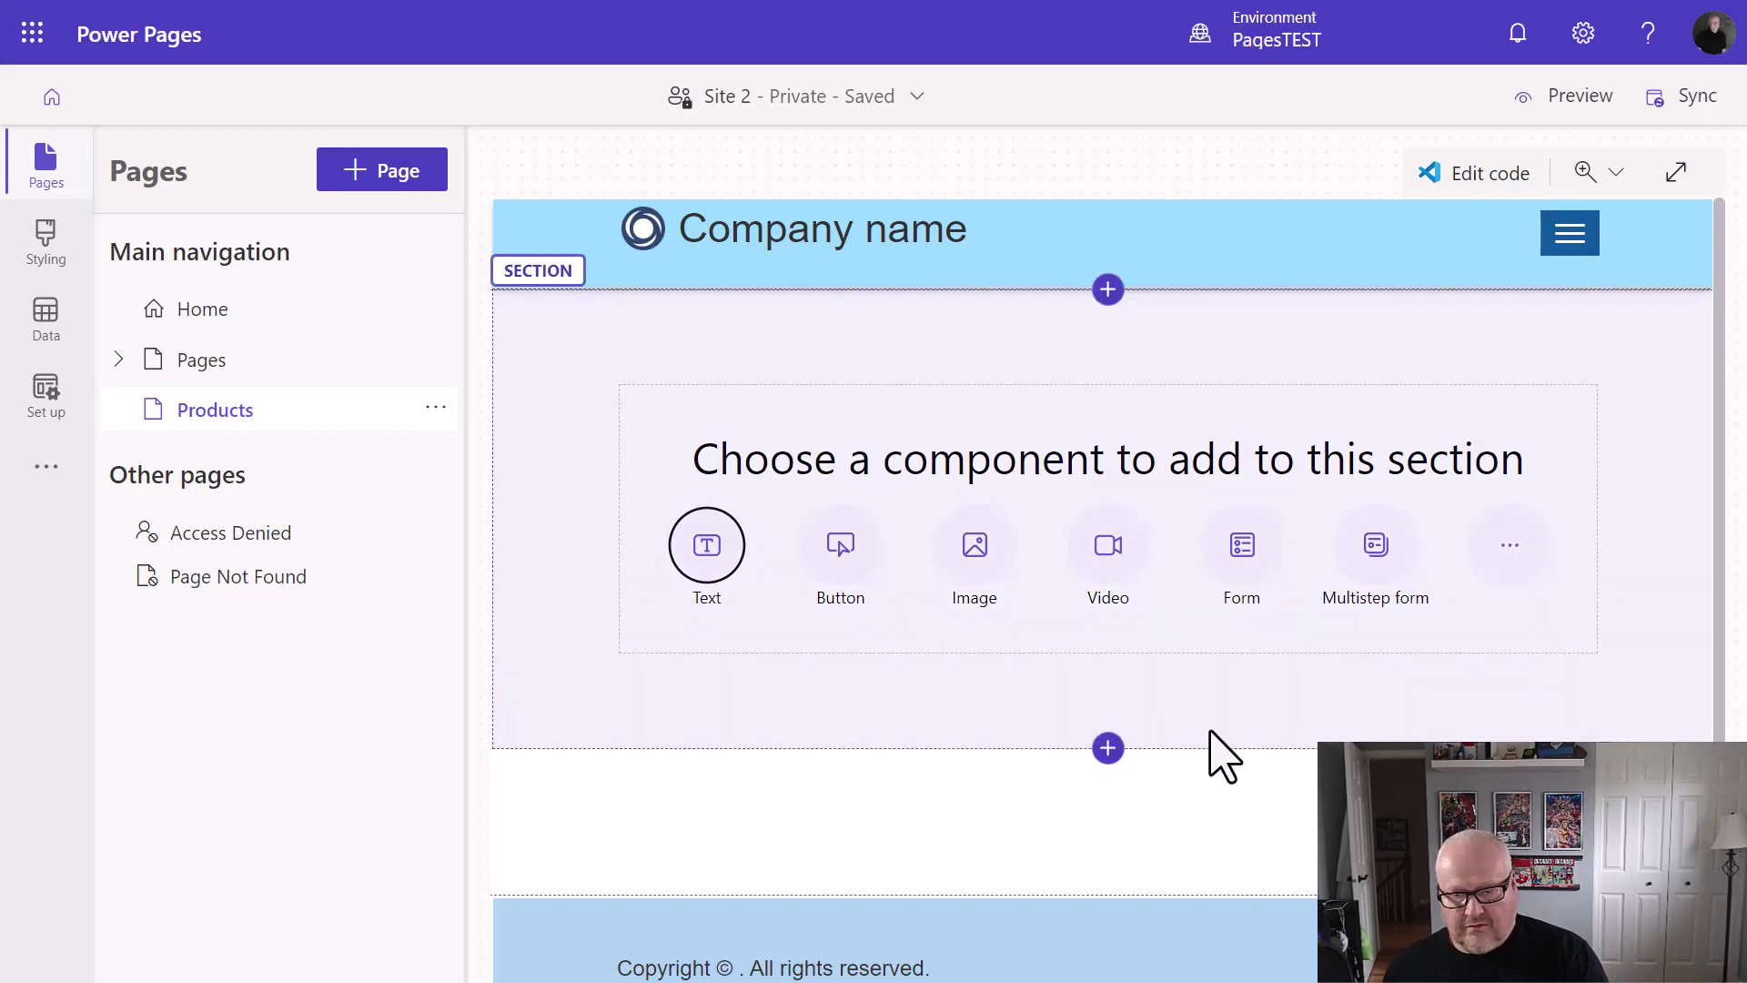
# Add a list component to the page, sourced from the products table
pyautogui.click(1504, 565)
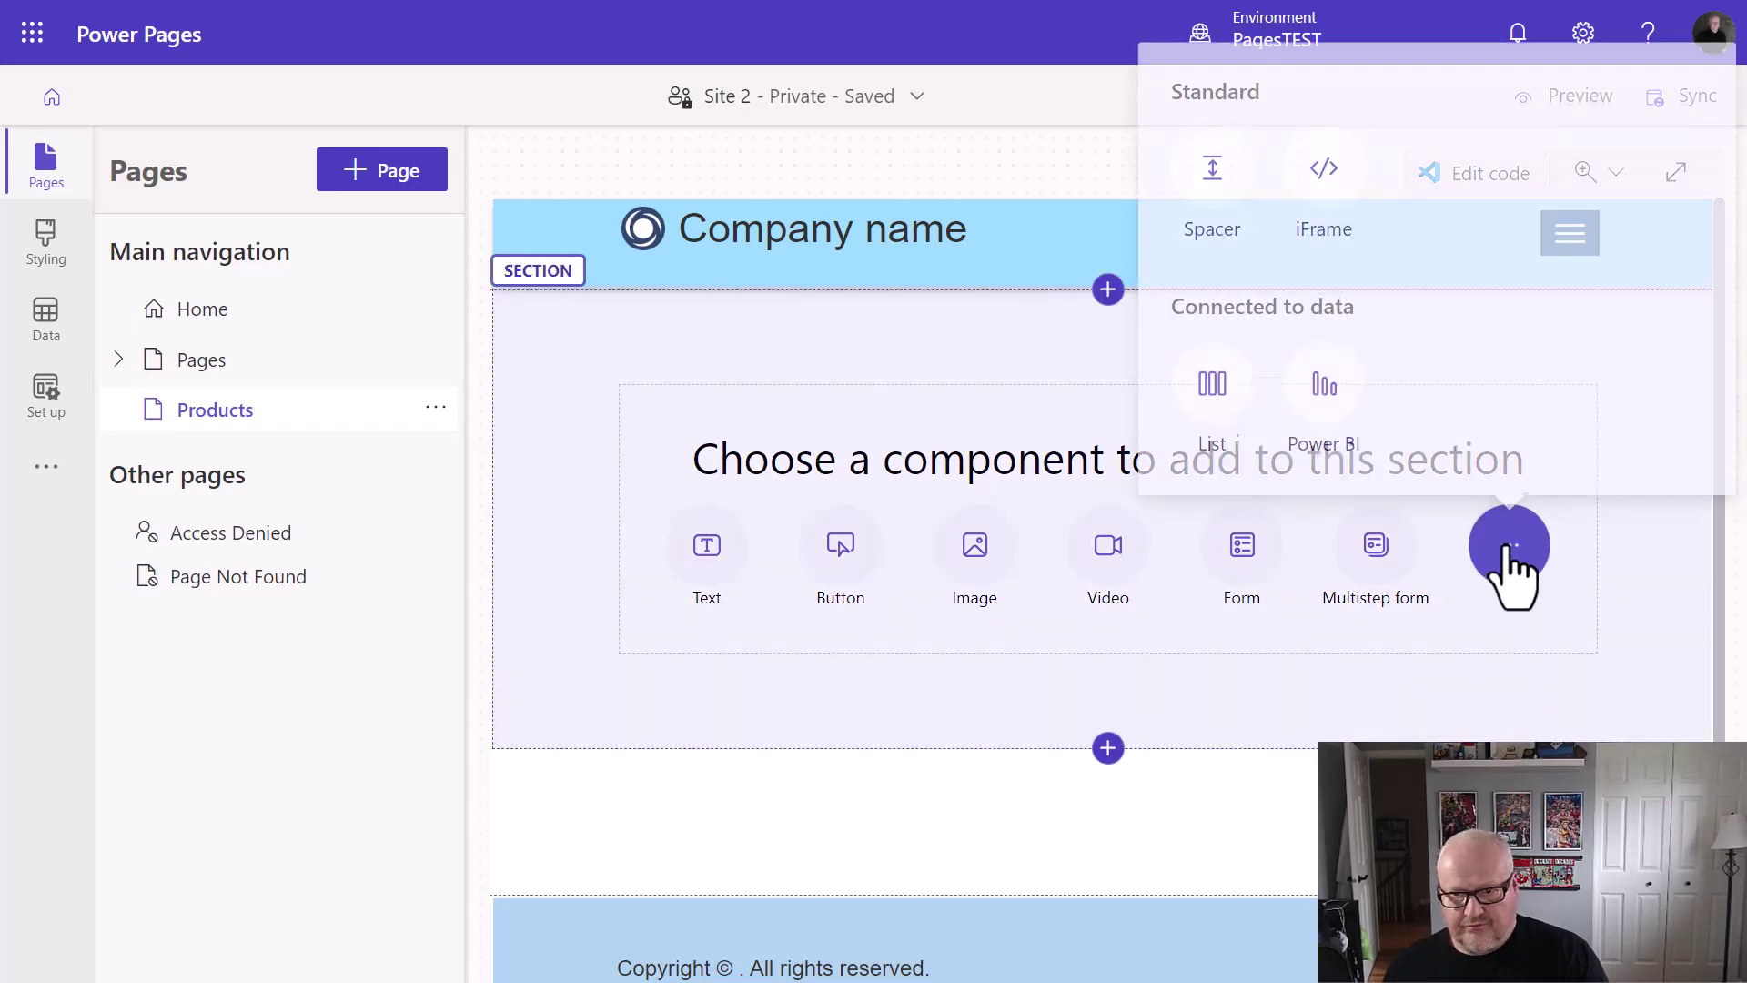
pyautogui.click(1216, 400)
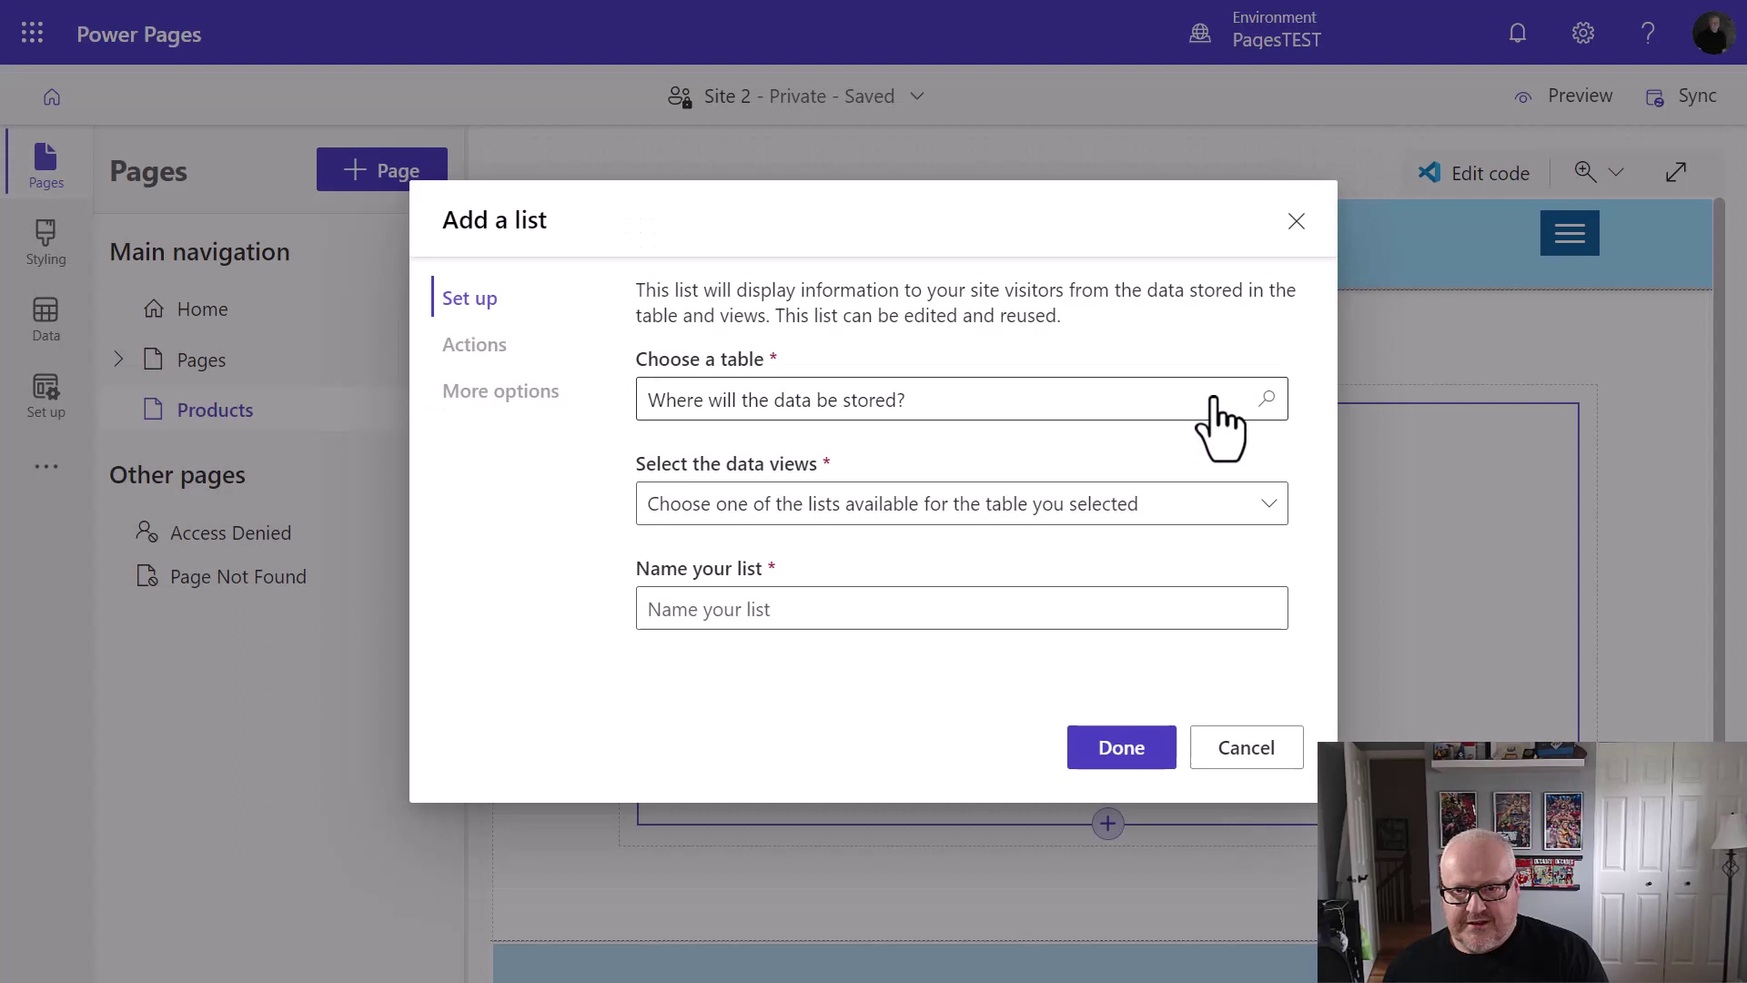
pyautogui.click(889, 402)
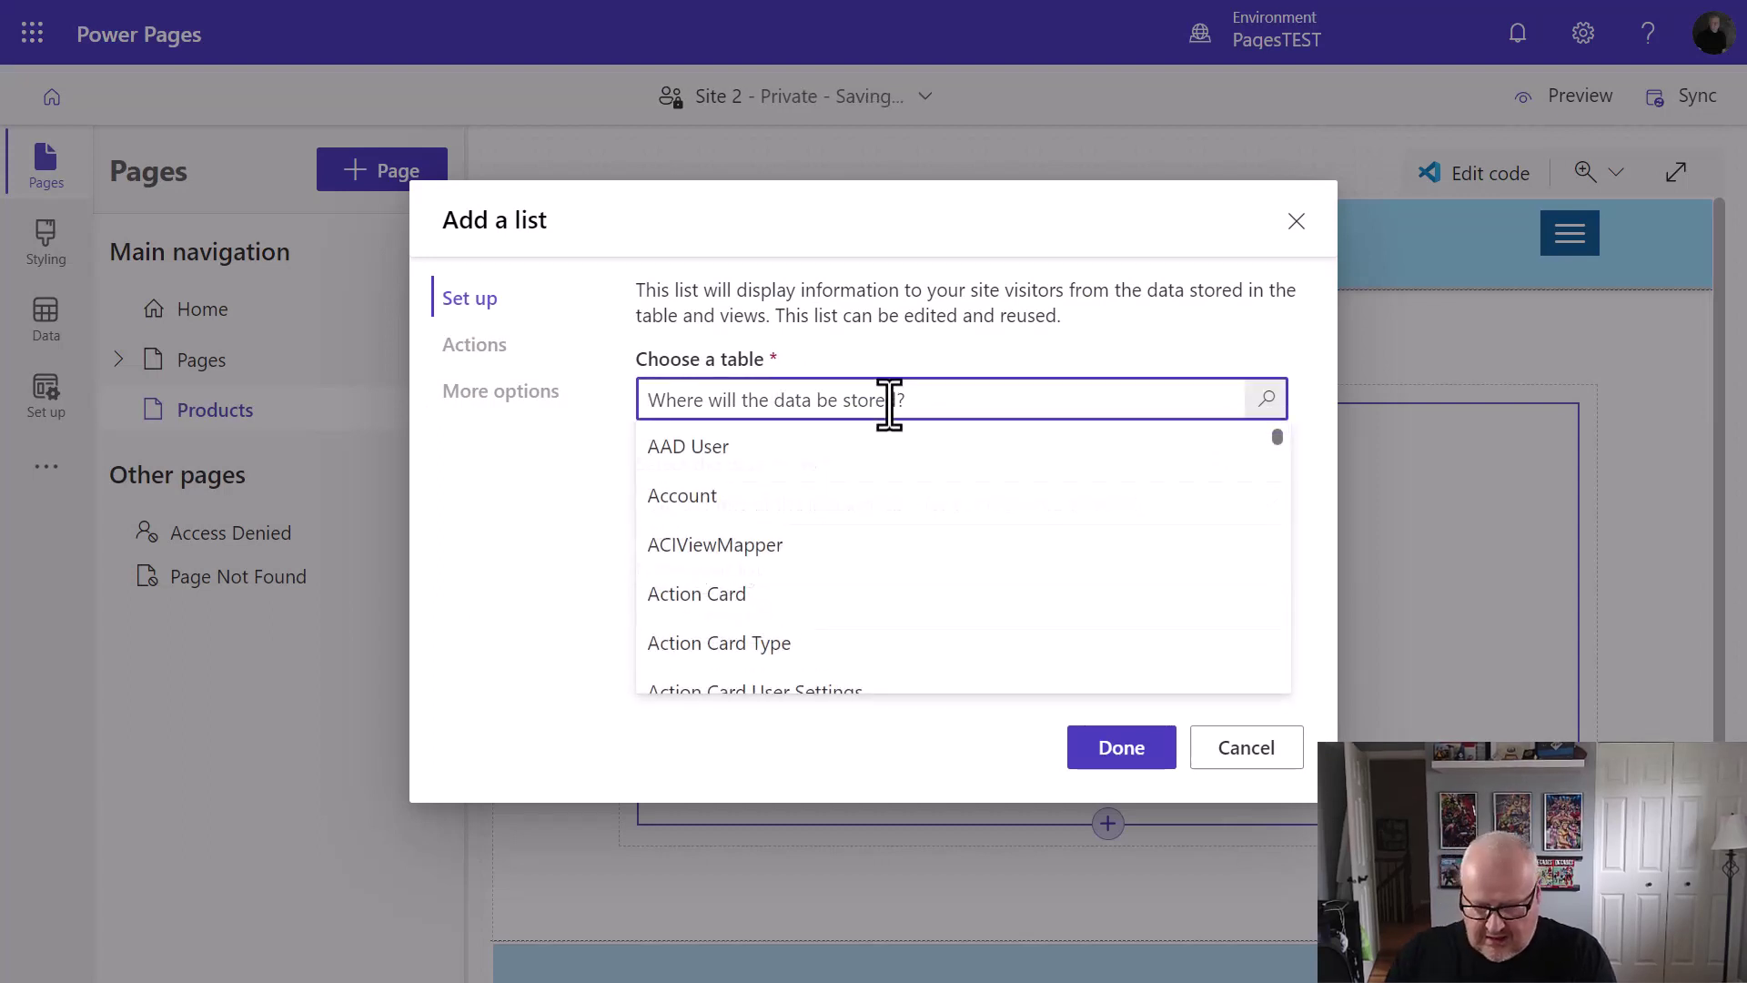
pyautogui.write('prd')
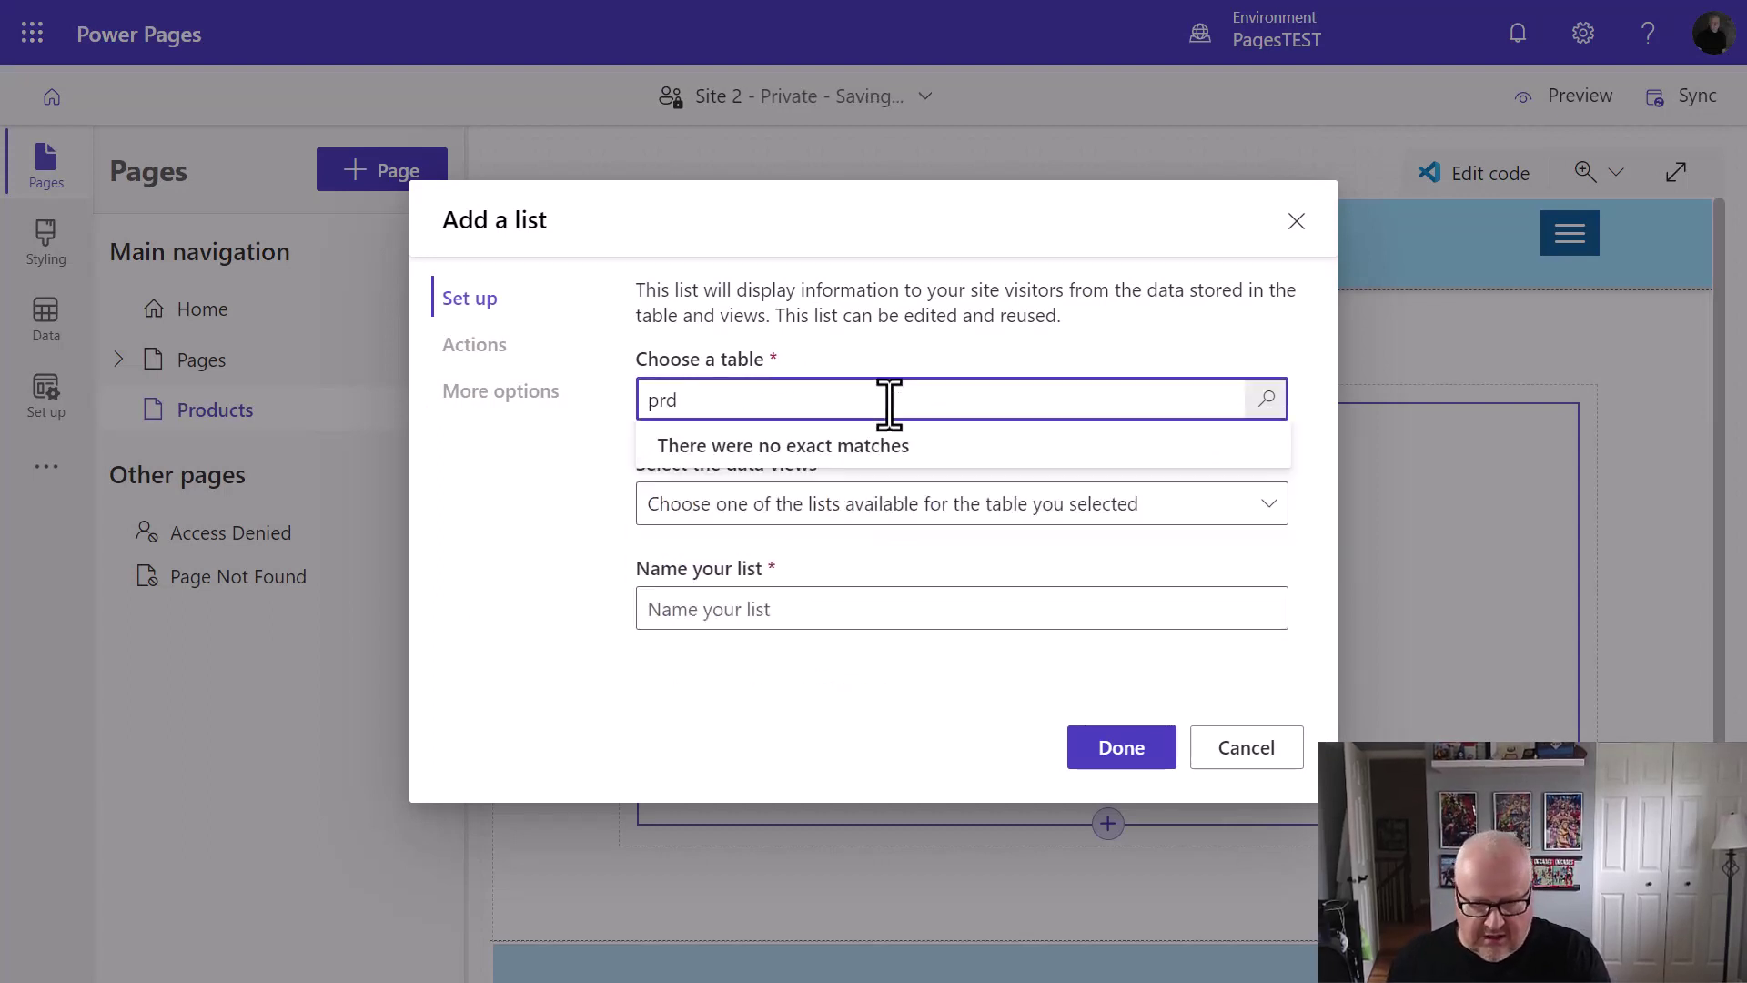
pyautogui.press('BackSpace')
pyautogui.write('od')
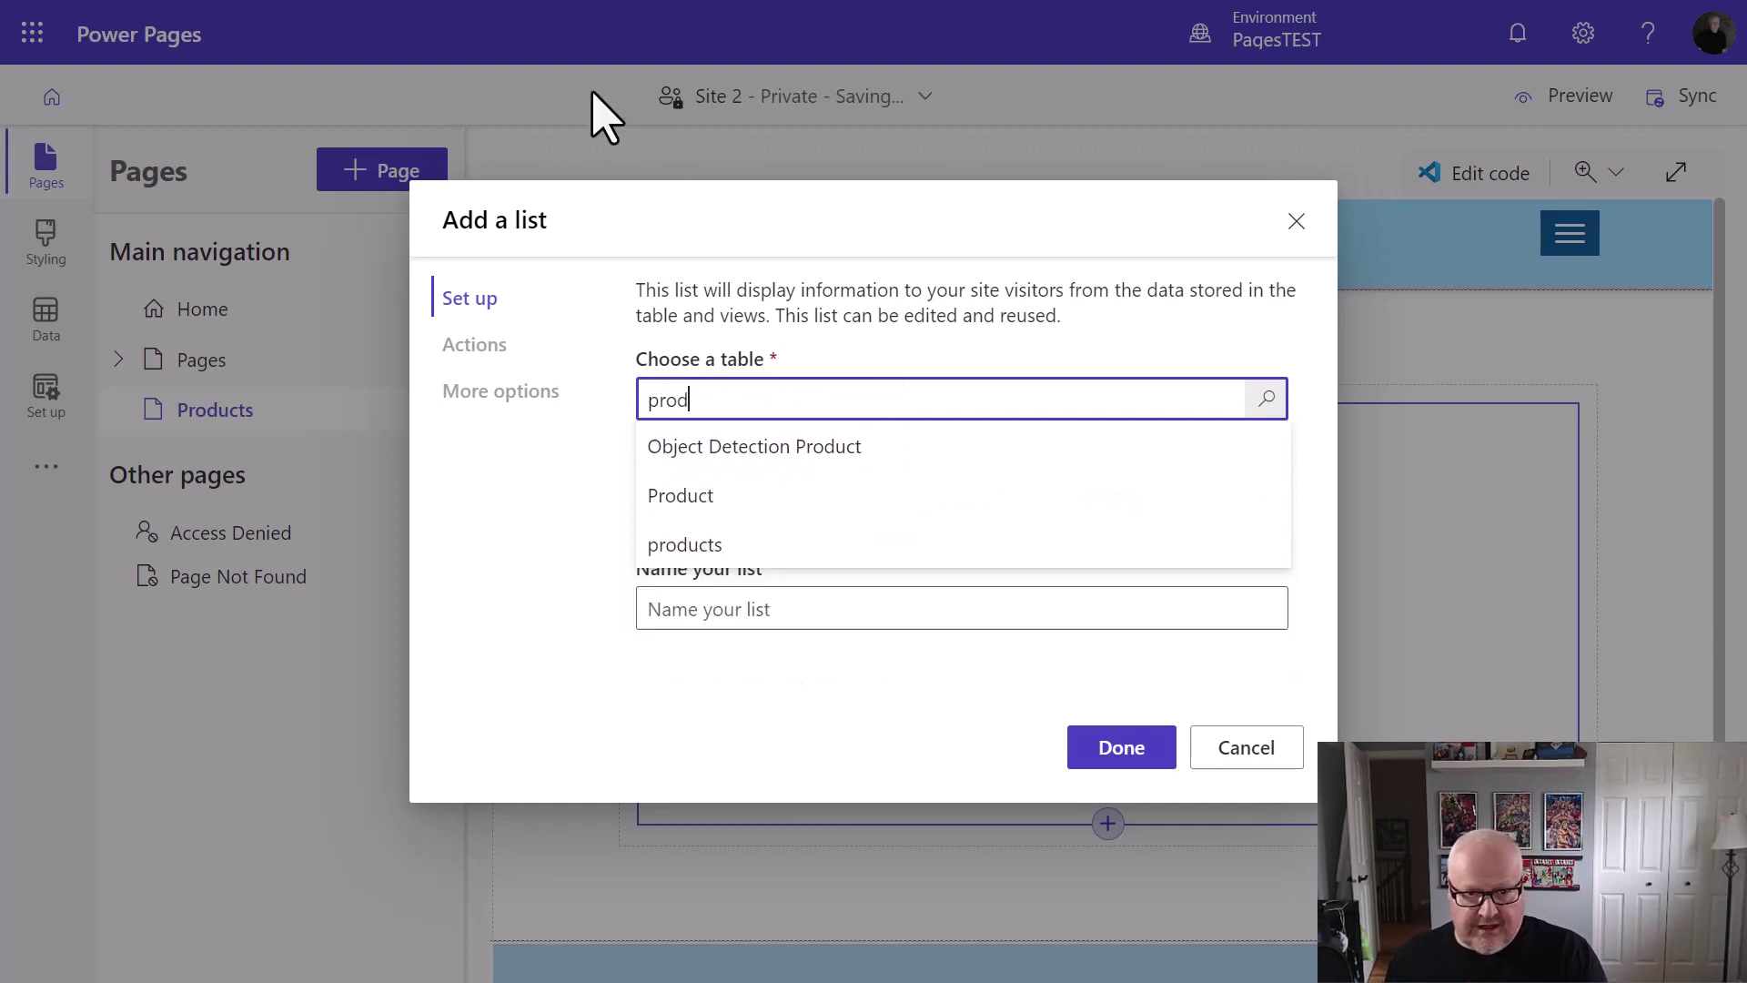
pyautogui.click(764, 551)
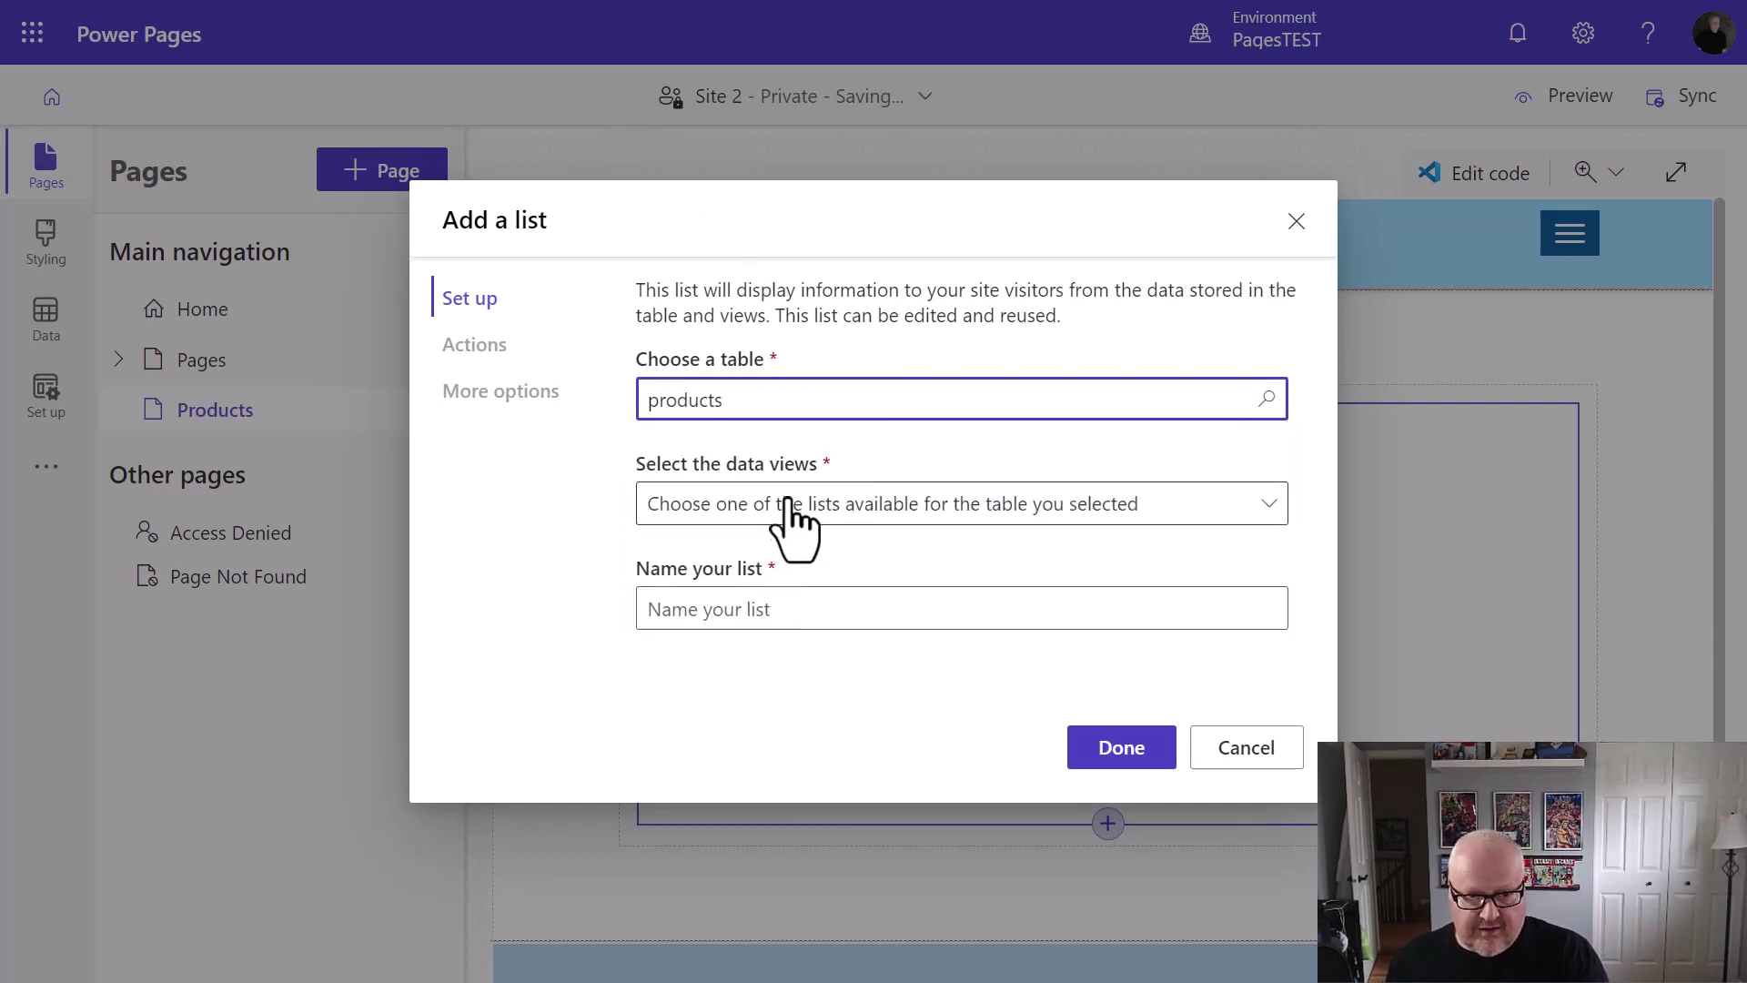
# Use the All products view, keep the name All products, and add the list
pyautogui.click(790, 503)
pyautogui.click(663, 600)
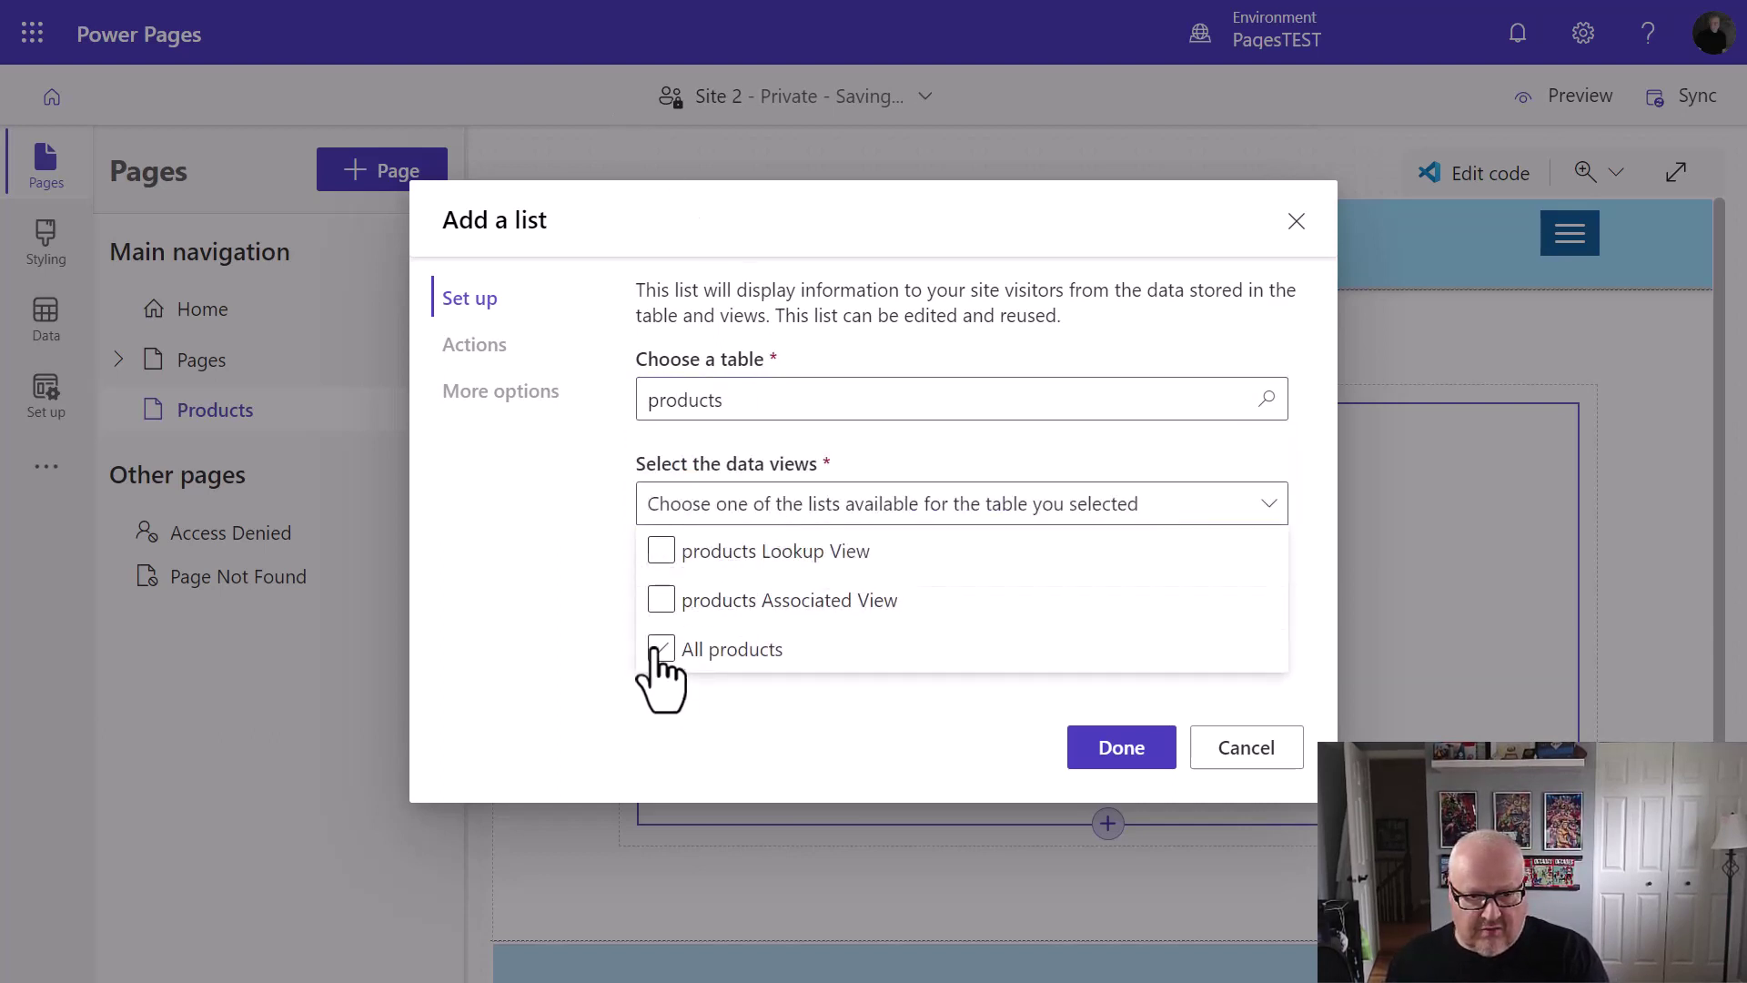
pyautogui.click(662, 648)
pyautogui.click(570, 698)
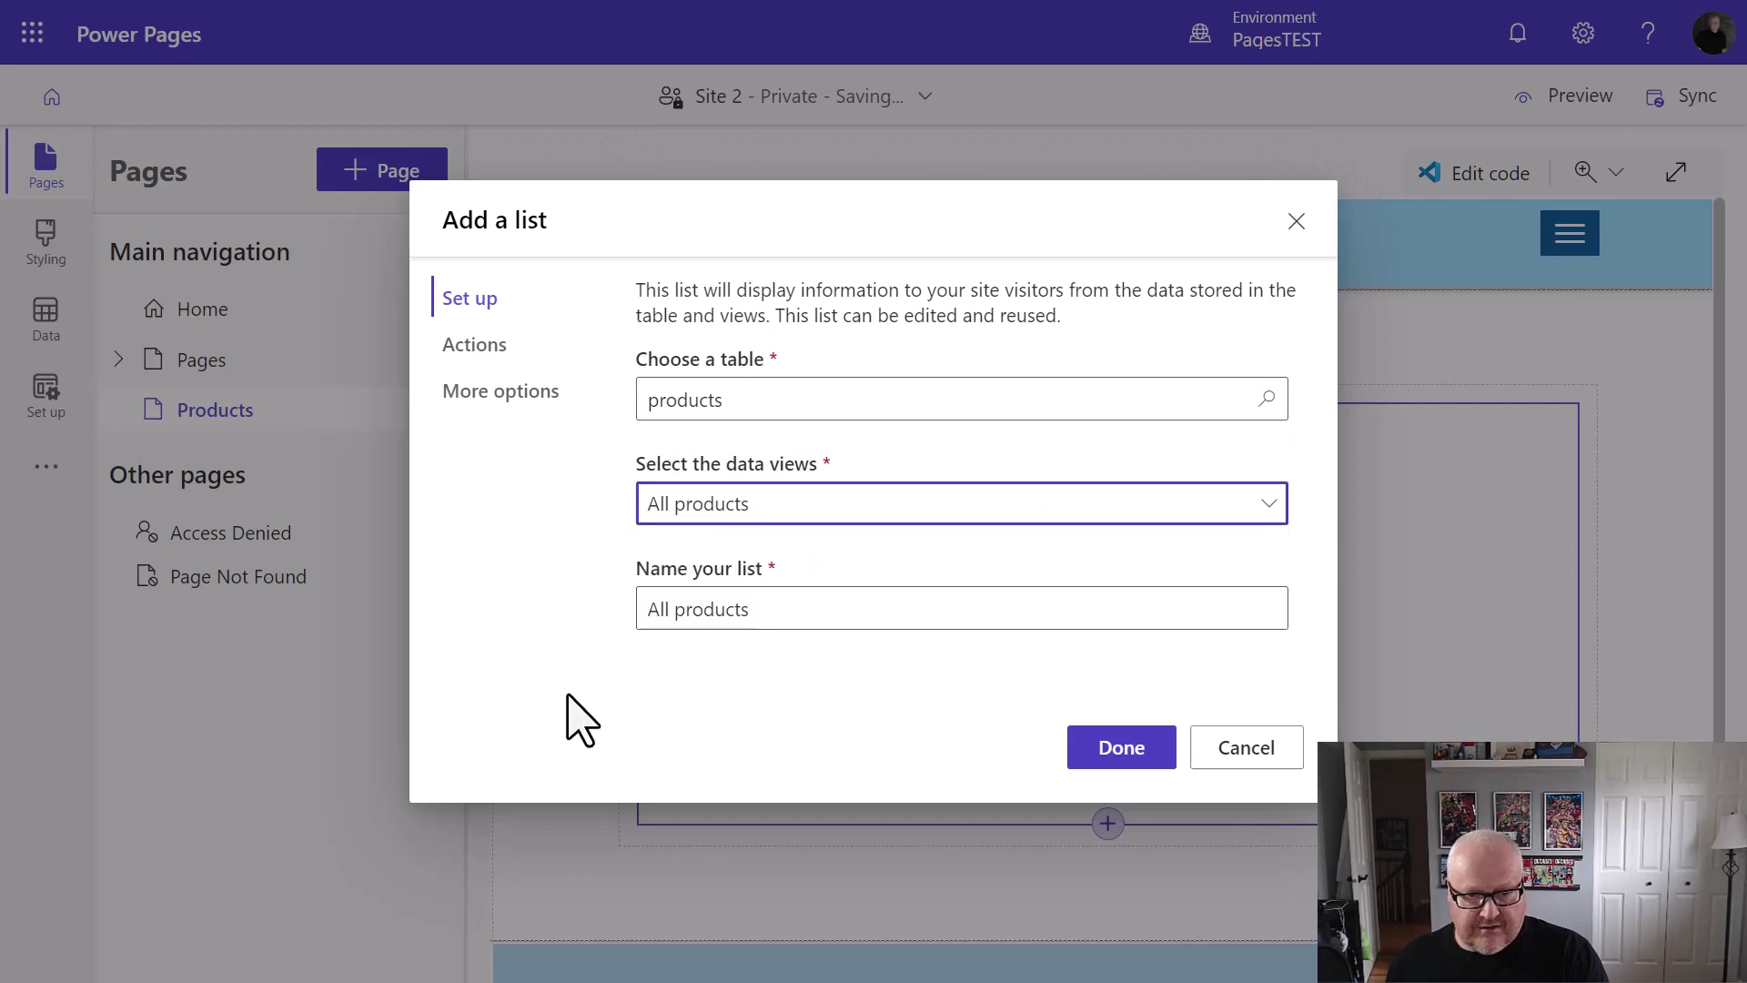
pyautogui.click(1129, 753)
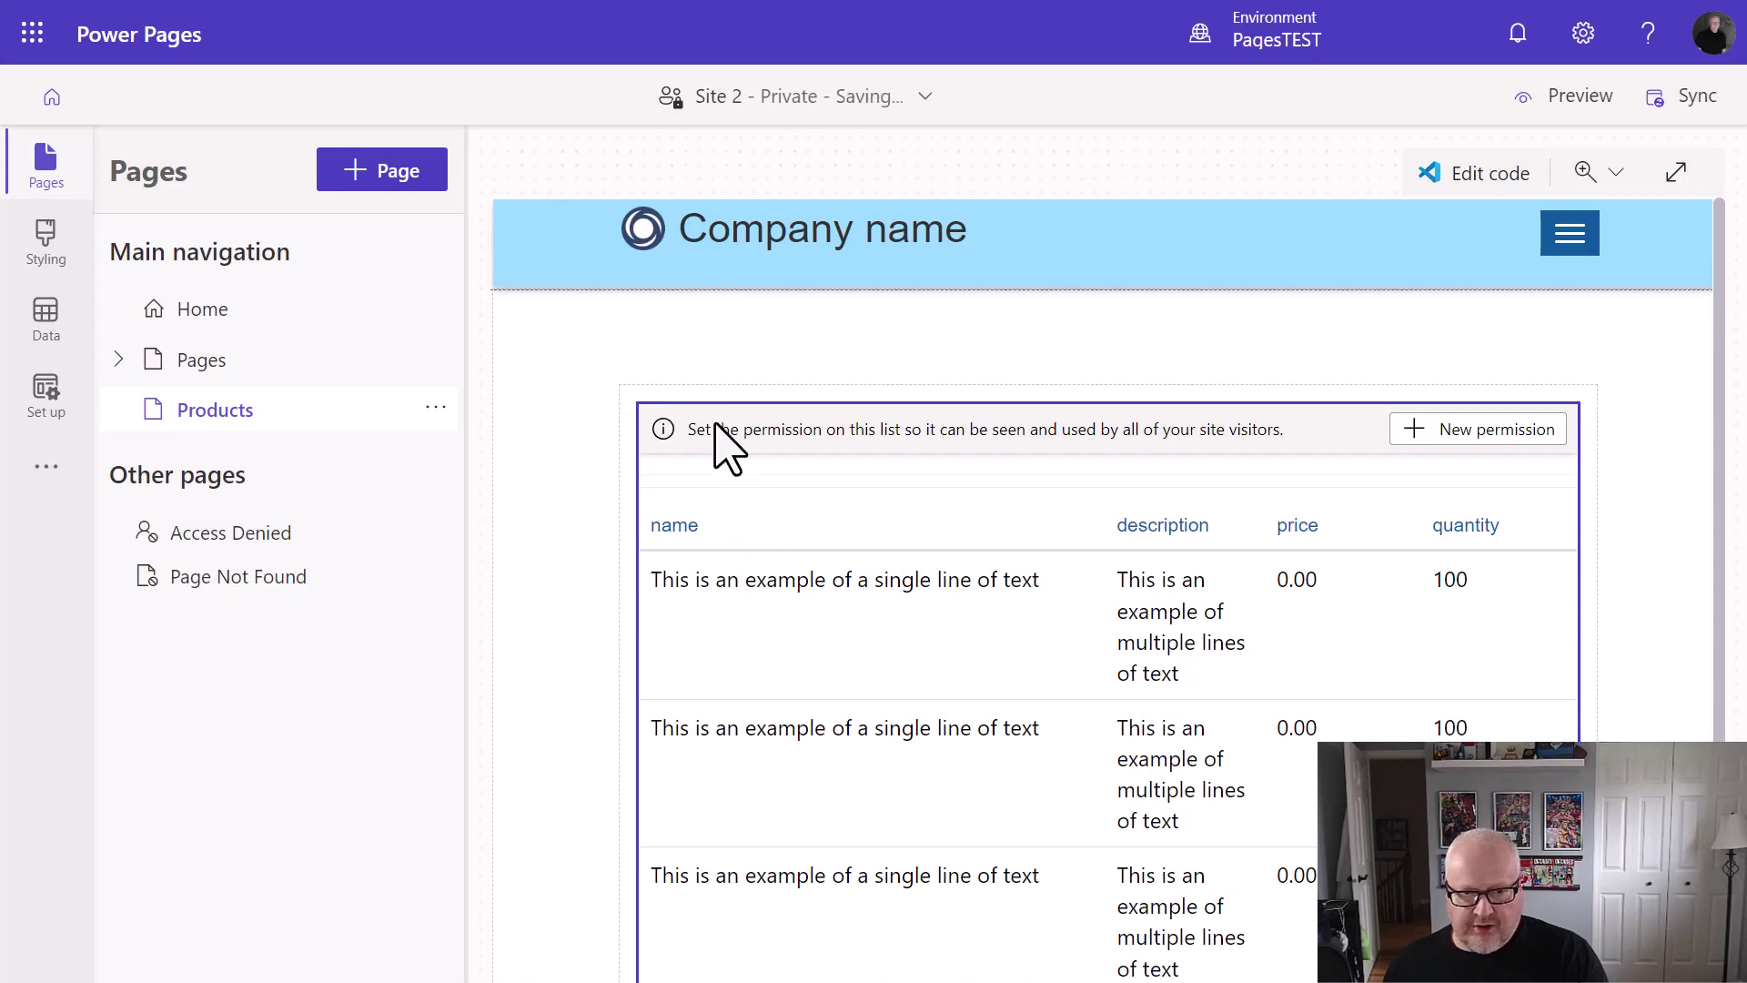
# Start a new All products table permission on the products (nick_products) table with Global Read
pyautogui.click(1489, 430)
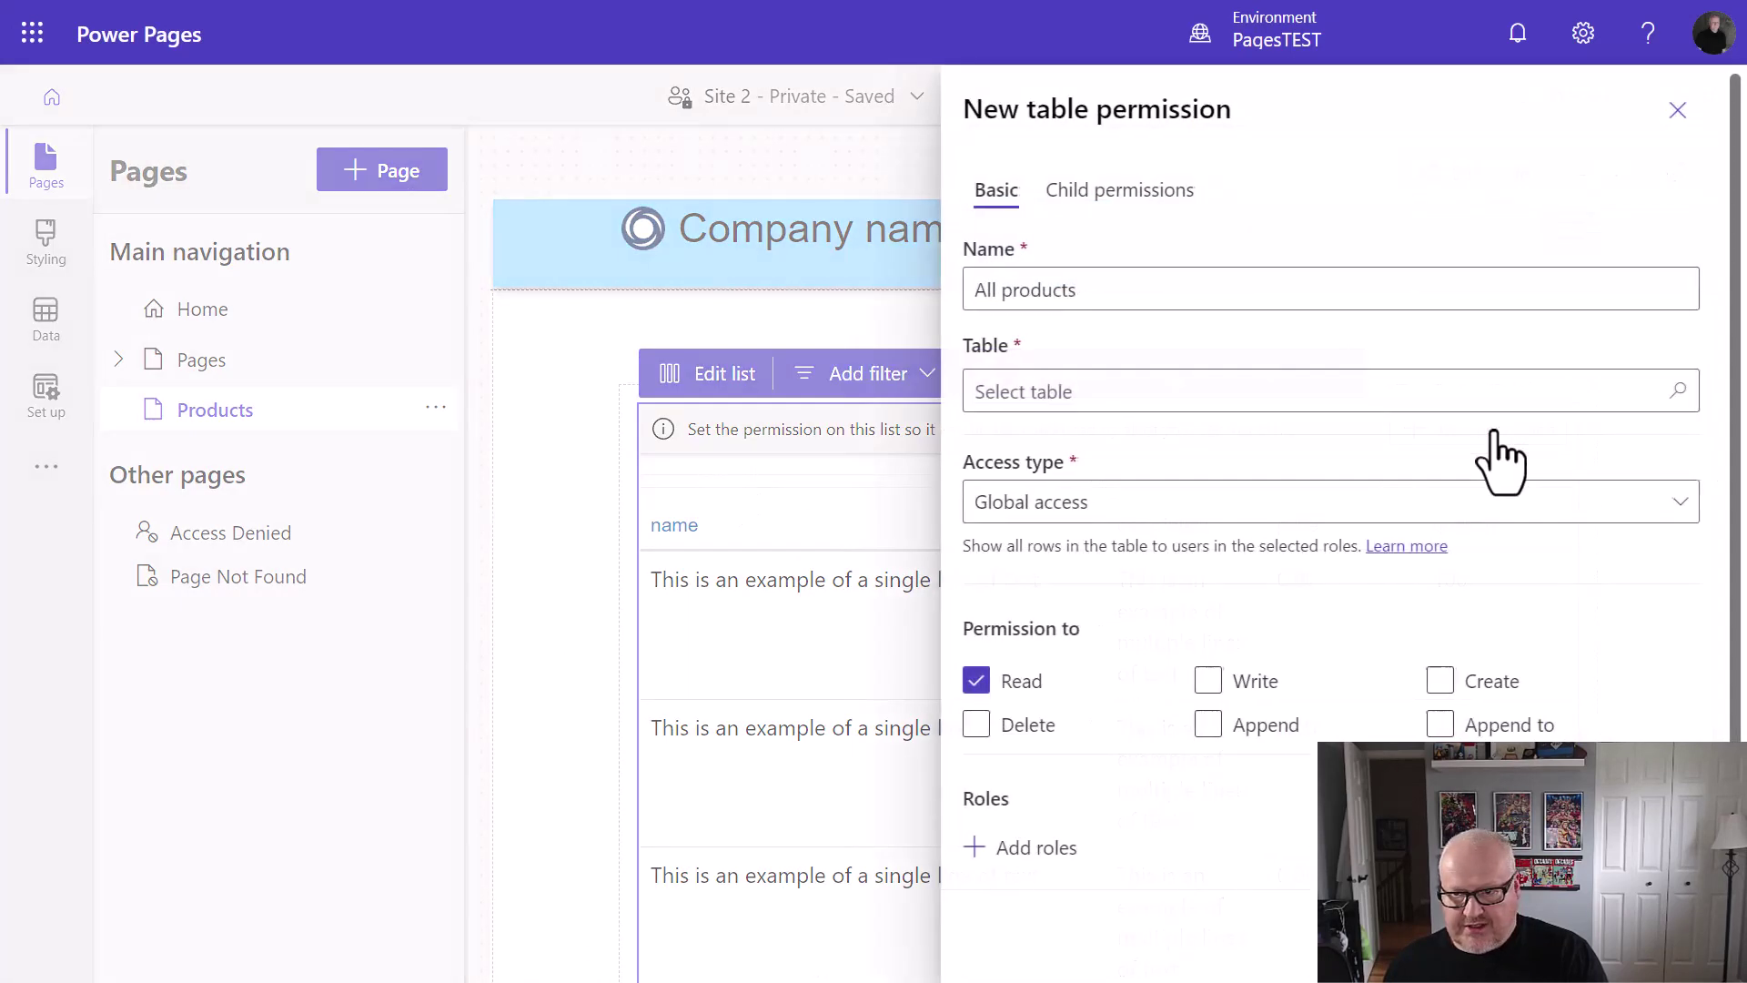
pyautogui.click(1116, 398)
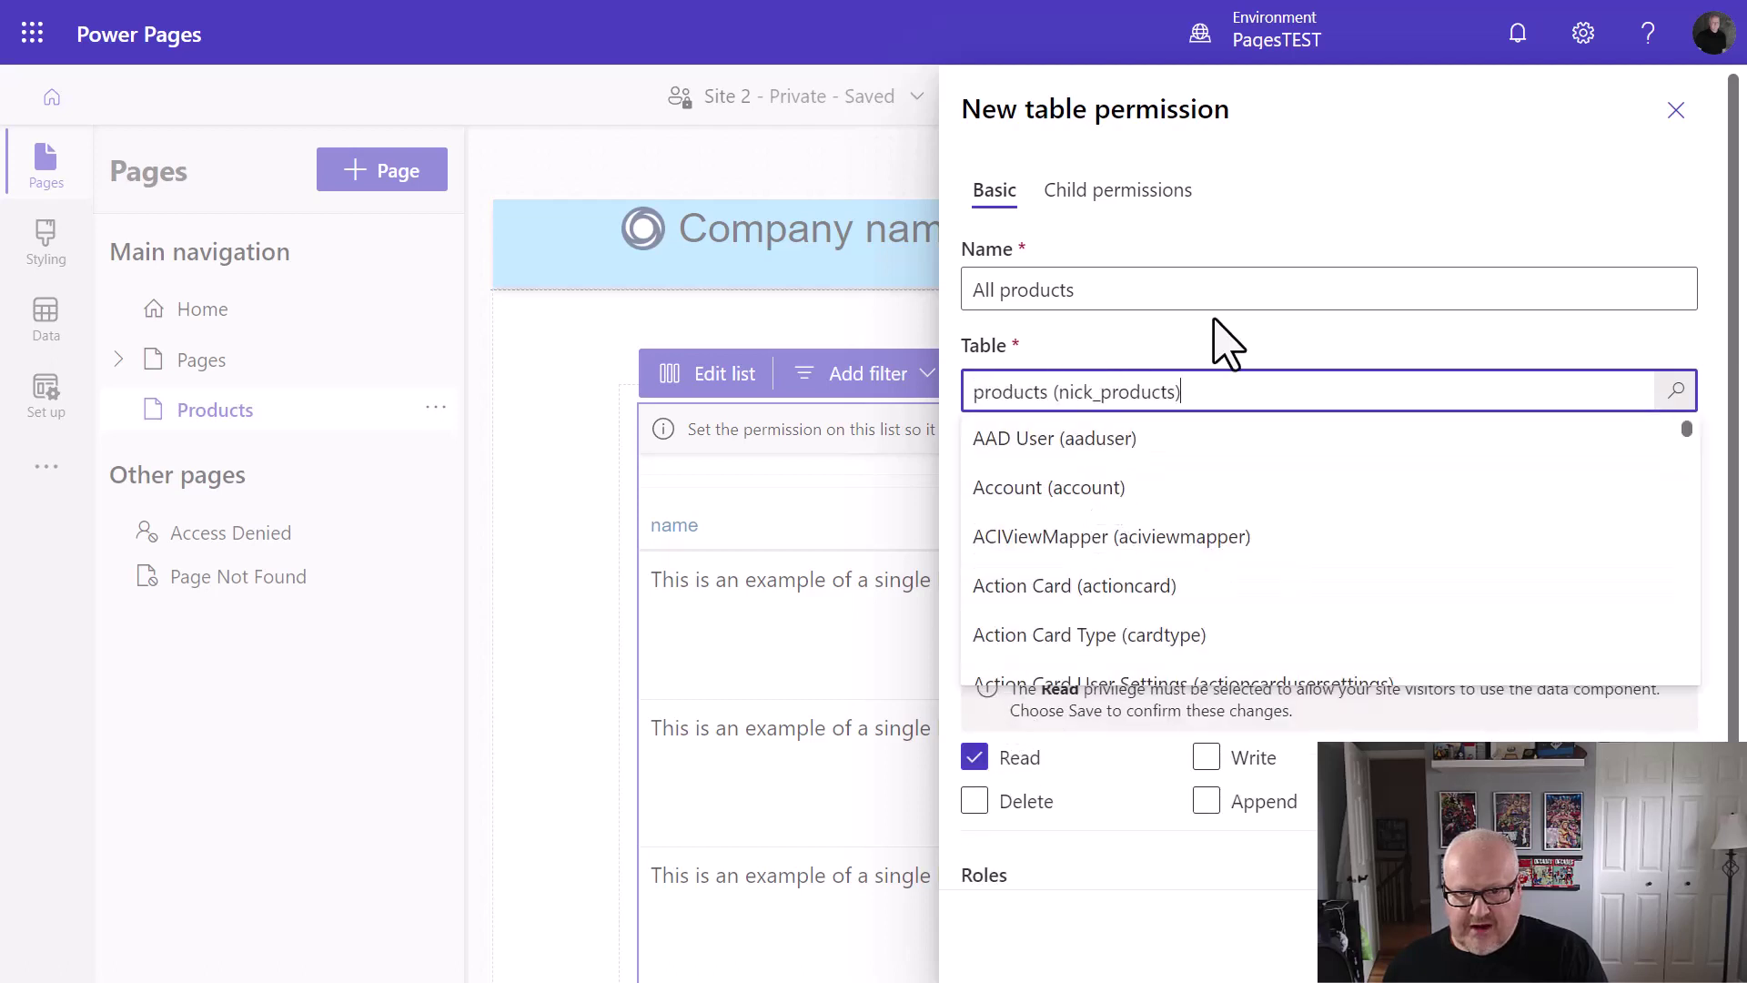
pyautogui.click(1218, 353)
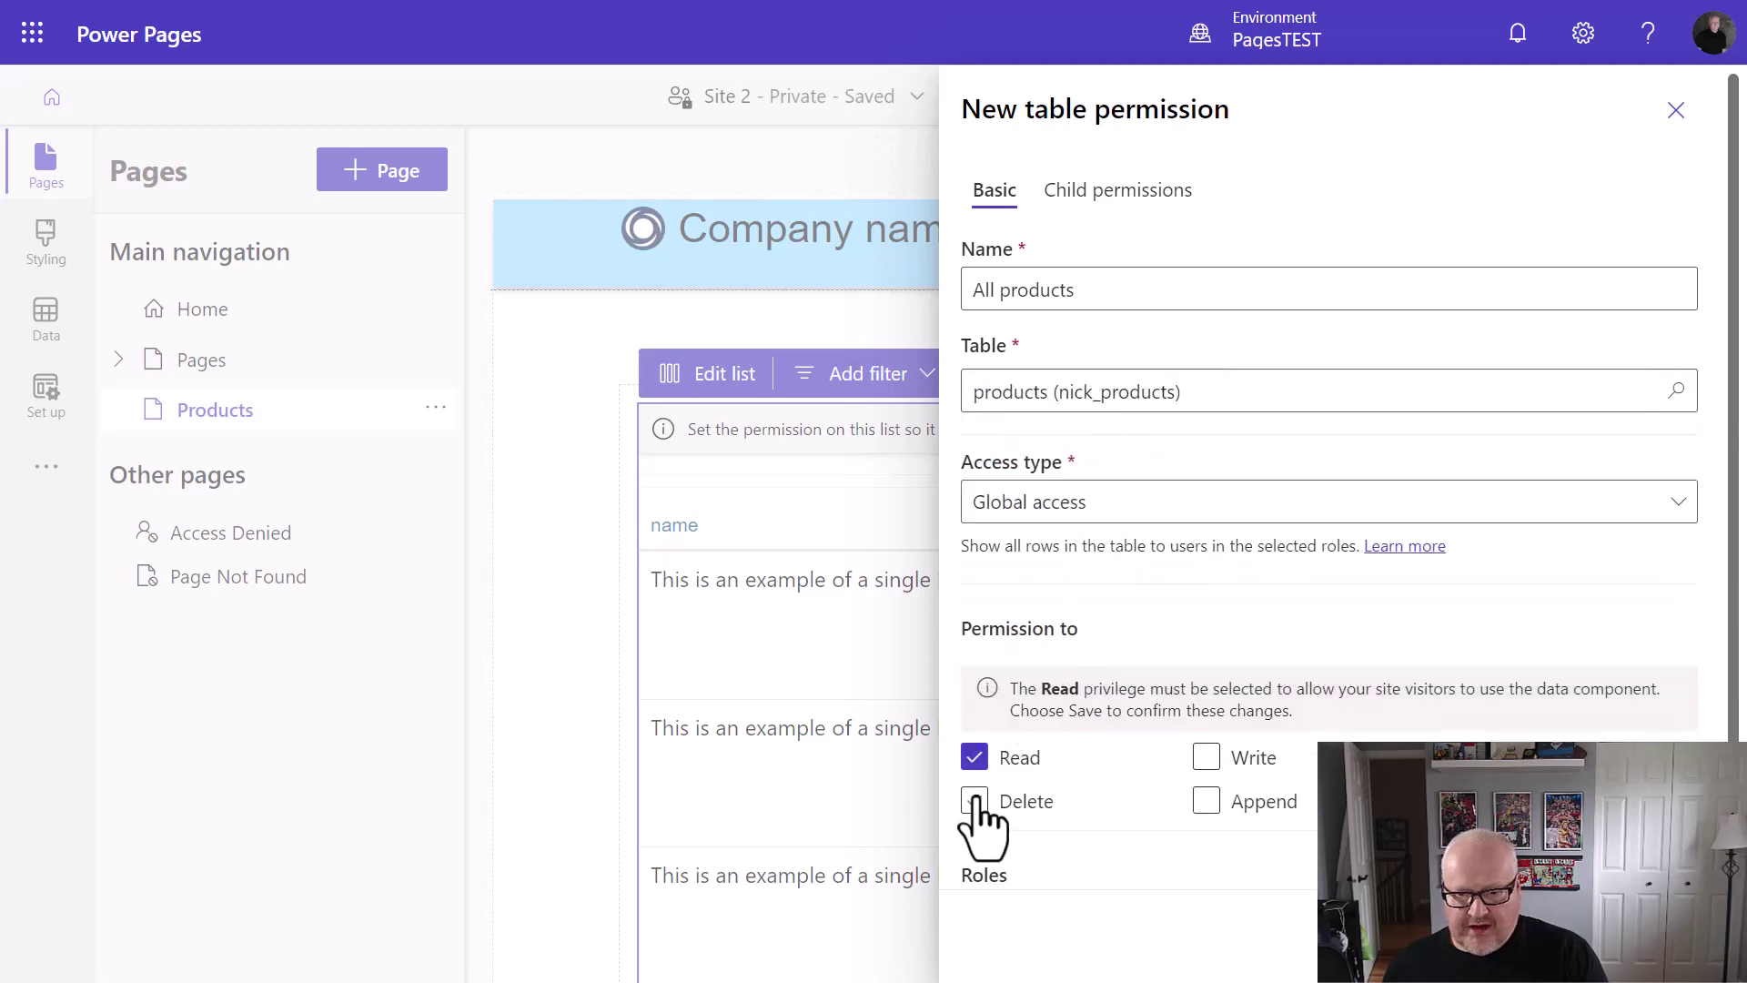
pyautogui.scroll(-1, 1101, 851)
# Assign the permission to Authenticated Users only, removing Anonymous Users
pyautogui.click(1038, 833)
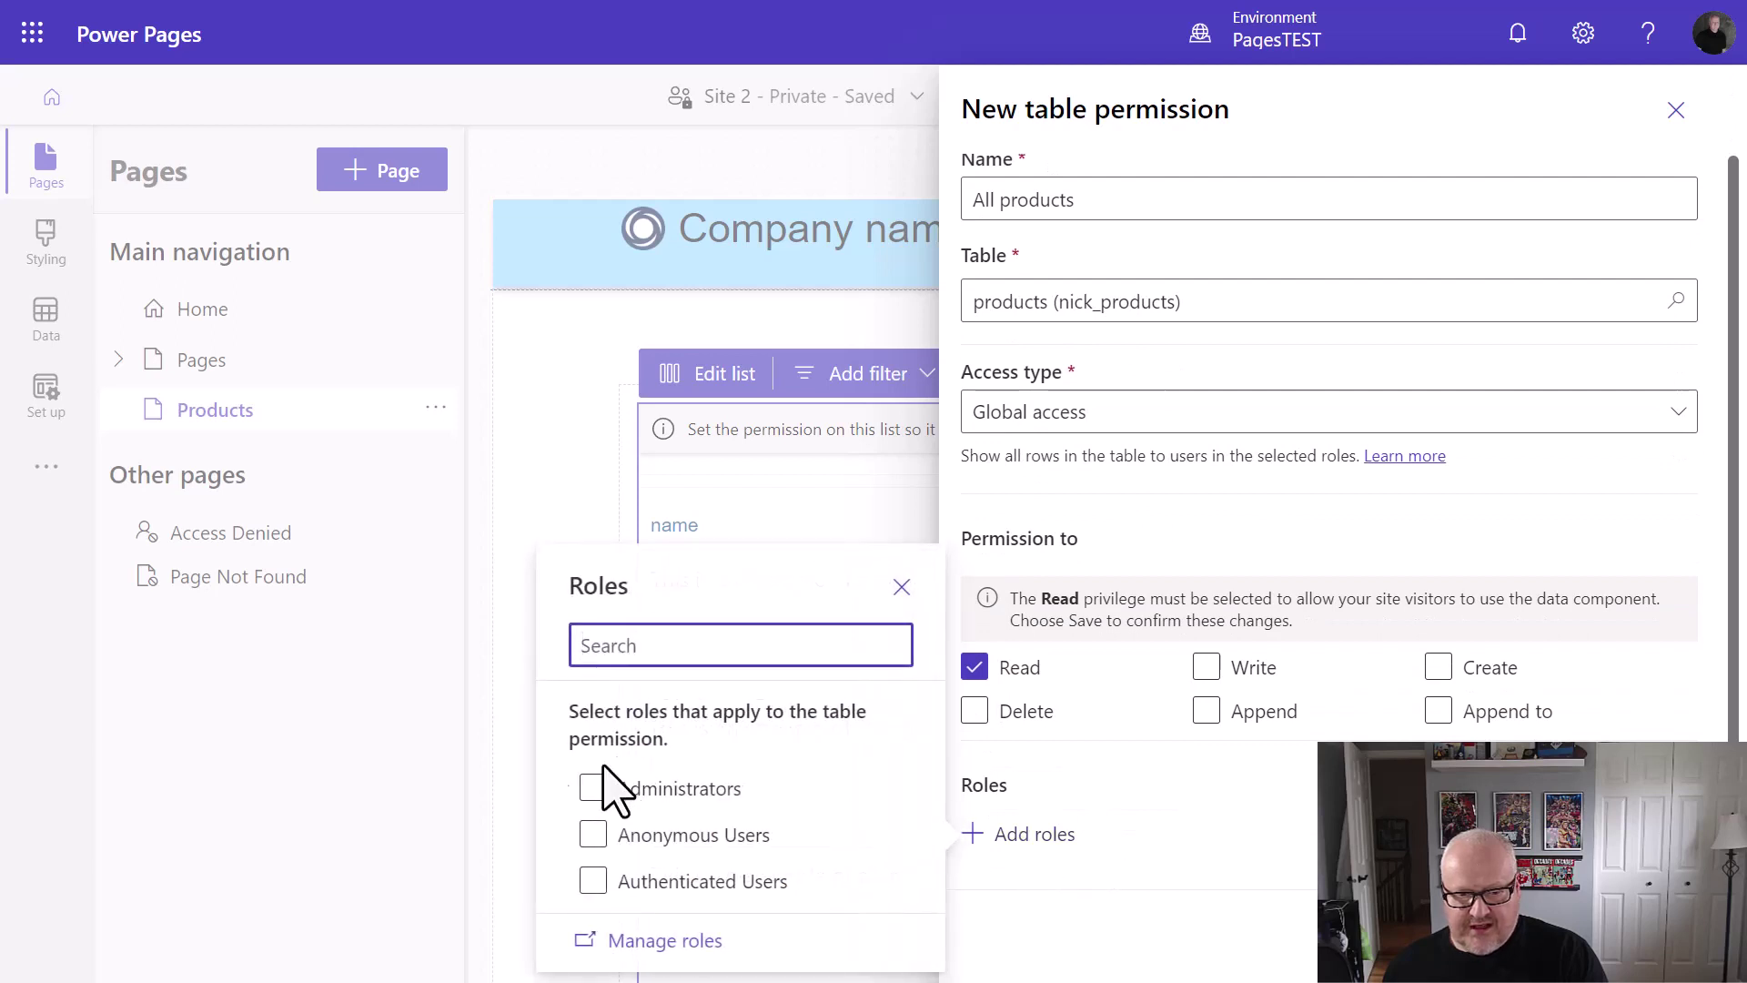
pyautogui.click(593, 835)
pyautogui.click(594, 881)
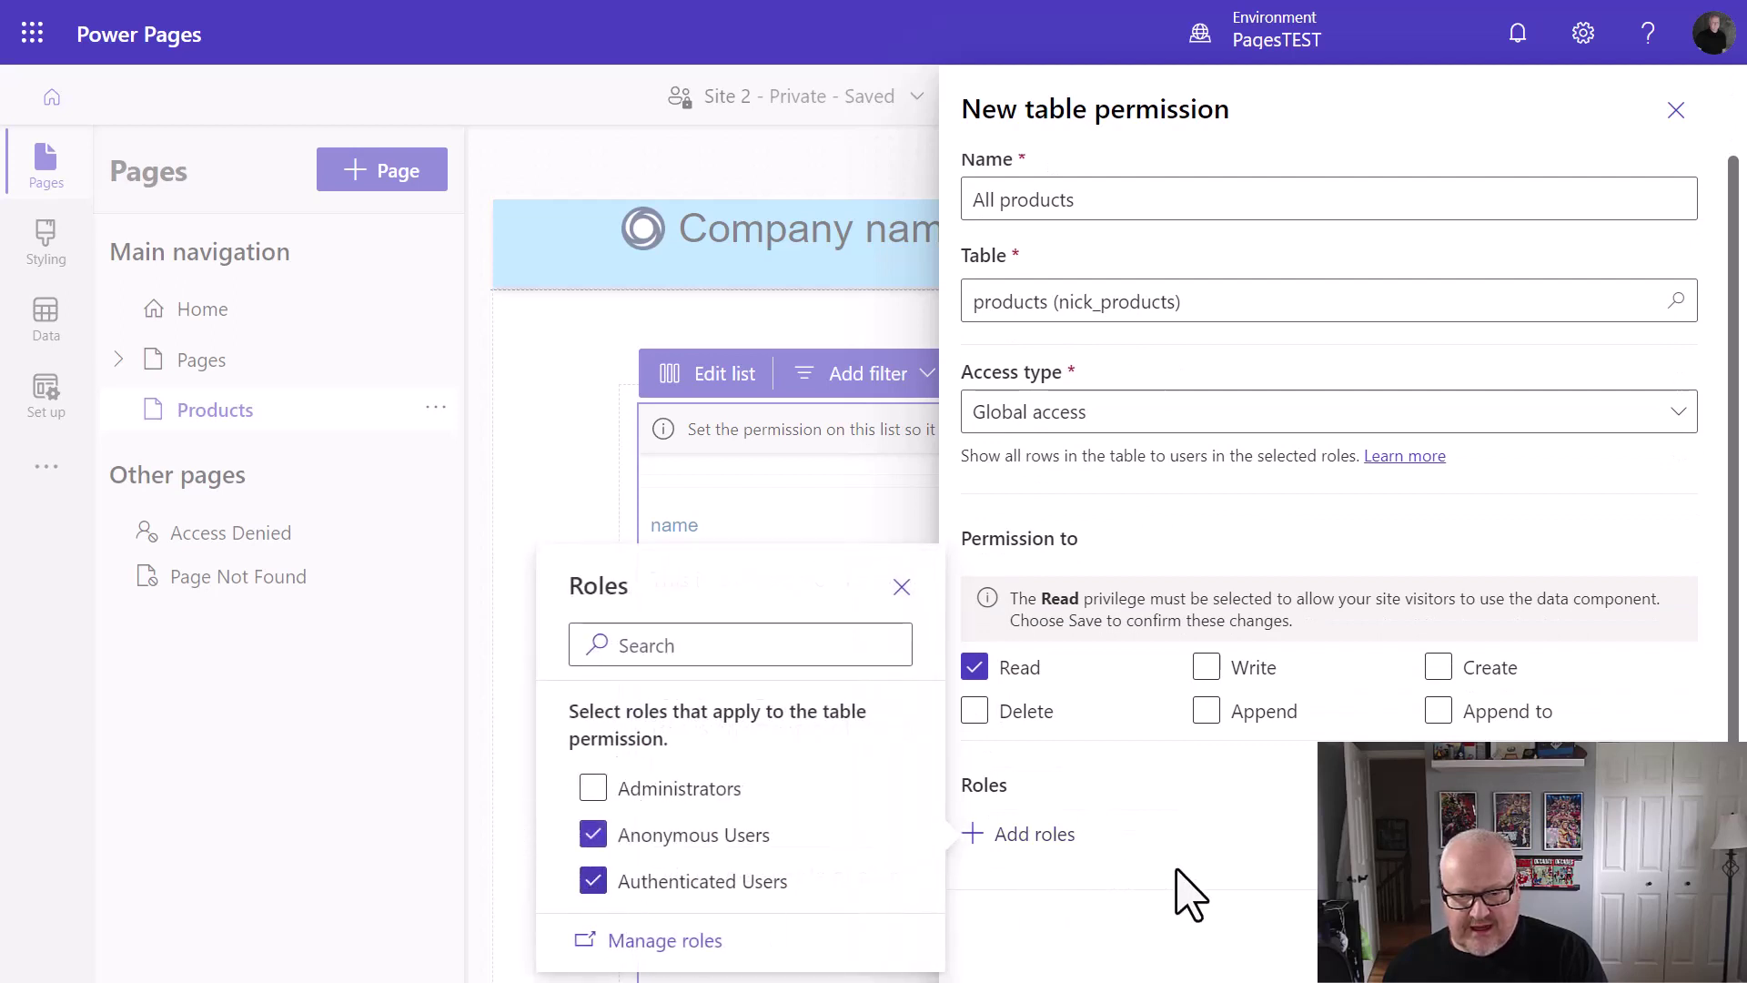
pyautogui.click(1188, 896)
pyautogui.scroll(-1, 1268, 811)
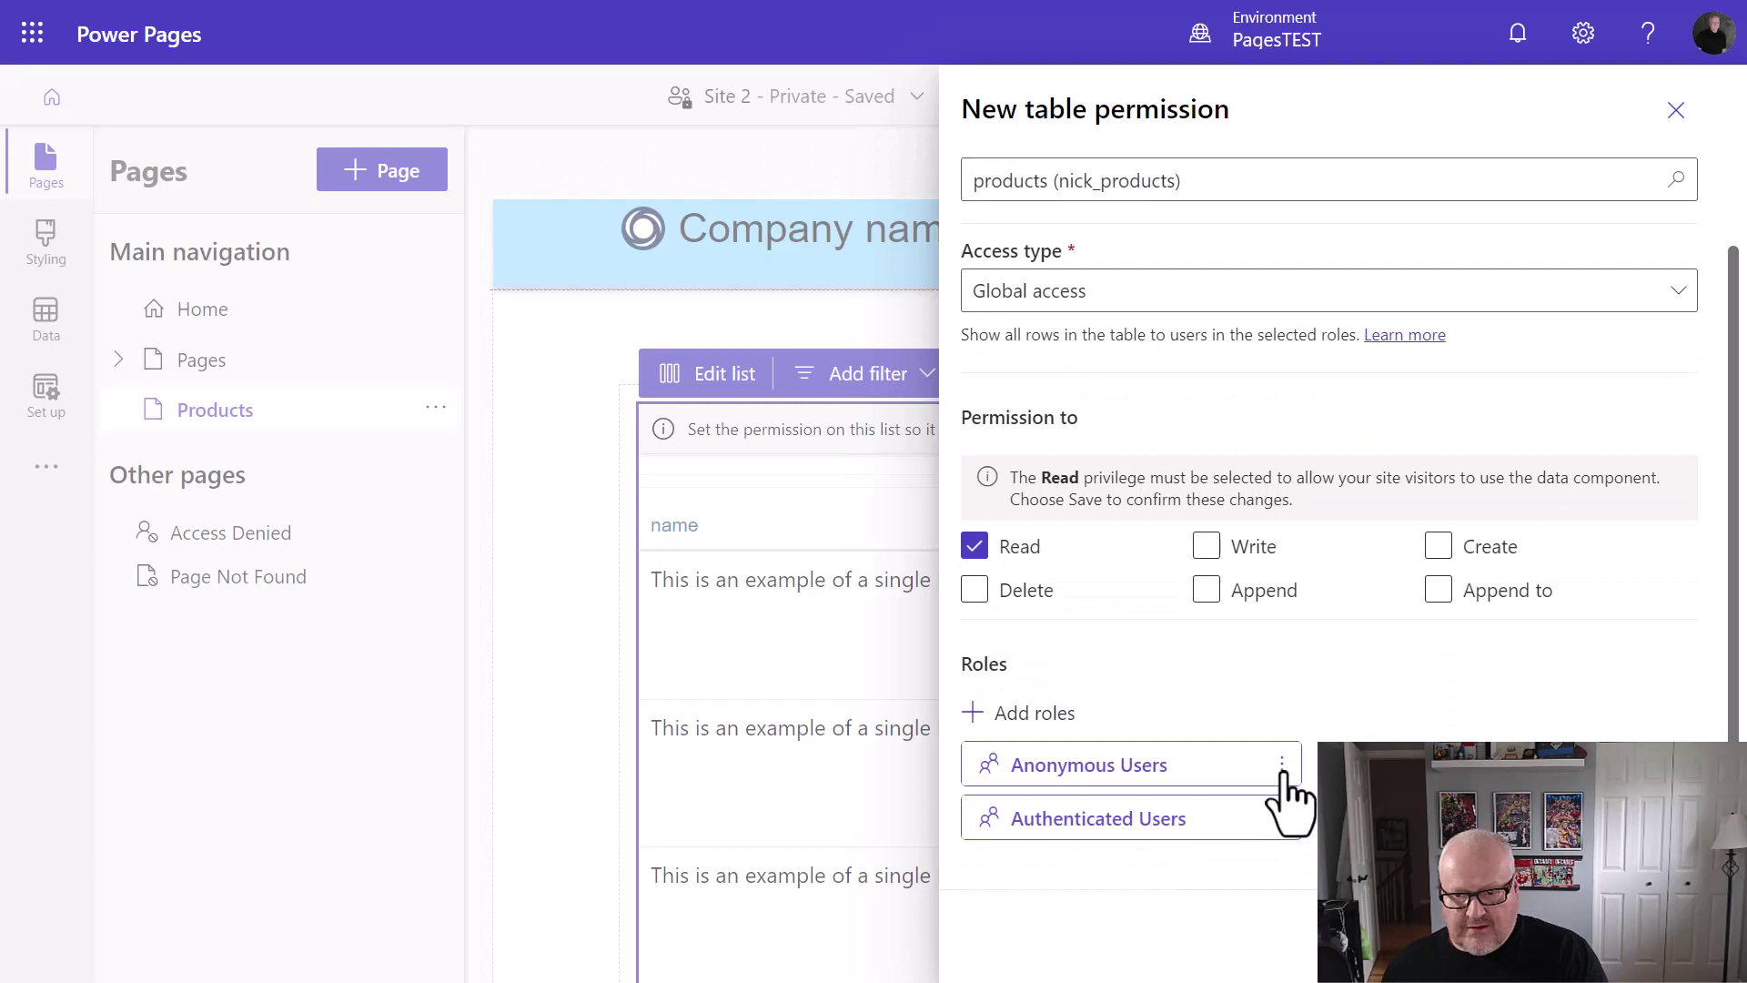
pyautogui.click(1282, 766)
pyautogui.click(1282, 808)
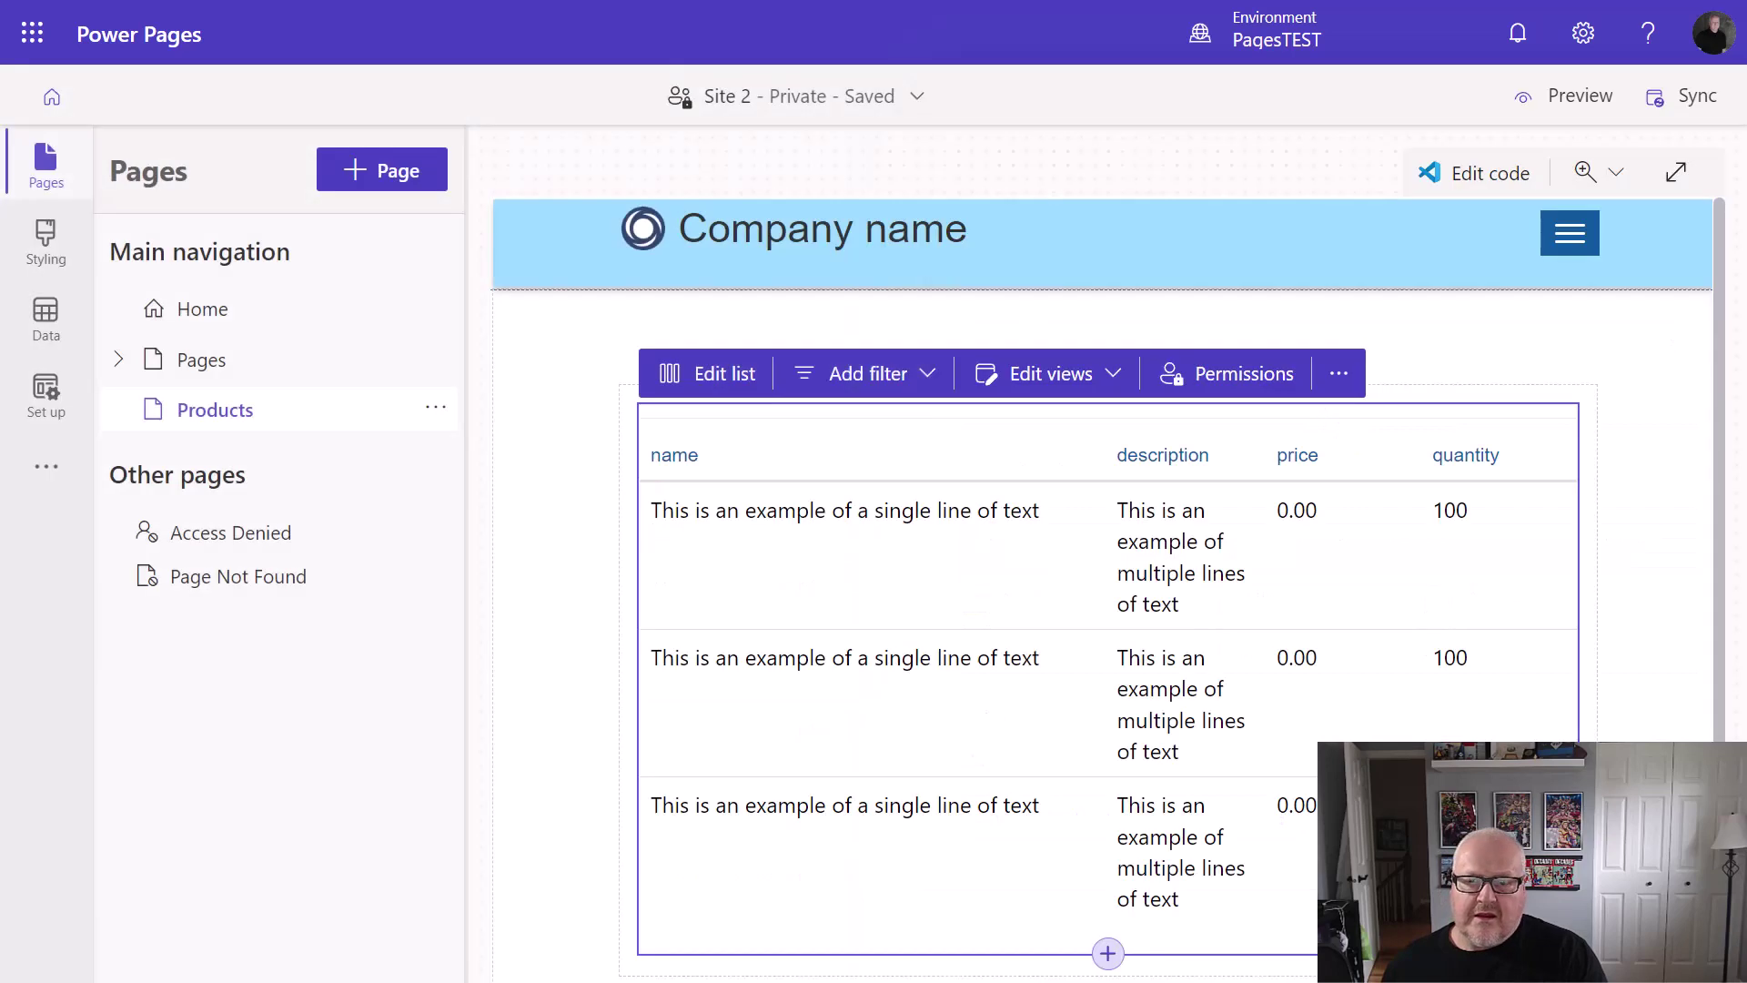
# Preview the site at desktop size and sign in with an Azure AD account
pyautogui.click(1581, 98)
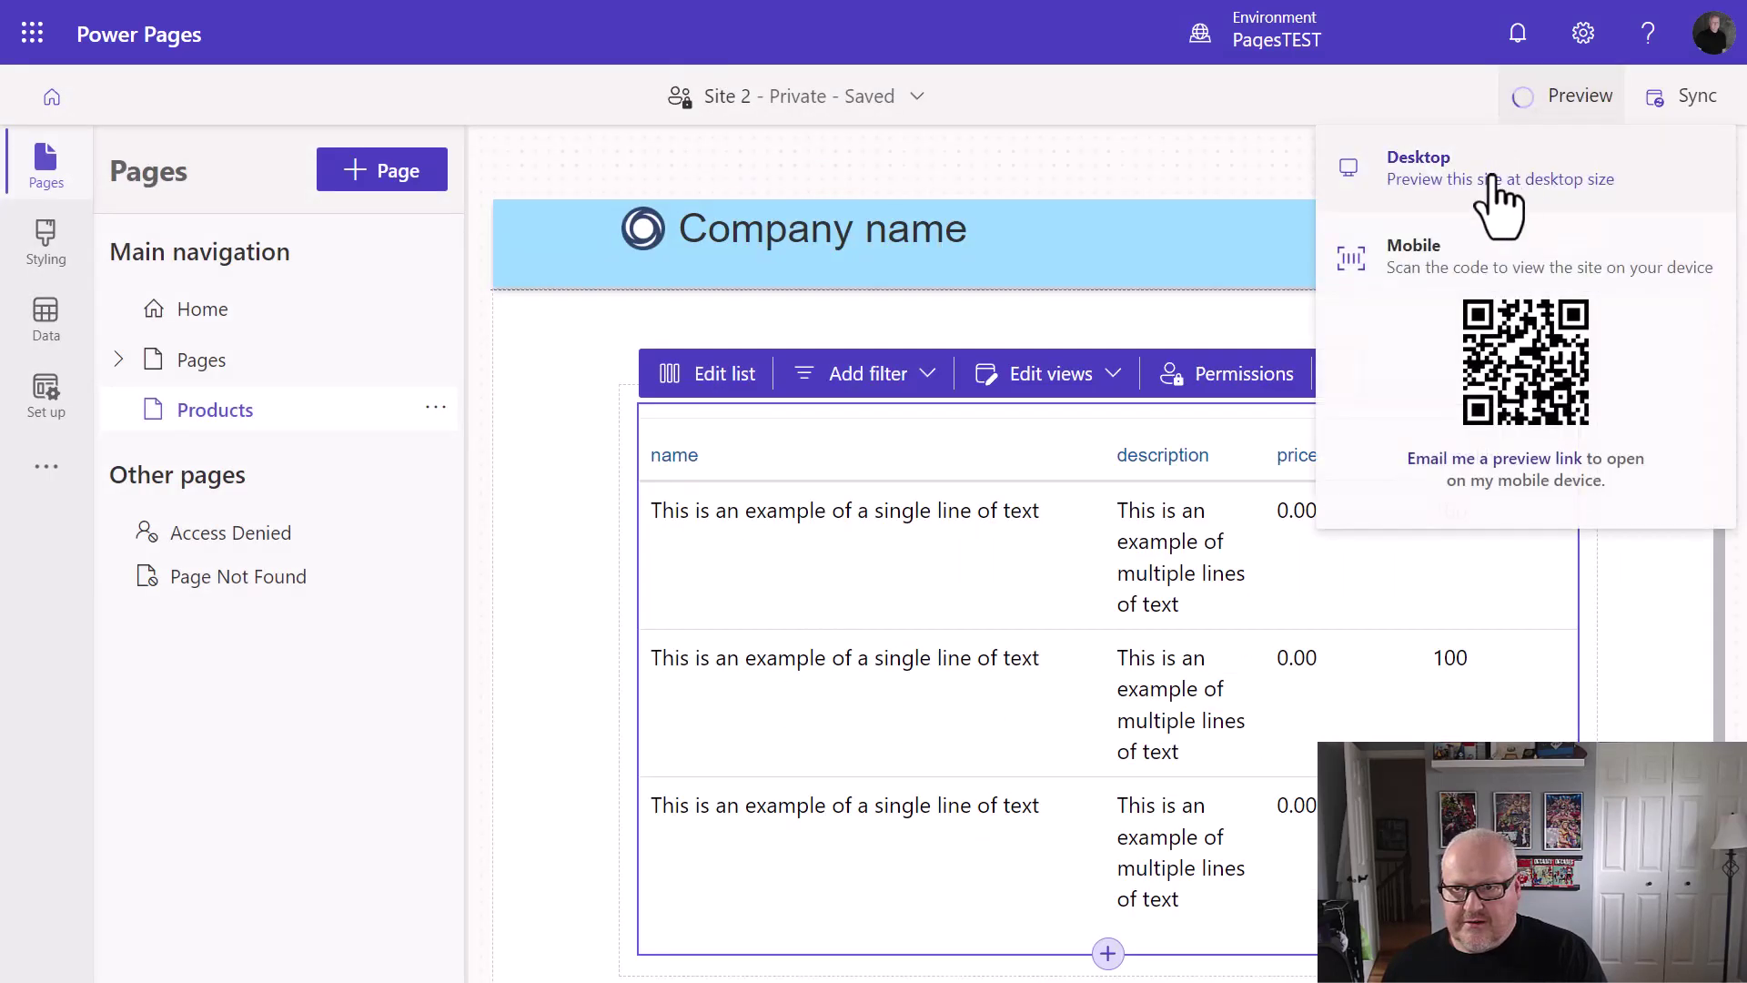
pyautogui.click(1397, 162)
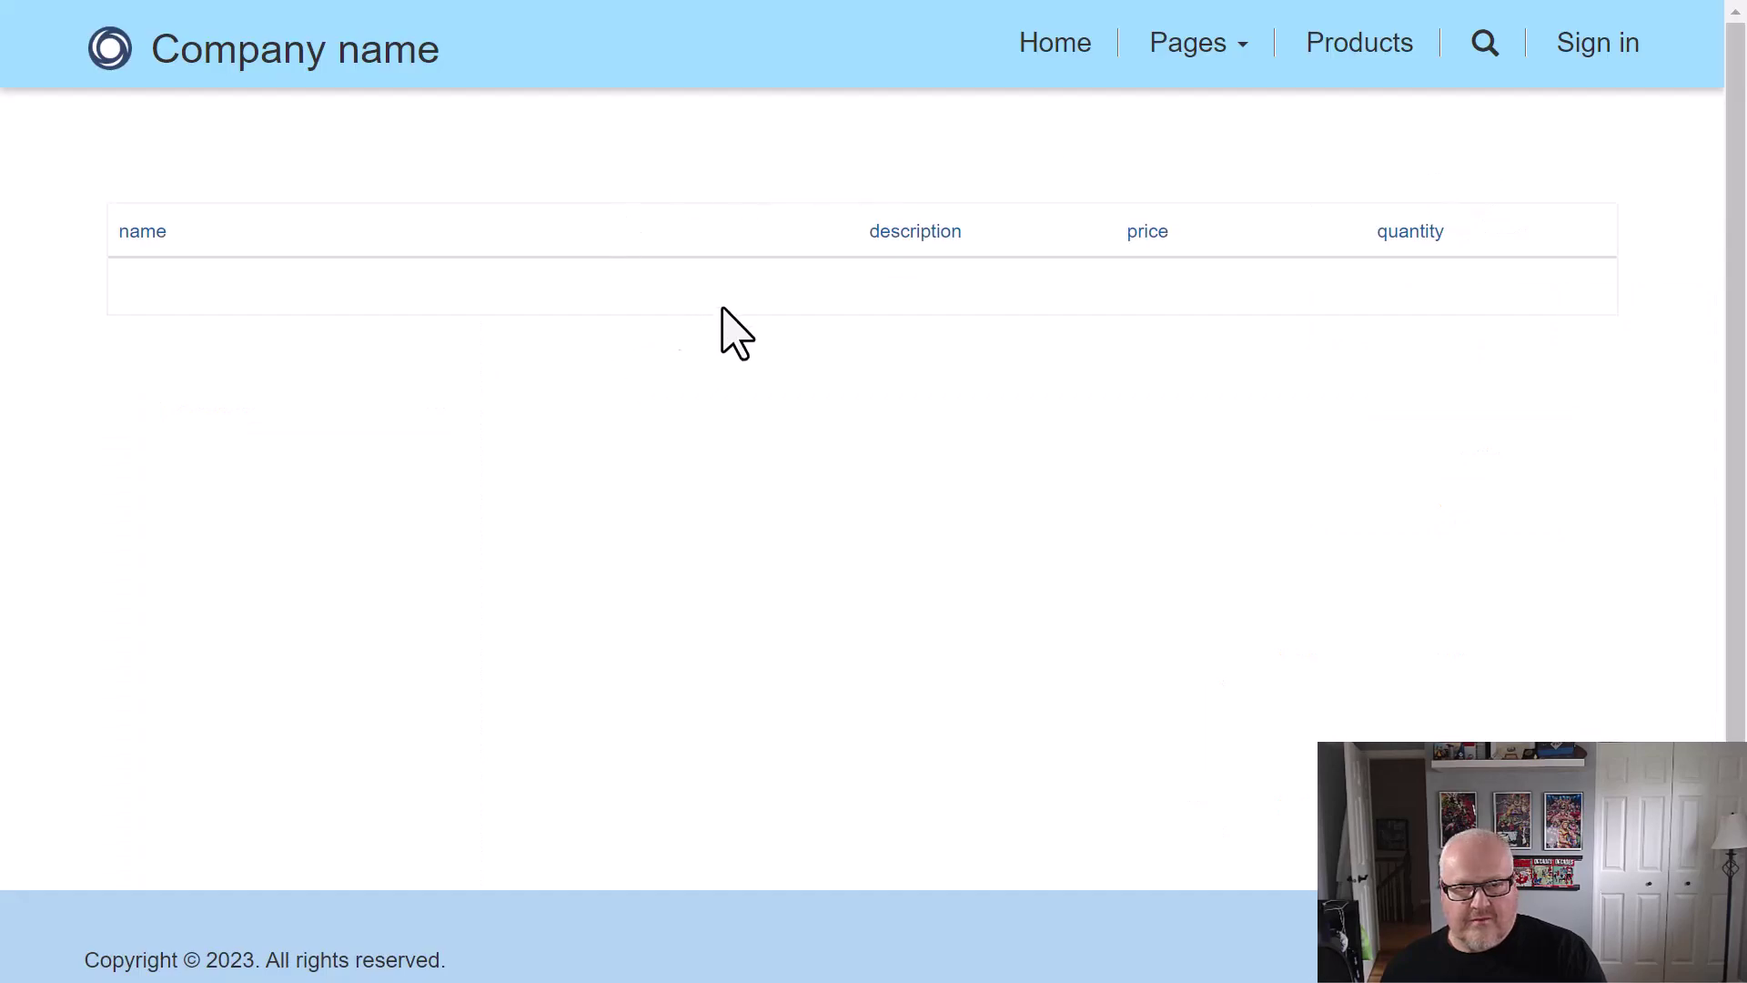
pyautogui.click(1607, 57)
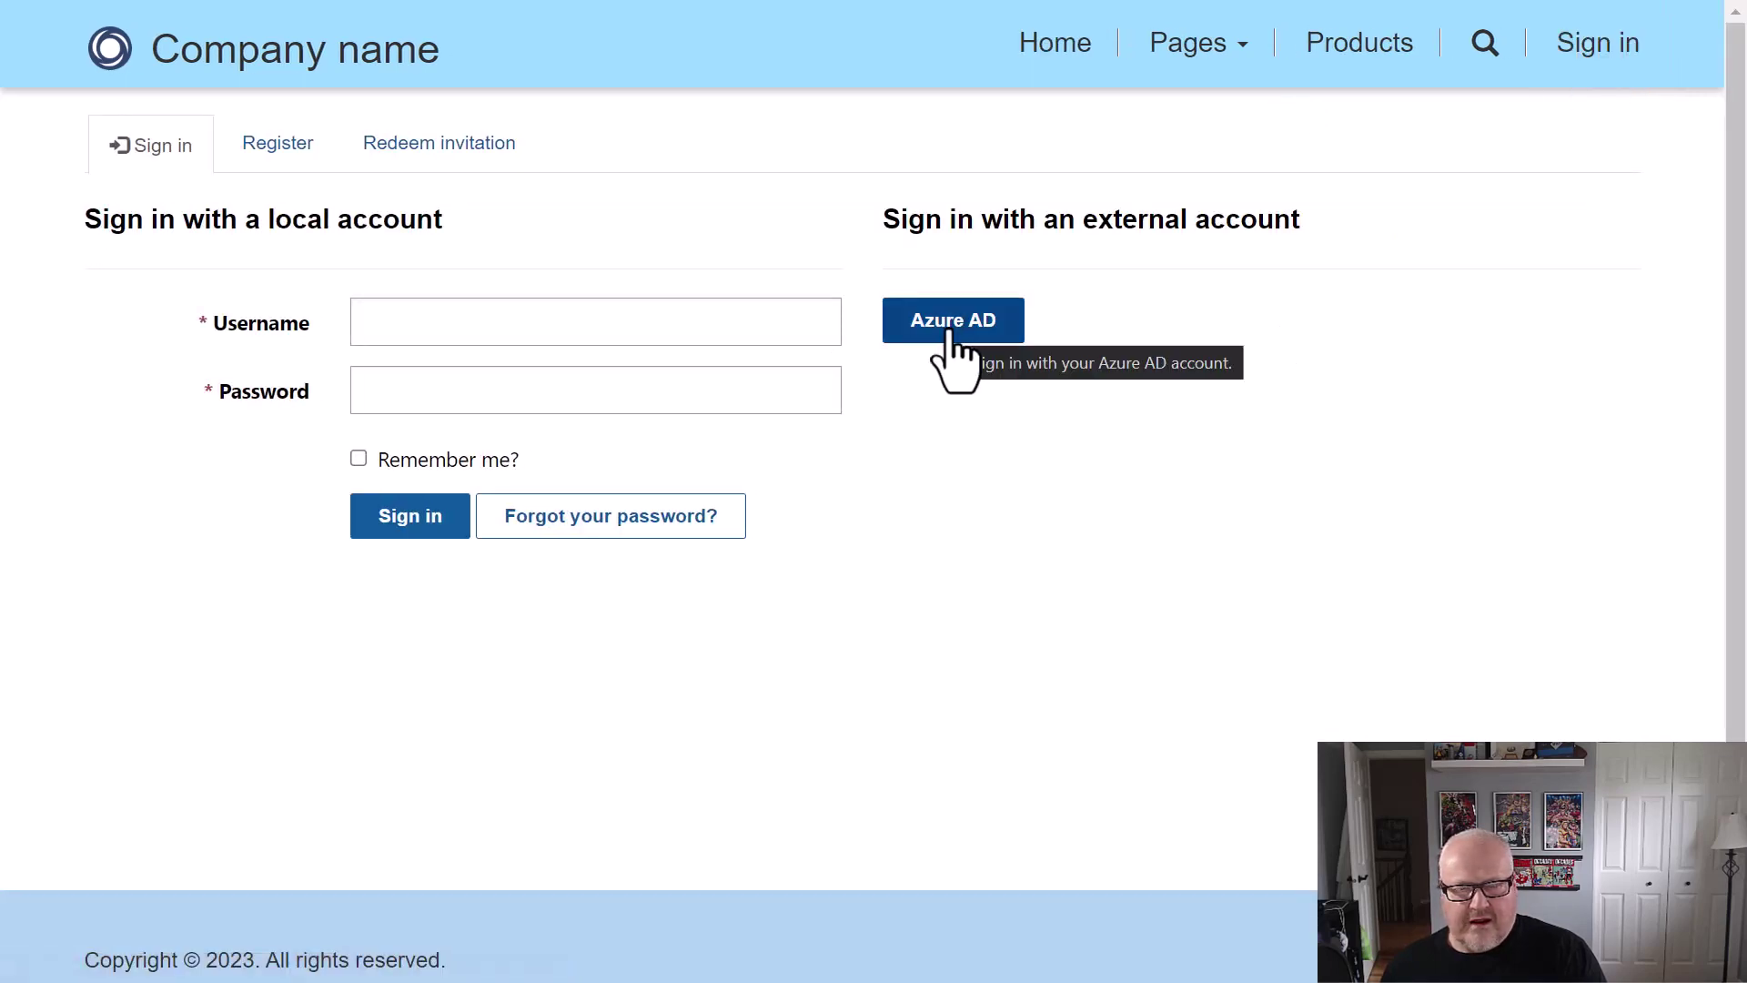
pyautogui.click(953, 328)
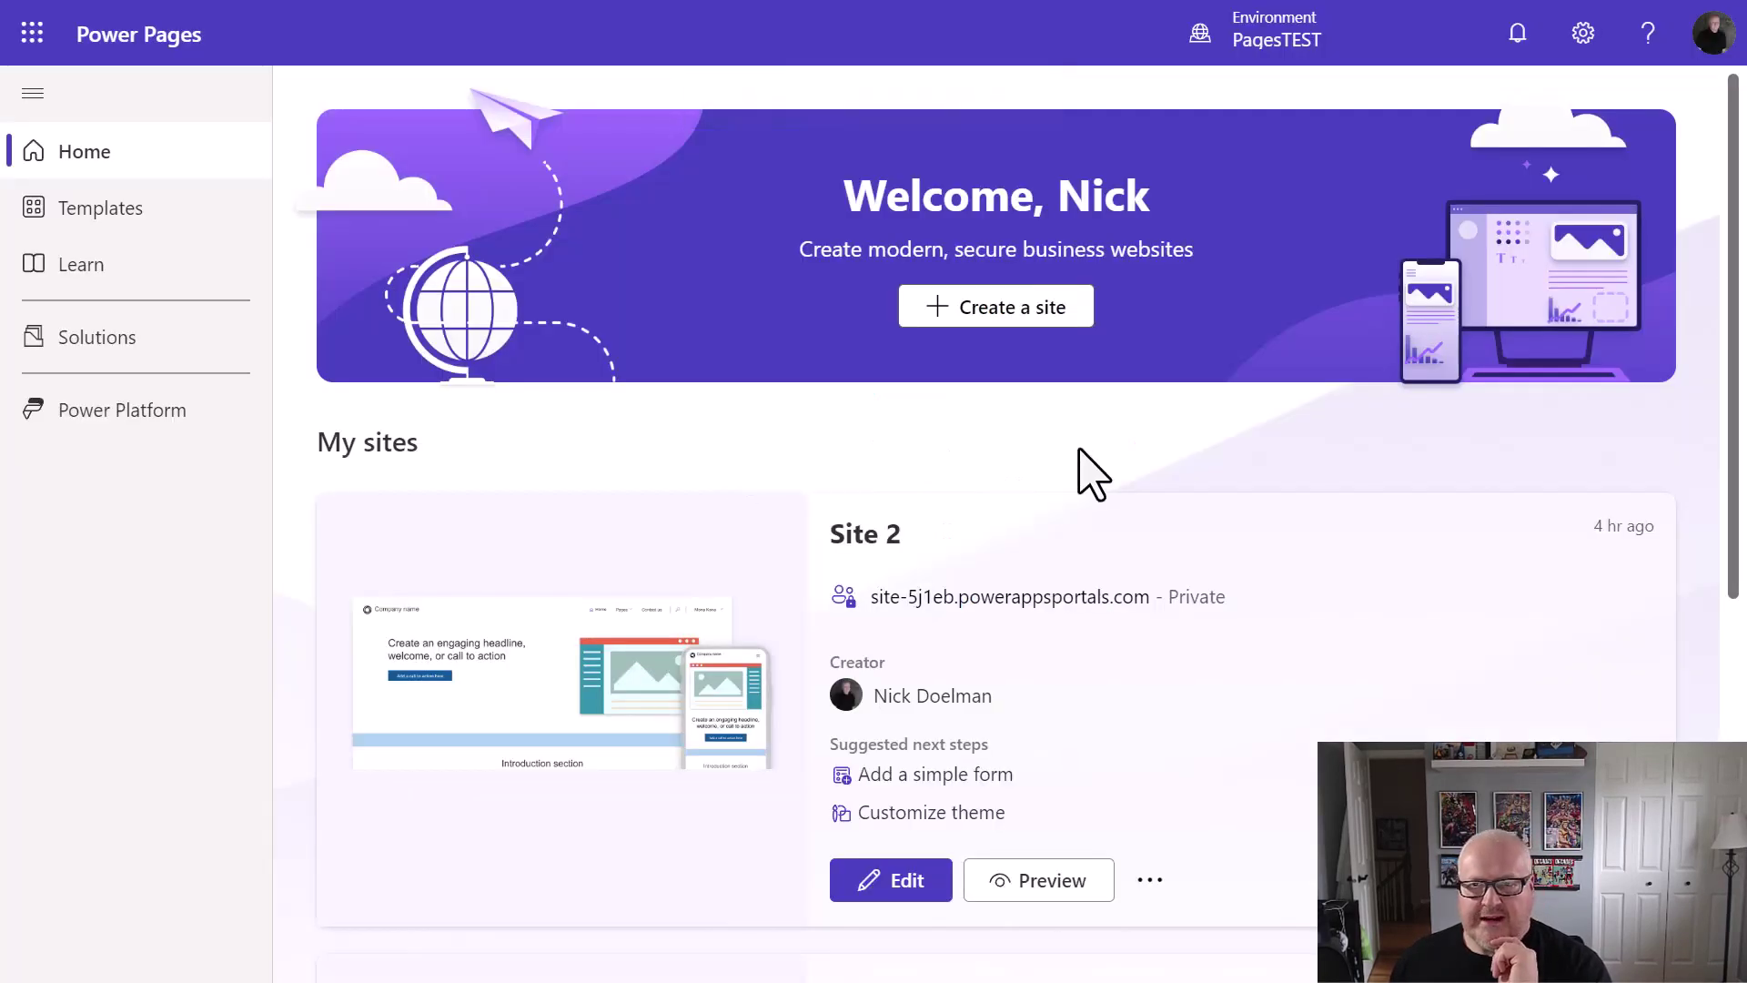
# Open the products table's columns in the VirtualTables solution
pyautogui.click(138, 339)
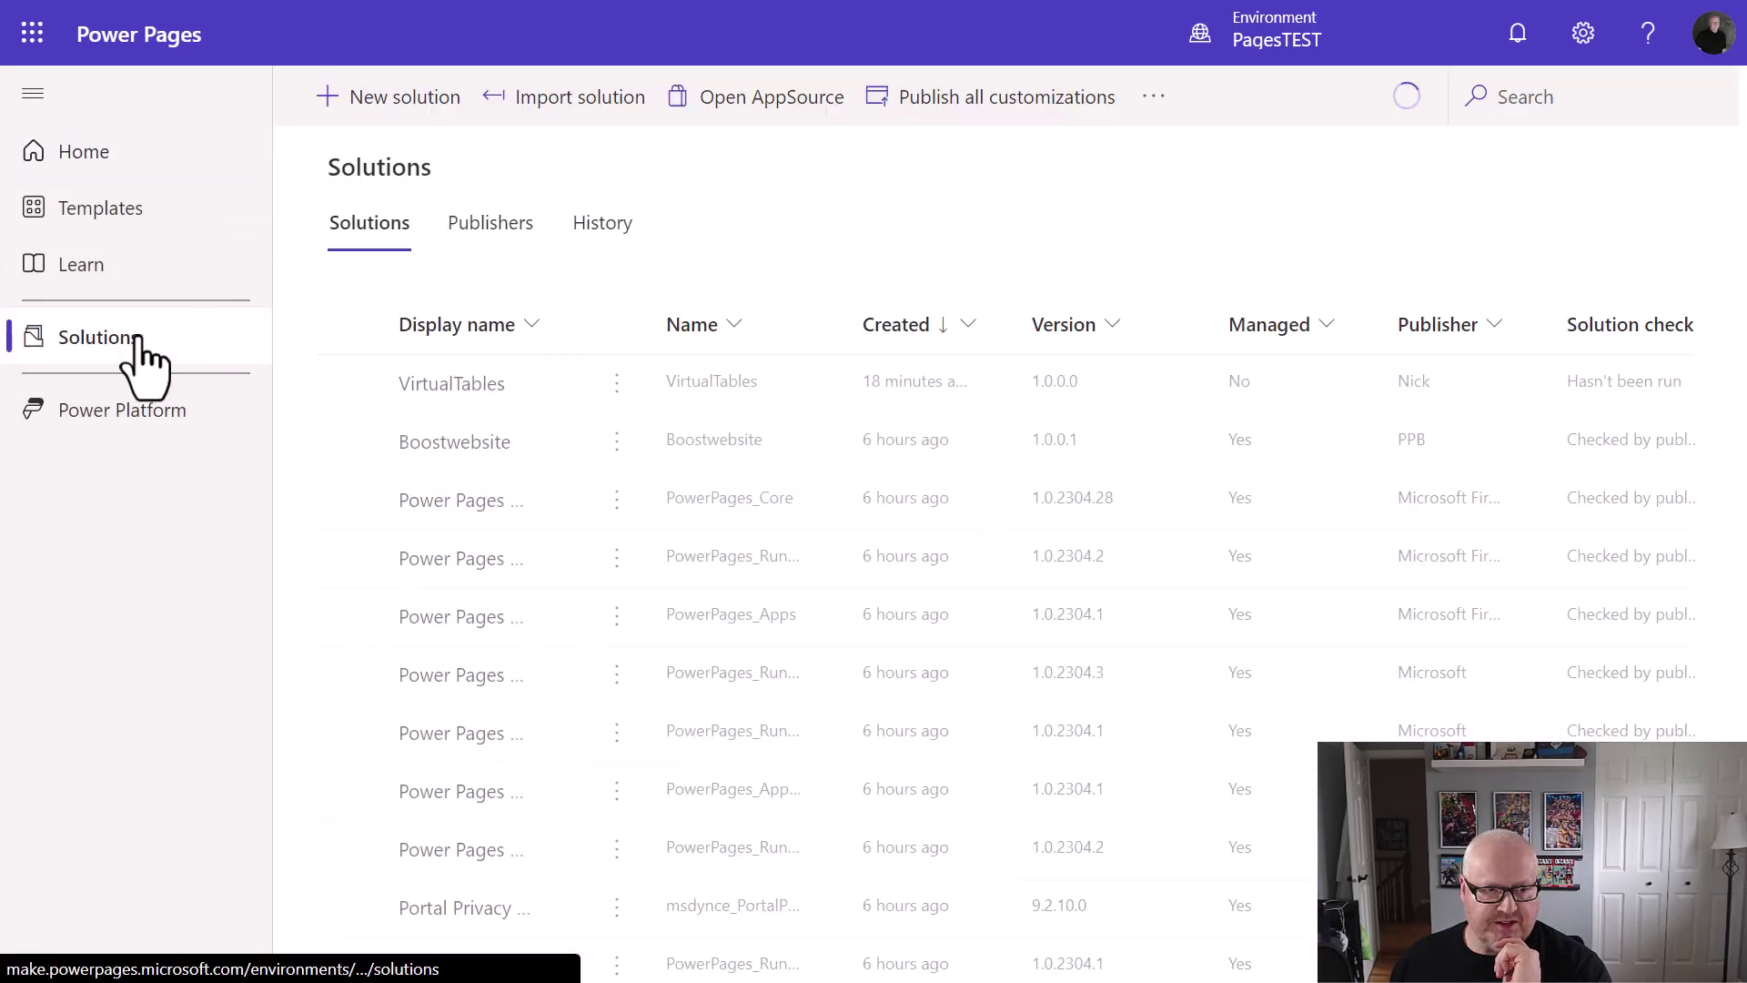
pyautogui.click(455, 385)
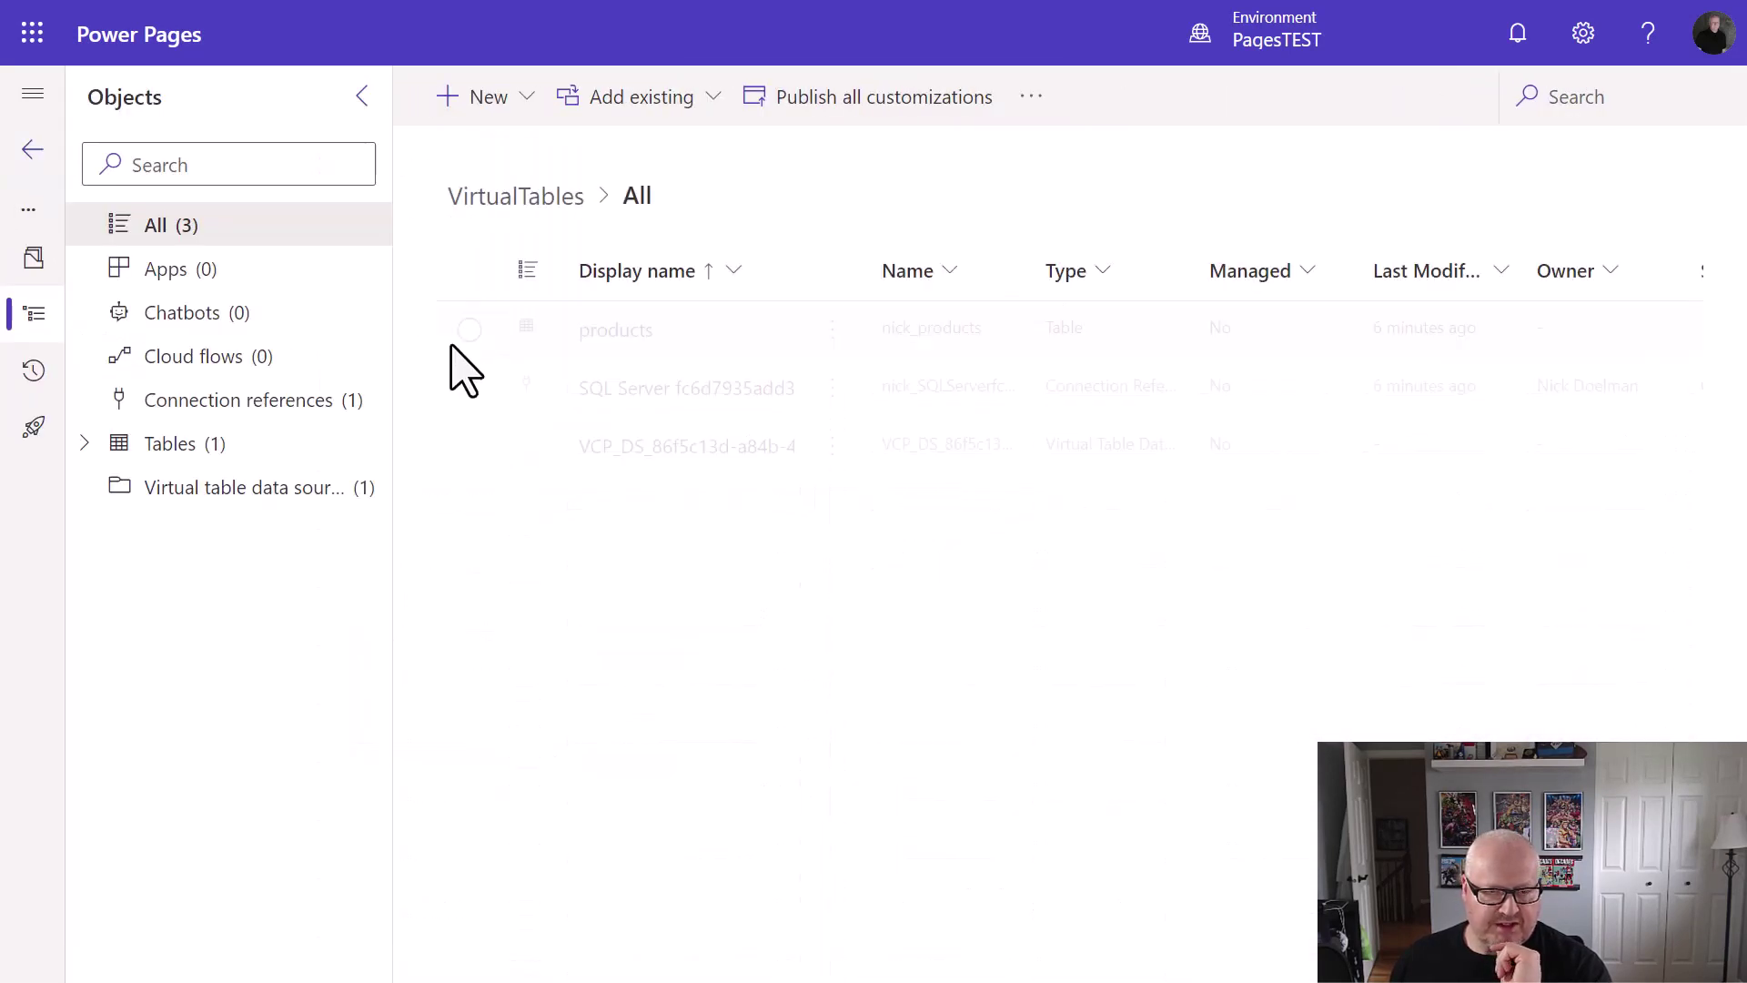
pyautogui.click(85, 443)
pyautogui.click(119, 488)
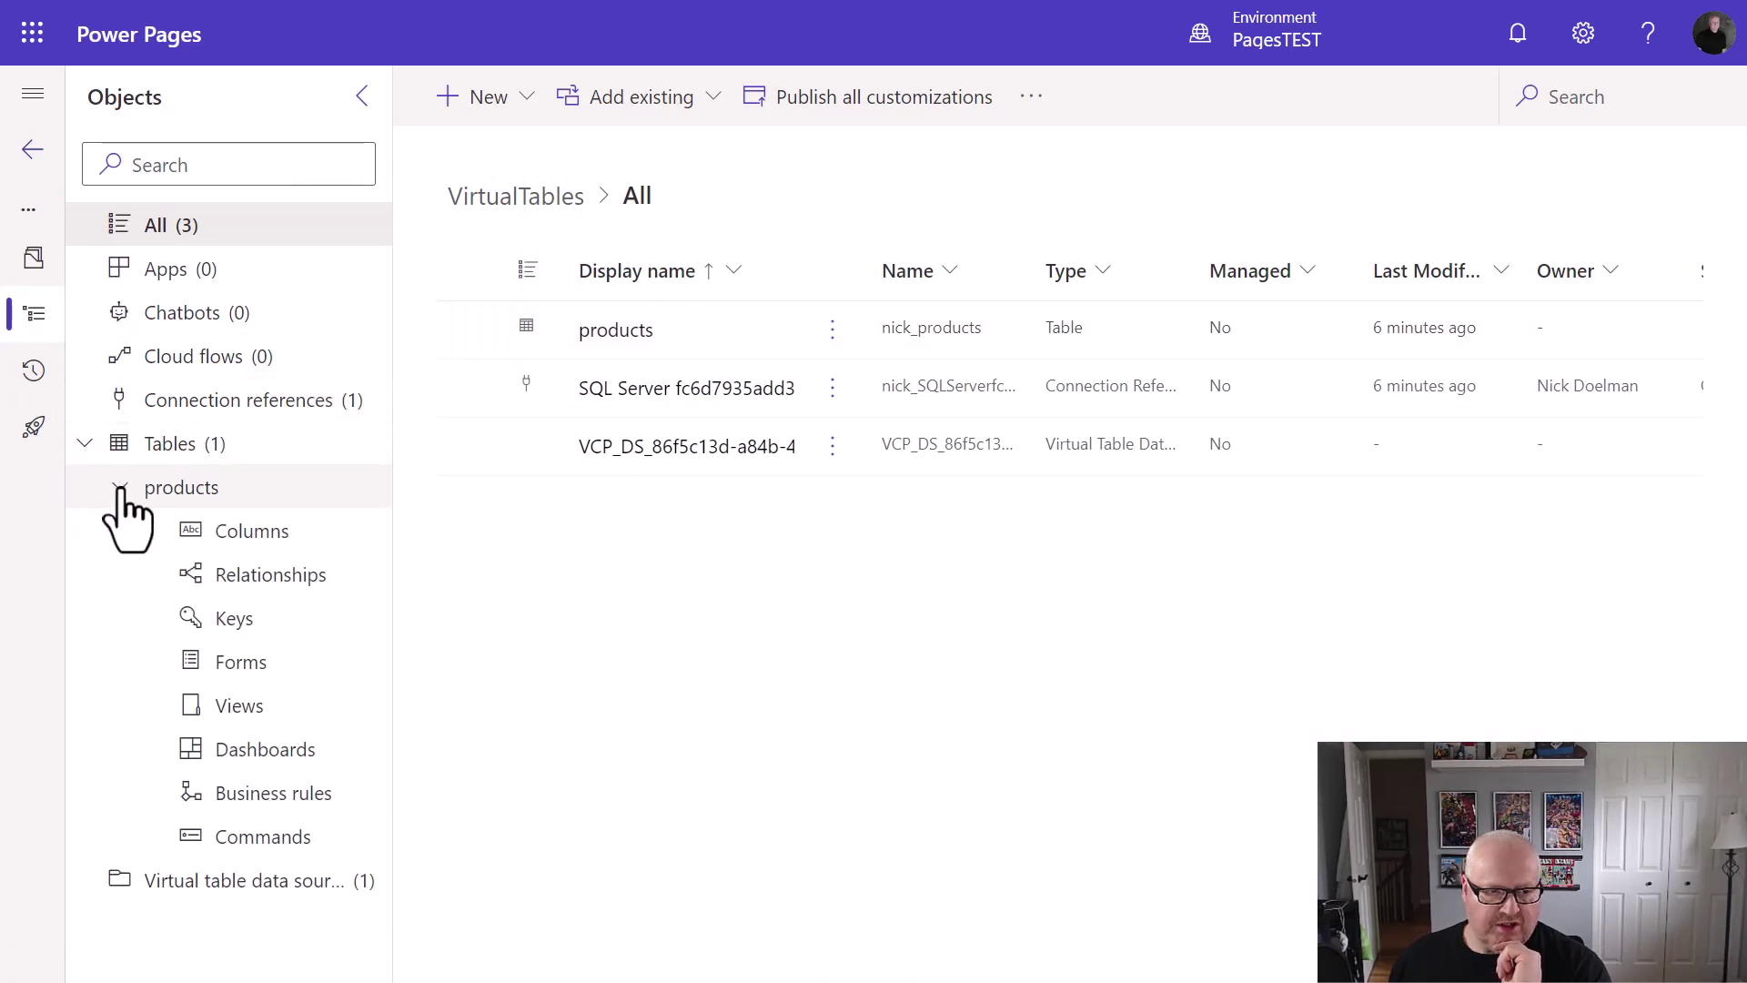
pyautogui.click(275, 535)
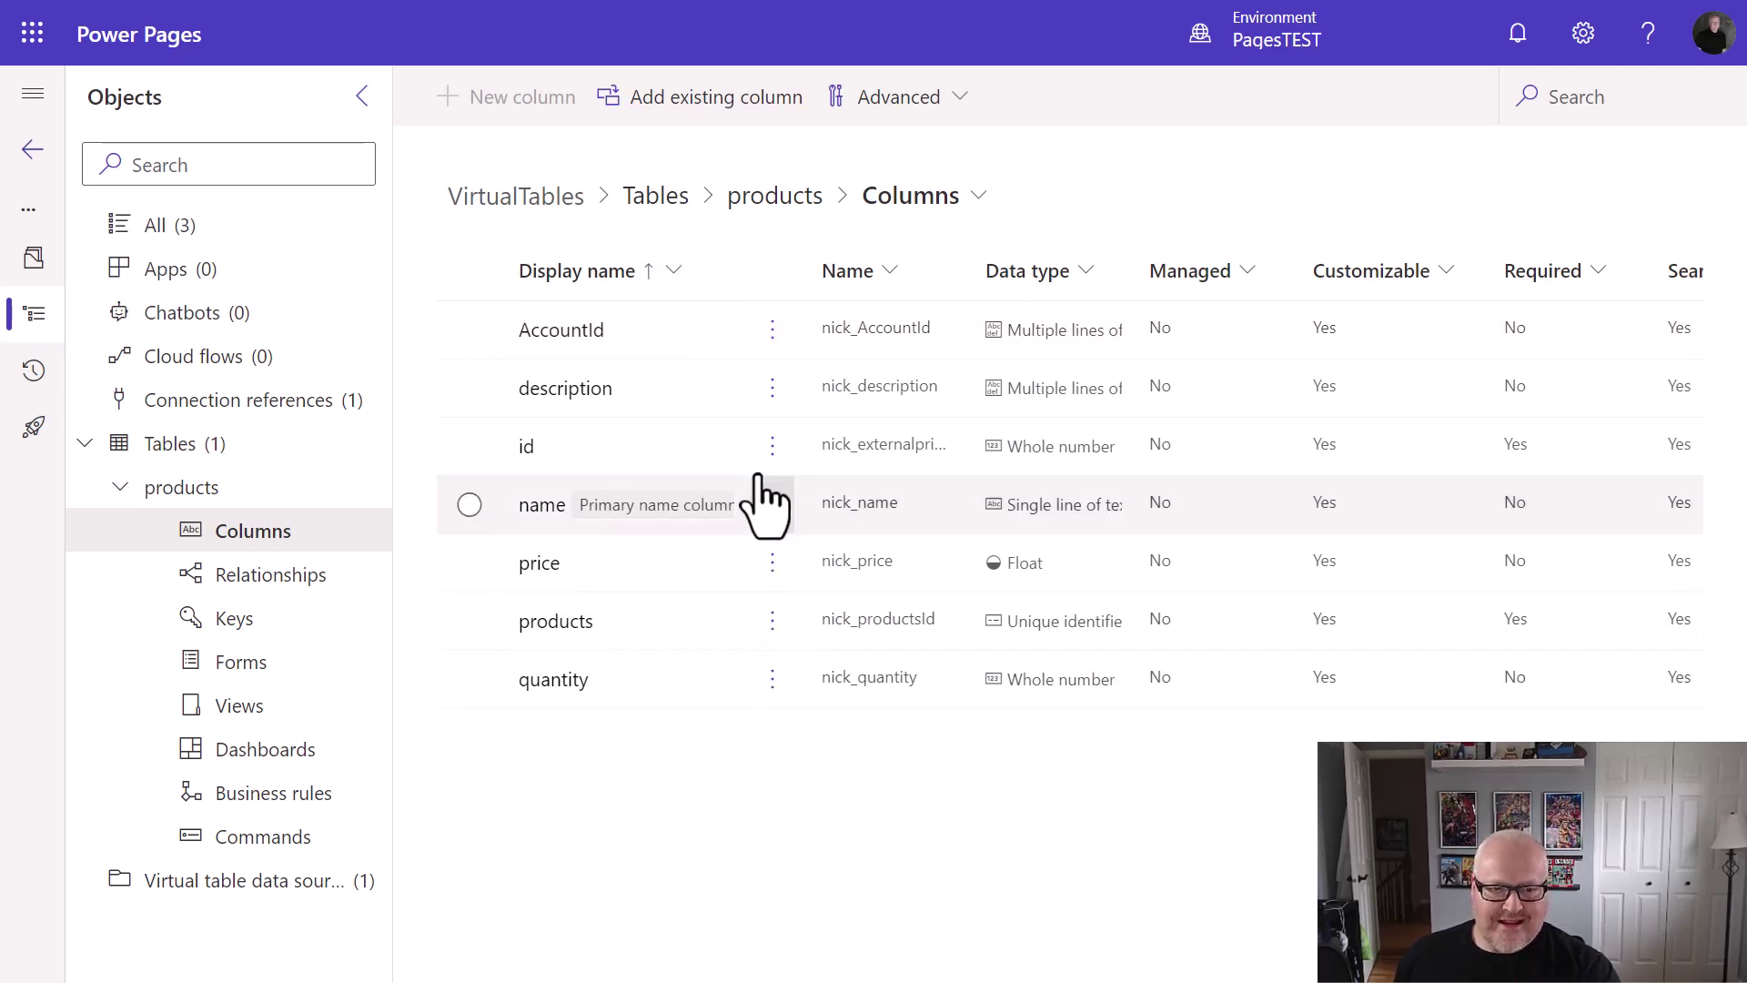
# Delete the AccountId column from this environment and confirm
pyautogui.click(469, 329)
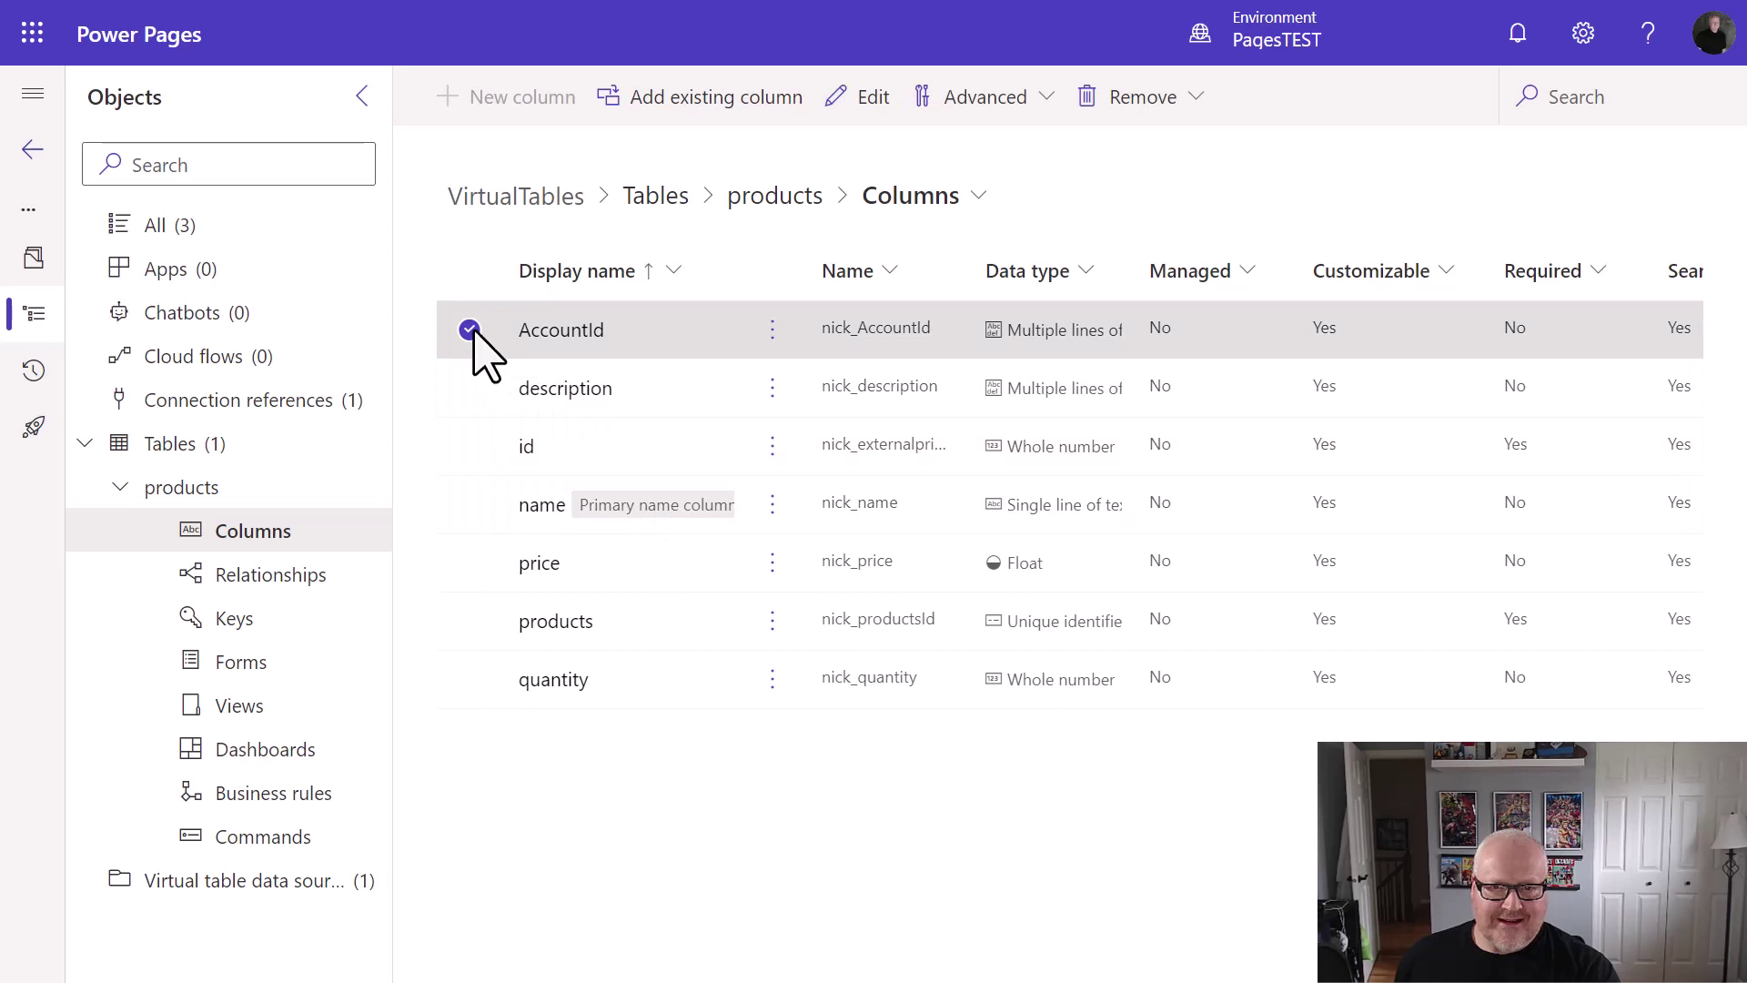
pyautogui.click(1152, 102)
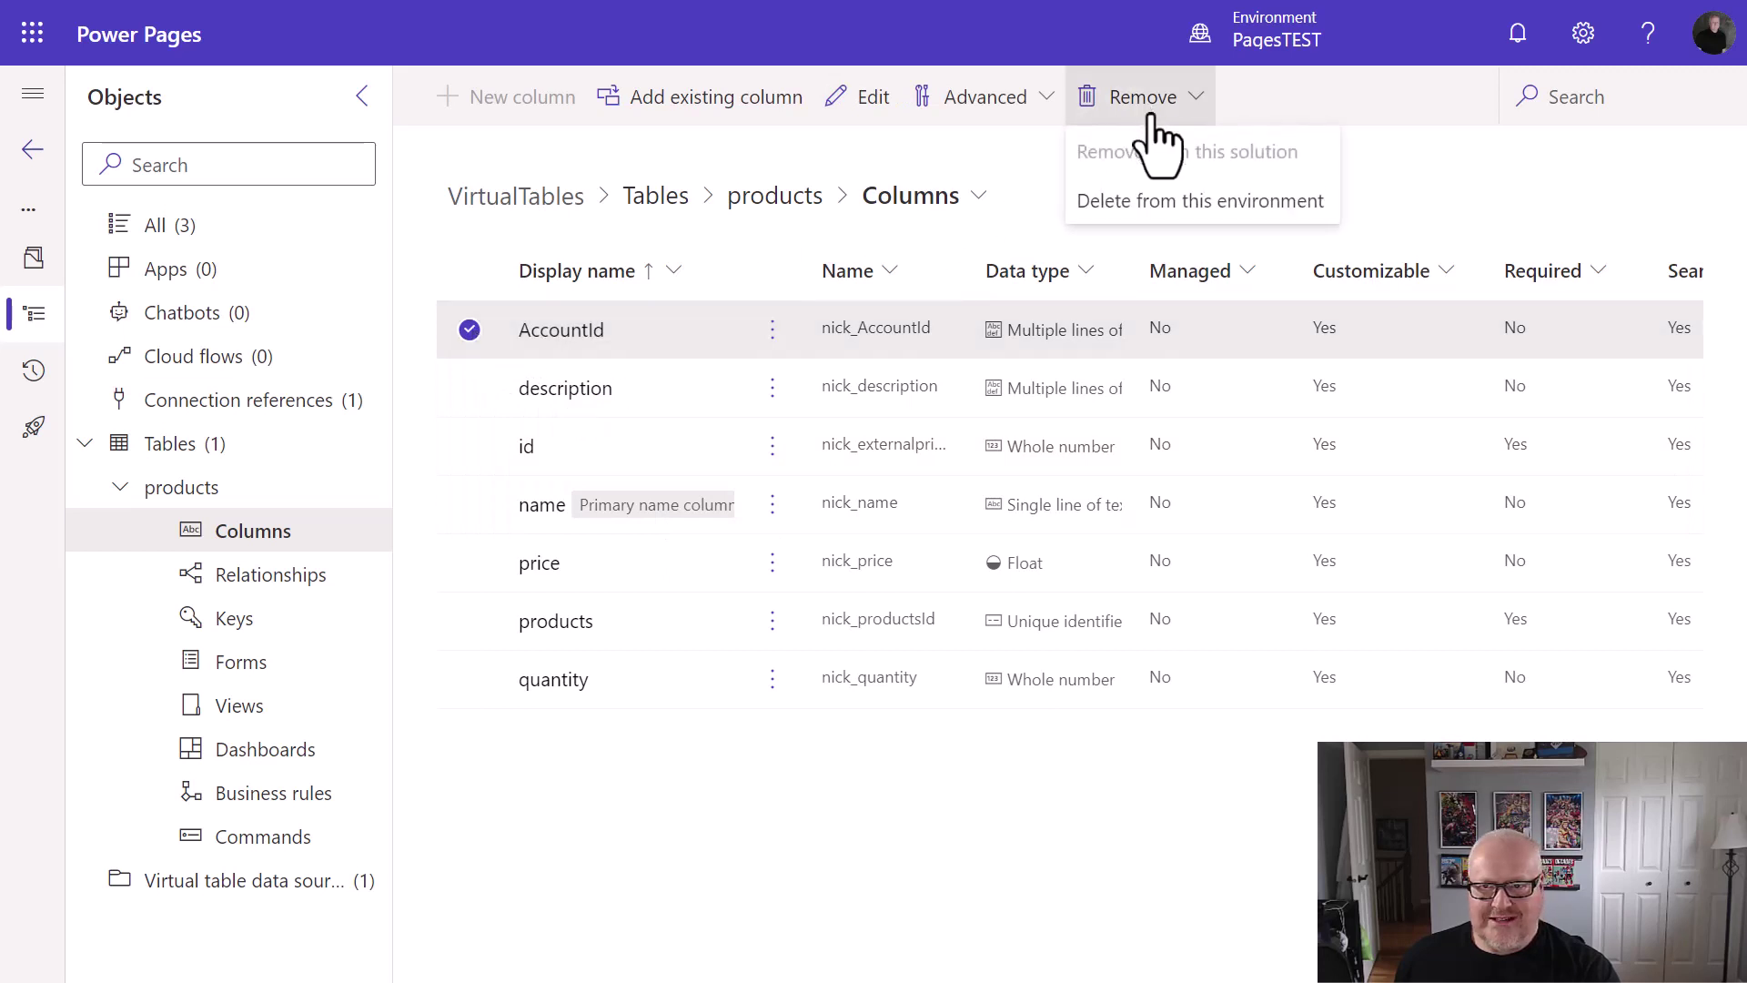
pyautogui.click(1189, 205)
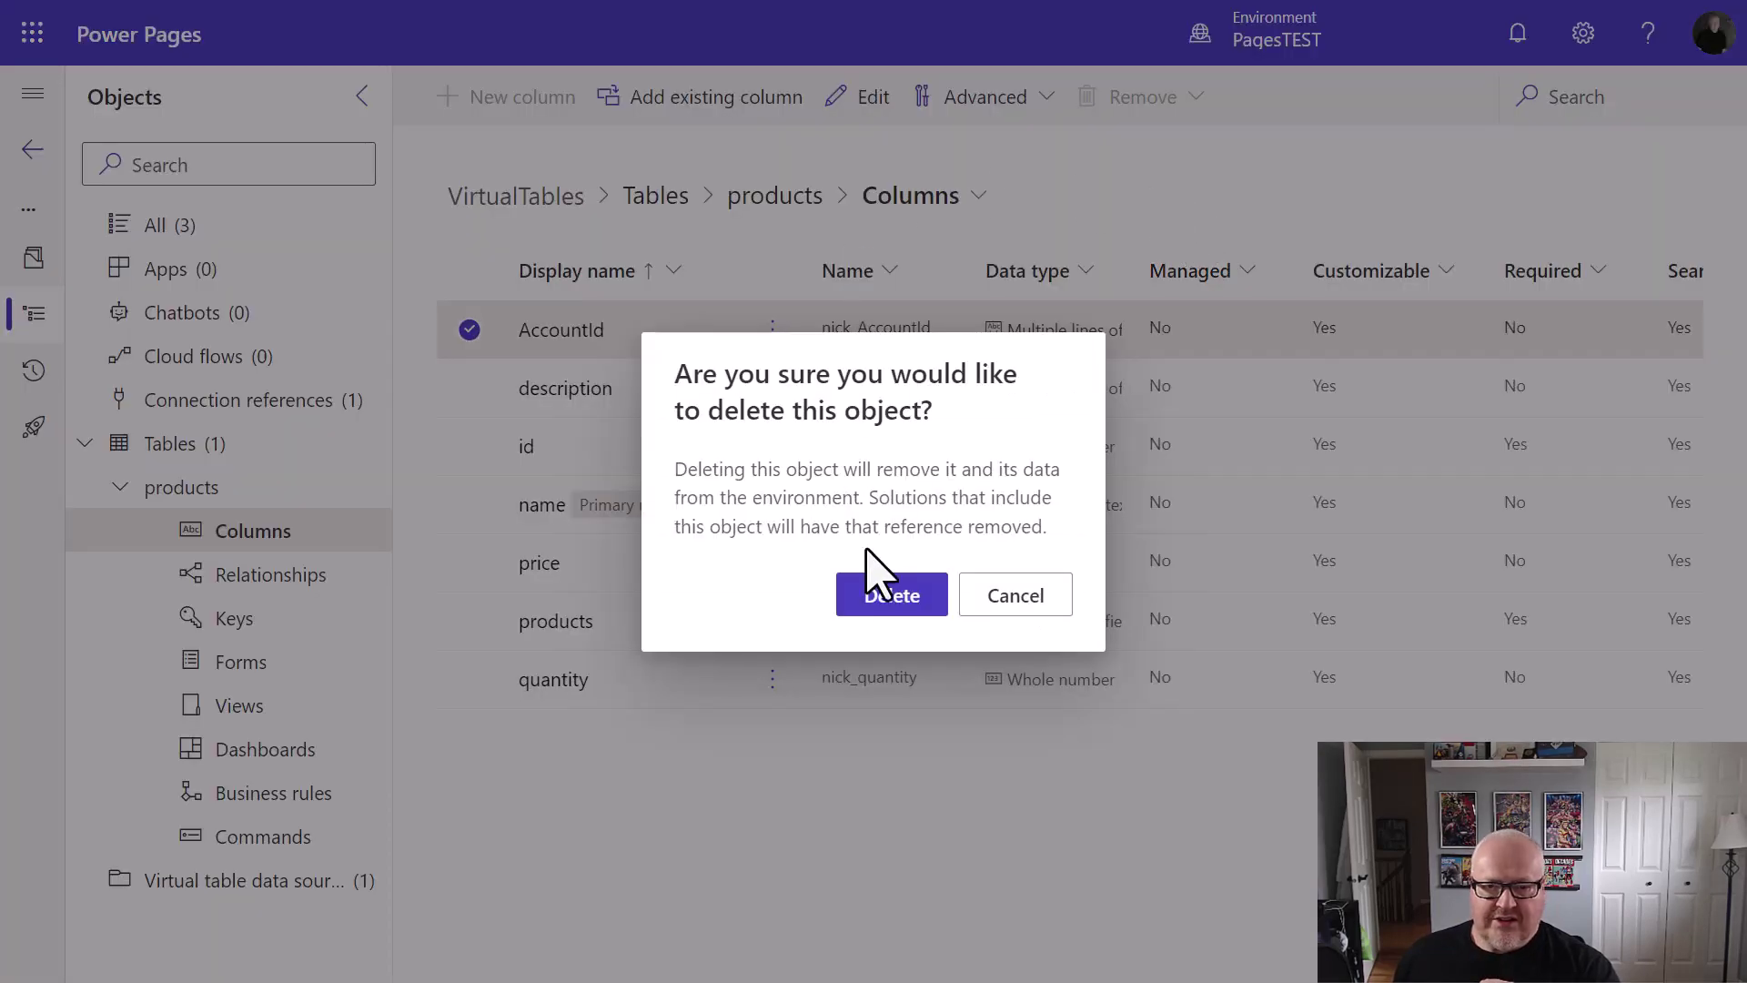
pyautogui.click(887, 599)
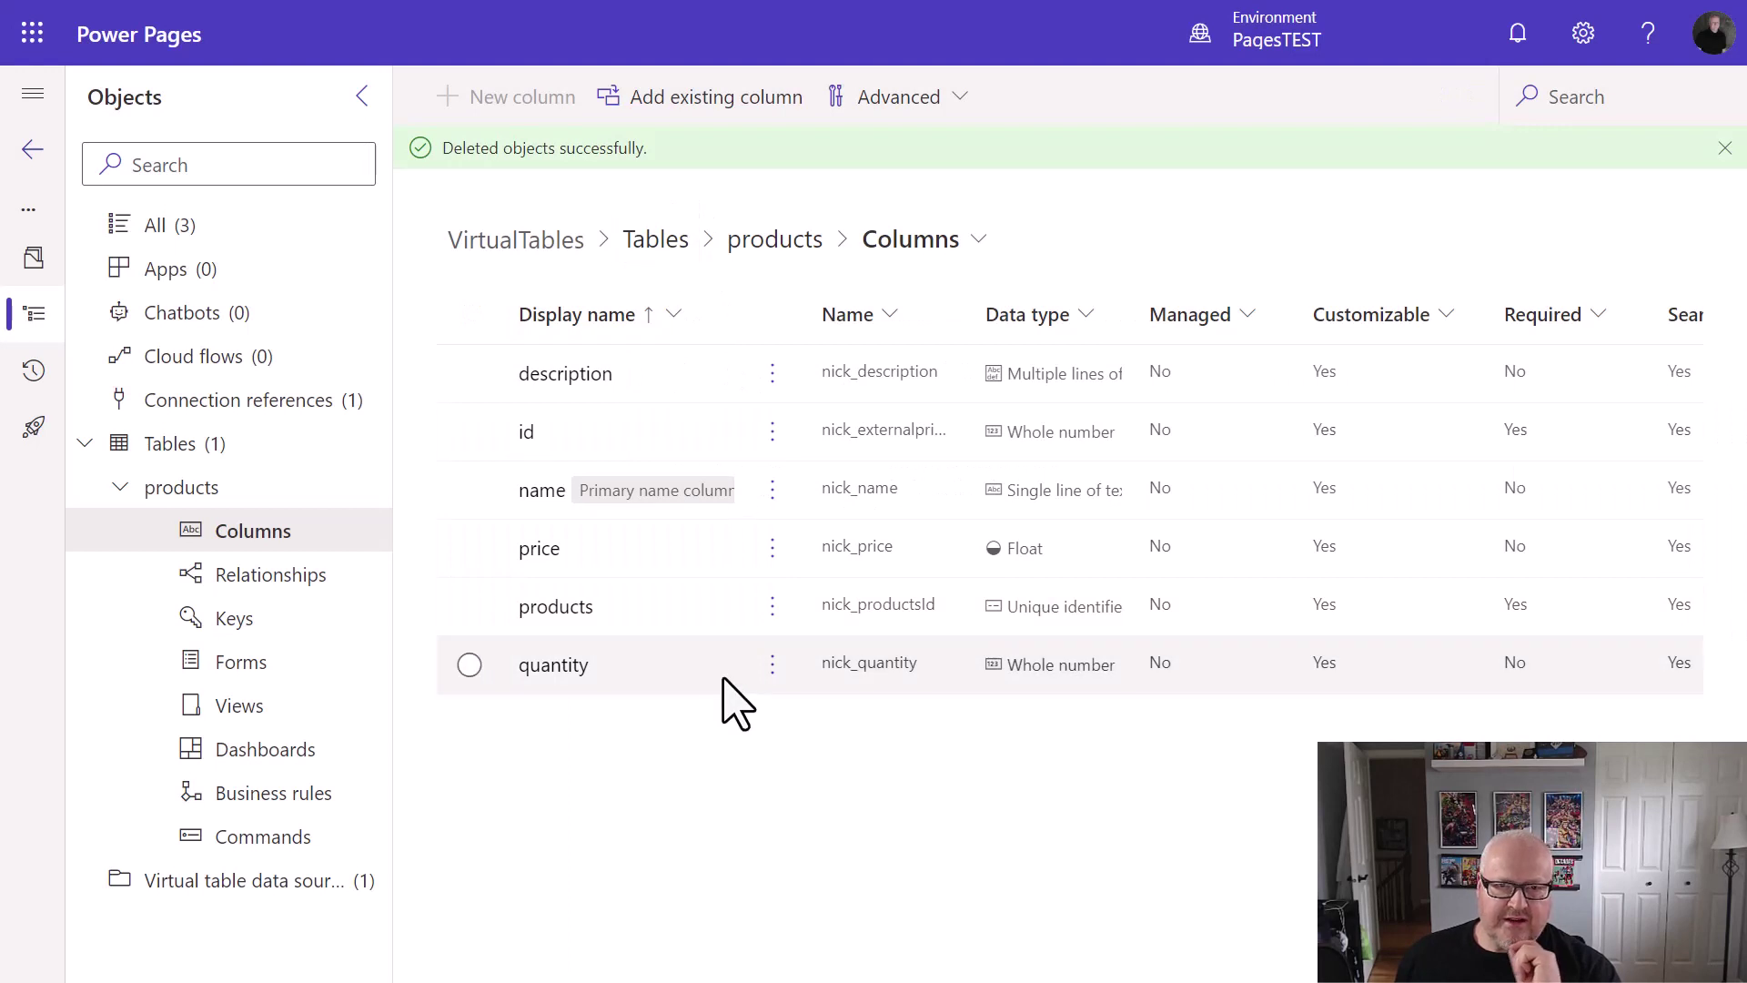
# Start a many-to-one relationship from products to Account, with external name AccountId
pyautogui.click(303, 601)
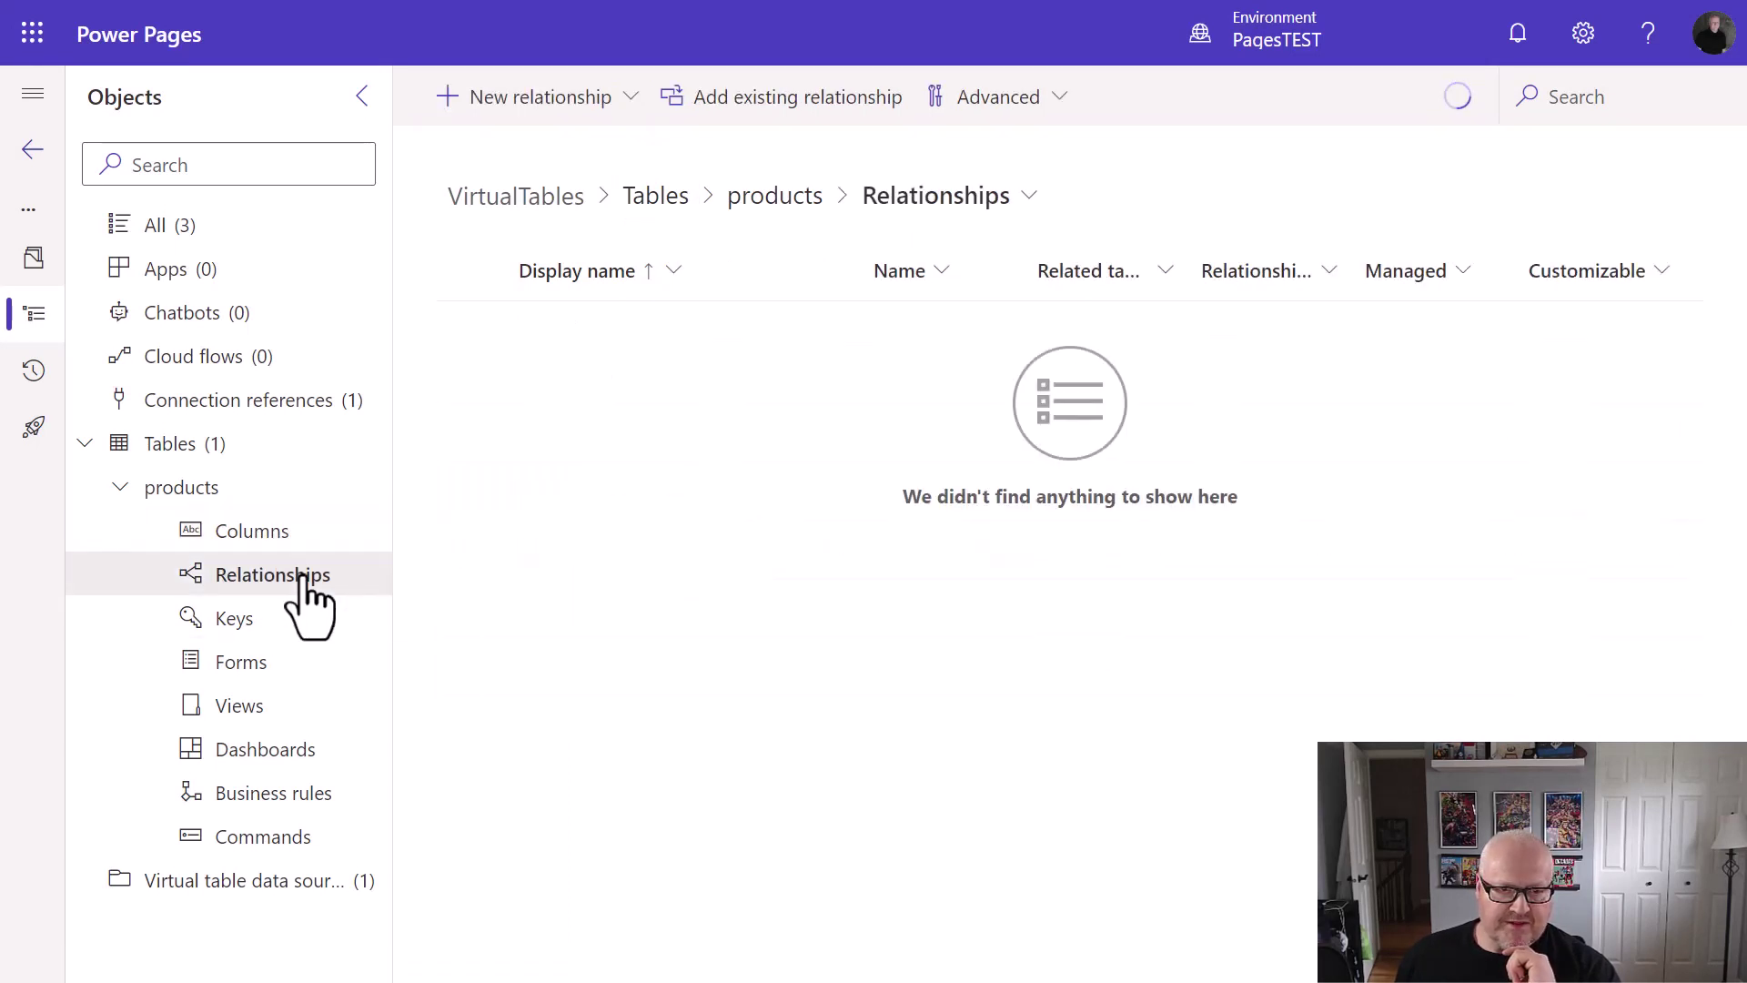
pyautogui.click(546, 101)
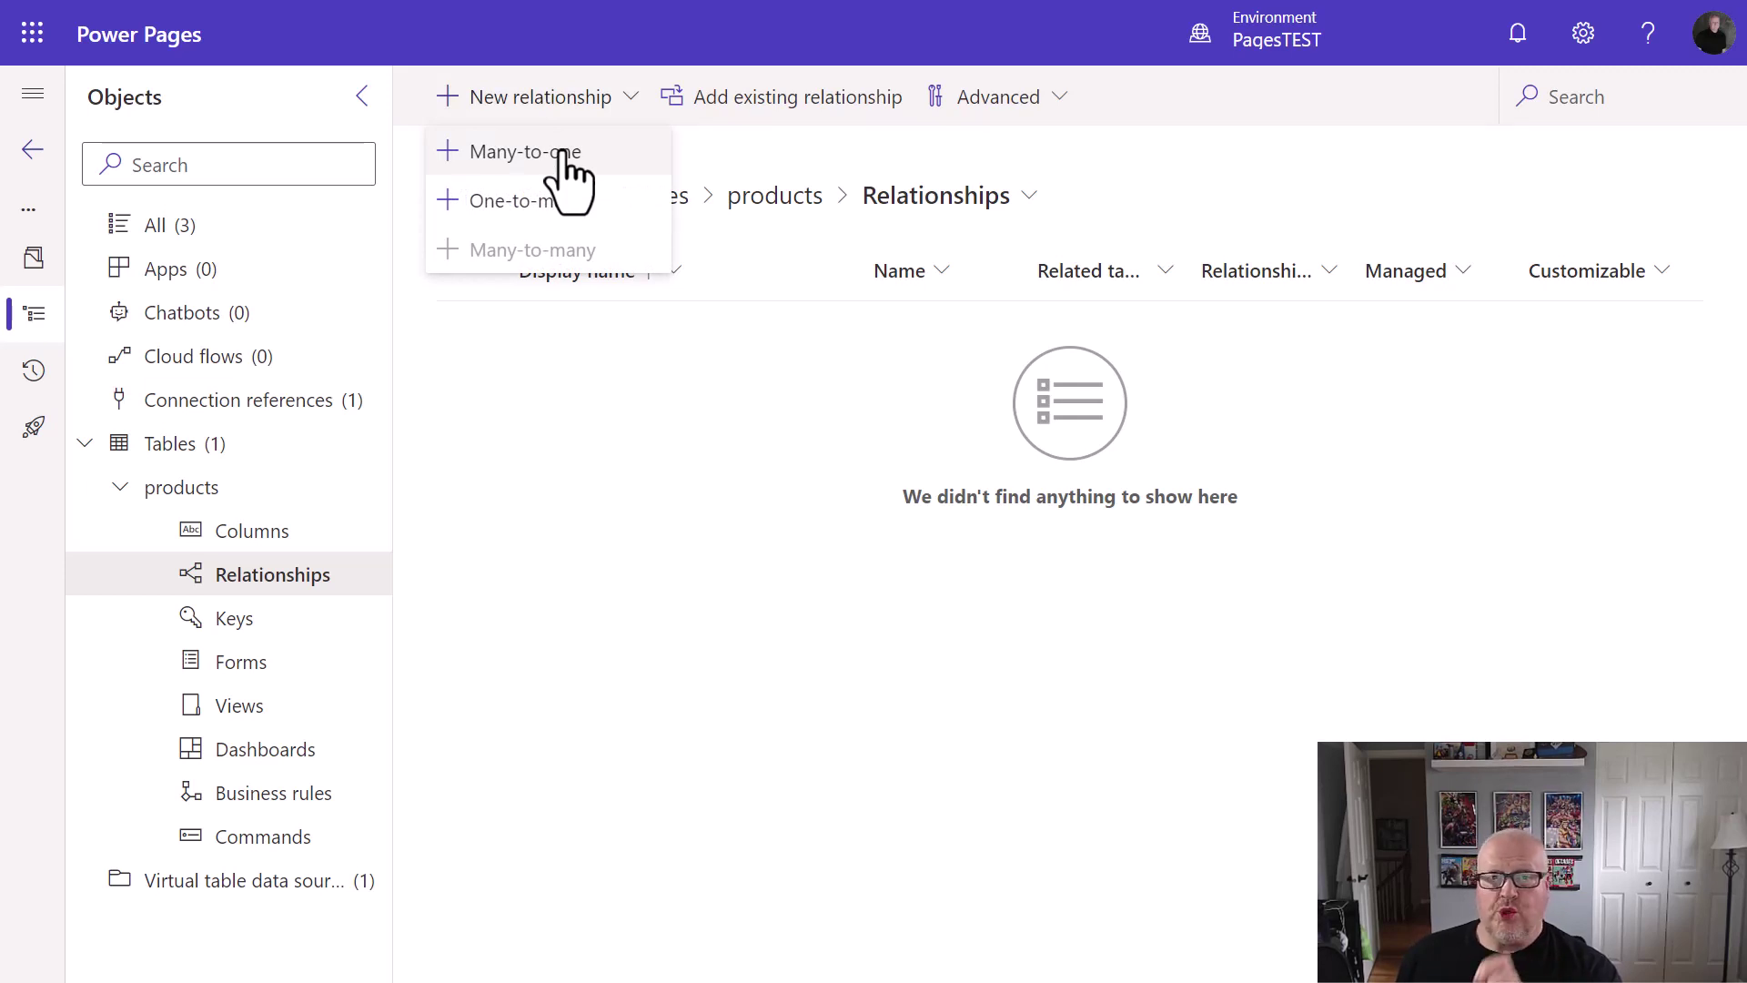
pyautogui.click(566, 164)
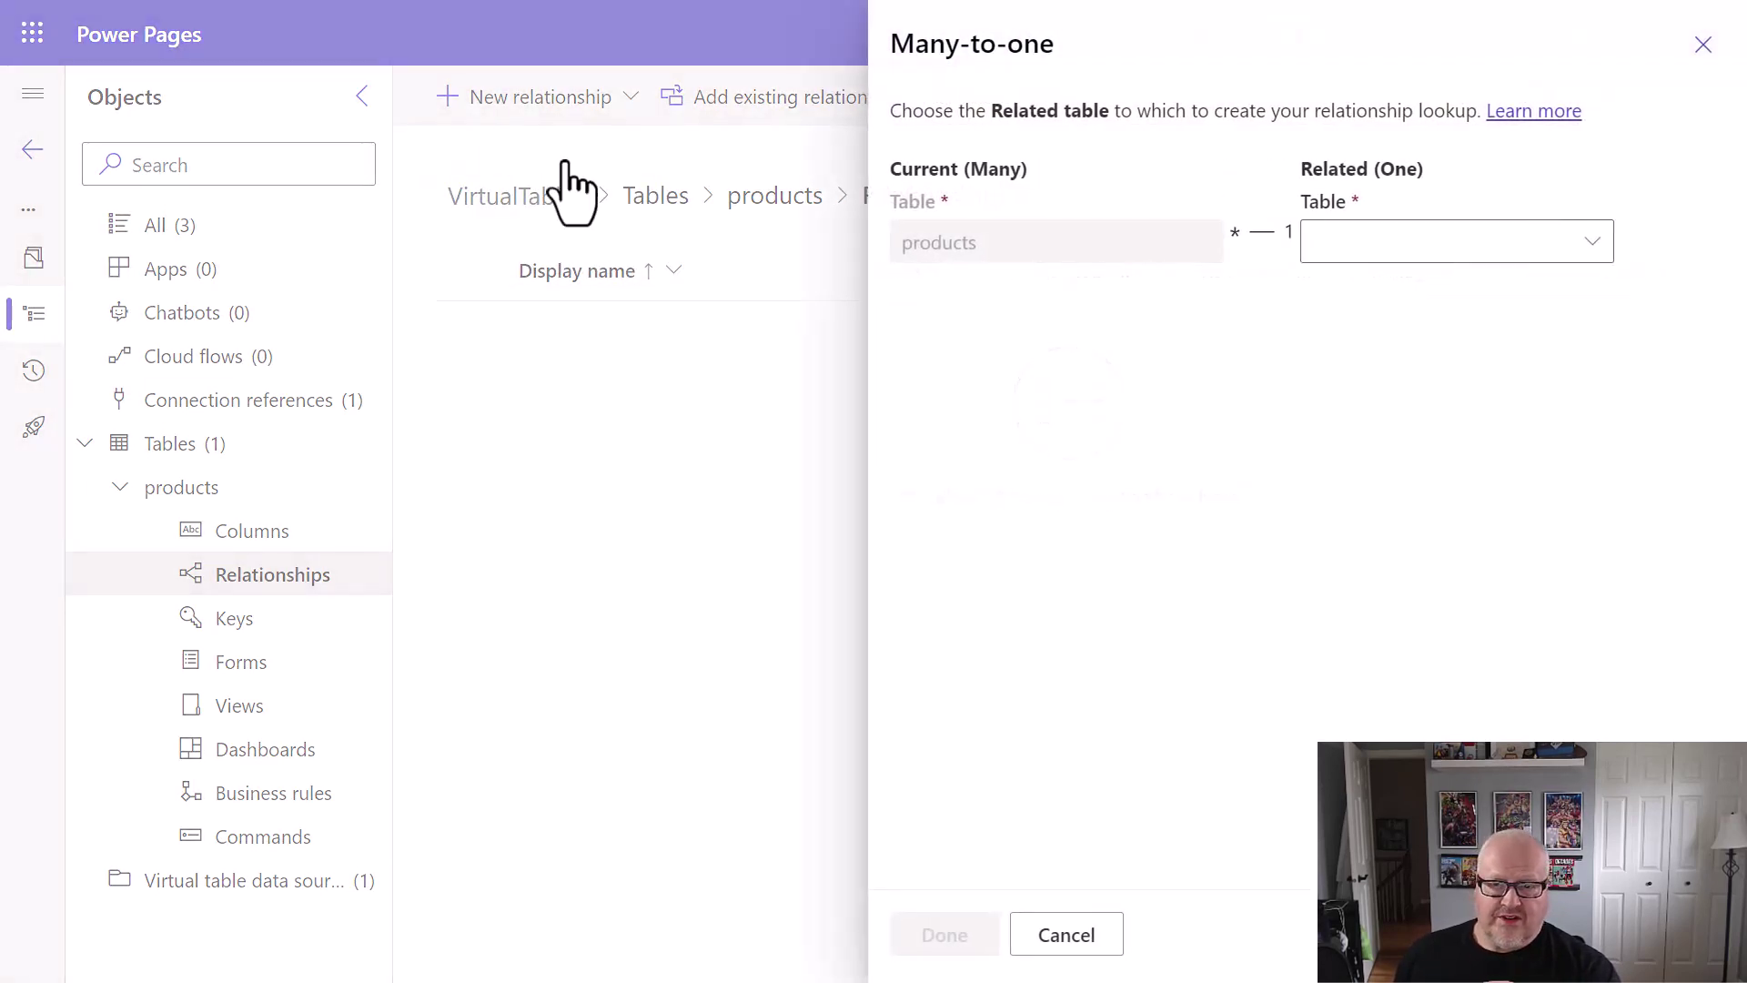
pyautogui.click(1590, 244)
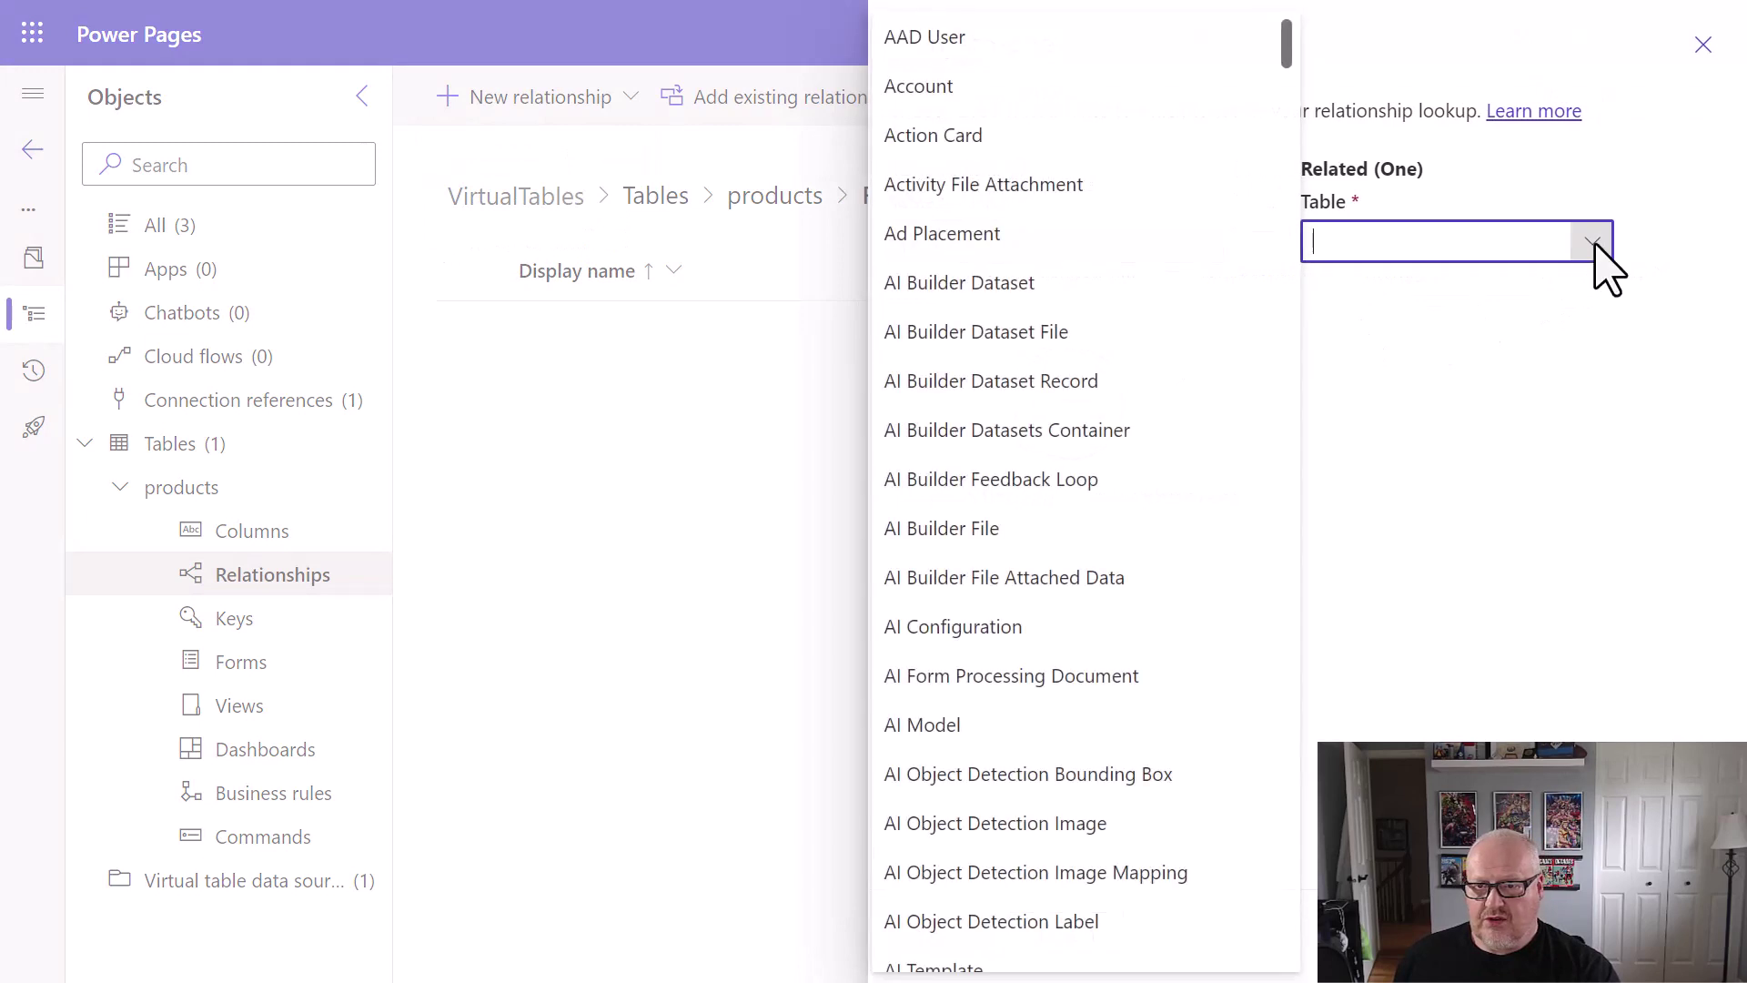
pyautogui.click(981, 82)
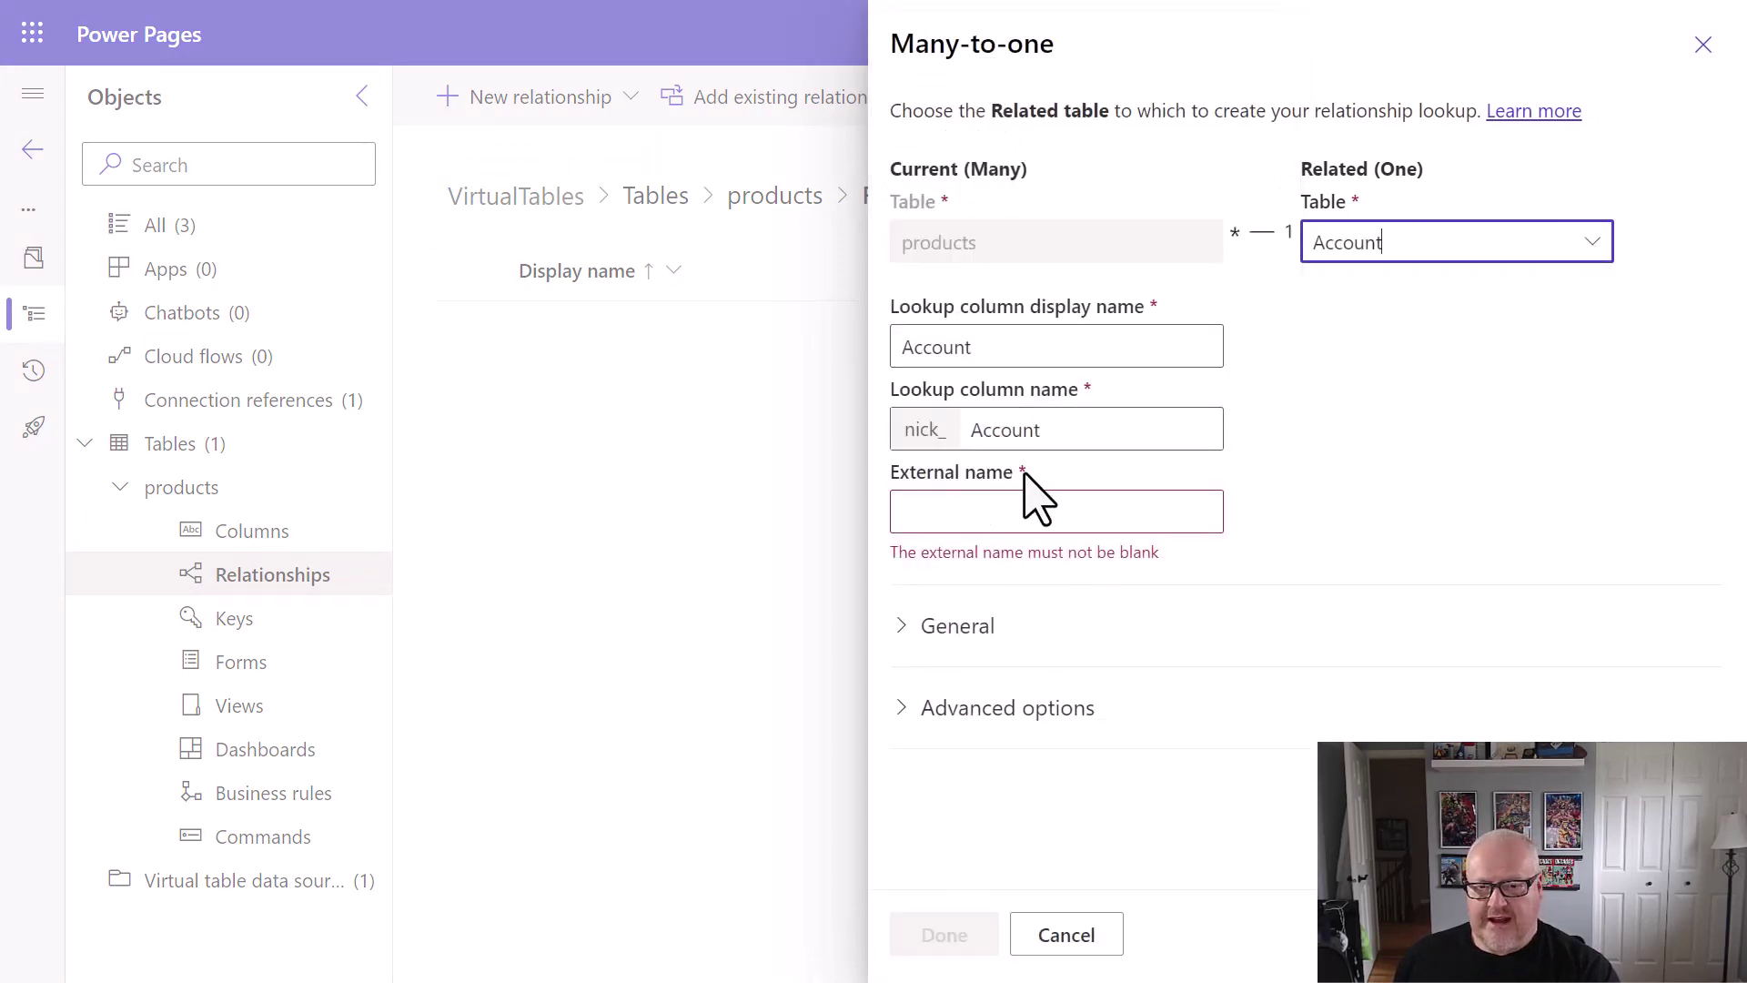
pyautogui.click(954, 515)
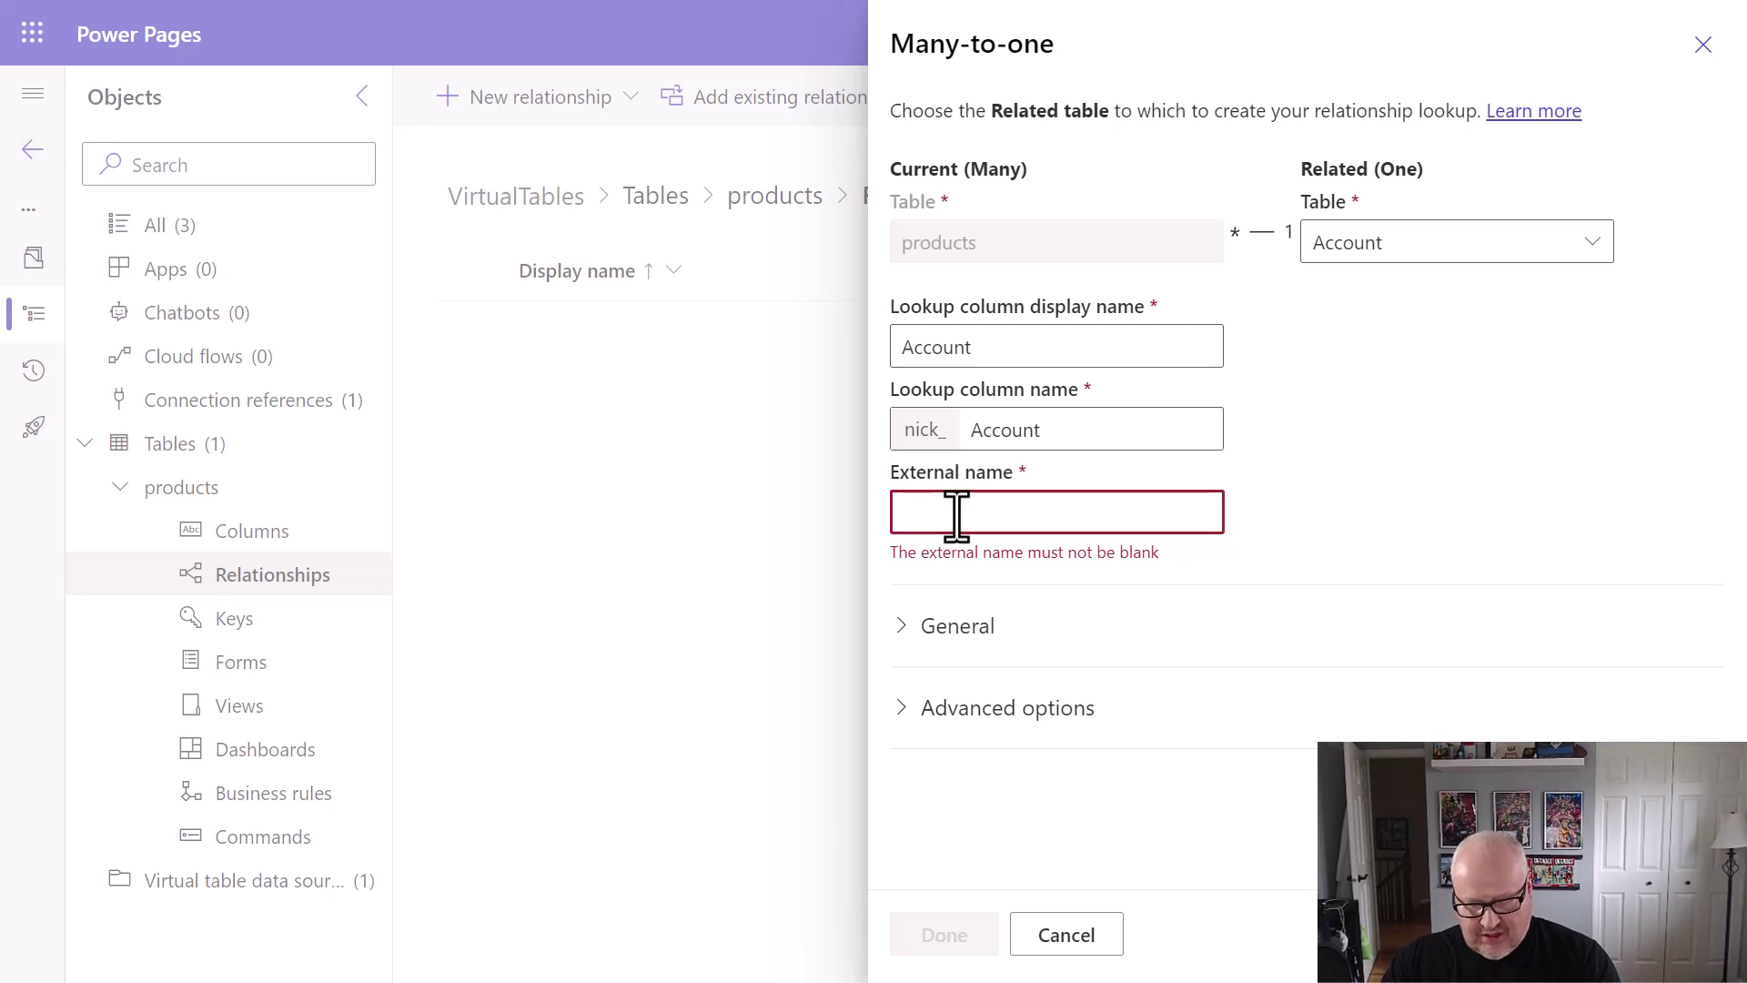
pyautogui.write('Account')
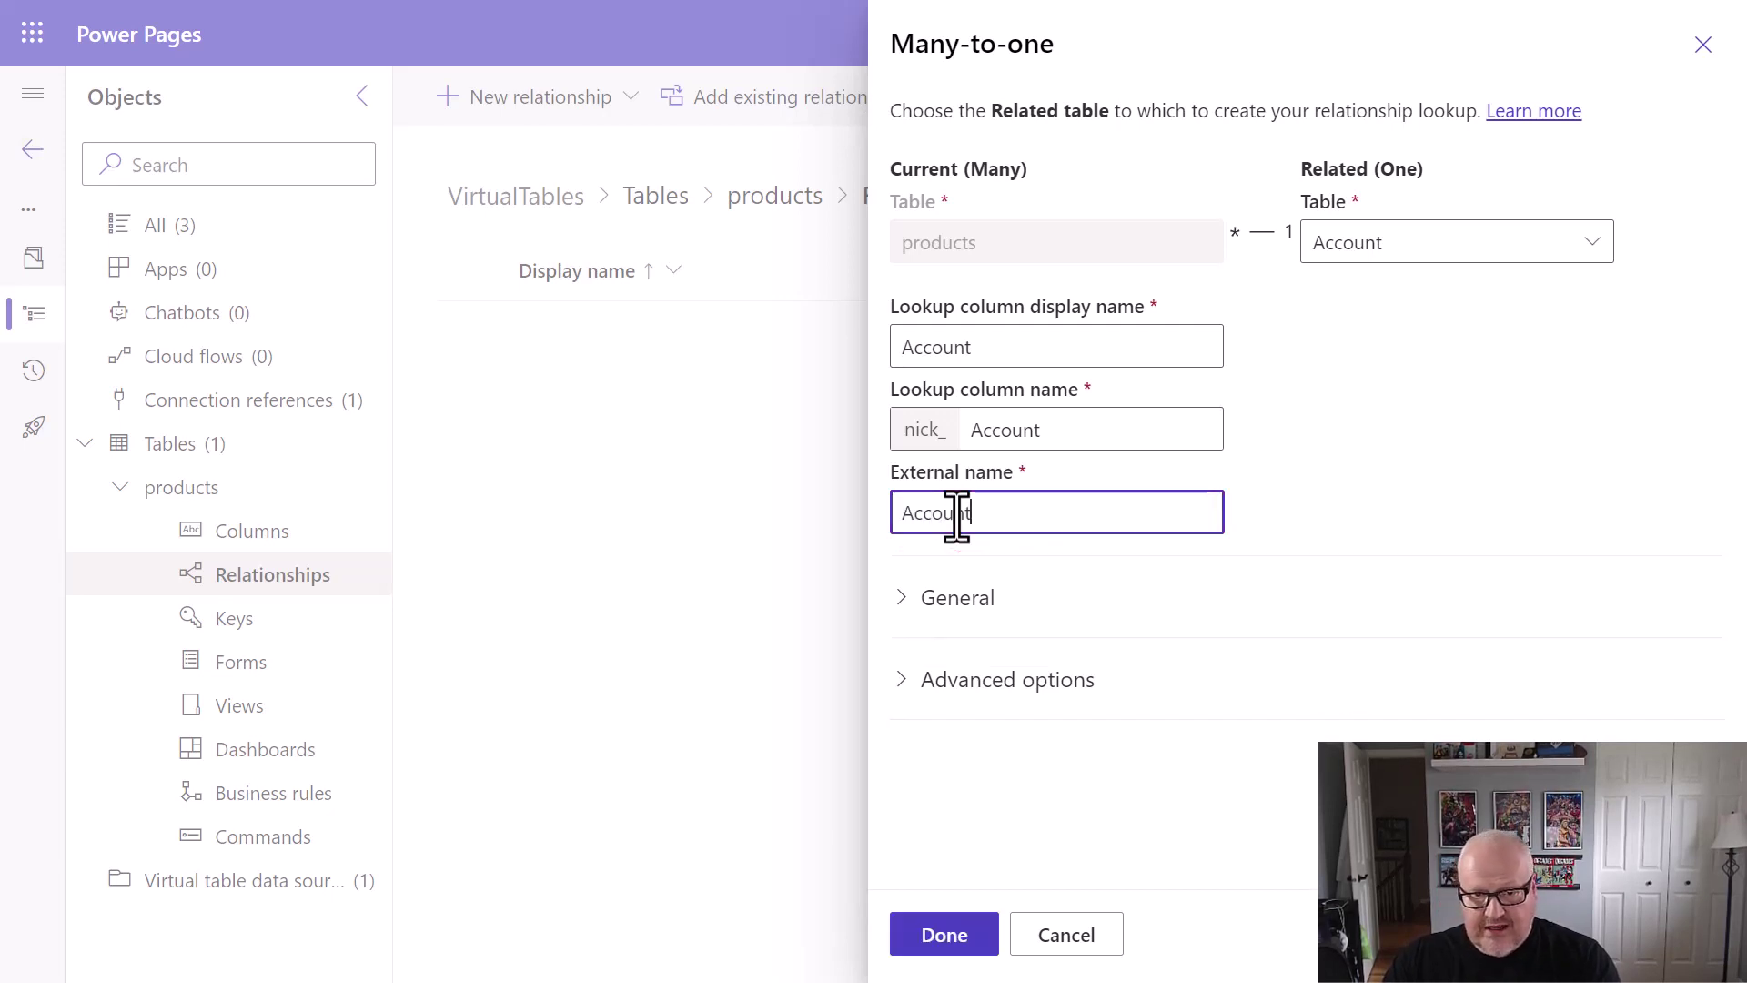
pyautogui.write('Id')
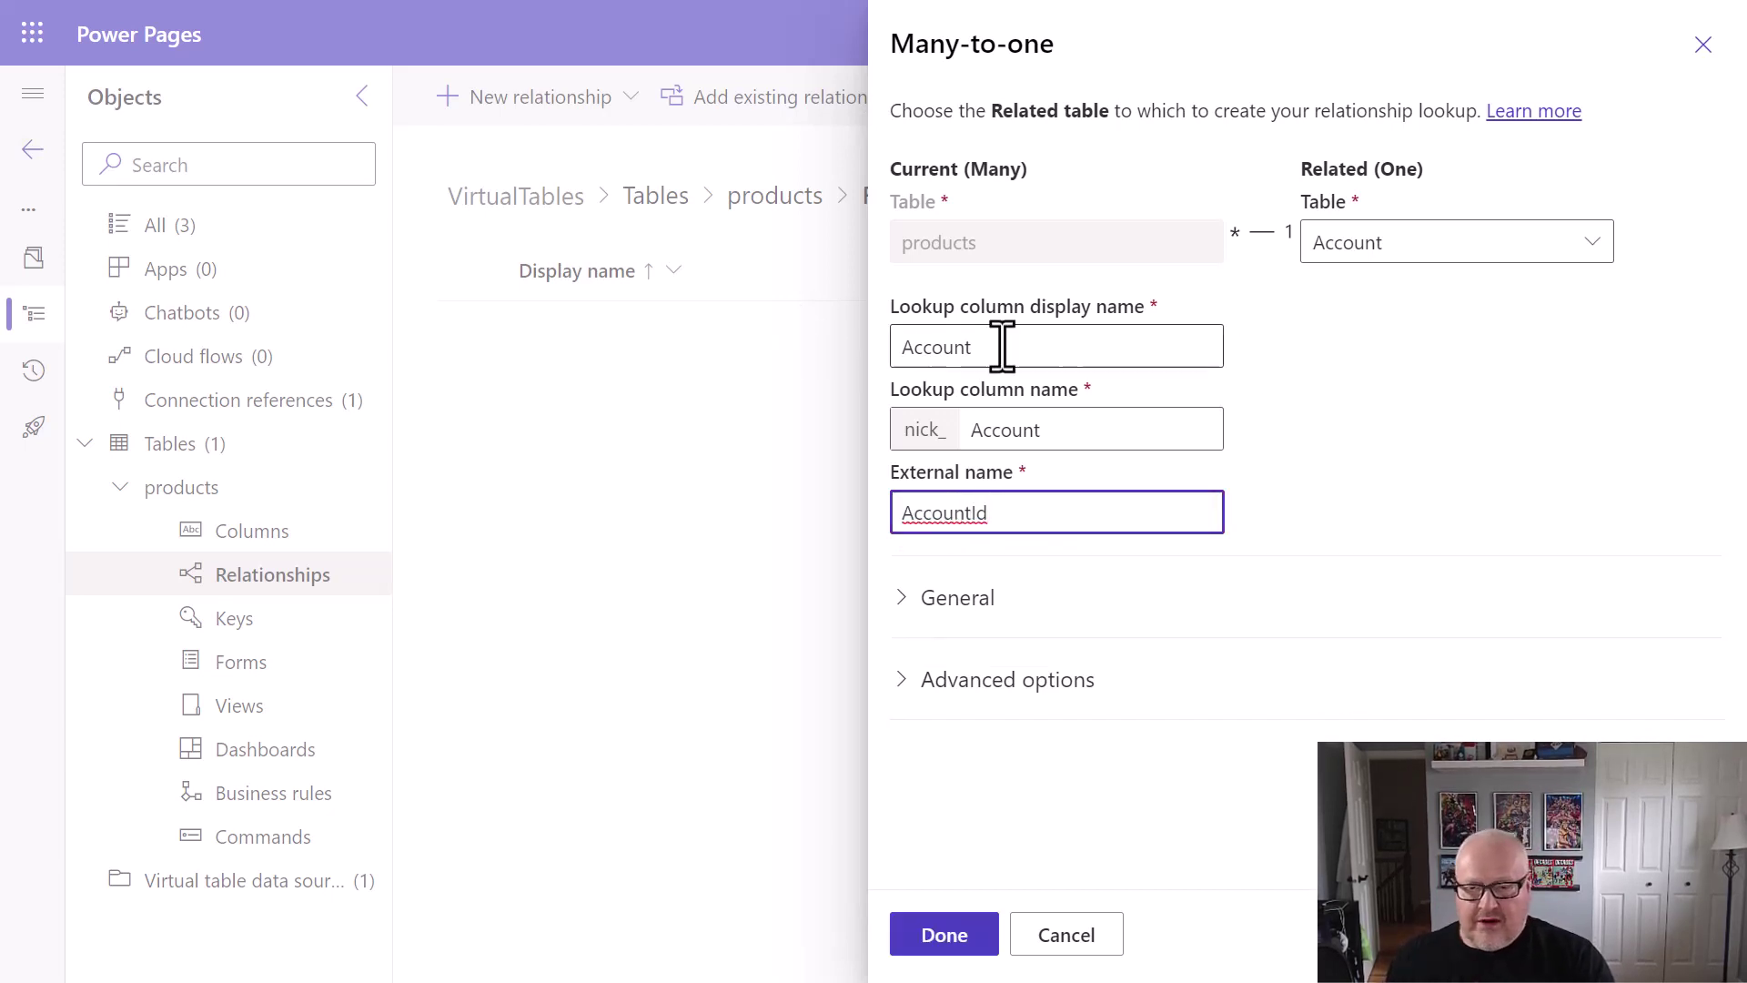
pyautogui.click(1363, 512)
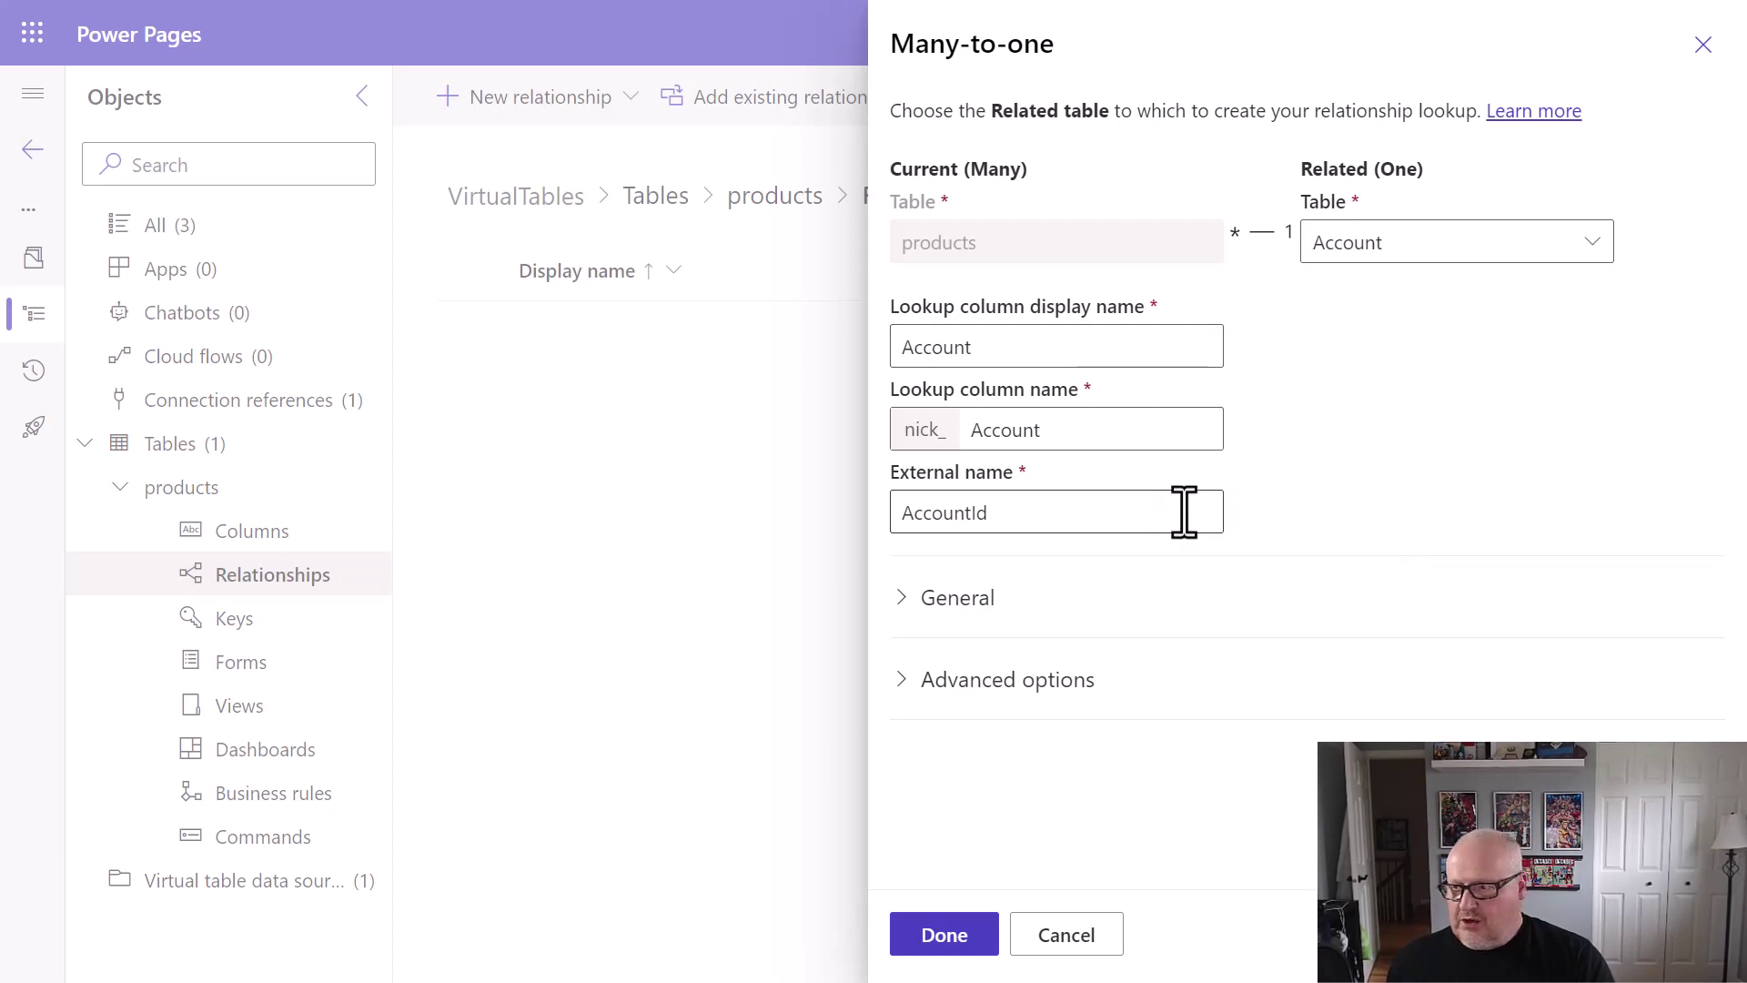
# Copy the AccountId column name from line 6 of the products query in Azure Data Studio
pyautogui.hotkey('alt', 'Tab')
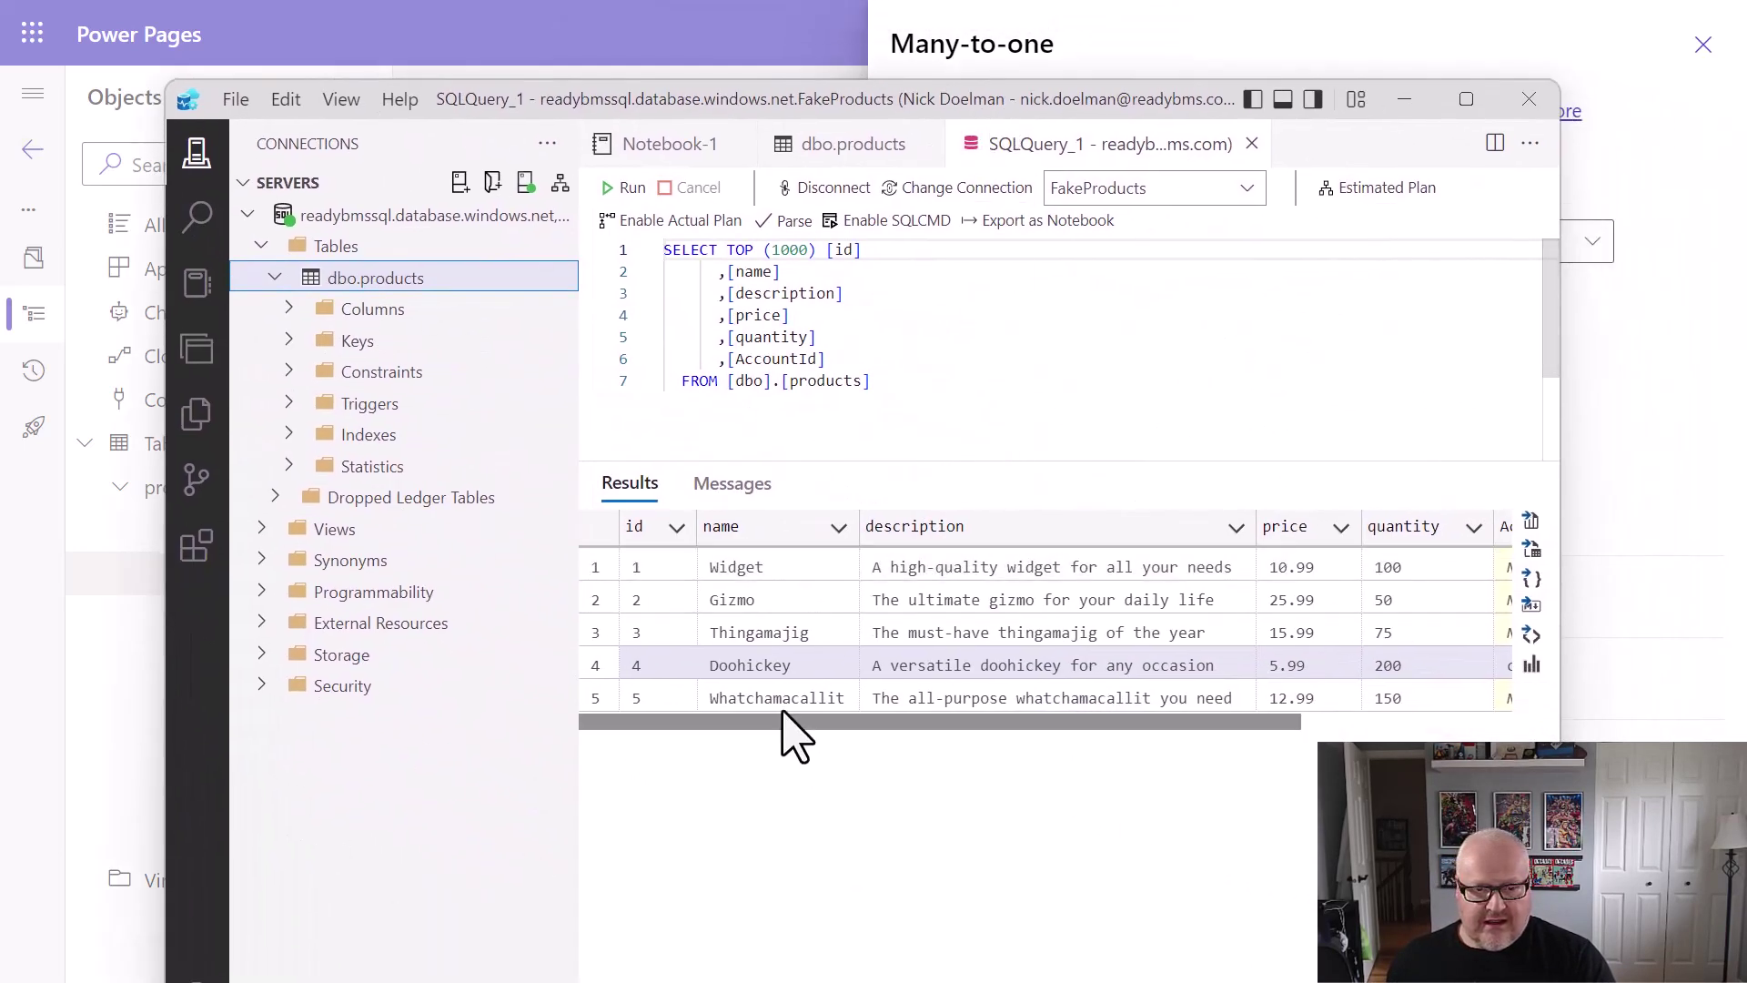
pyautogui.doubleClick(813, 359)
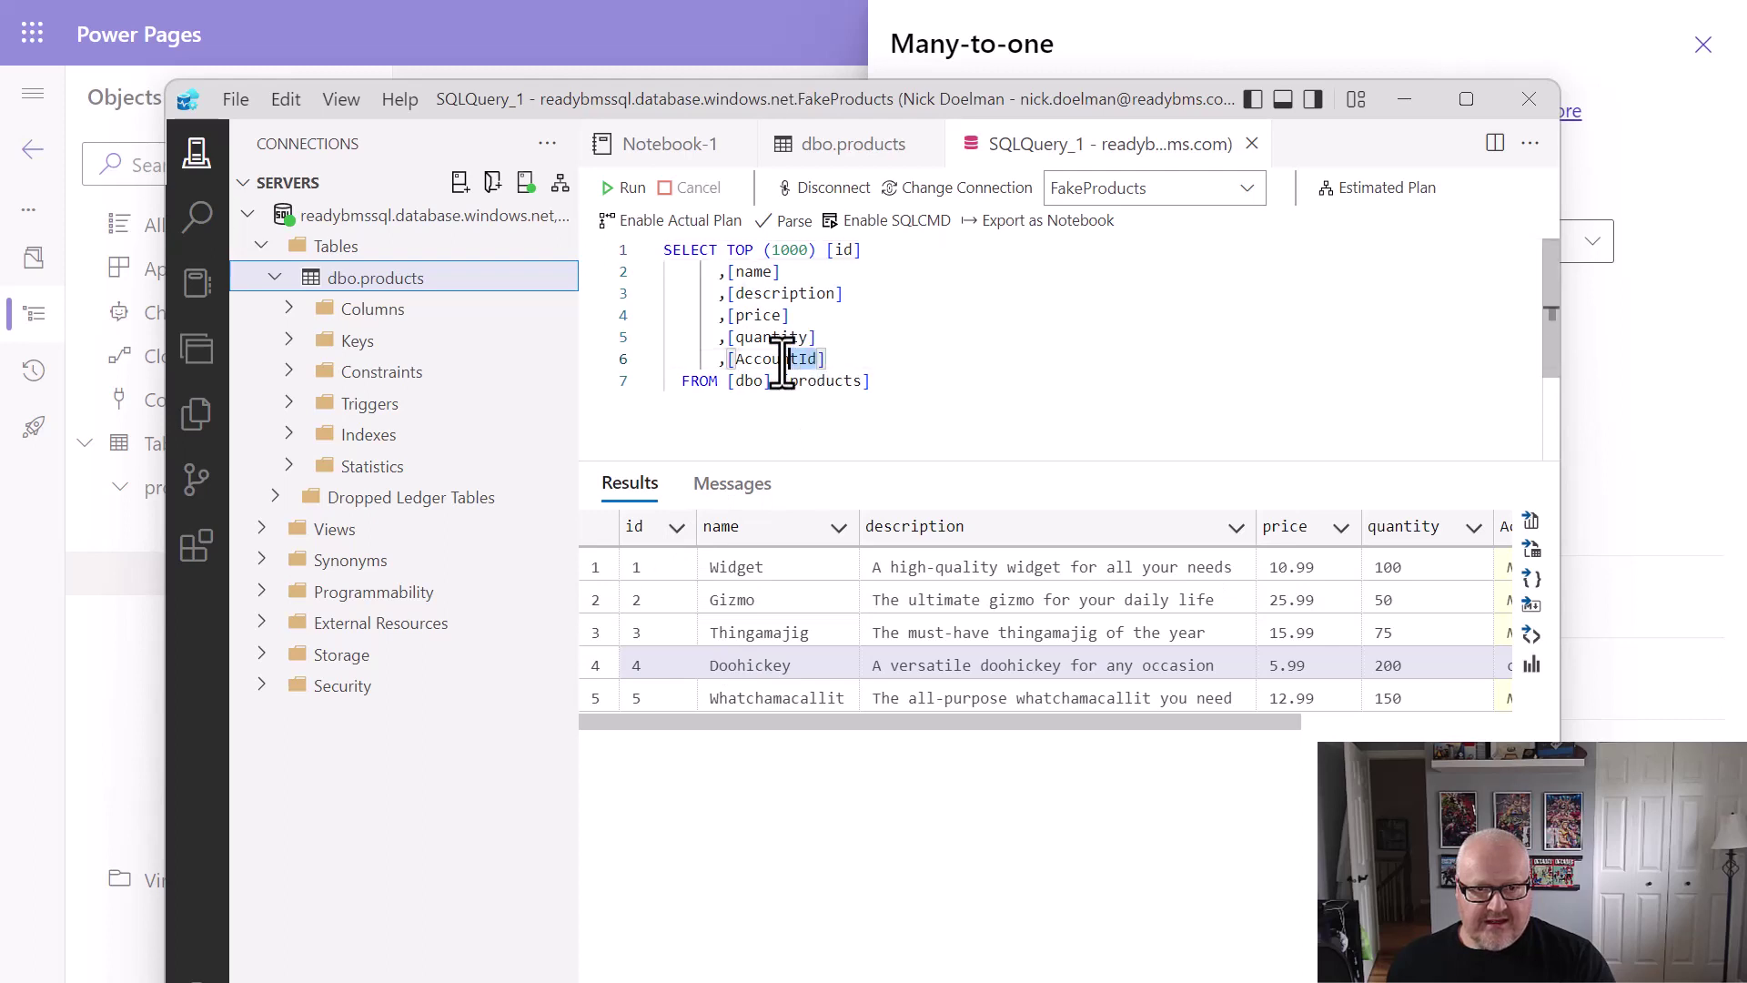
pyautogui.rightClick(748, 364)
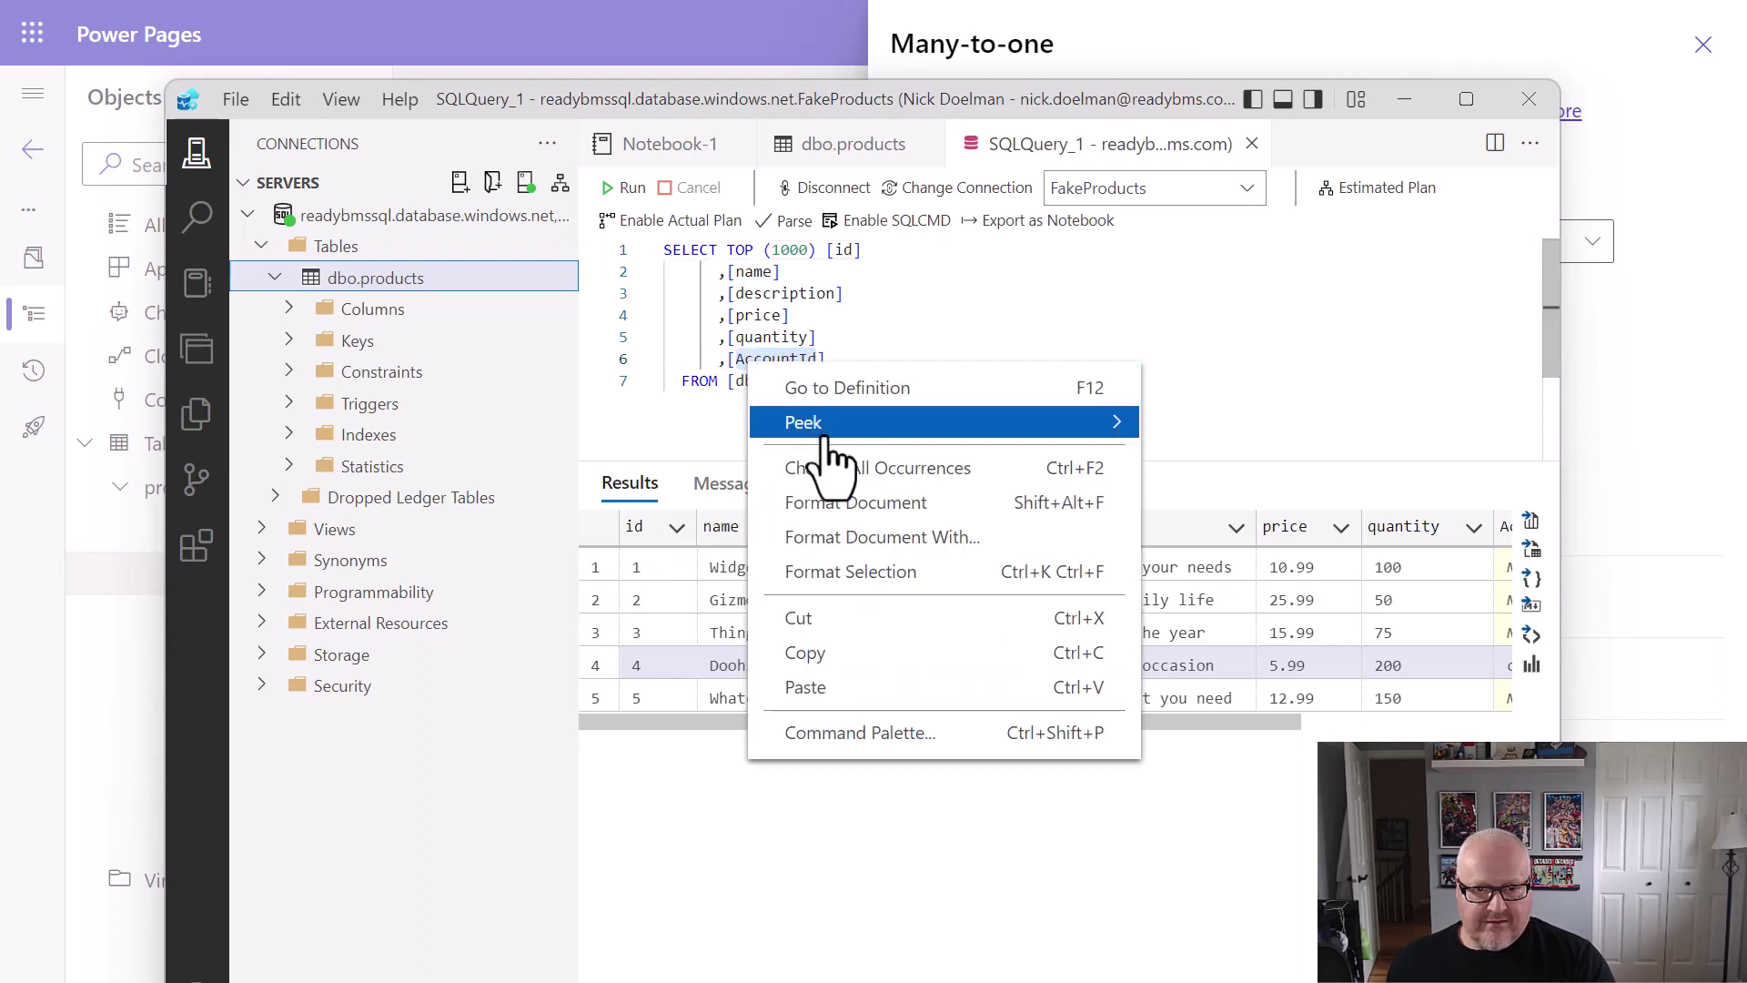
pyautogui.click(855, 652)
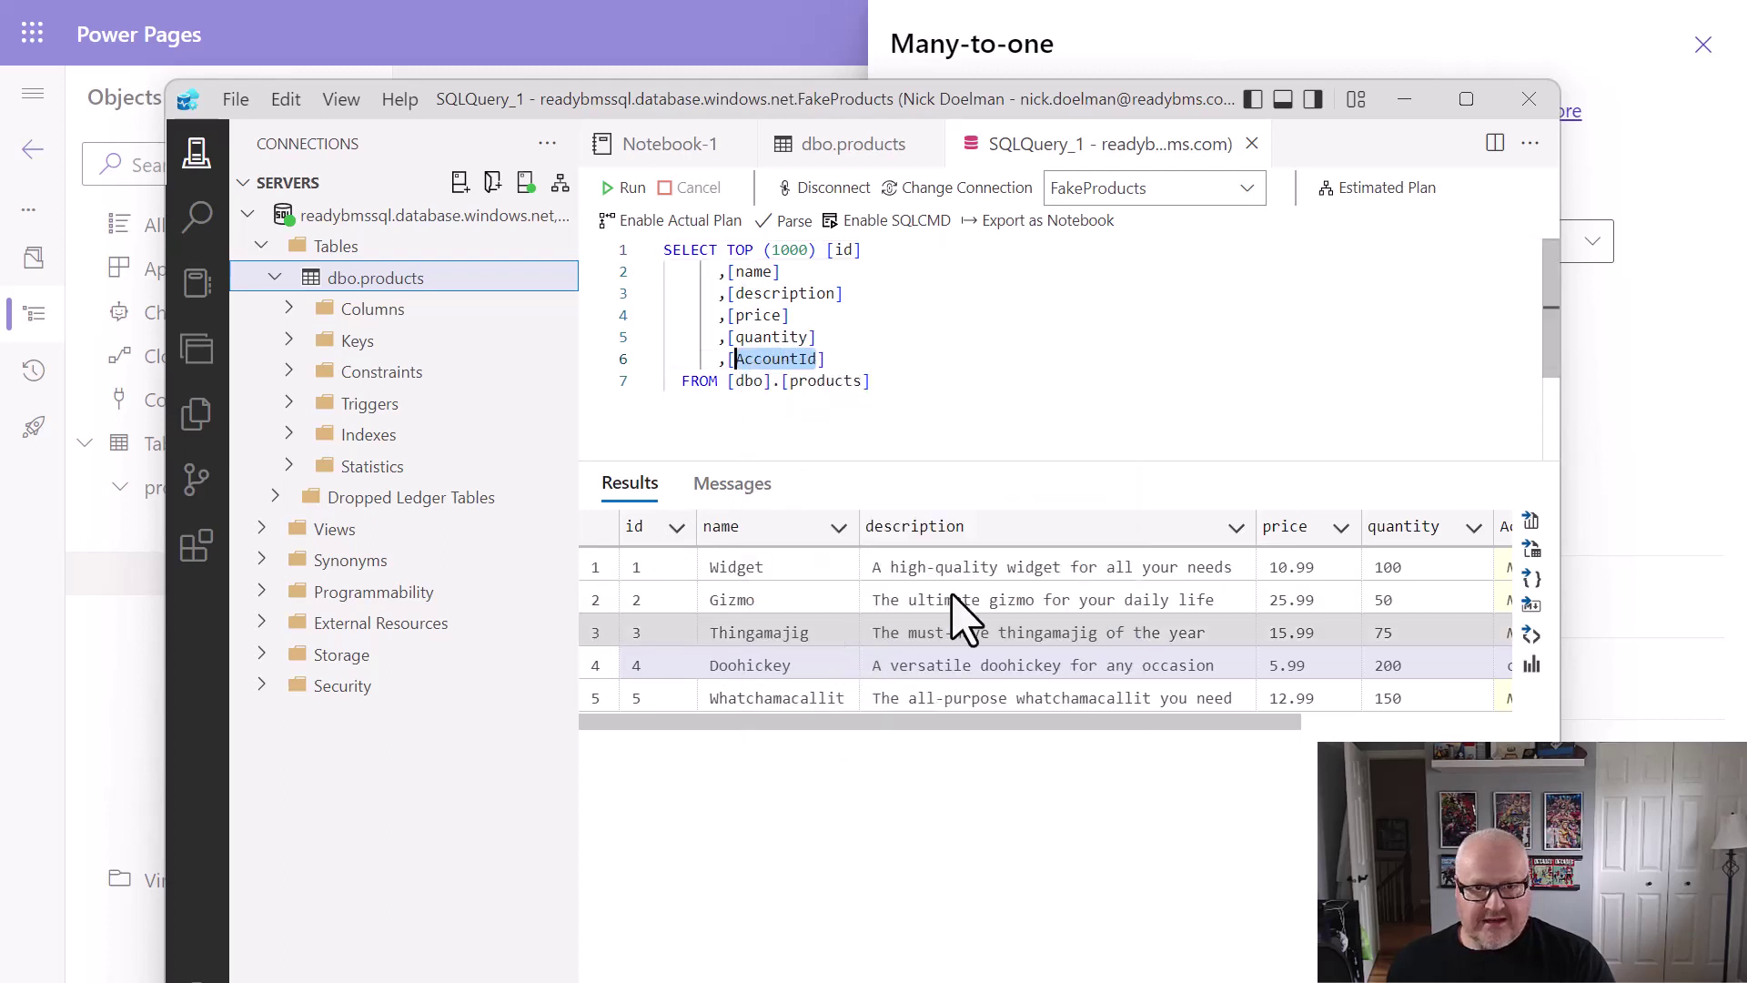
# Paste AccountId into the External name field and finish the Account relationship
pyautogui.click(1405, 98)
pyautogui.click(983, 513)
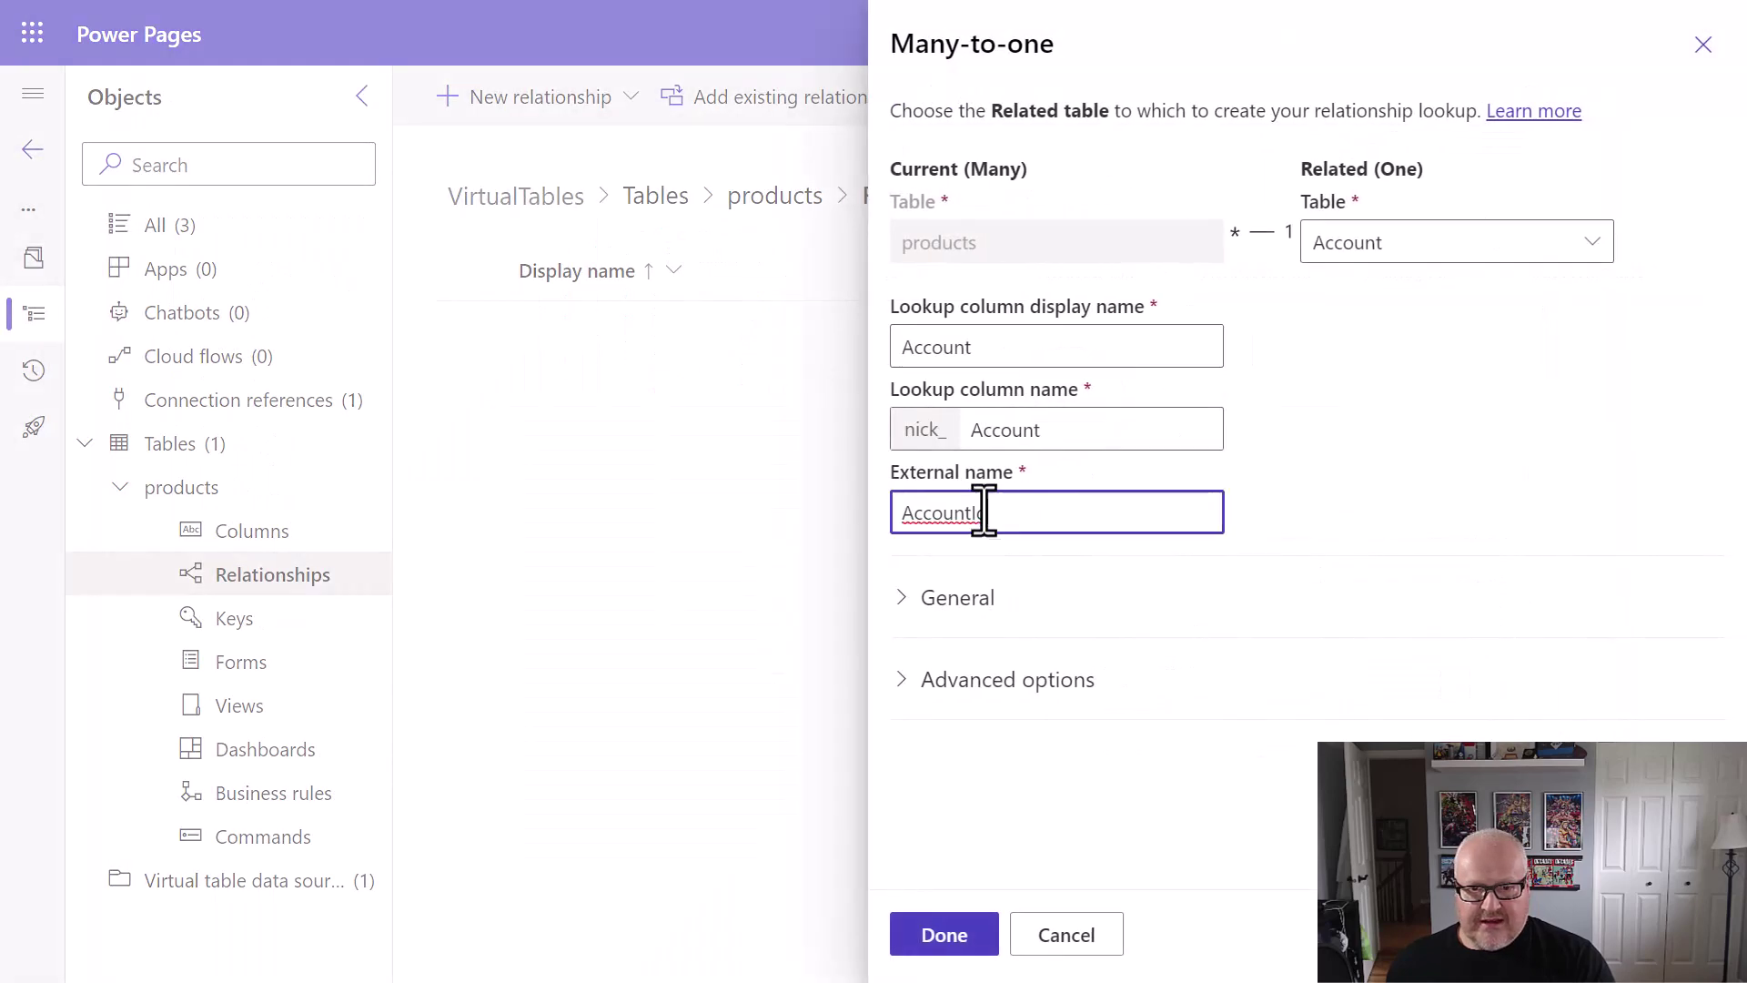
pyautogui.doubleClick(942, 512)
pyautogui.rightClick(930, 513)
pyautogui.click(1006, 388)
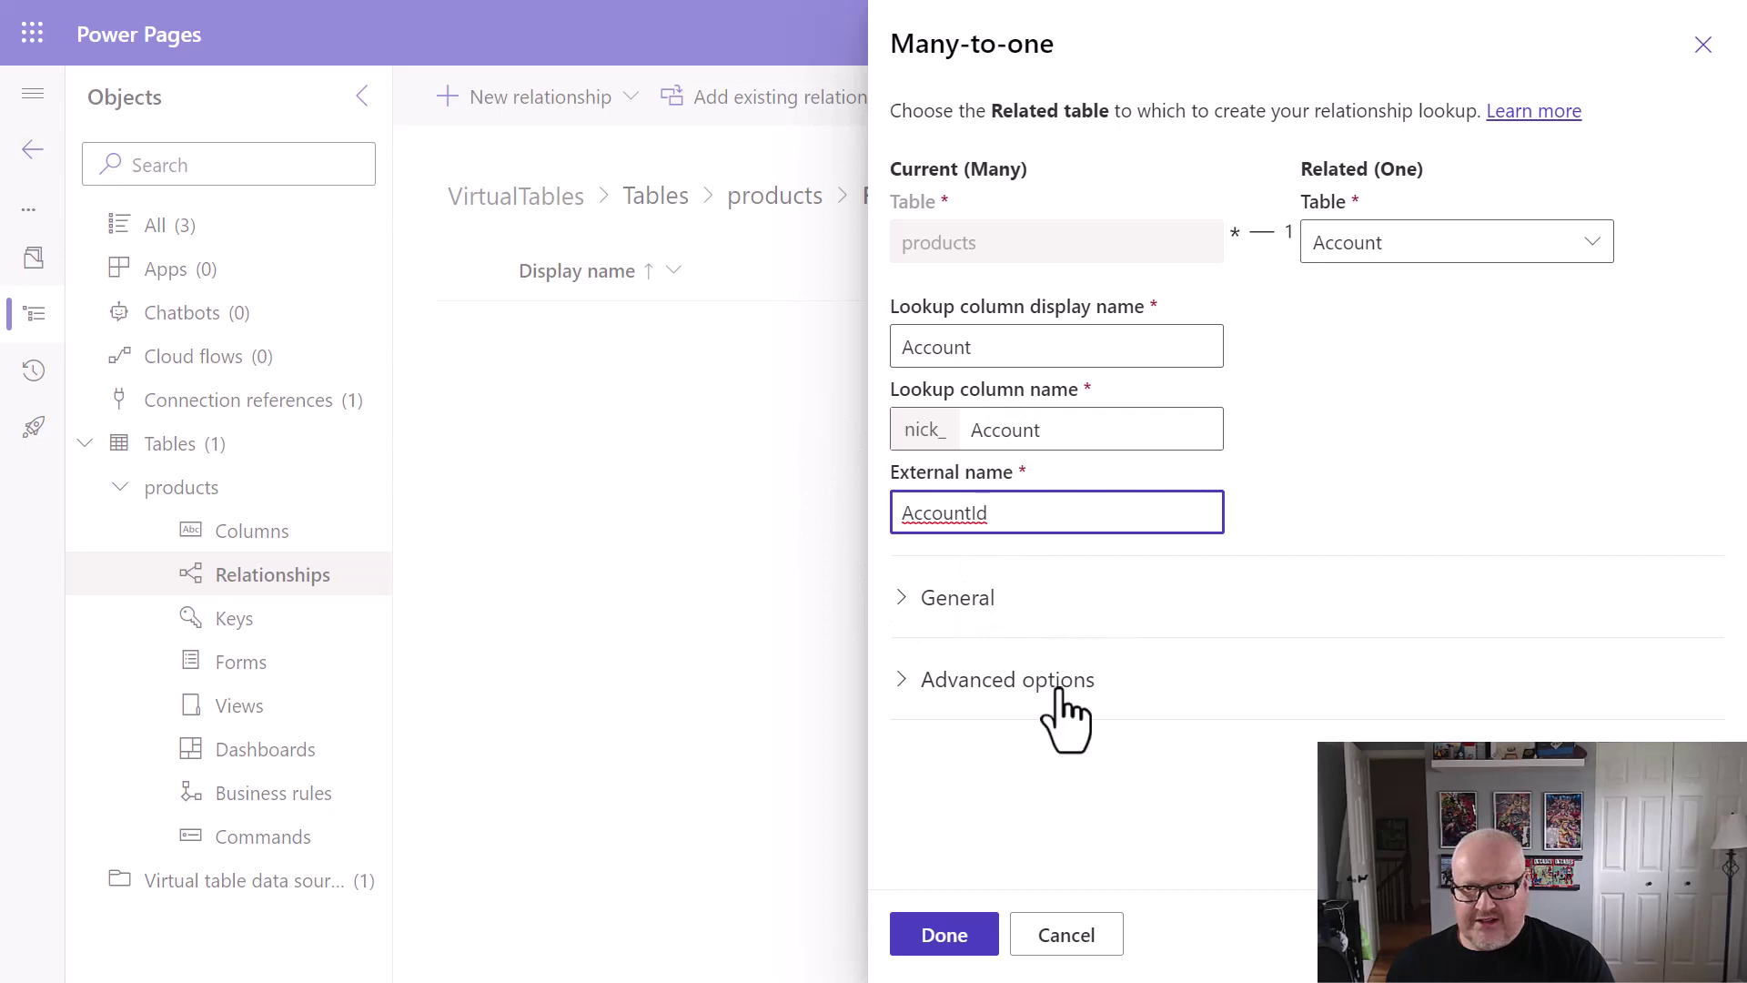
pyautogui.click(946, 941)
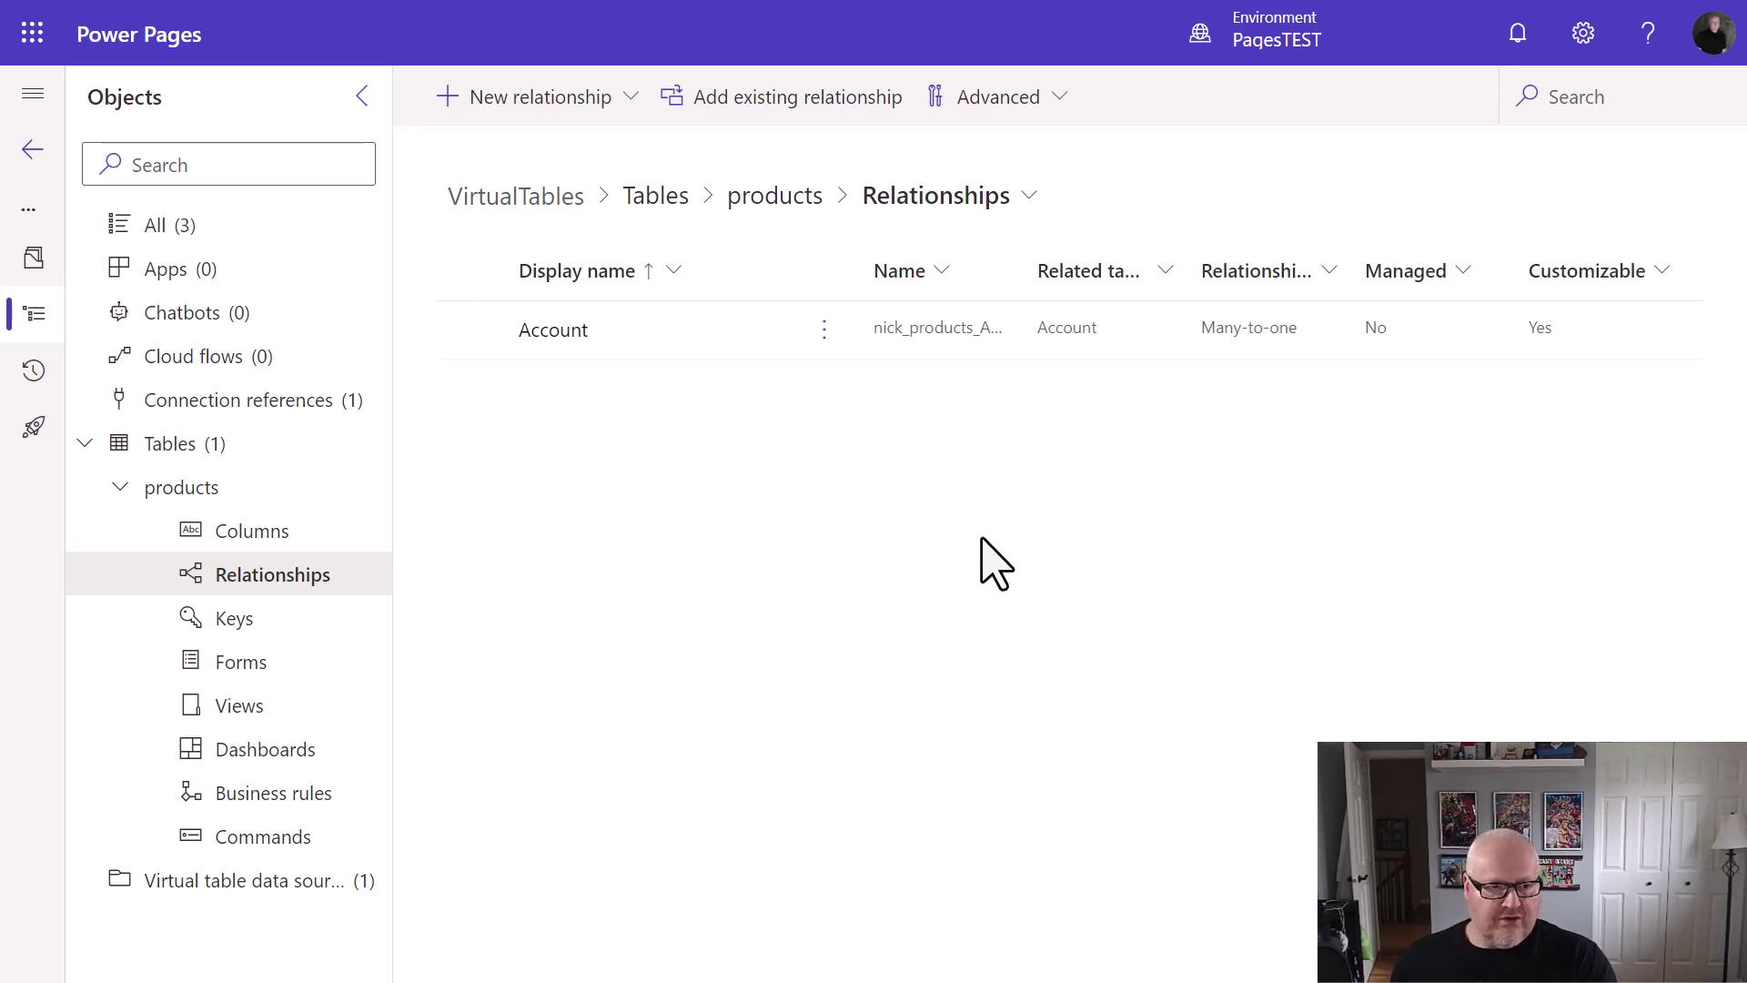
# Show the hidden Account column in the products data grid and save the column choice
pyautogui.click(271, 487)
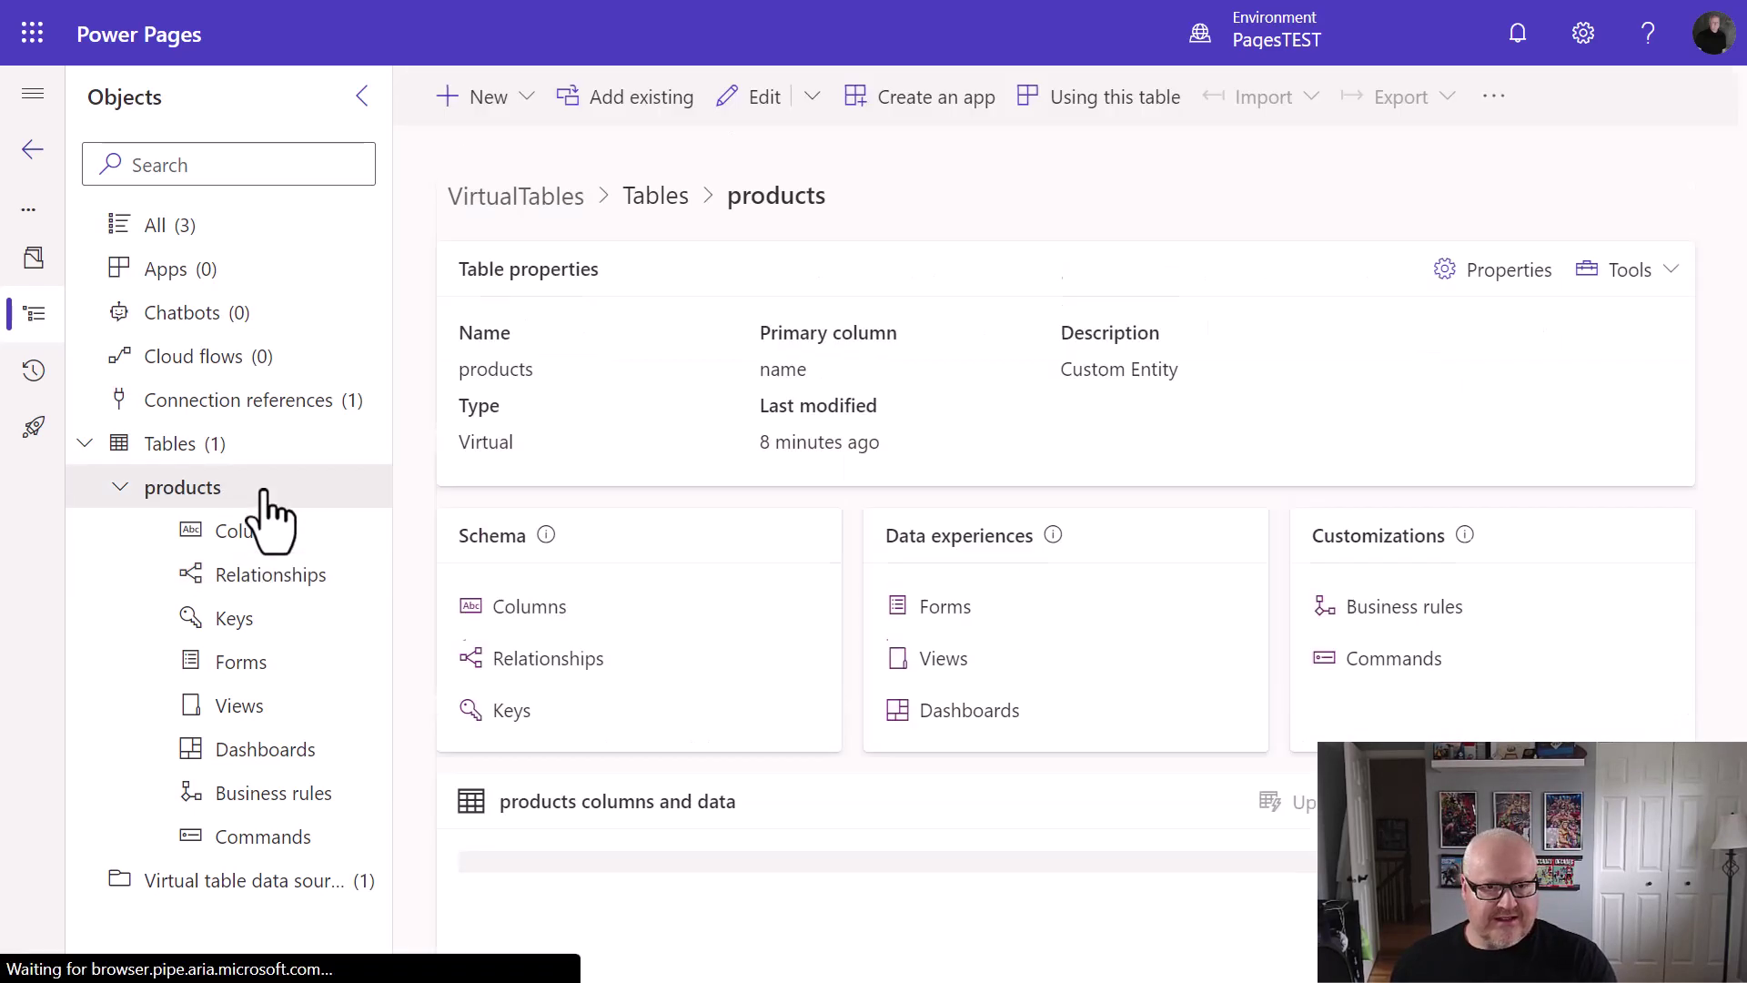
pyautogui.scroll(-5, 992, 510)
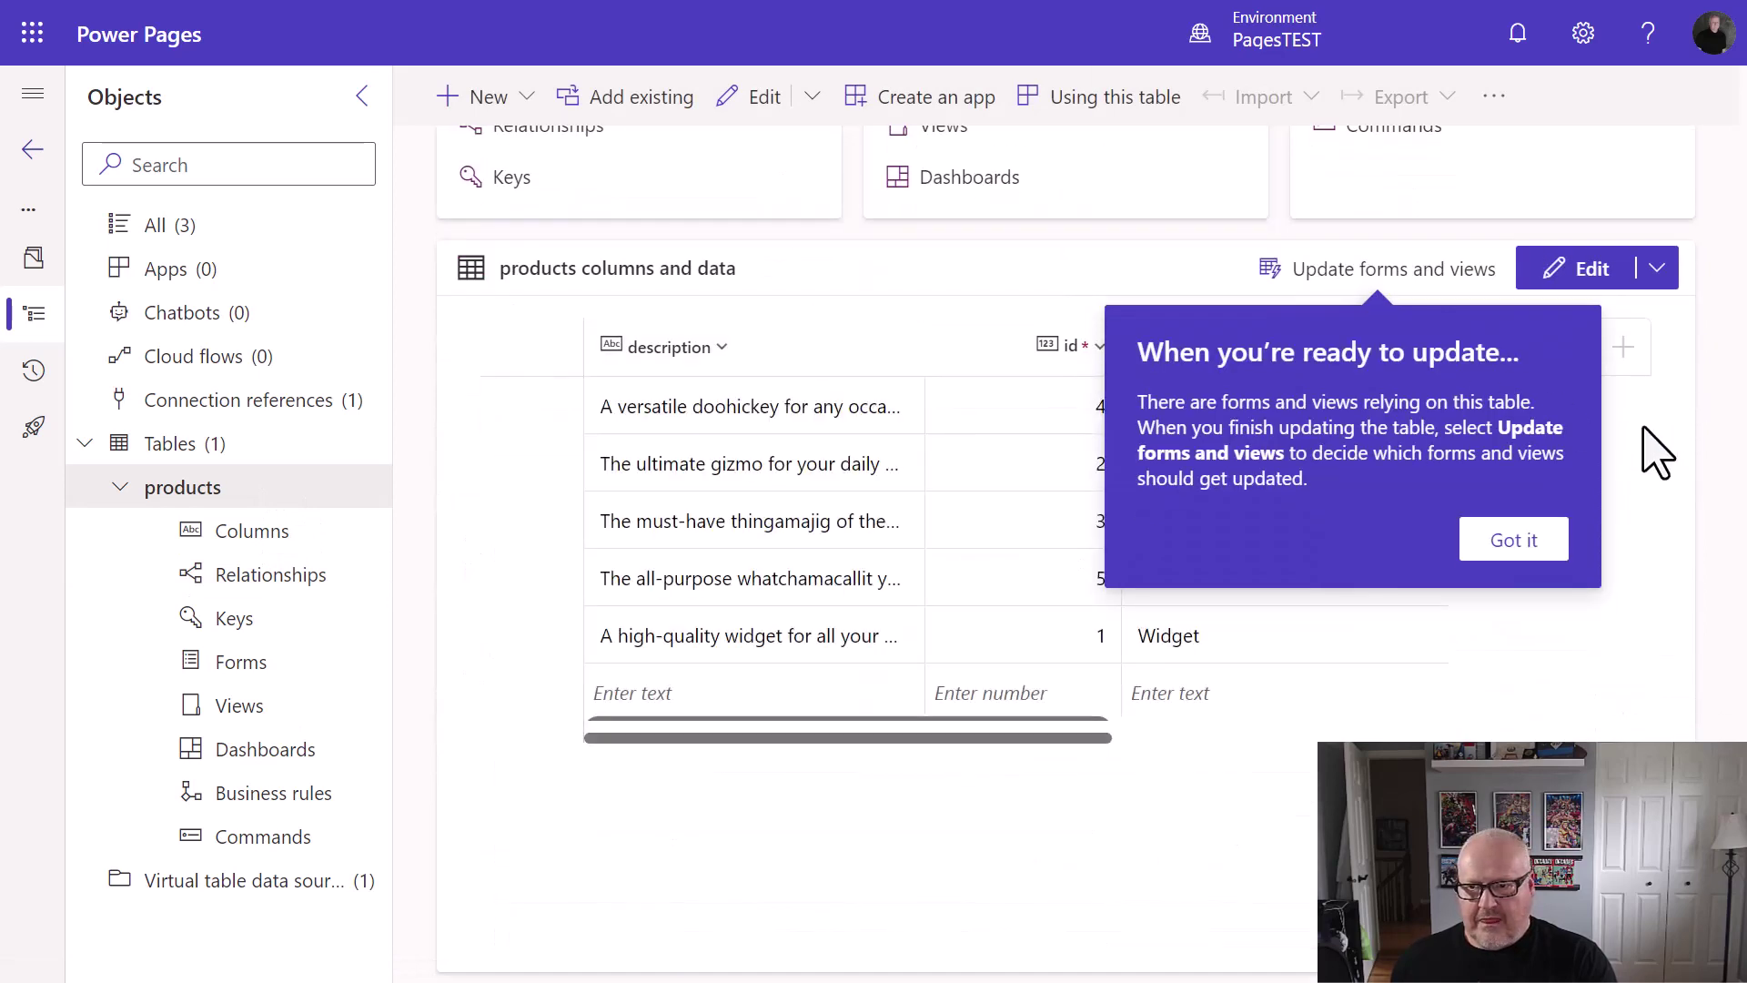
pyautogui.click(1513, 542)
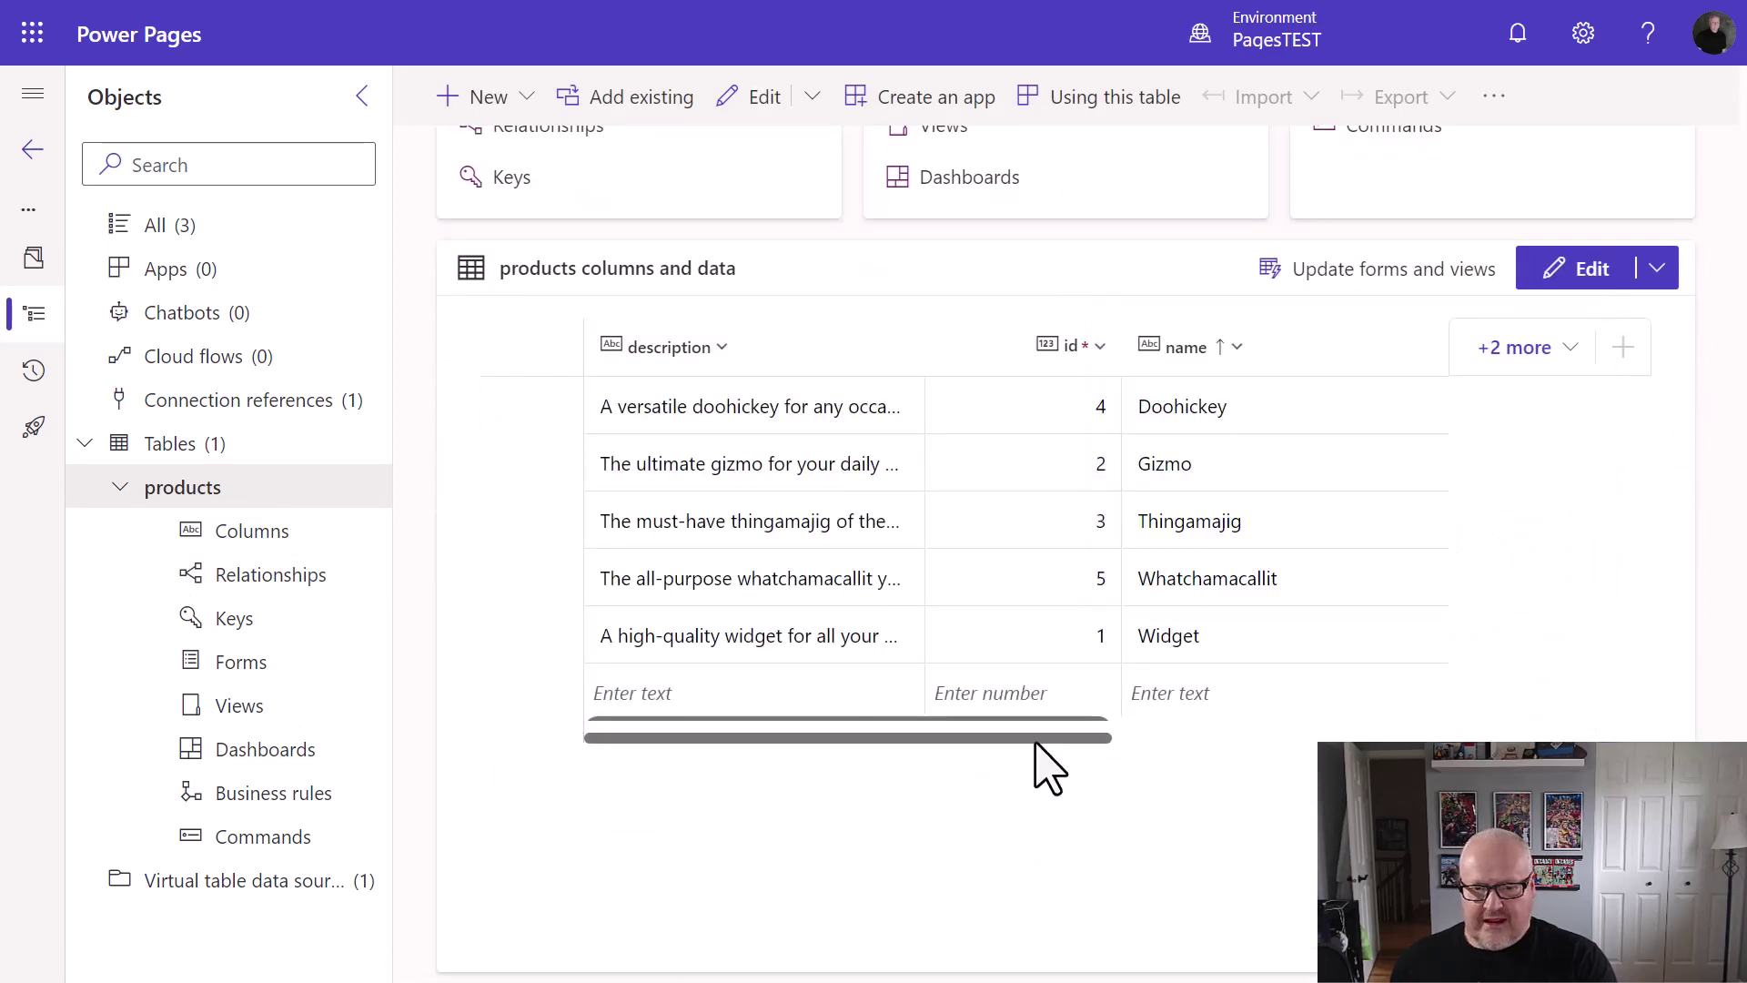
pyautogui.moveTo(1038, 738); pyautogui.dragTo(1419, 739)
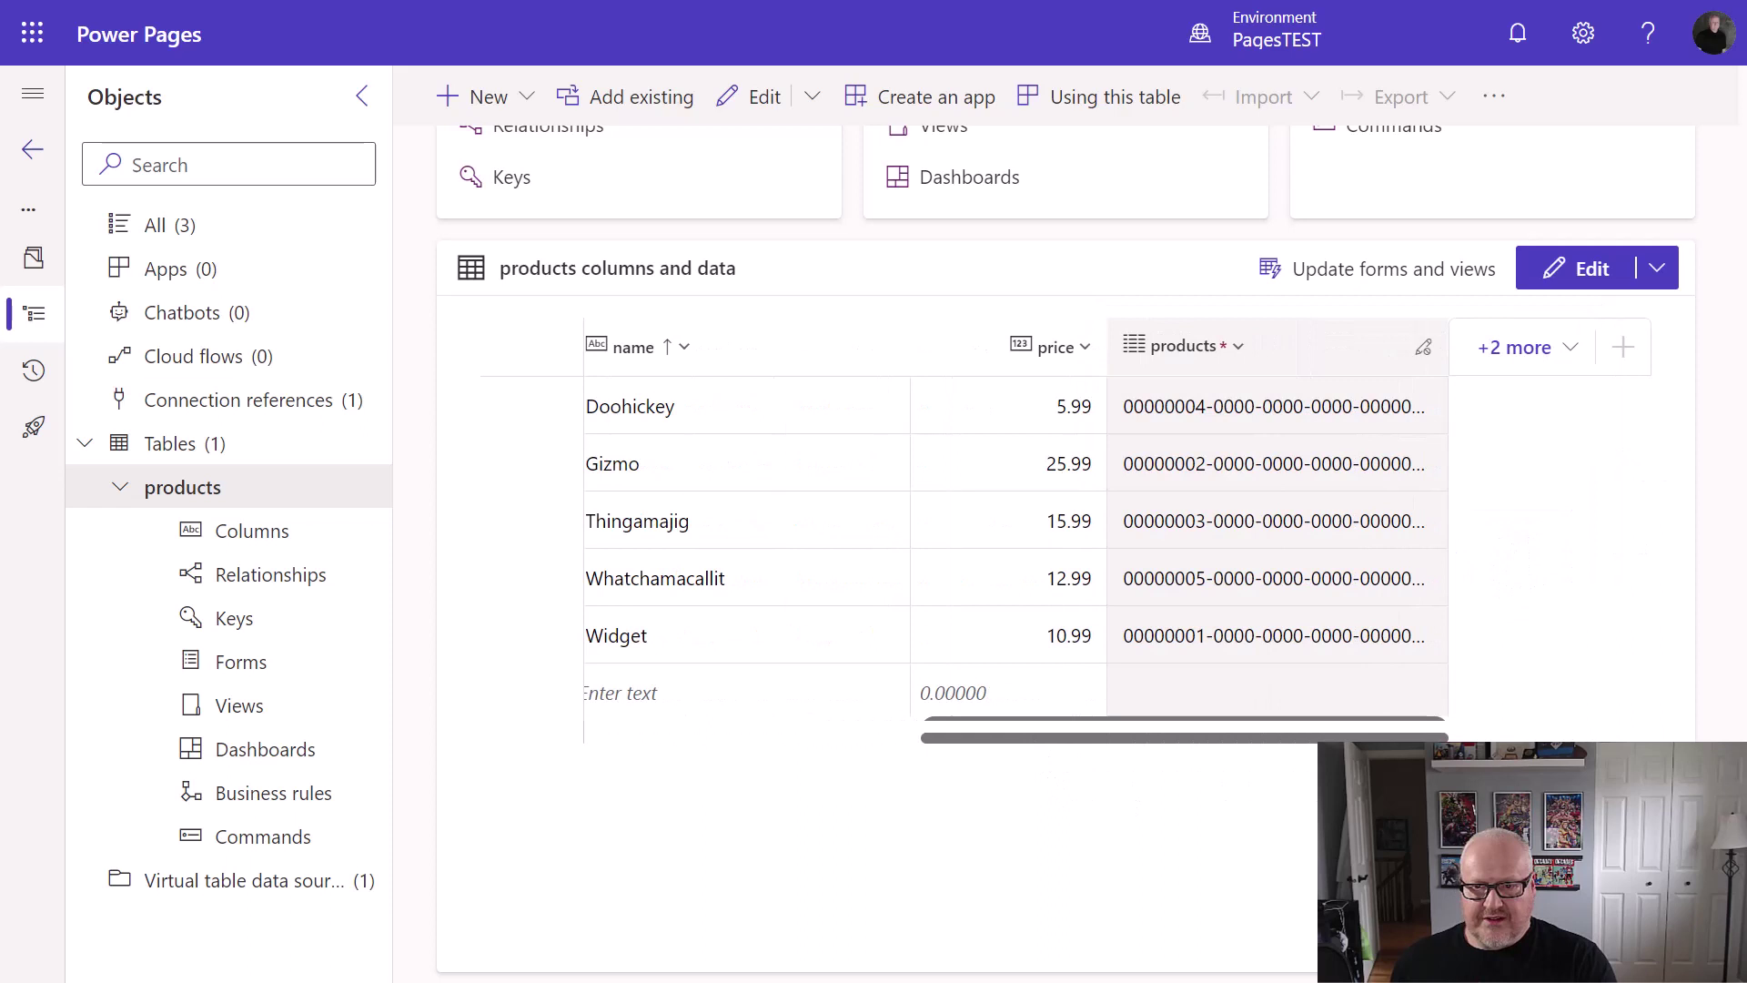
pyautogui.click(1511, 360)
pyautogui.scroll(-1, 1265, 687)
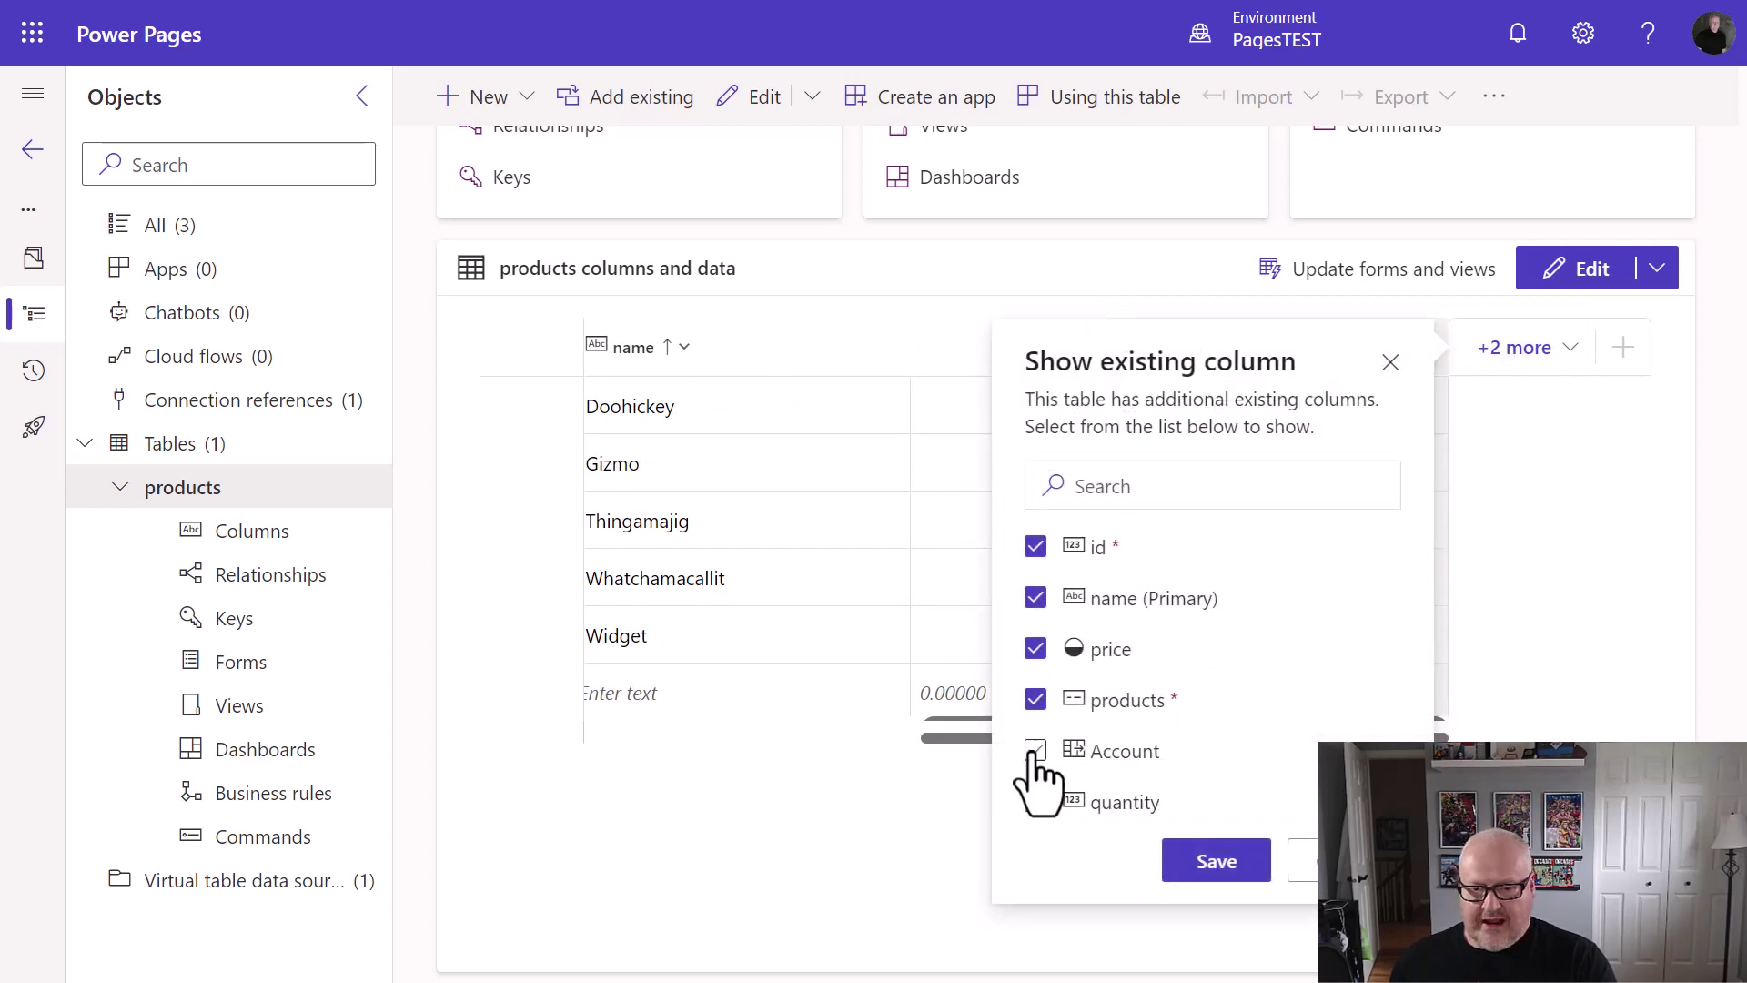
pyautogui.click(1036, 750)
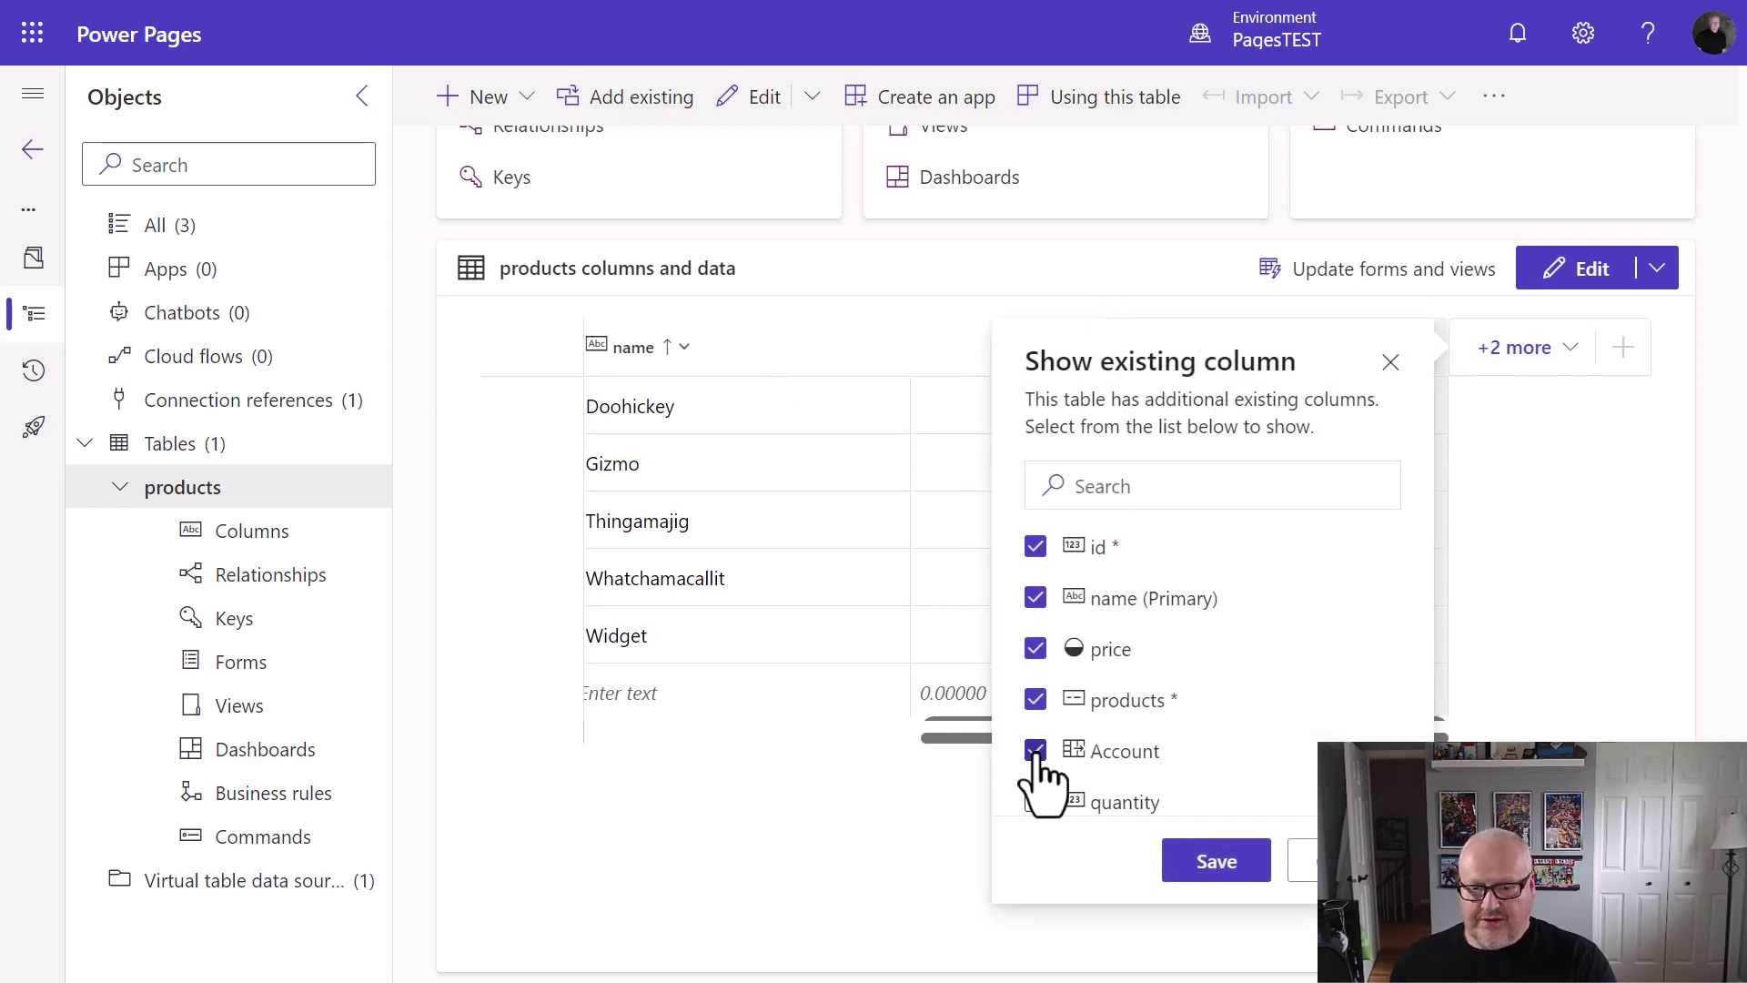
pyautogui.click(1220, 865)
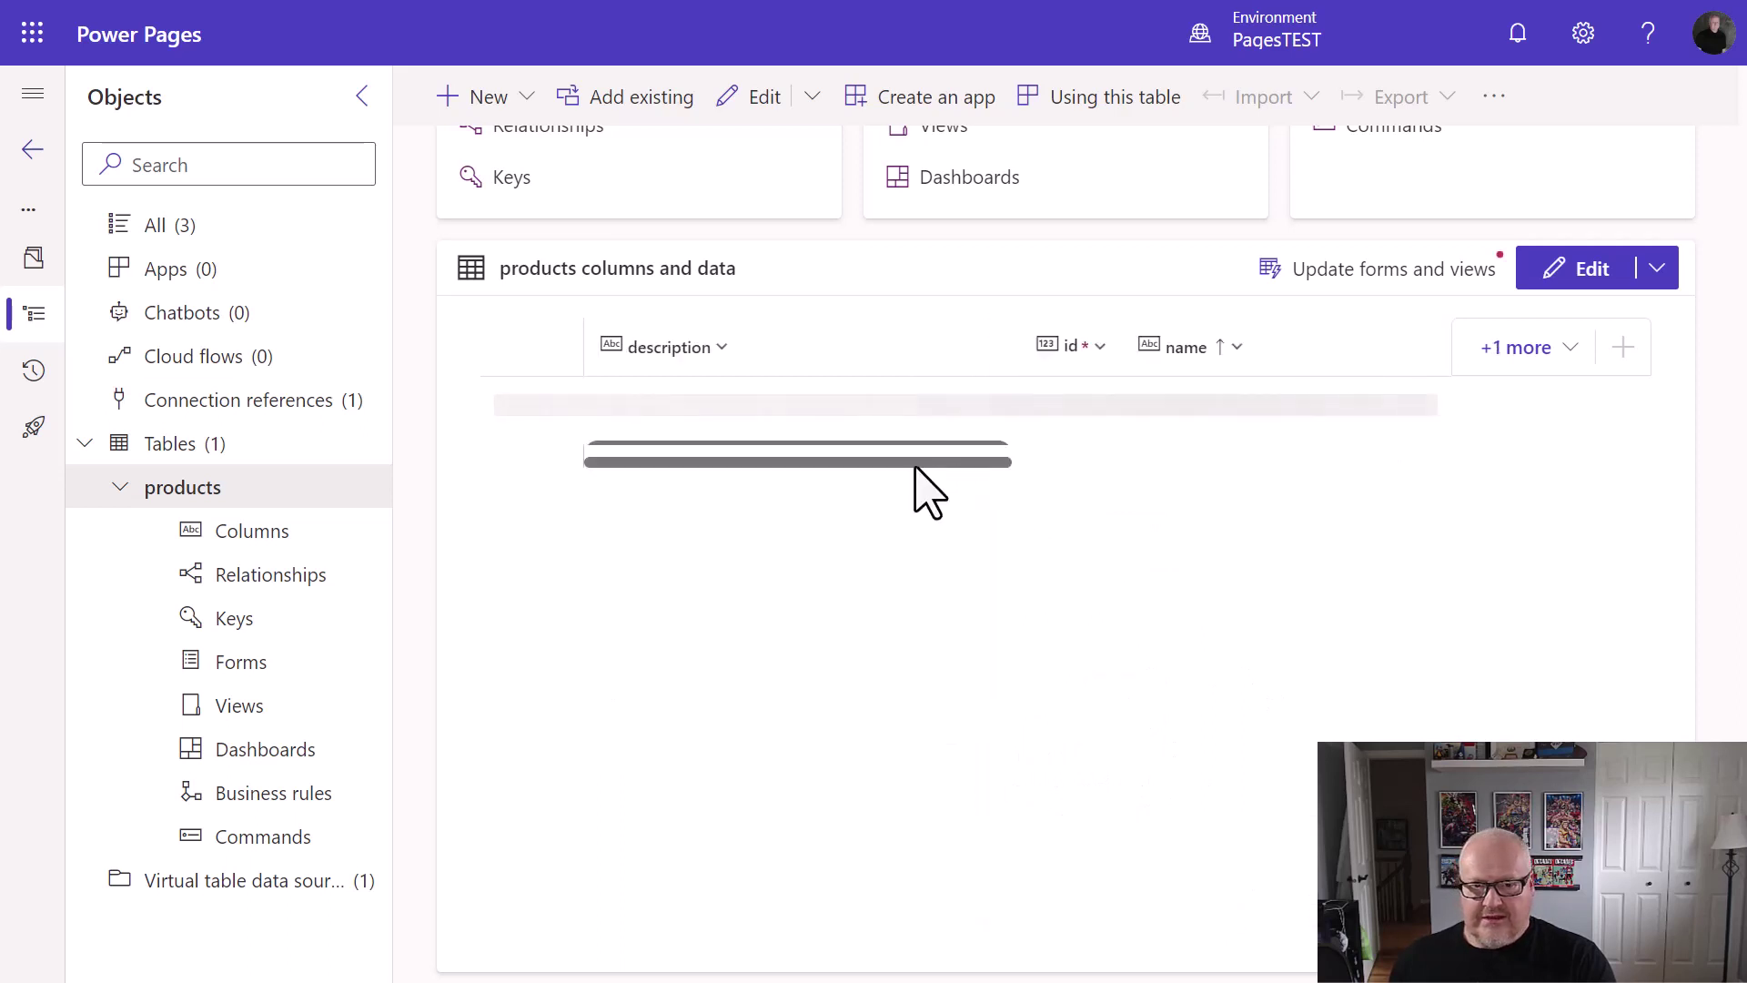
# Open the Doohickey row's Account lookup cell, then leave it unedited
pyautogui.moveTo(913, 739); pyautogui.dragTo(1352, 739)
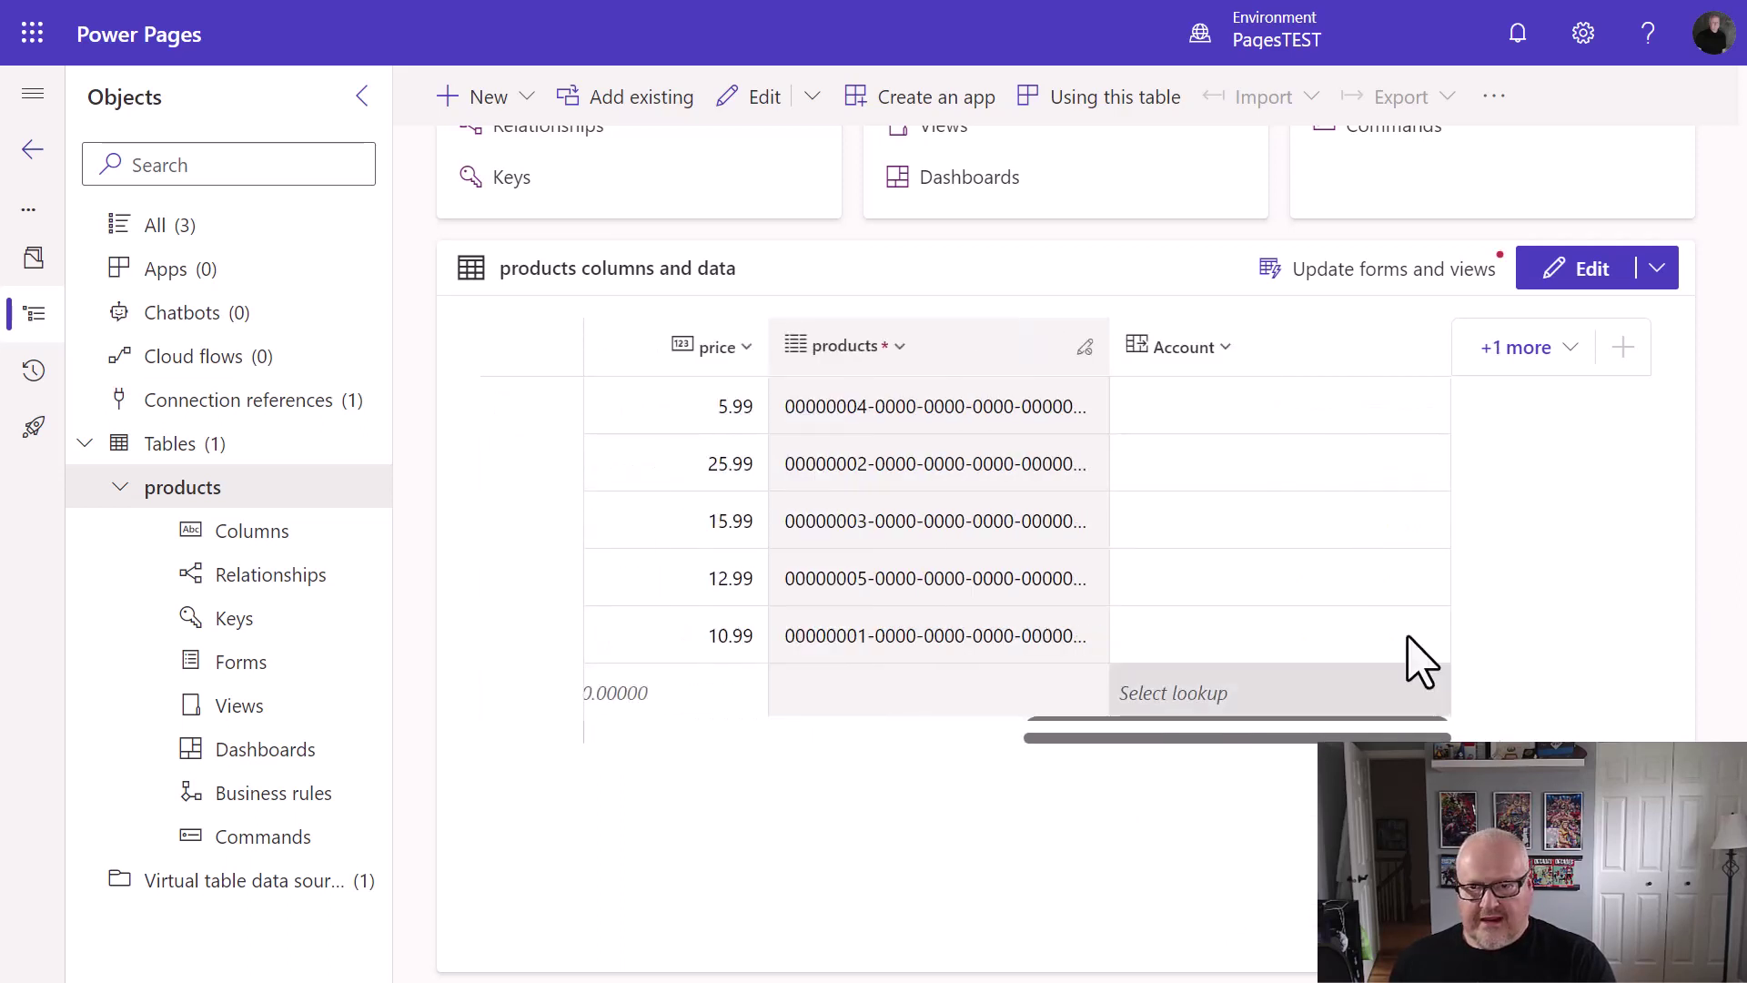
pyautogui.click(1312, 435)
pyautogui.click(1312, 441)
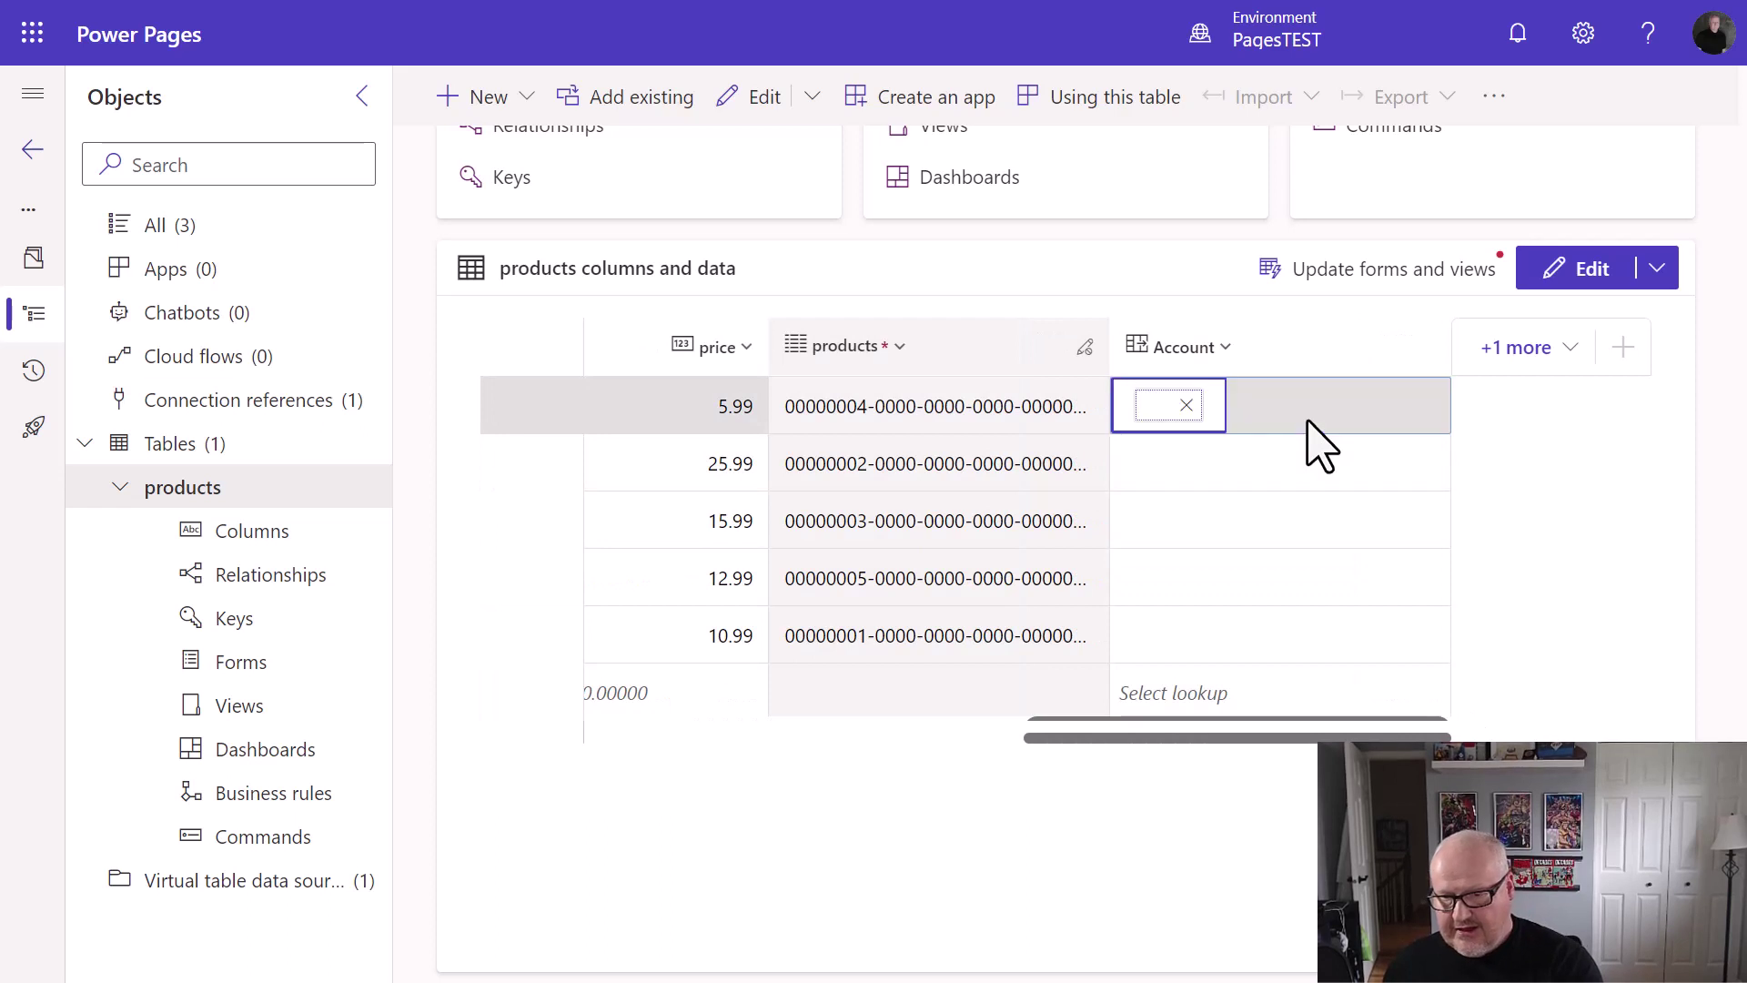
pyautogui.click(1334, 429)
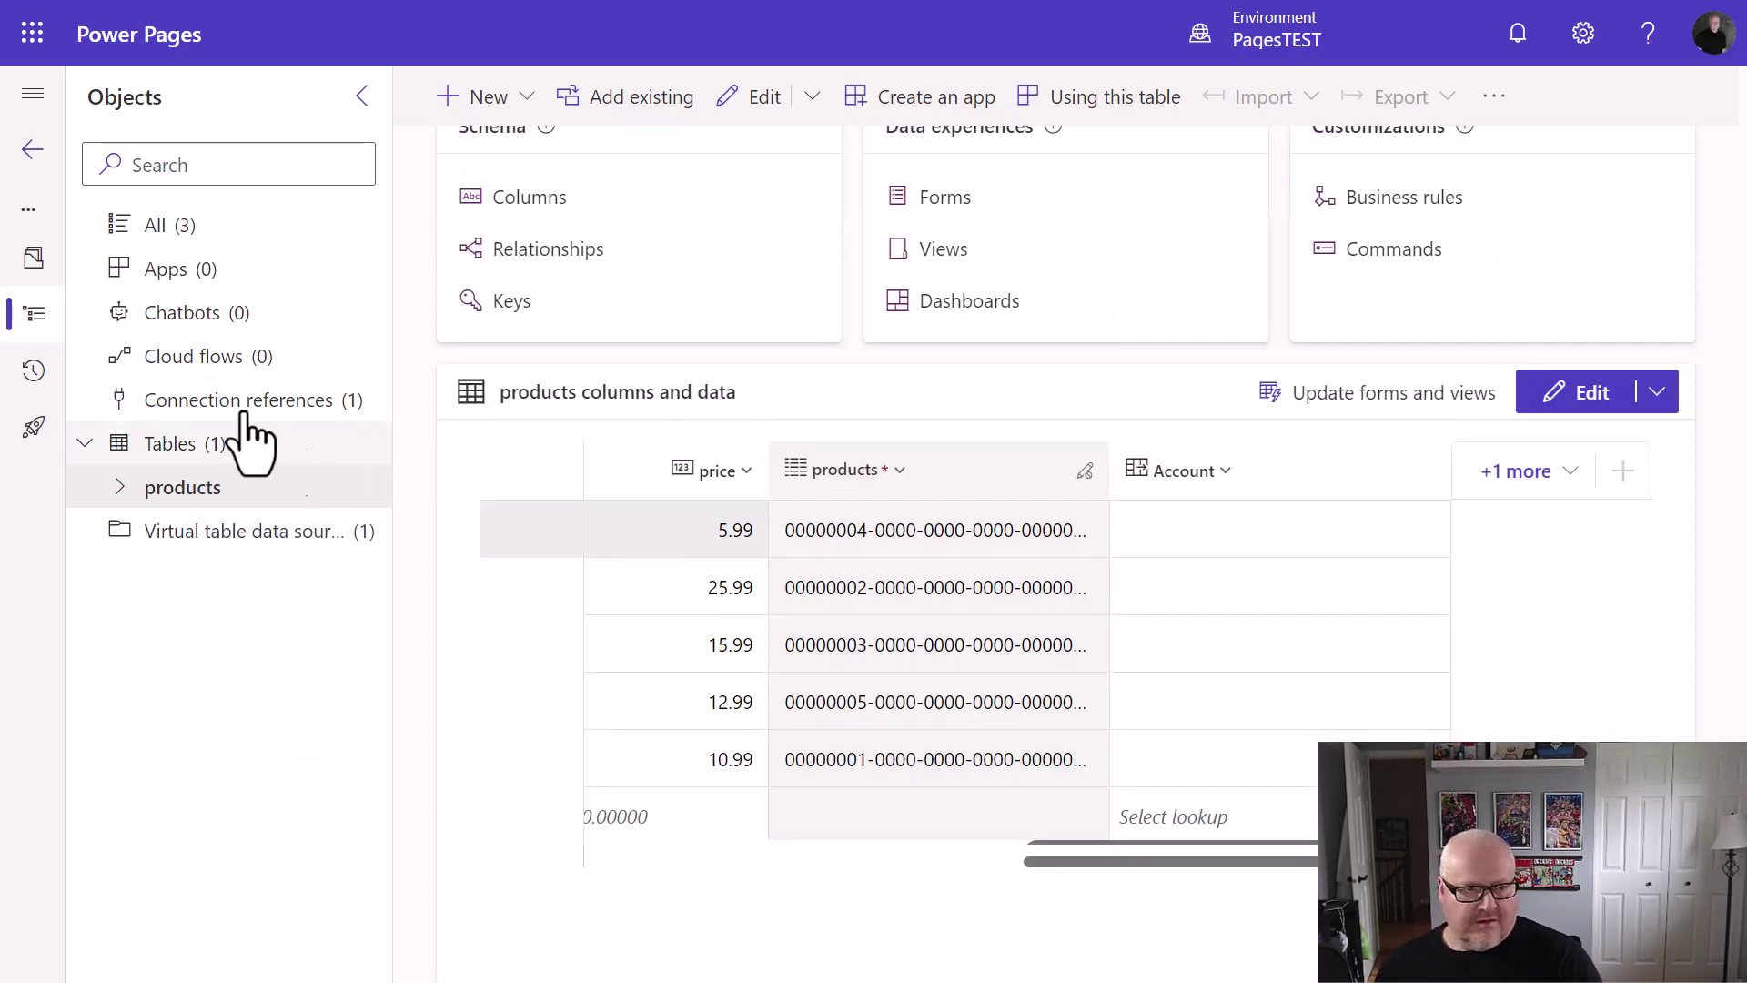
# Open Site 2's Data workspace from Home and add the Account column to the products grid
pyautogui.click(33, 151)
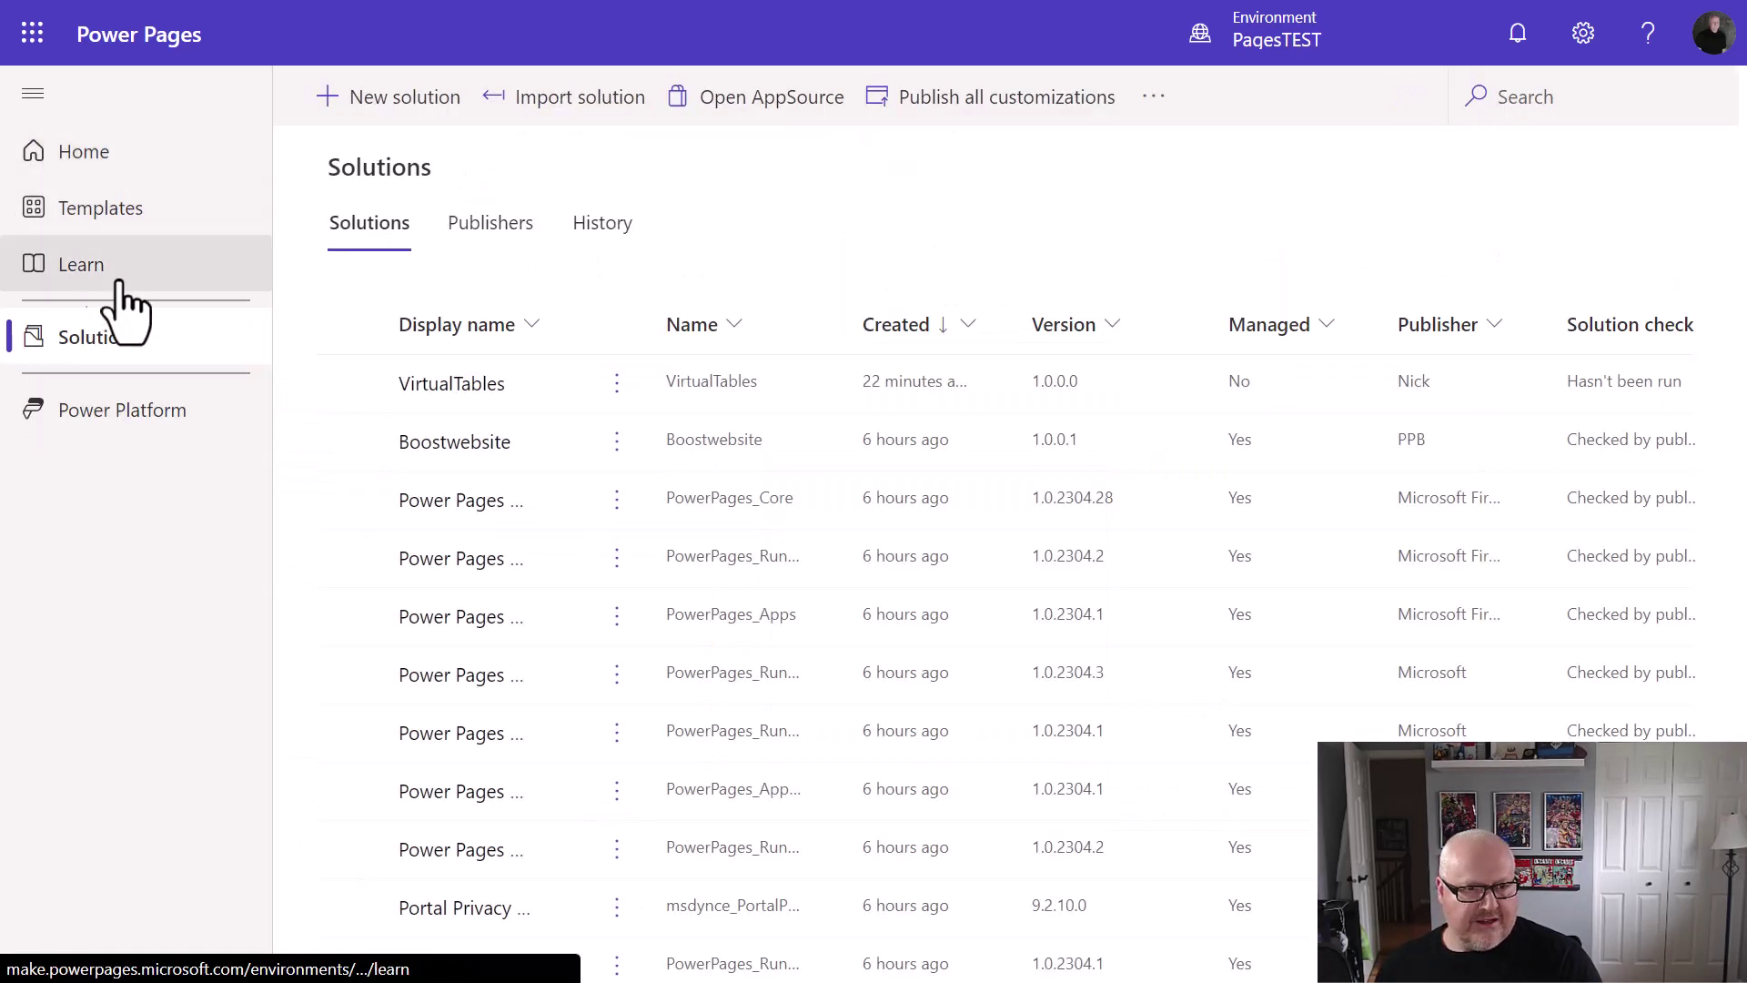
pyautogui.click(111, 153)
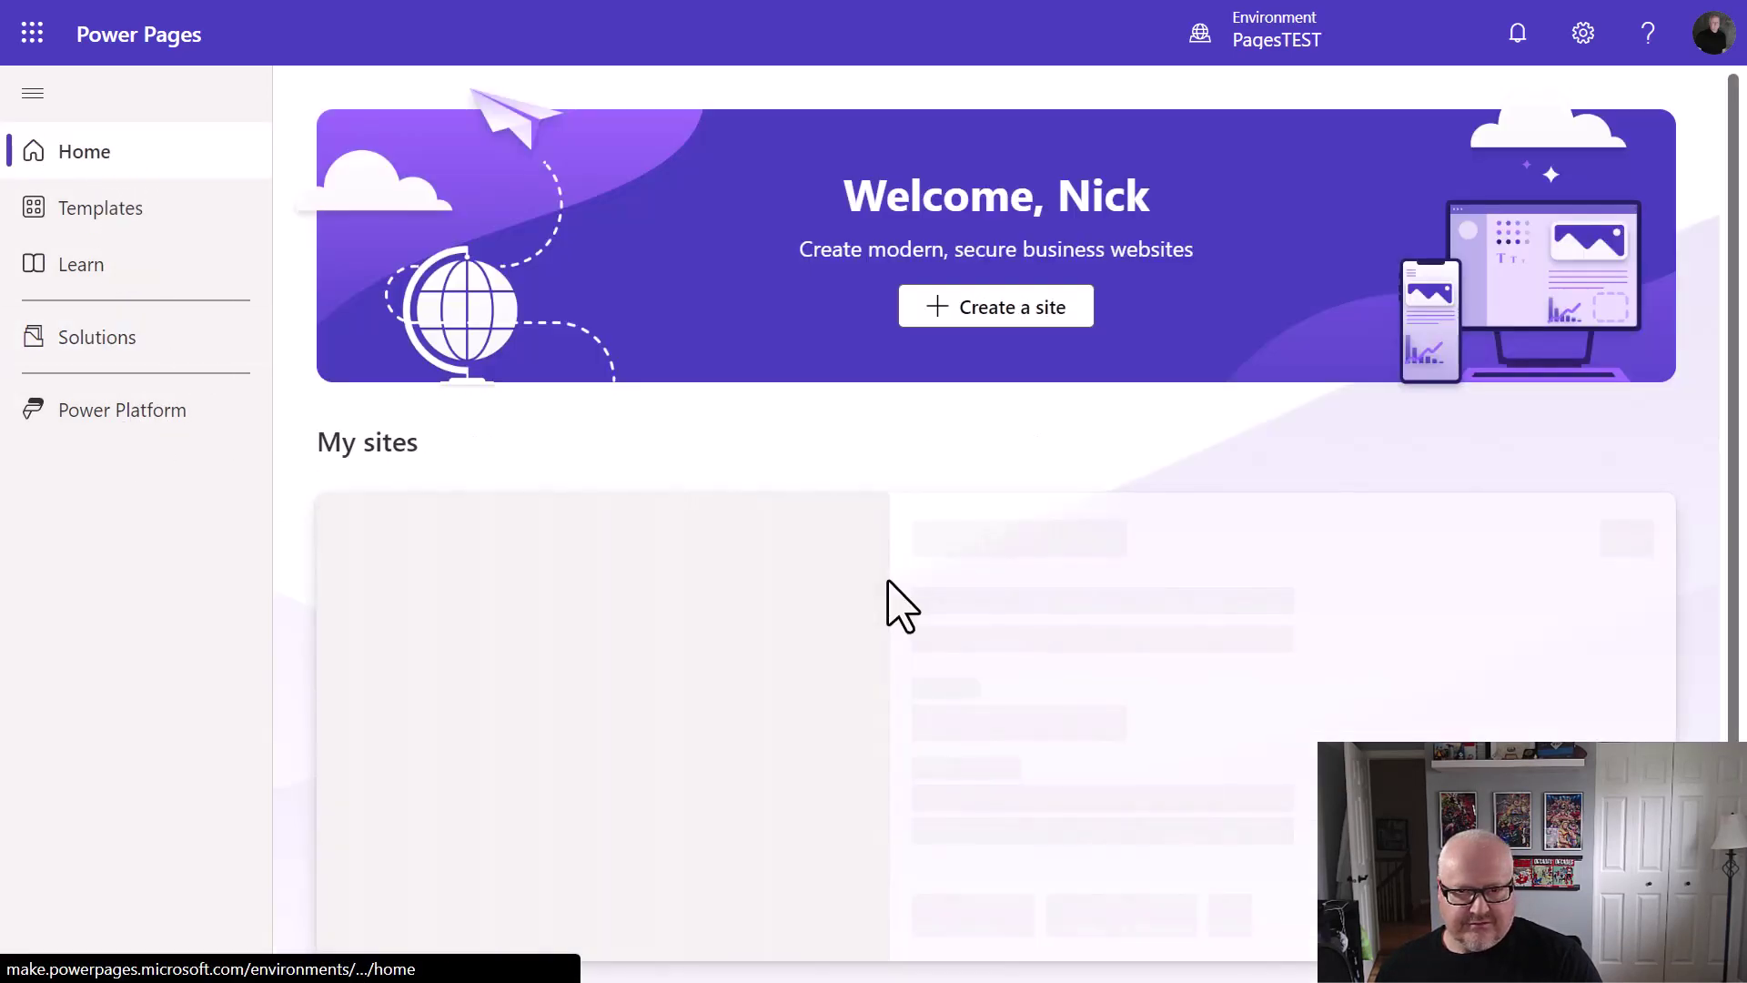
pyautogui.click(893, 878)
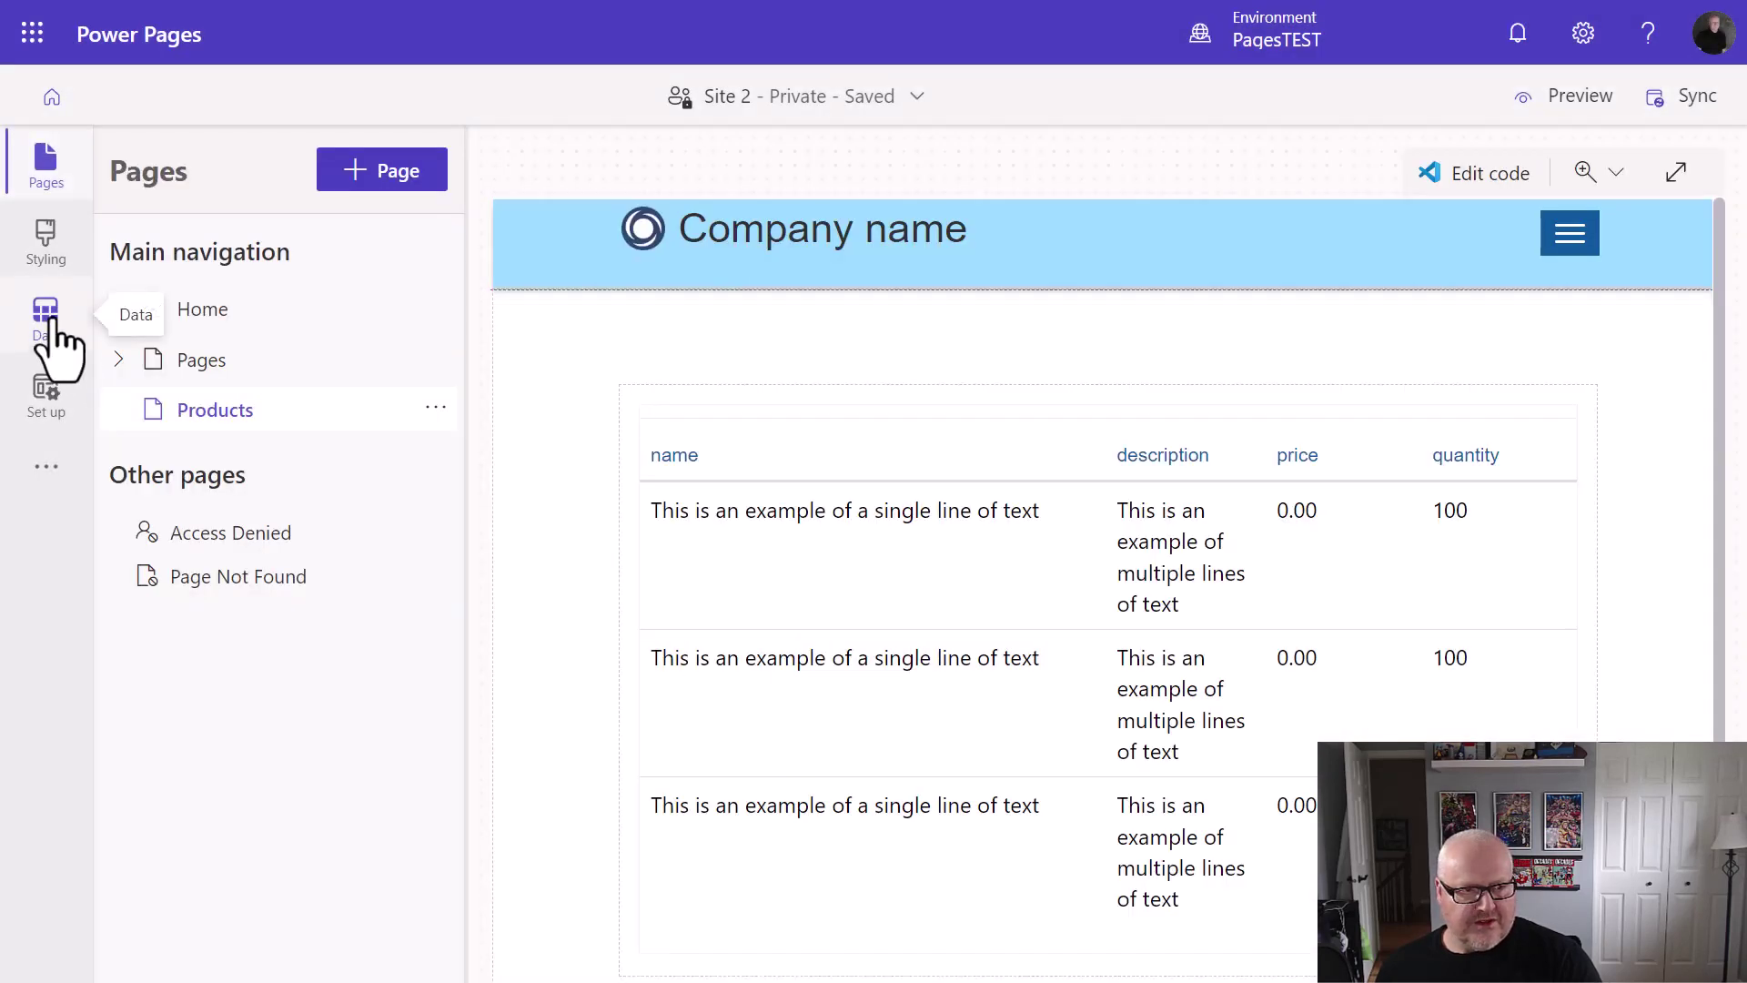
pyautogui.click(47, 318)
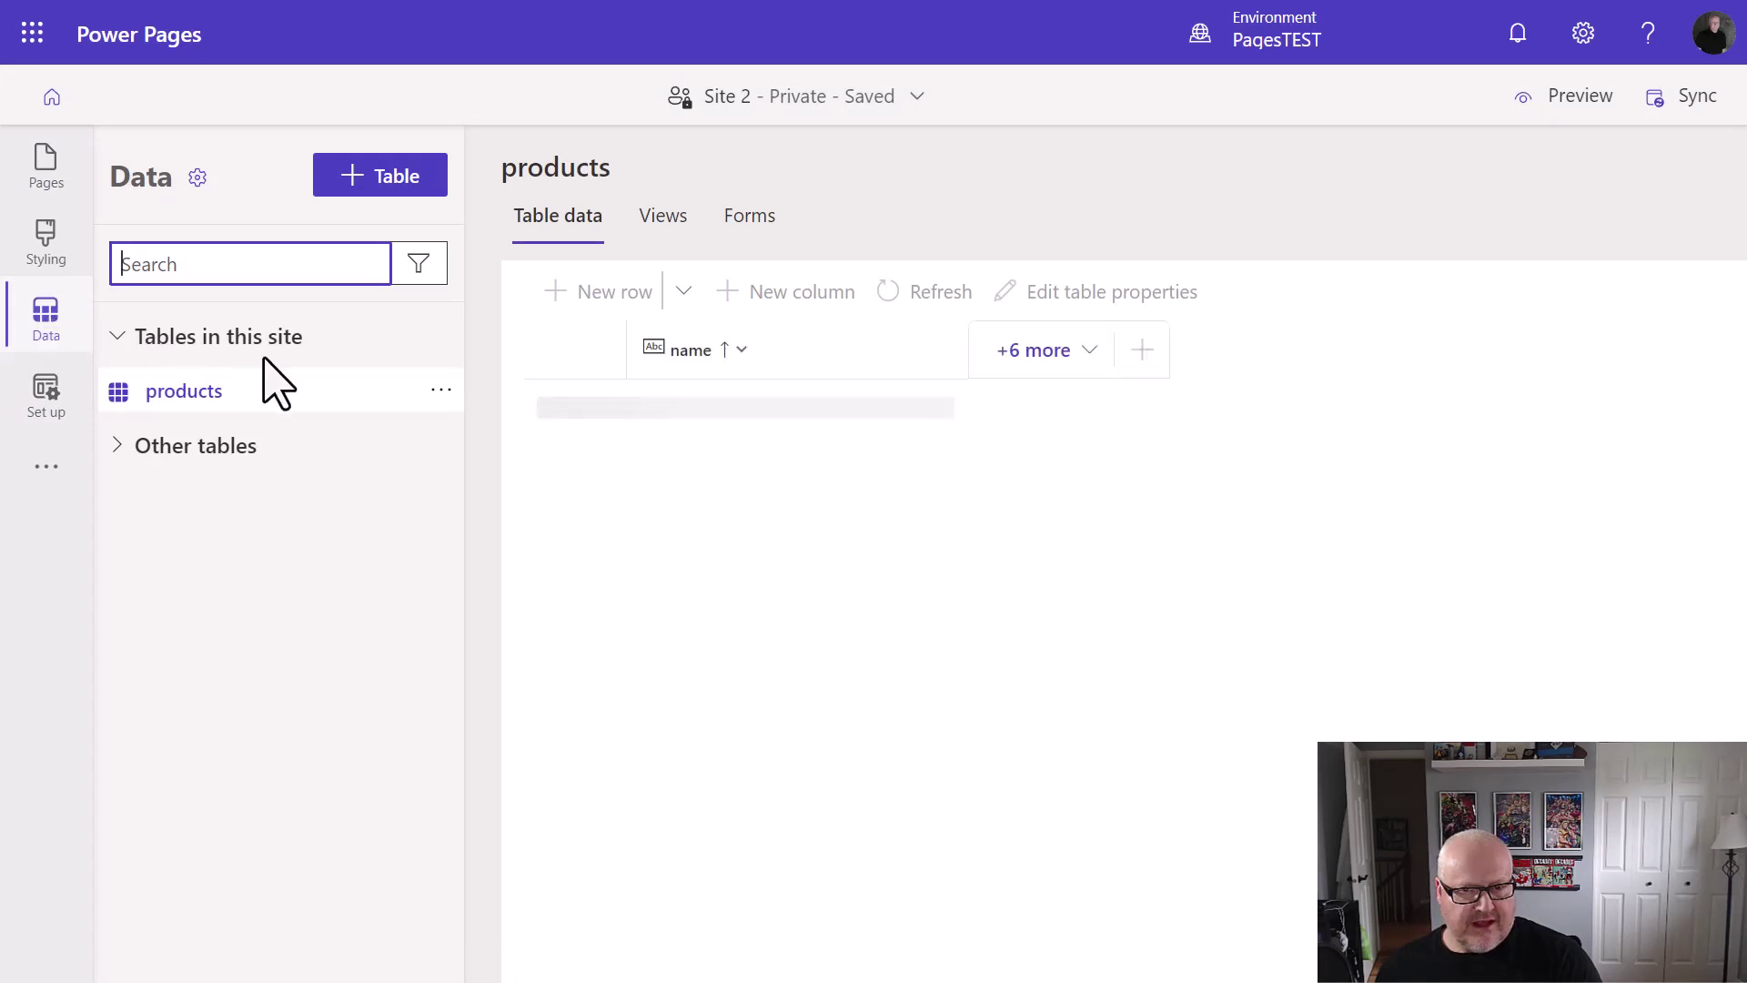
pyautogui.click(1085, 382)
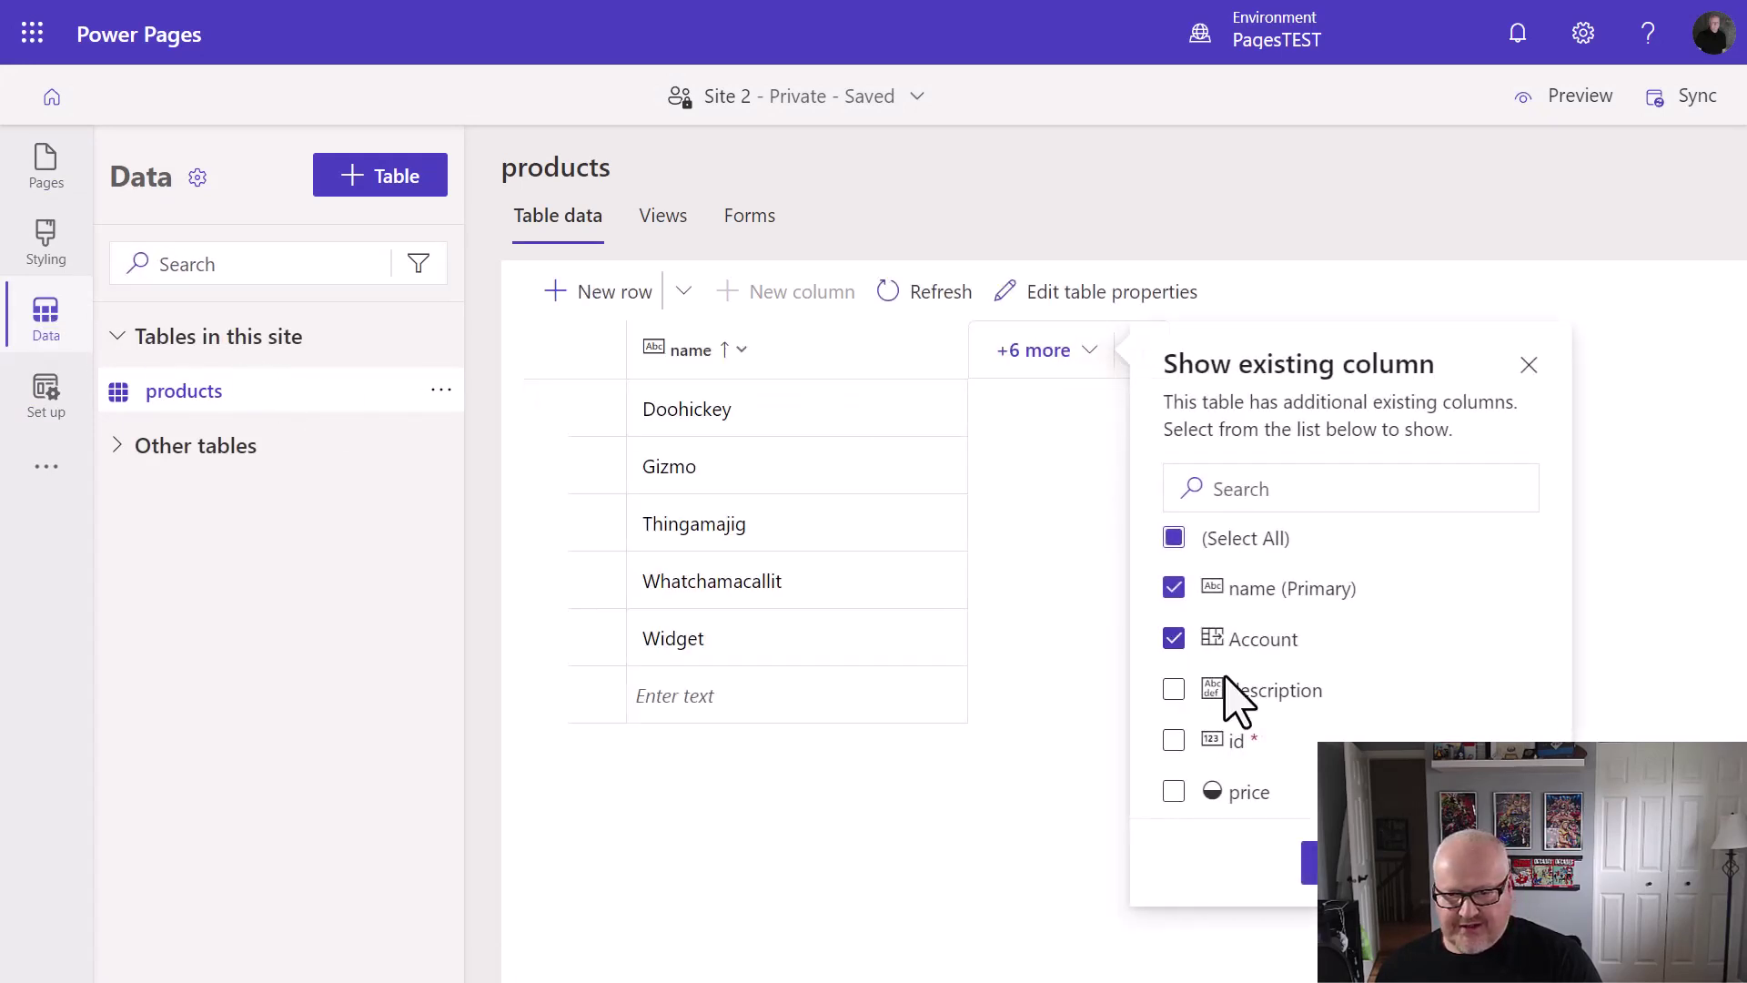
pyautogui.click(1342, 863)
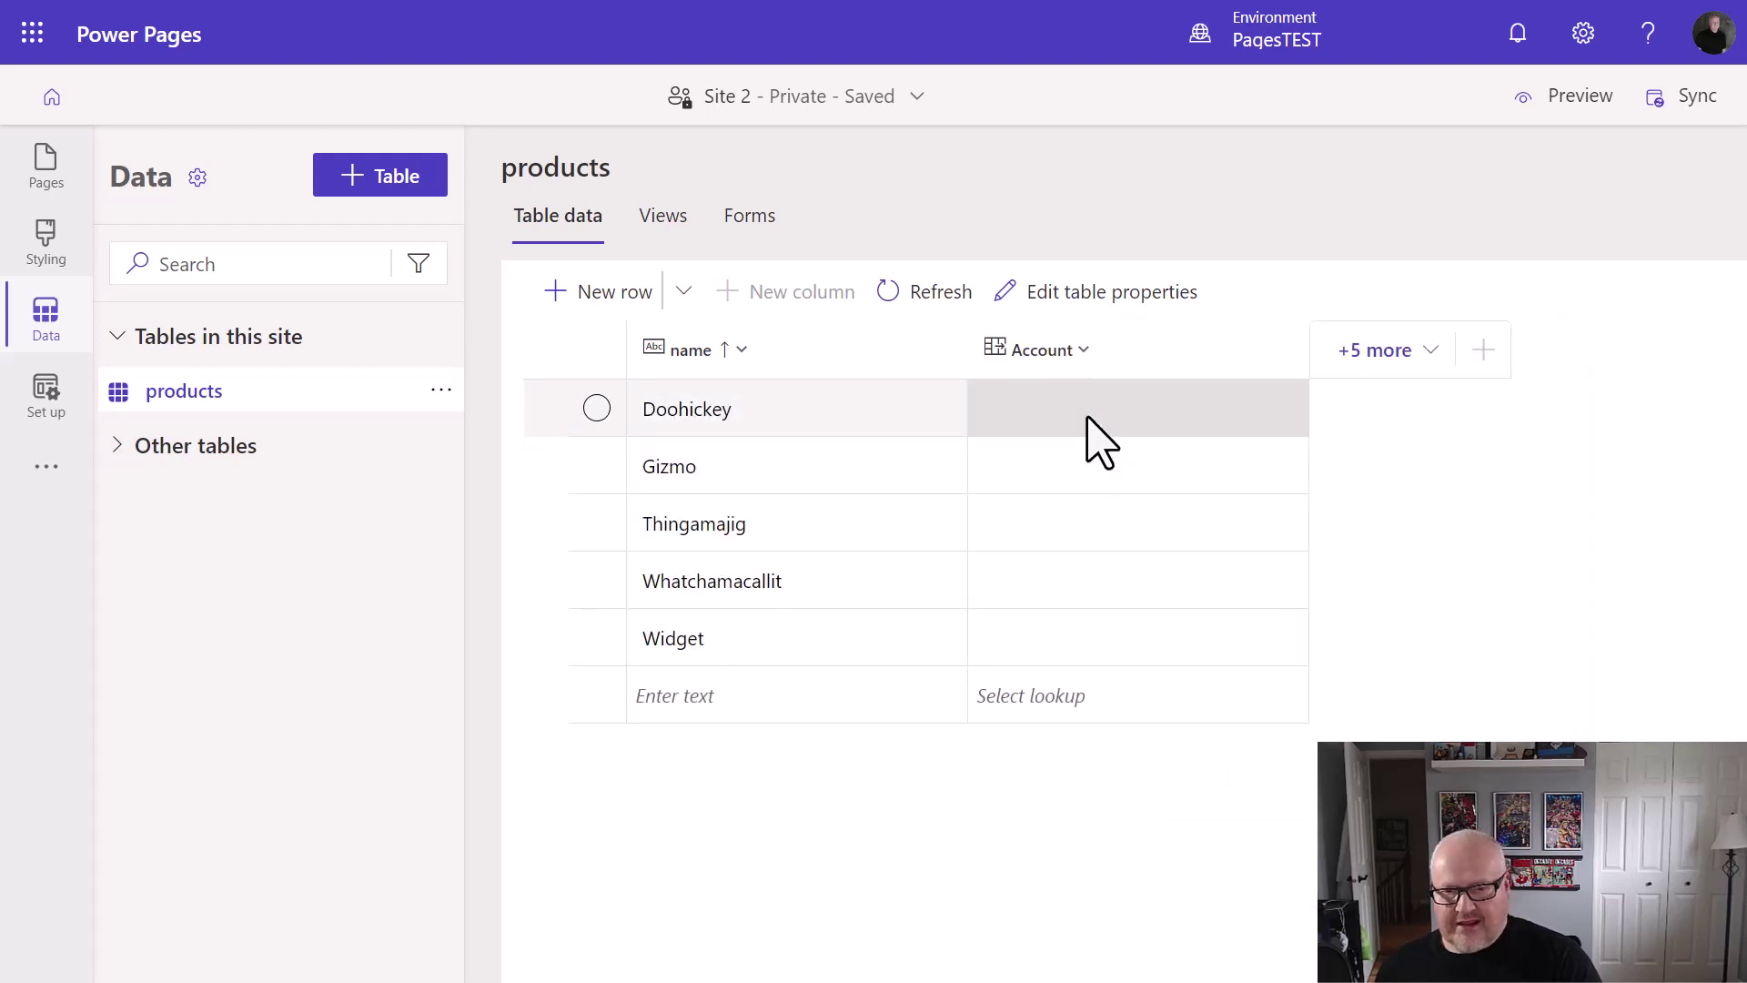
# Assign ABC Corporation to Doohickey, Thingamajig, Whatchamacallit and MNO Company to Gizmo and Widget
pyautogui.click(1066, 410)
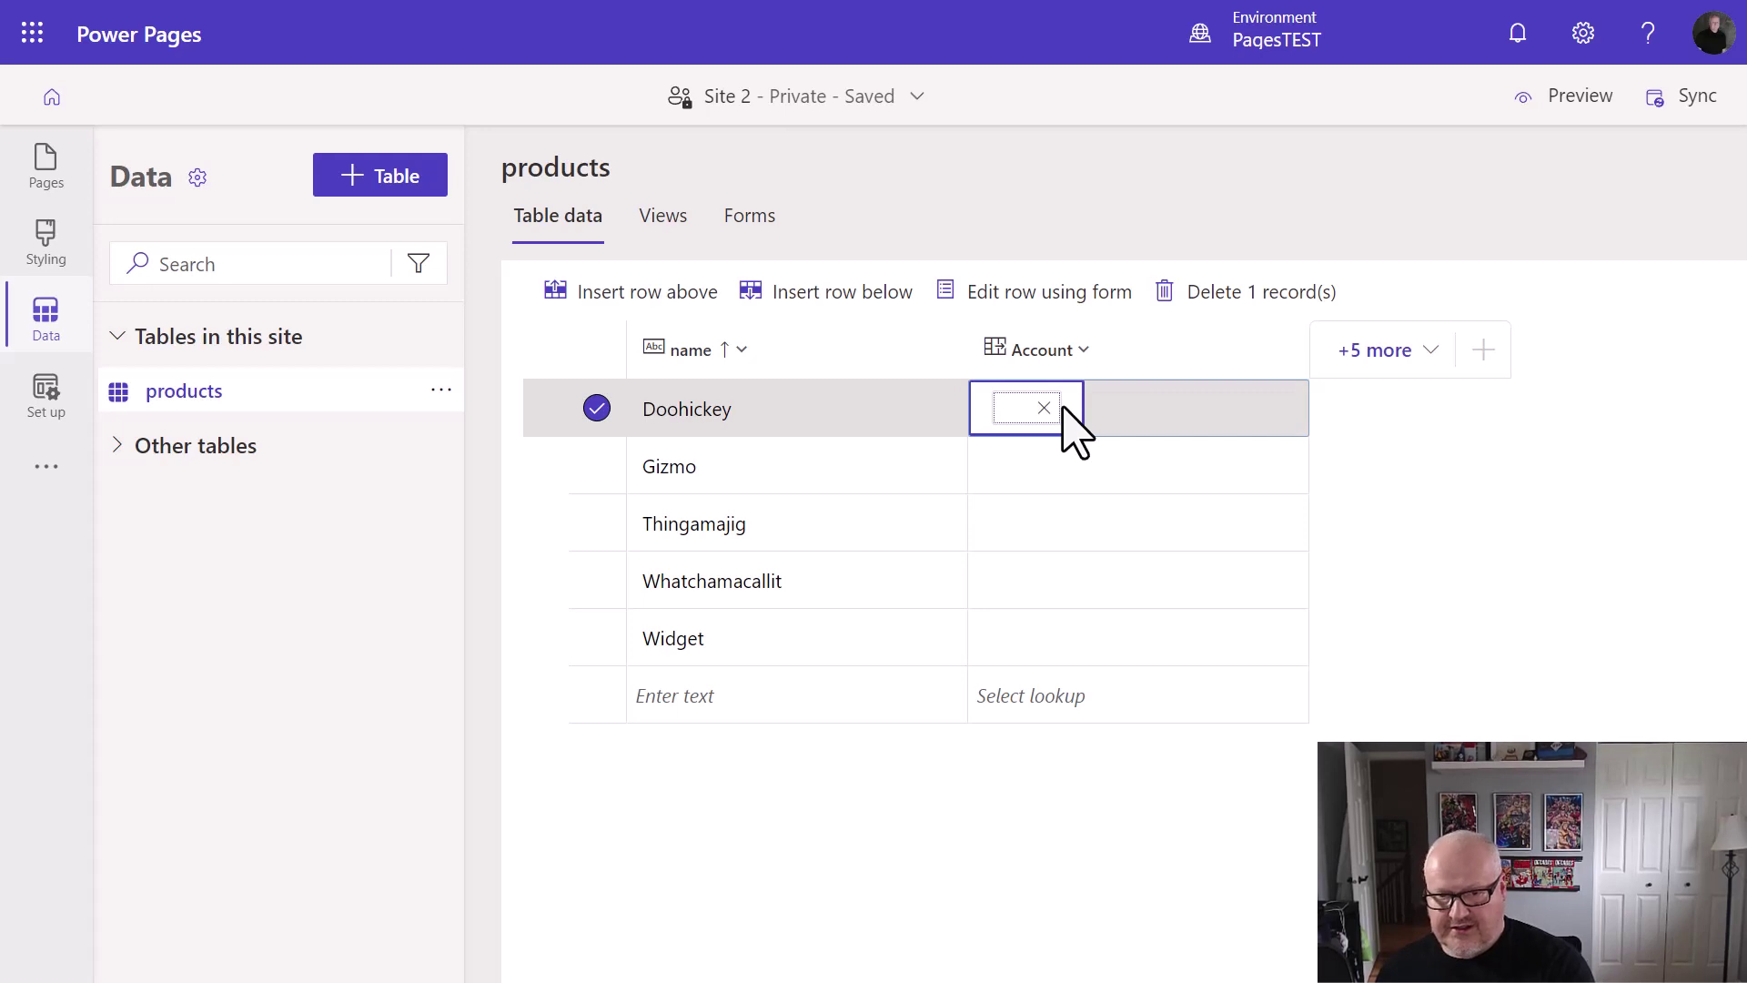
pyautogui.click(1091, 483)
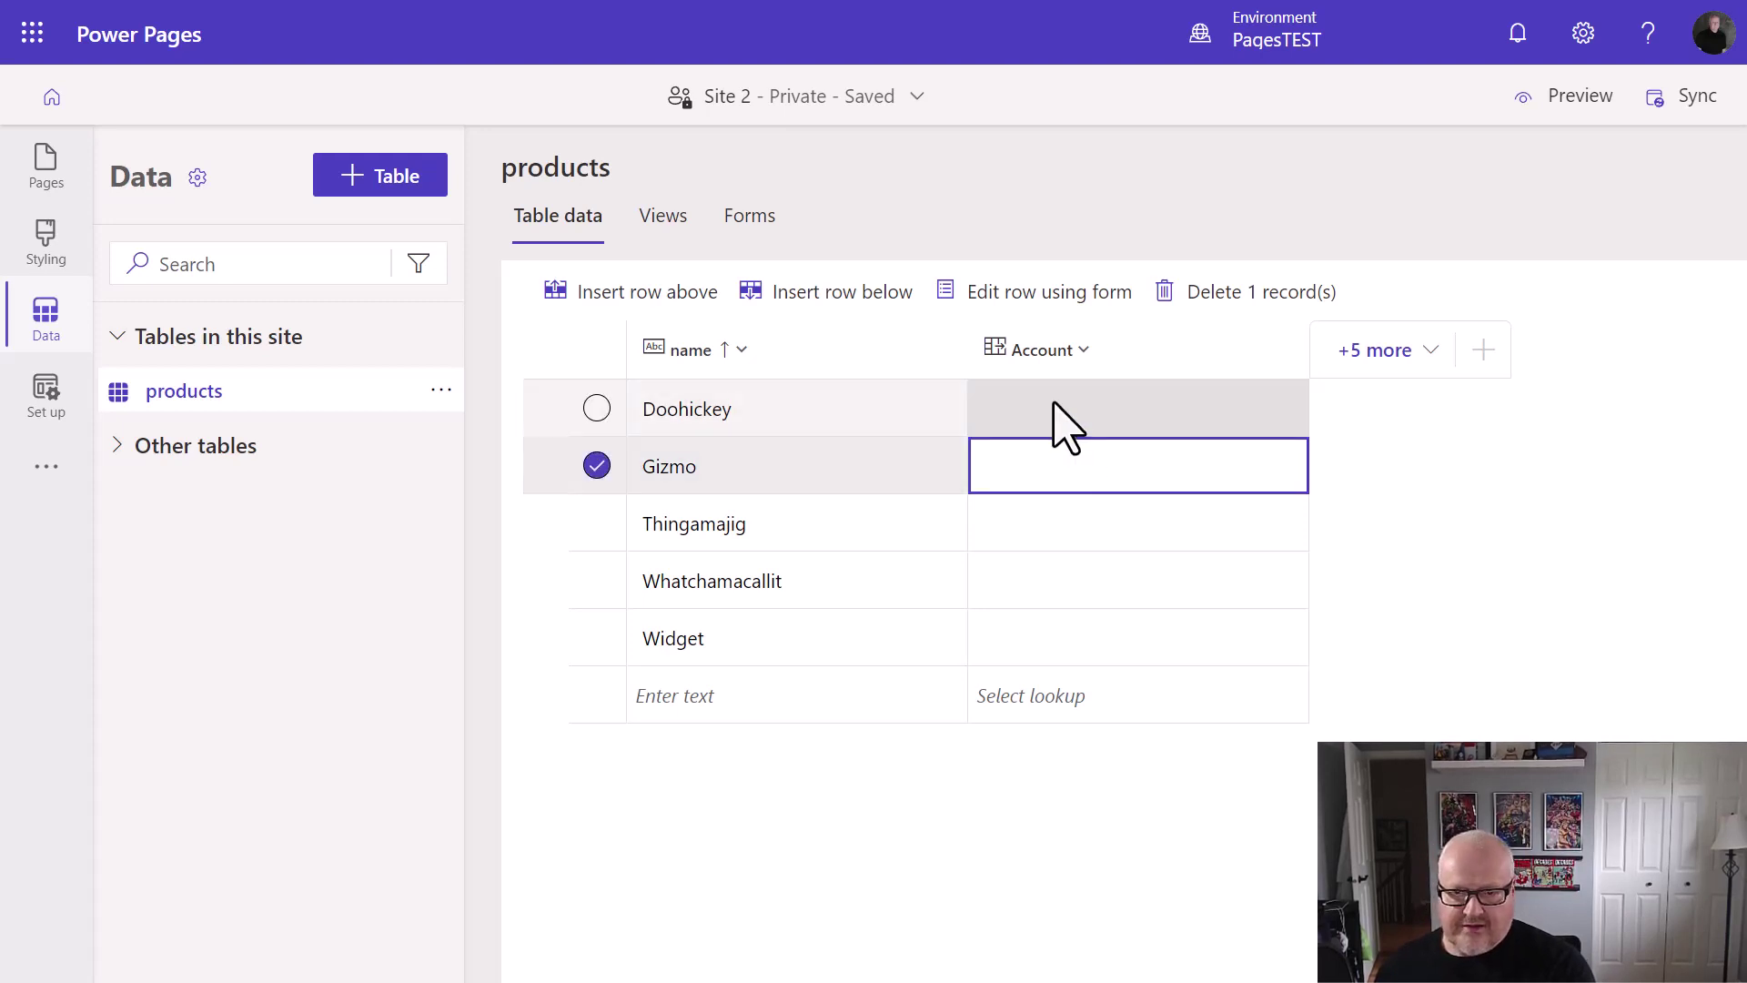
pyautogui.click(1057, 409)
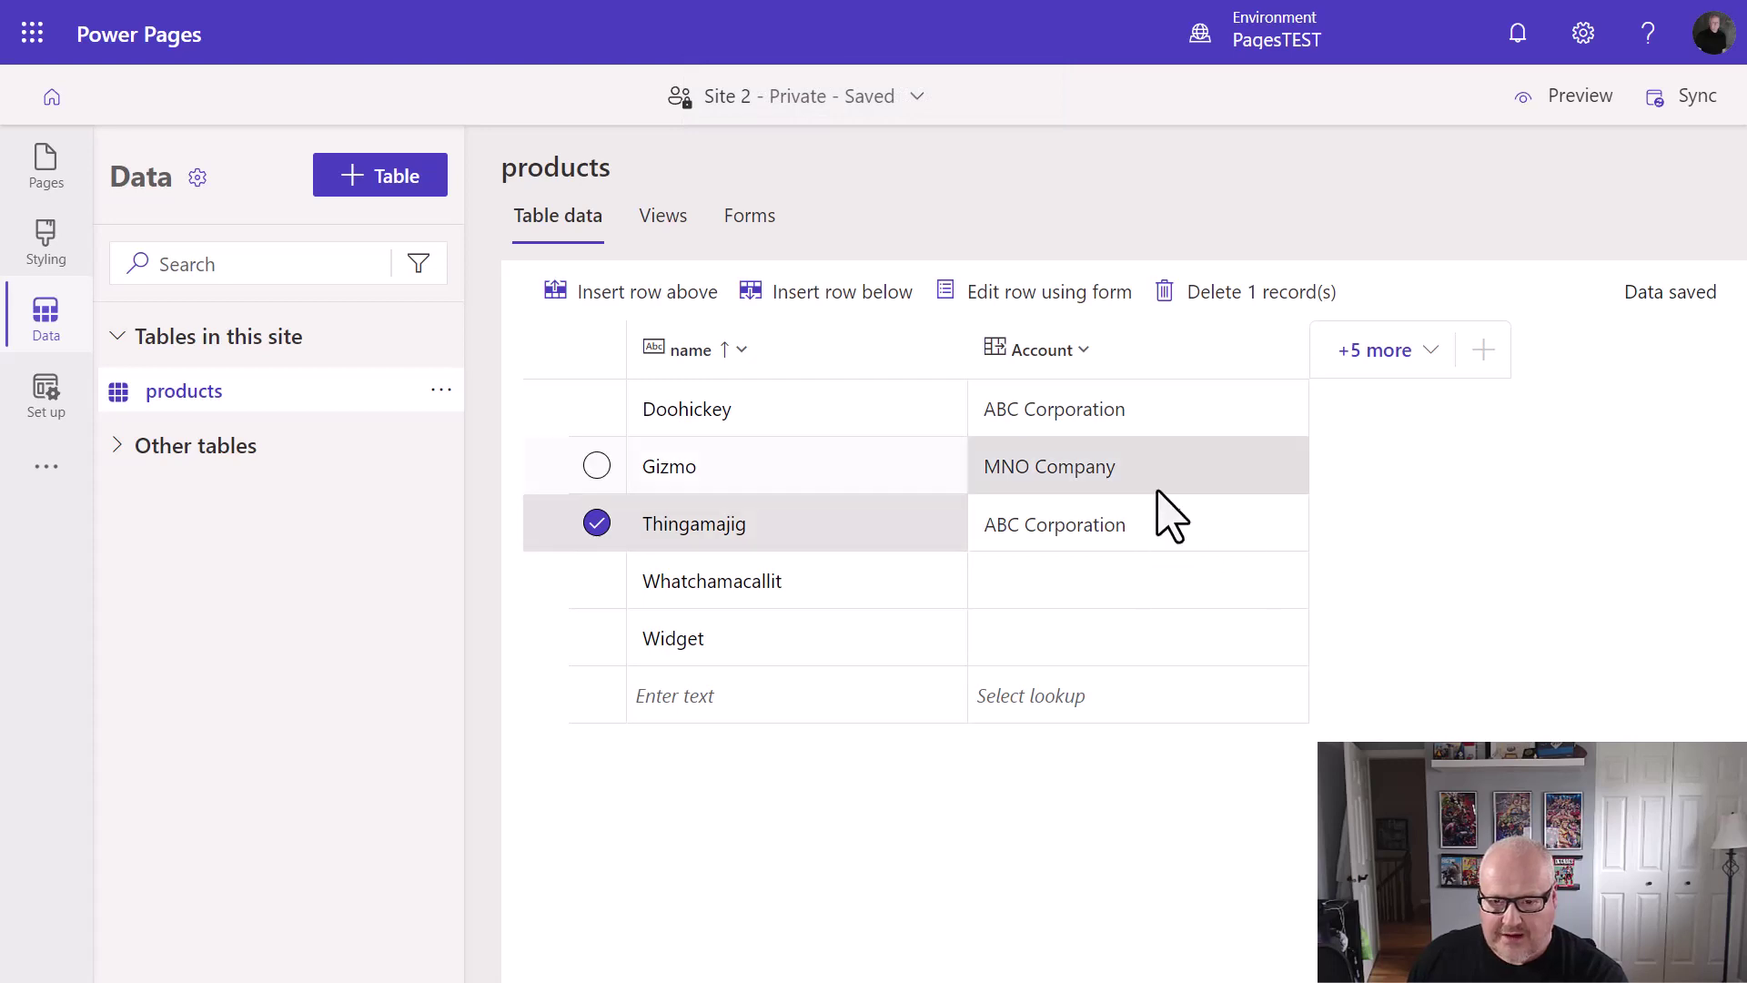
pyautogui.click(1149, 590)
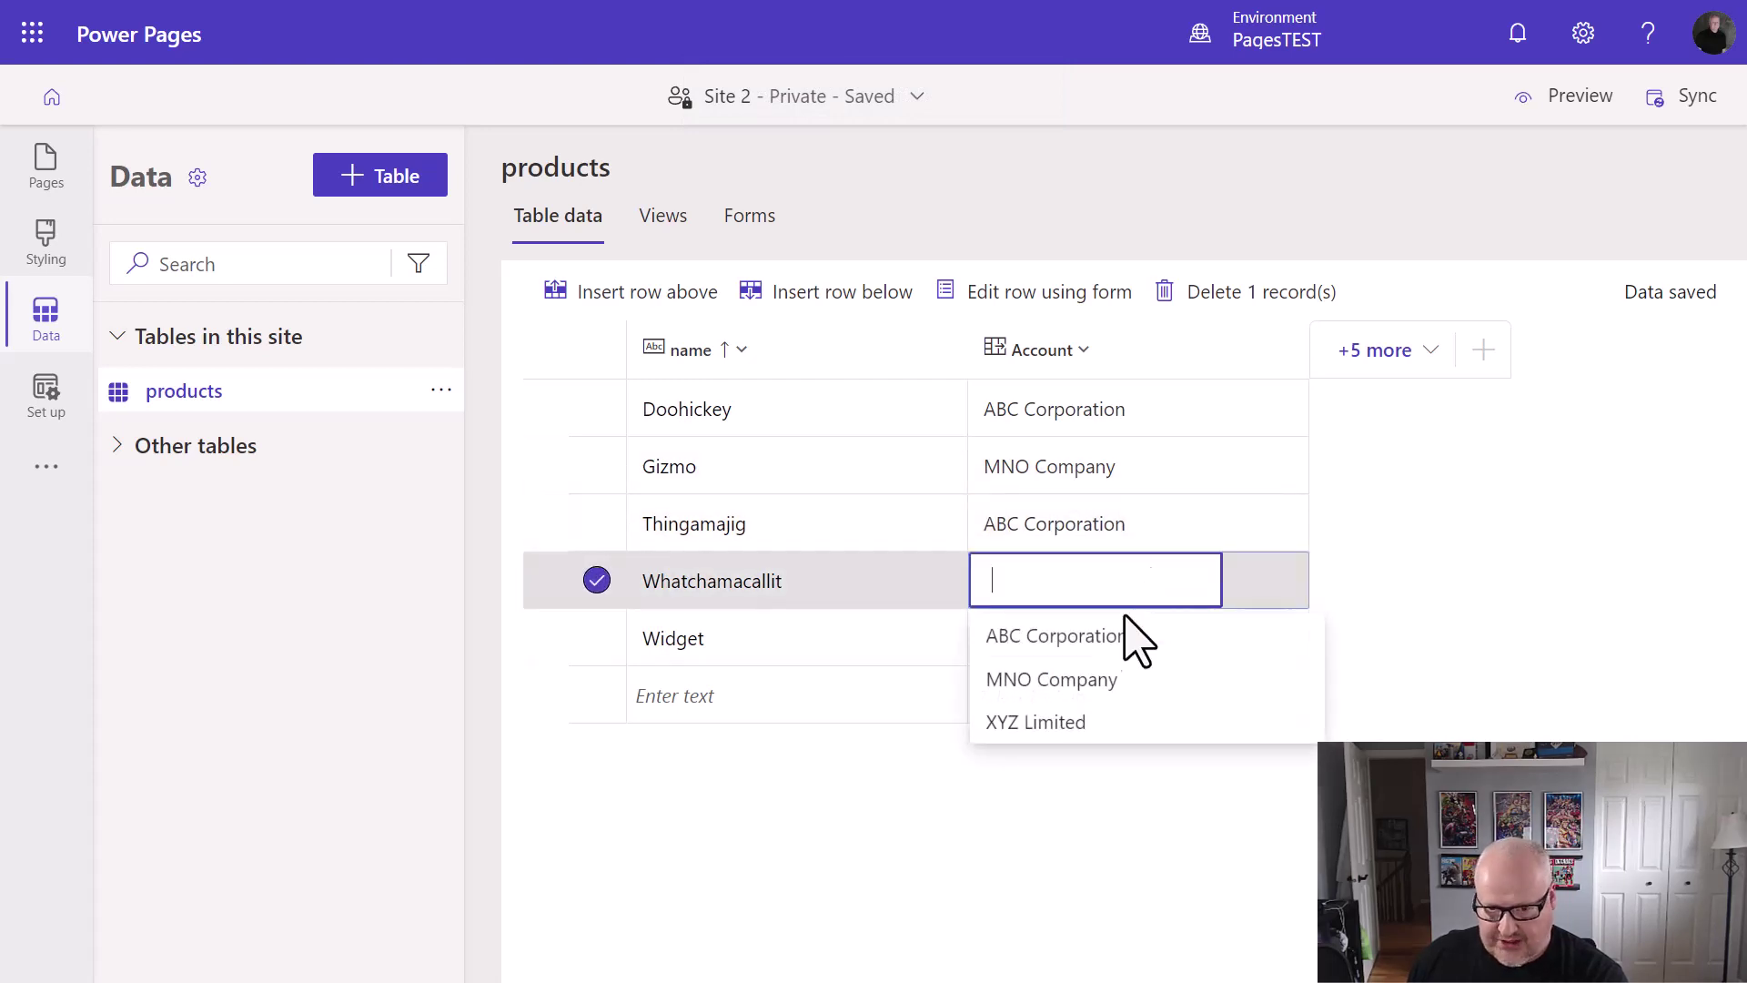
pyautogui.click(1126, 621)
pyautogui.click(1104, 656)
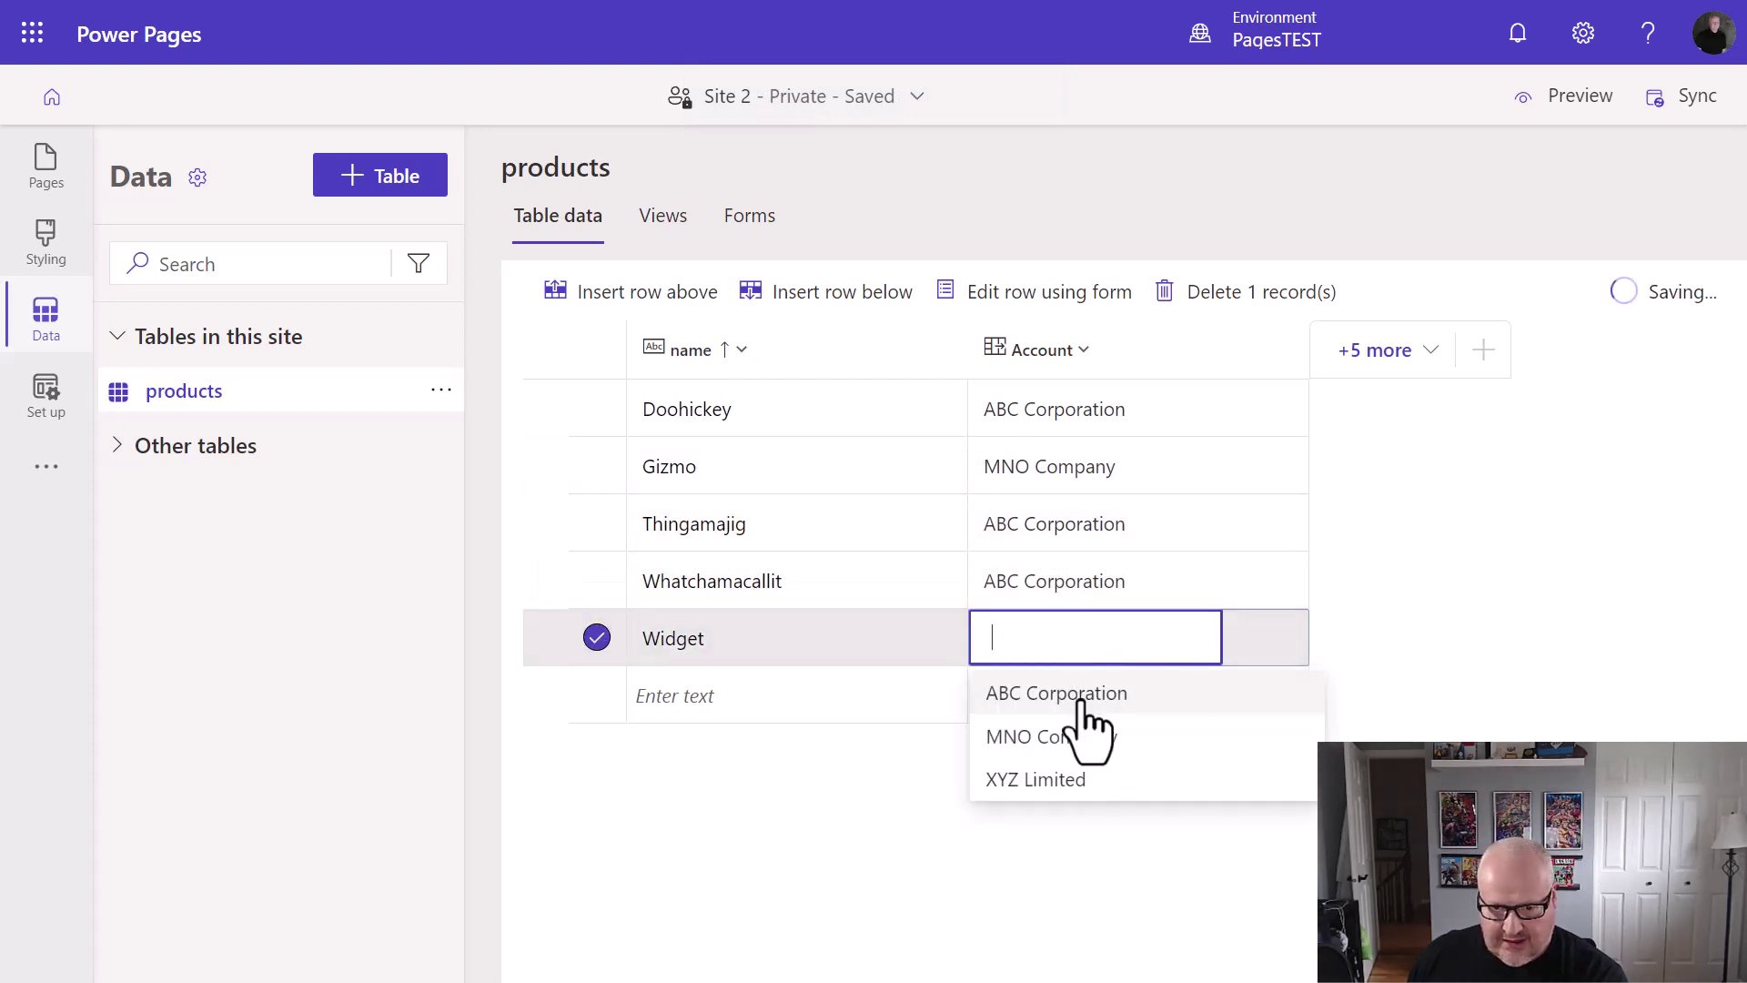
pyautogui.click(1083, 737)
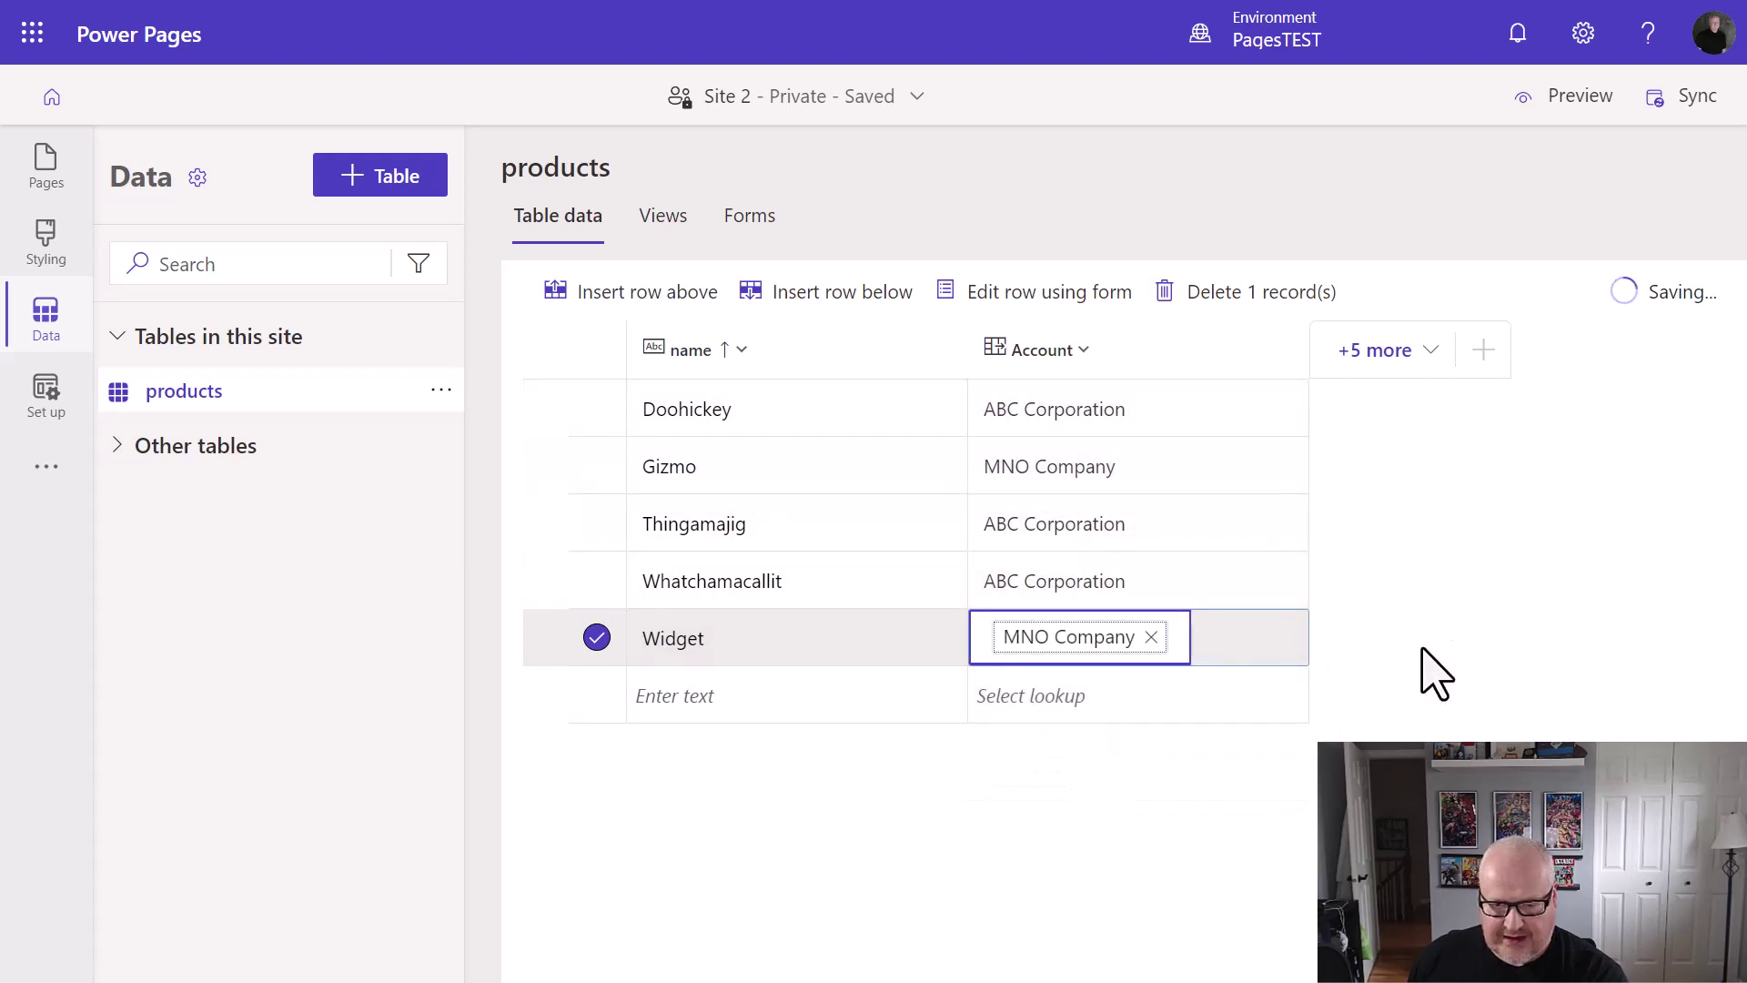
pyautogui.click(1525, 702)
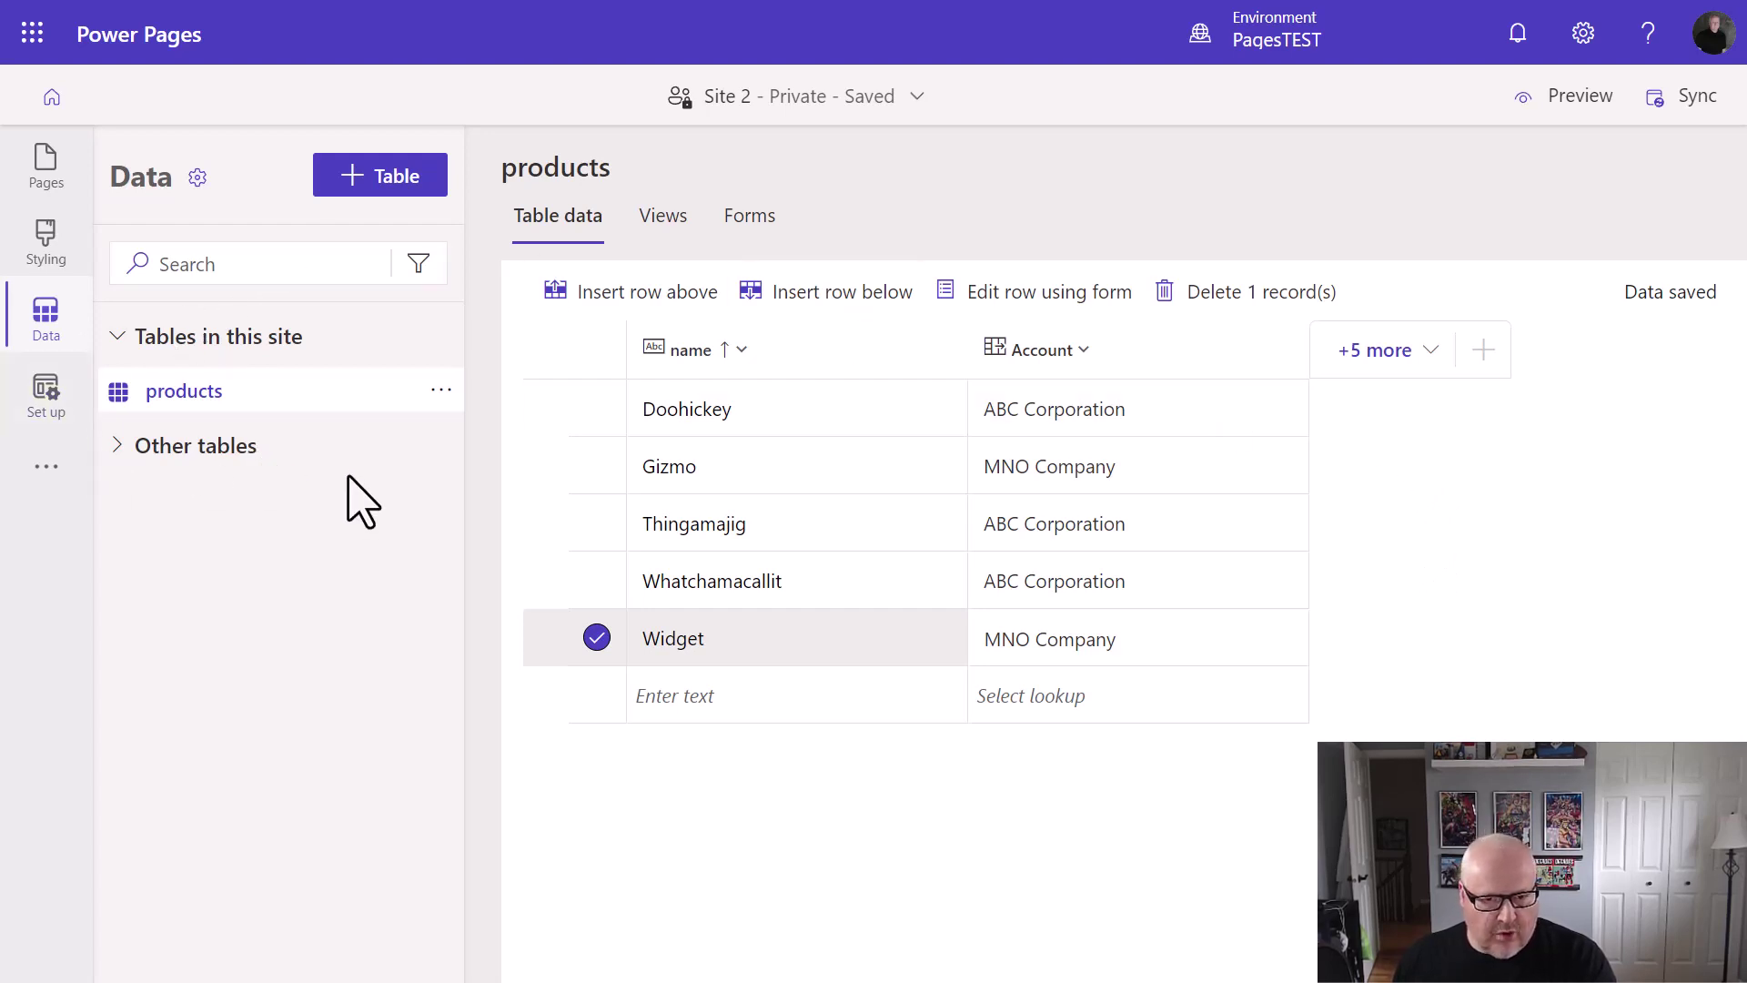
# Open the All products table permission from the site's table permissions list
pyautogui.click(45, 400)
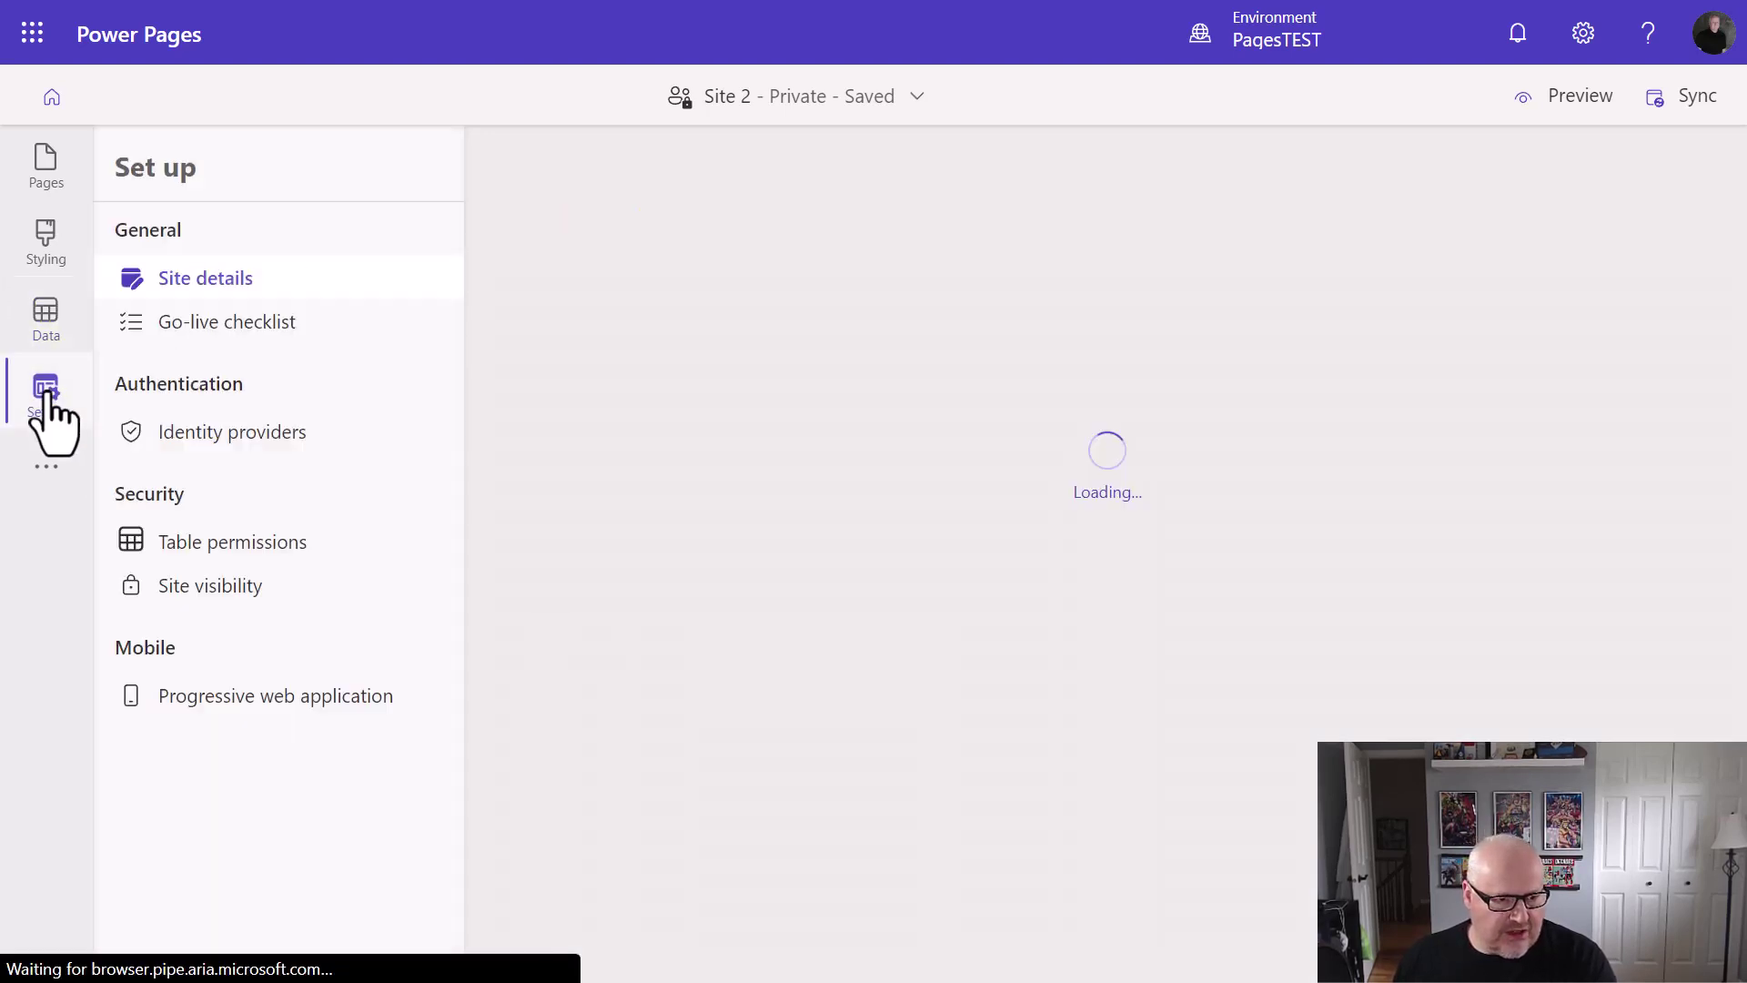
pyautogui.click(292, 564)
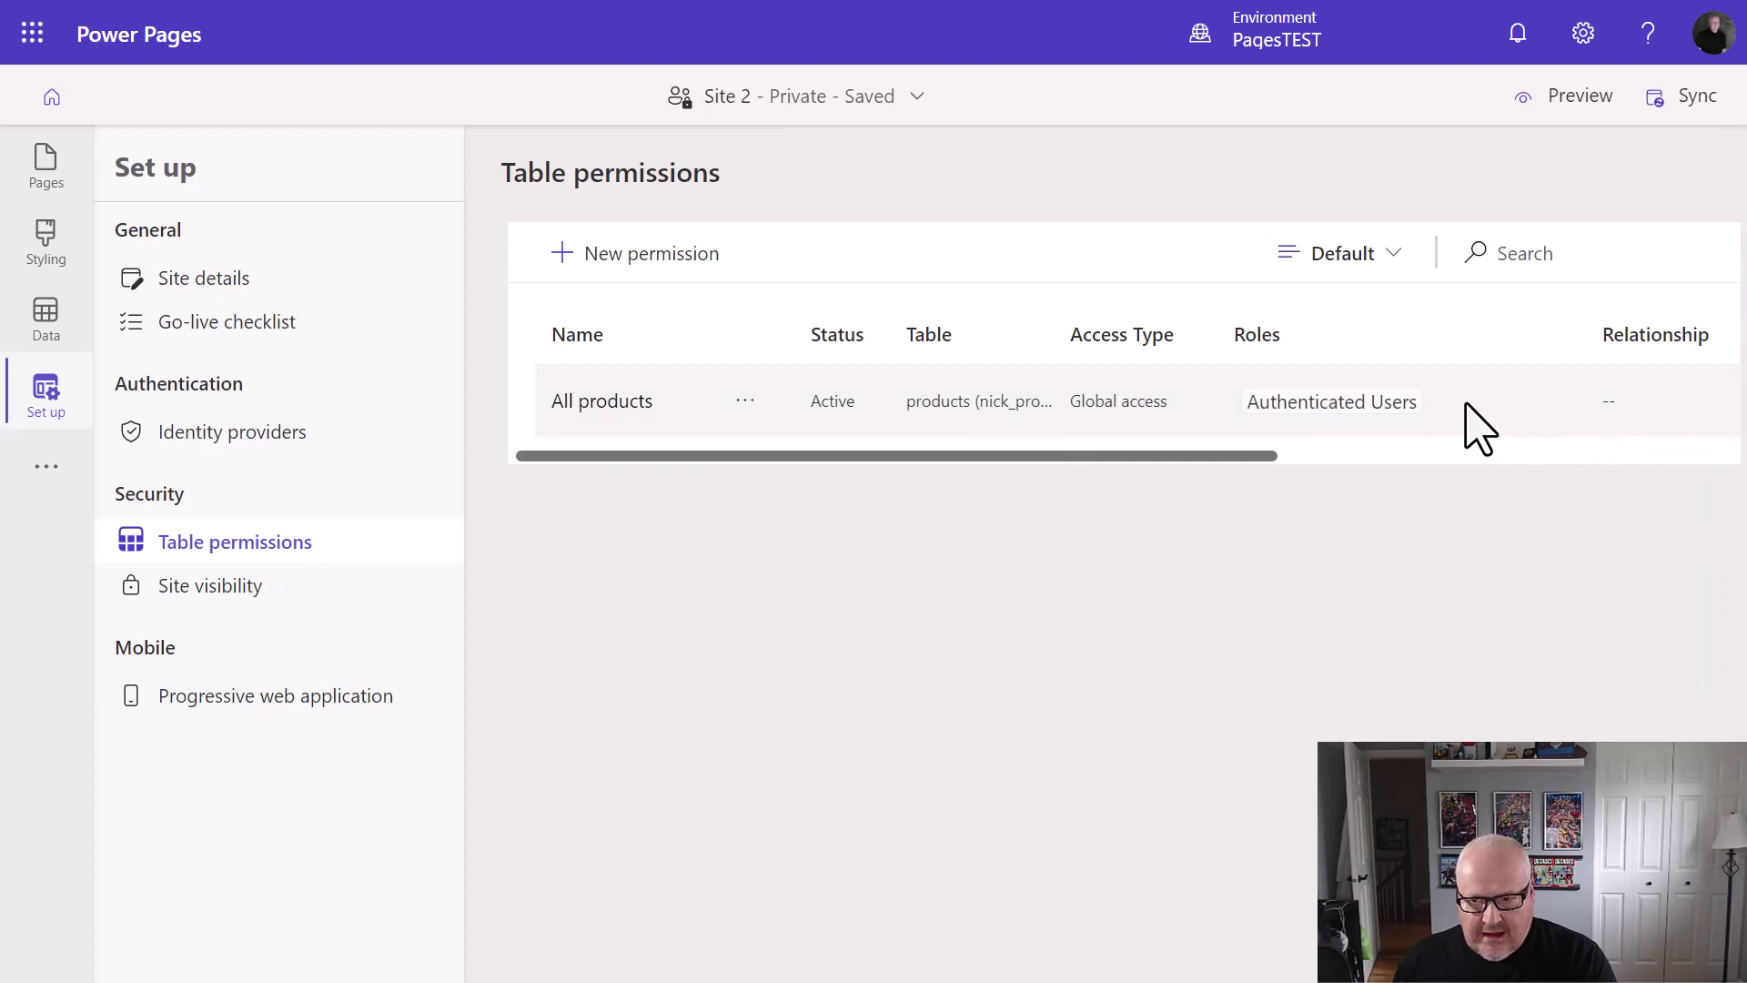
pyautogui.click(1467, 405)
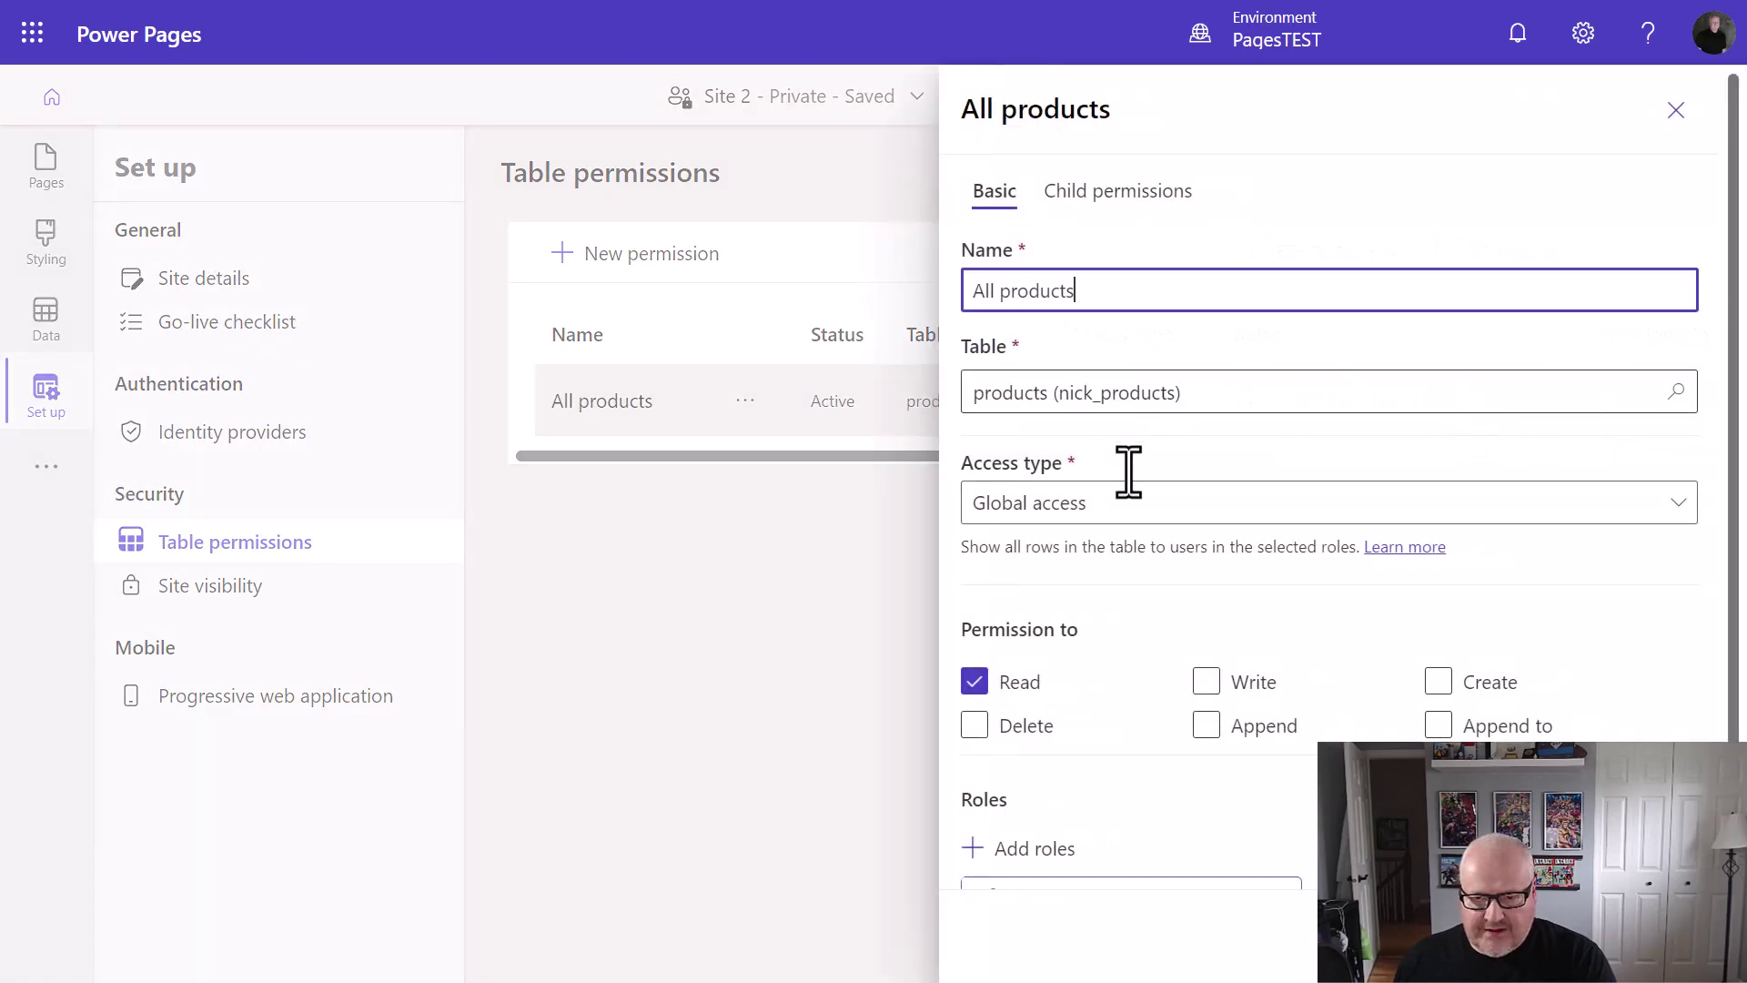
# Set Account access through the nick_products_Account_Account relationship and save the permission
pyautogui.click(1126, 512)
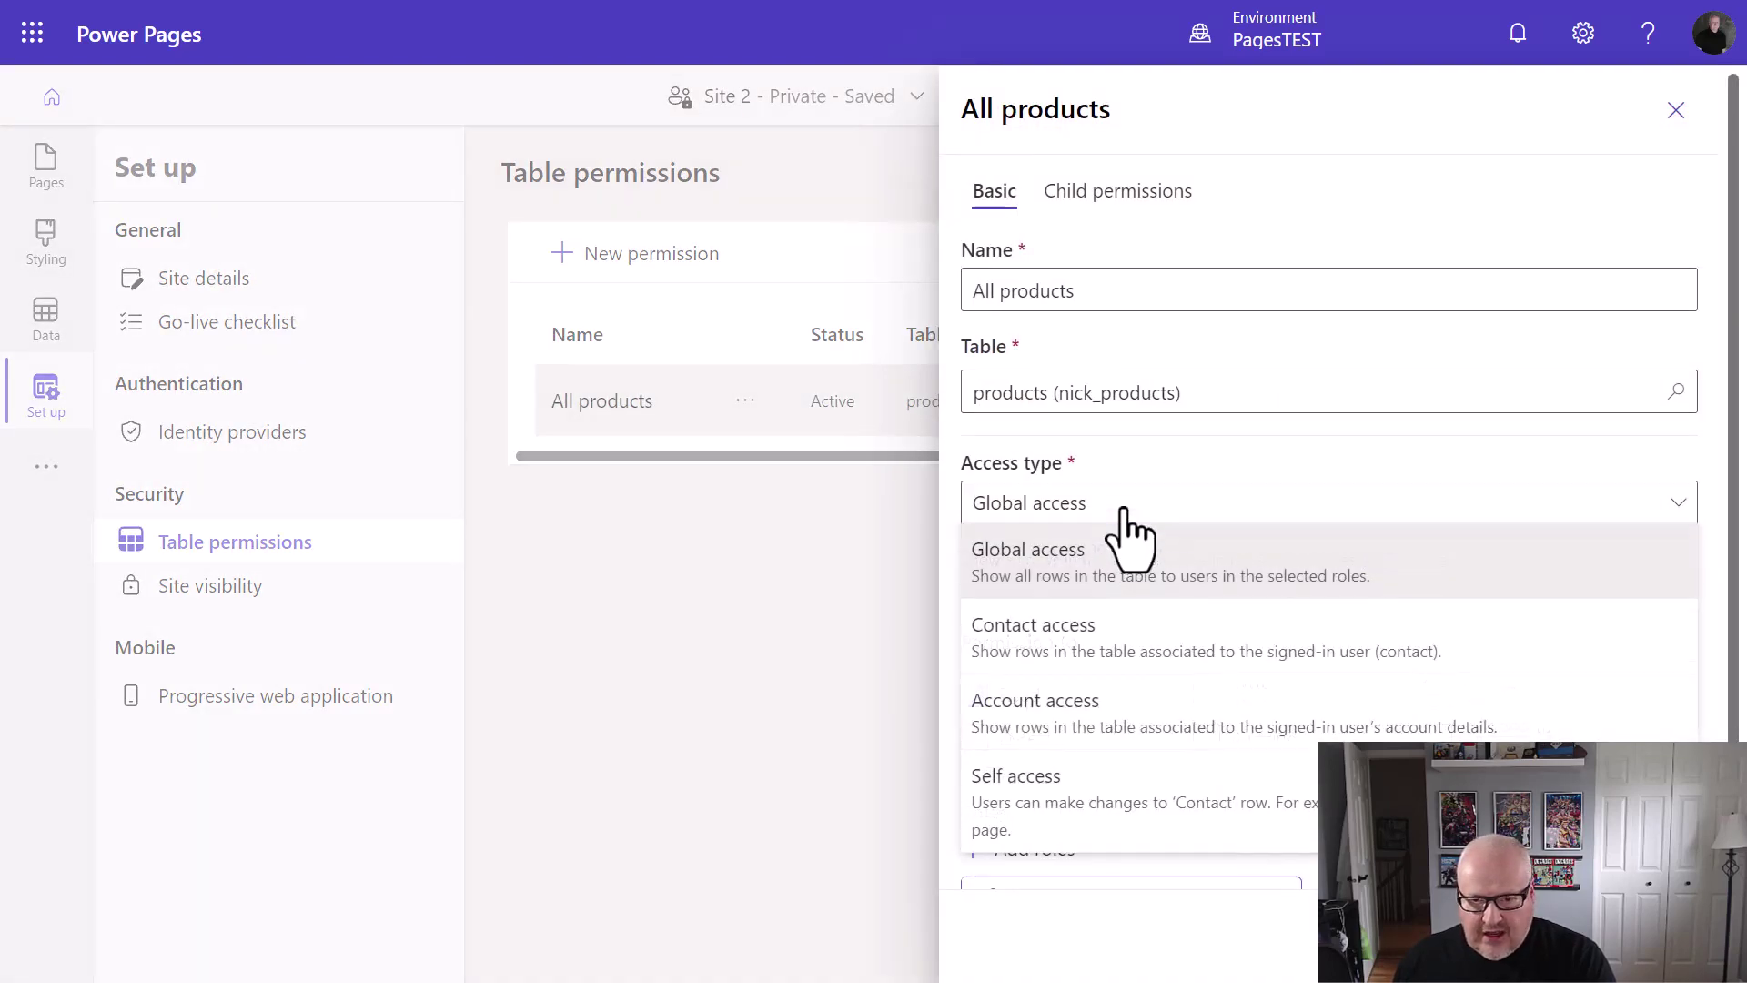
pyautogui.click(1114, 719)
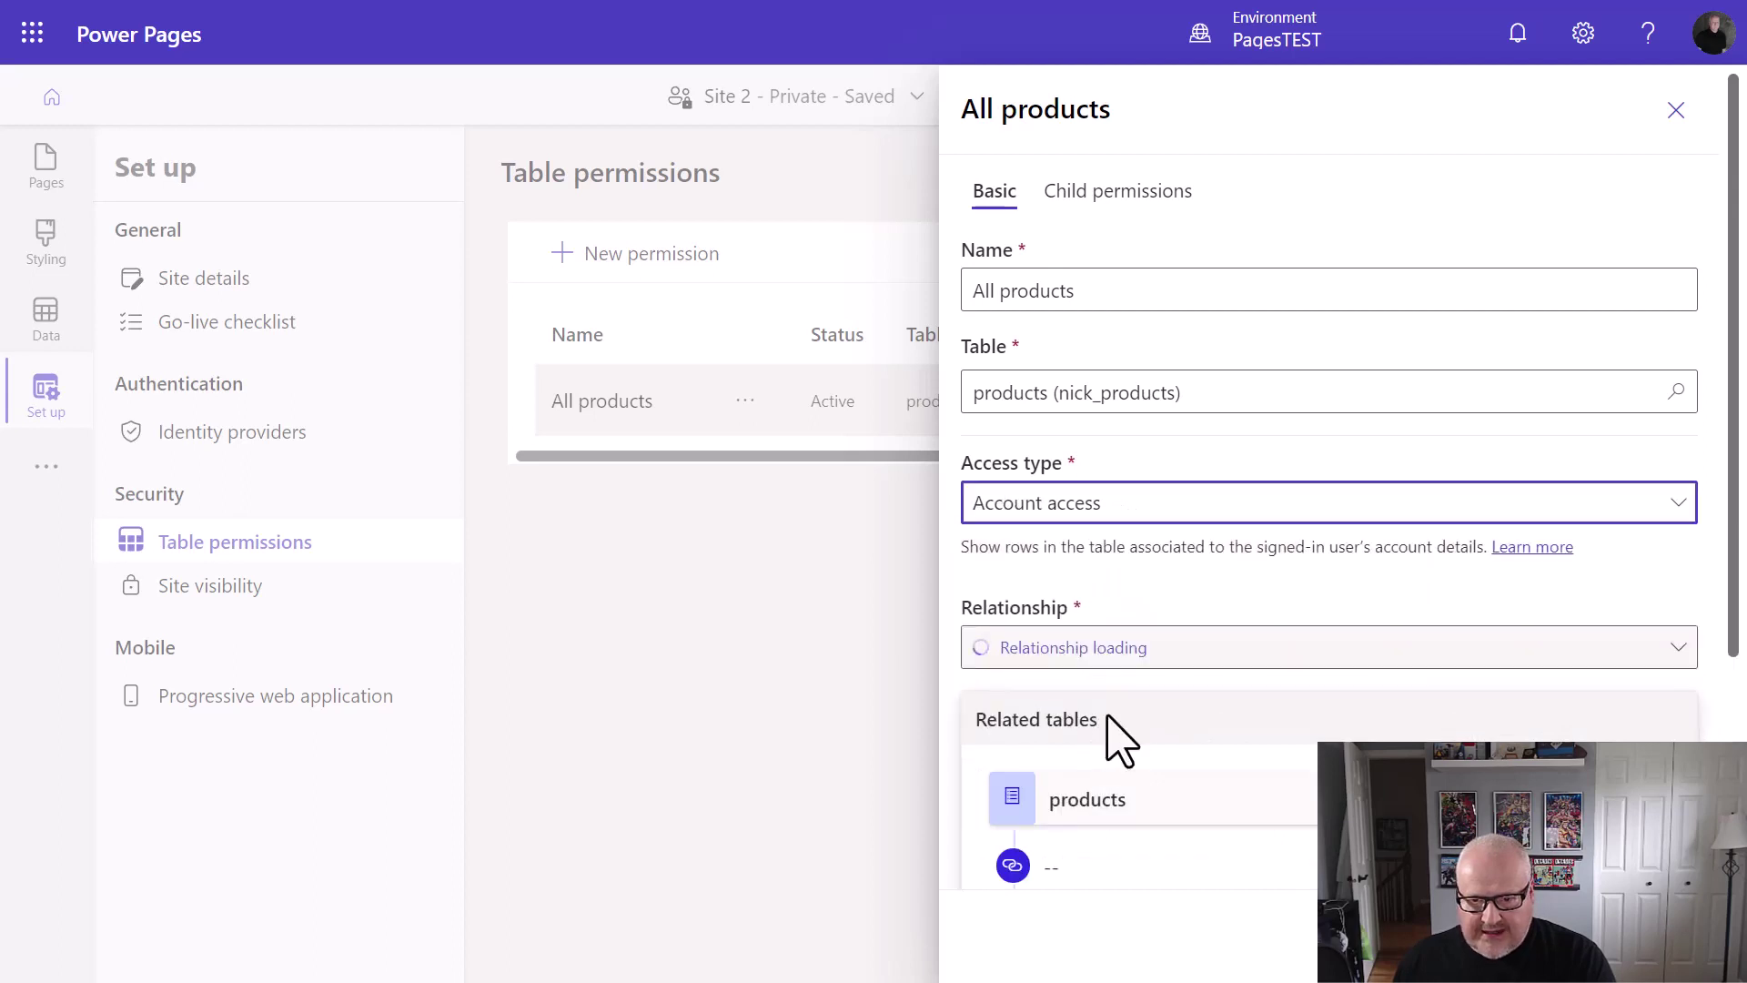
pyautogui.click(1214, 655)
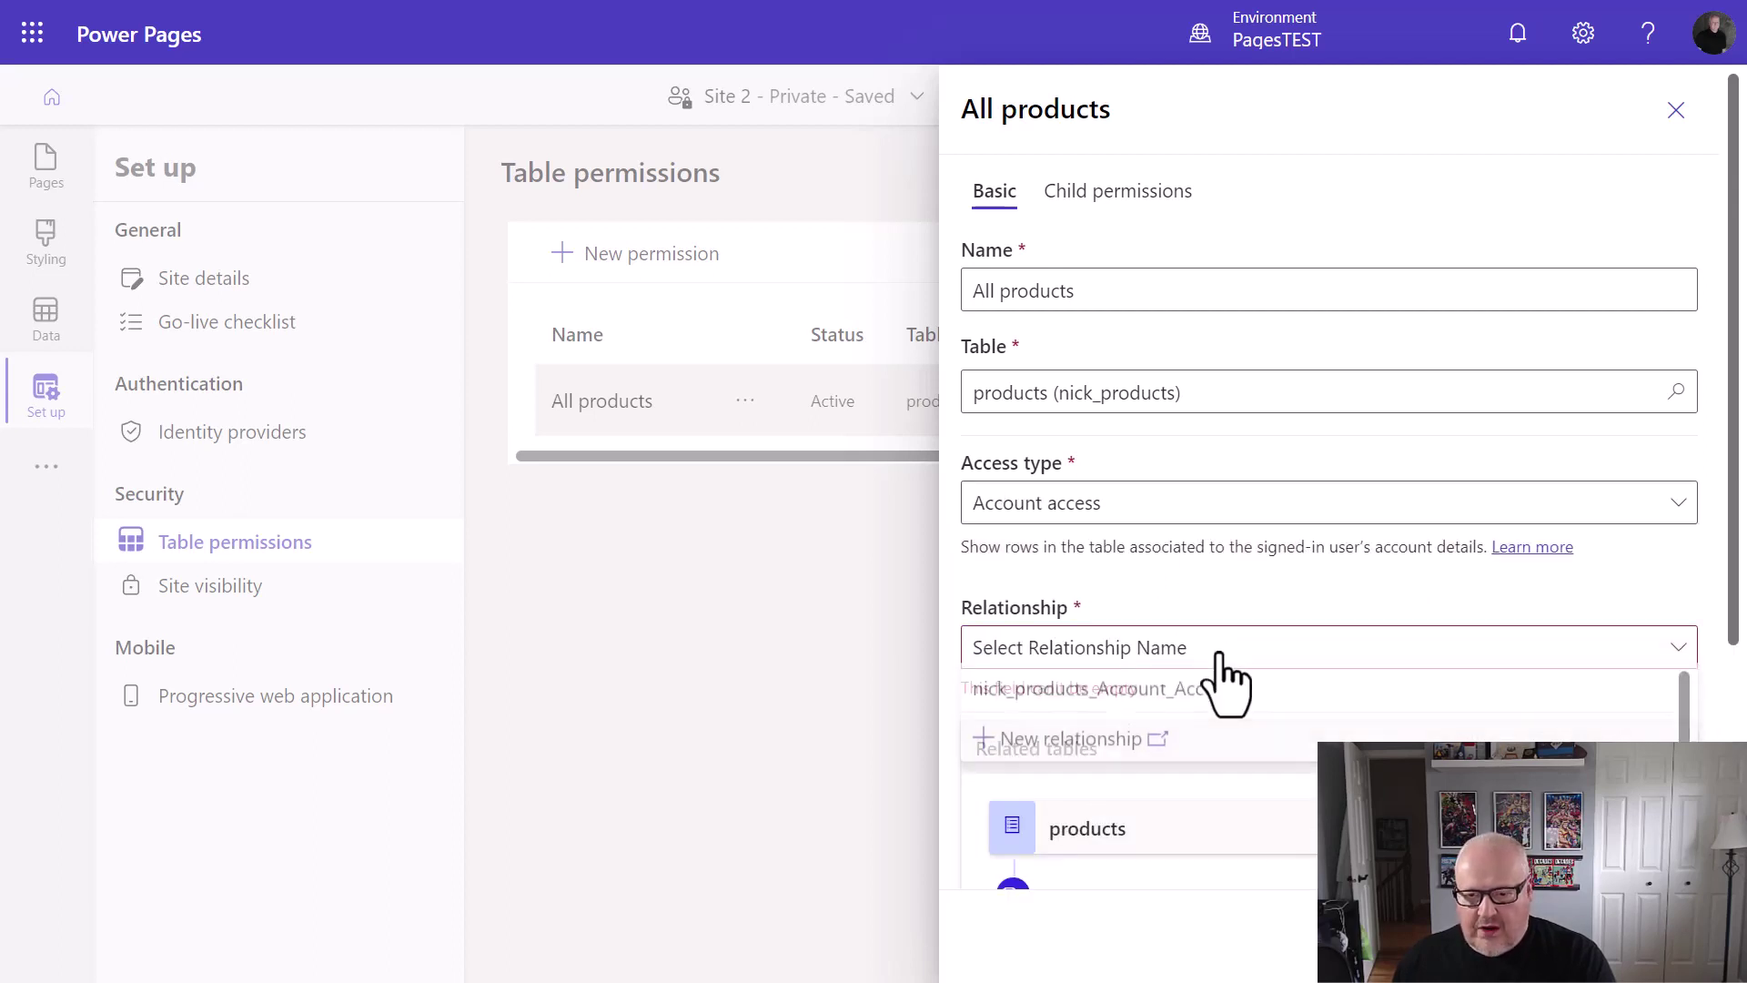
pyautogui.click(1205, 699)
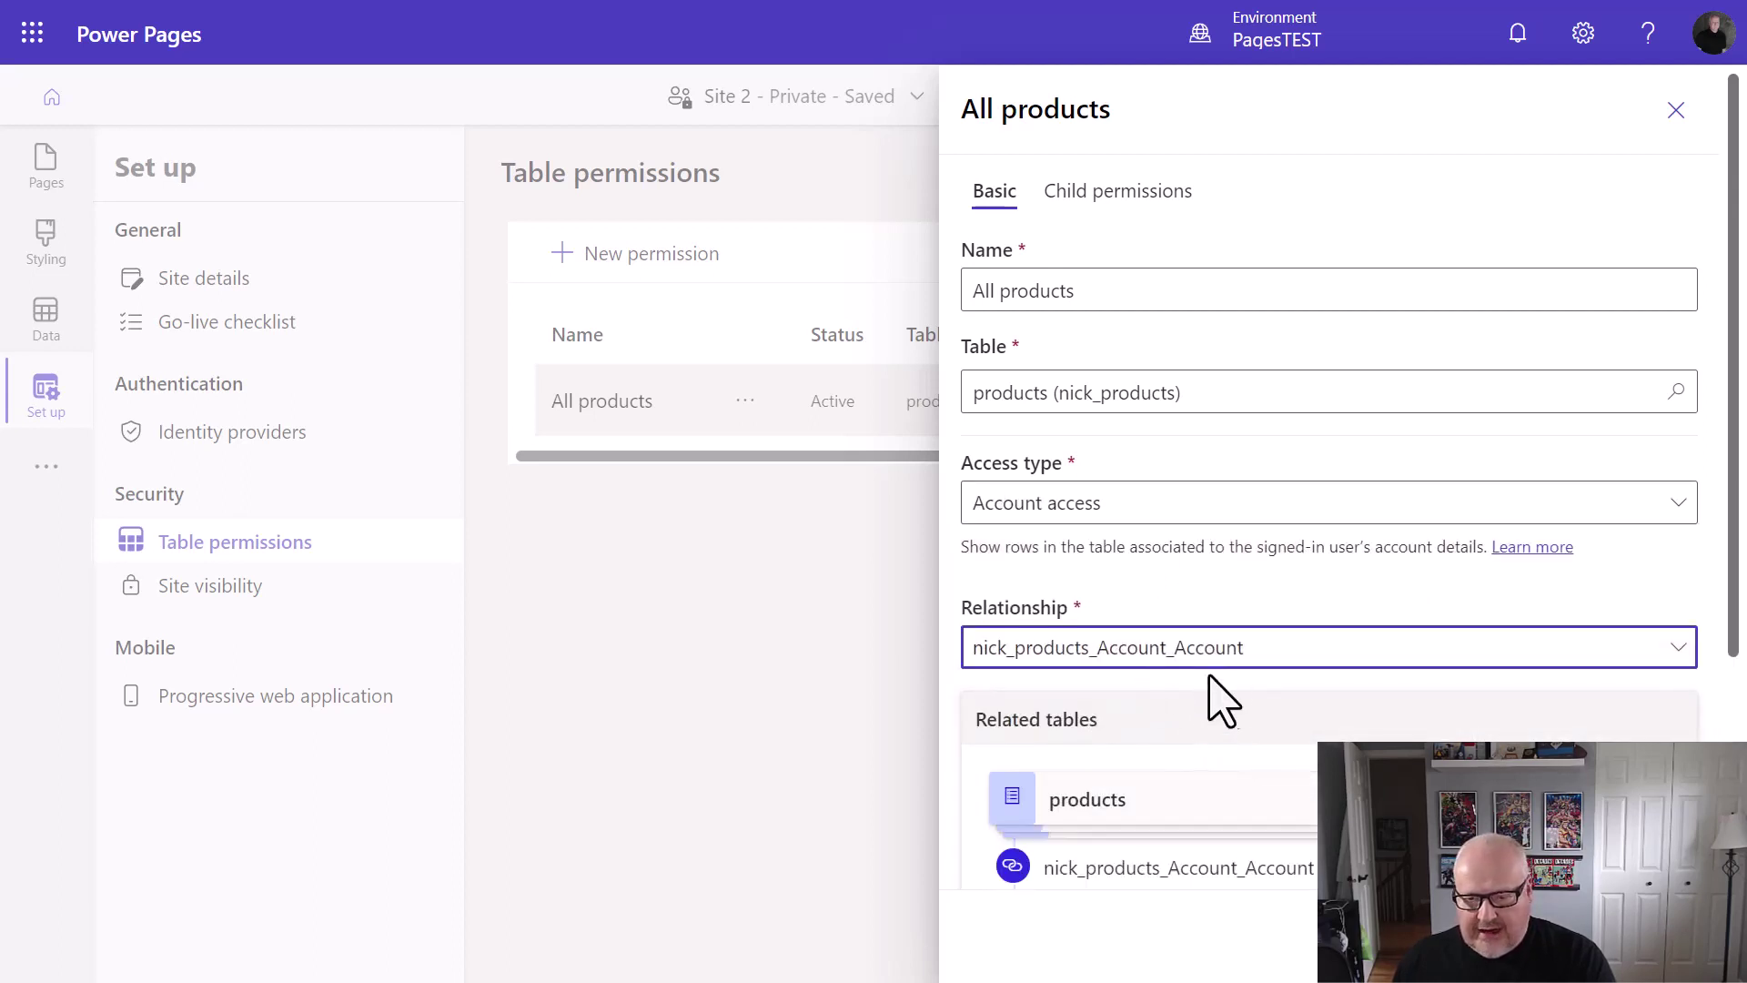
pyautogui.scroll(-3, 1219, 695)
pyautogui.scroll(-2, 1210, 689)
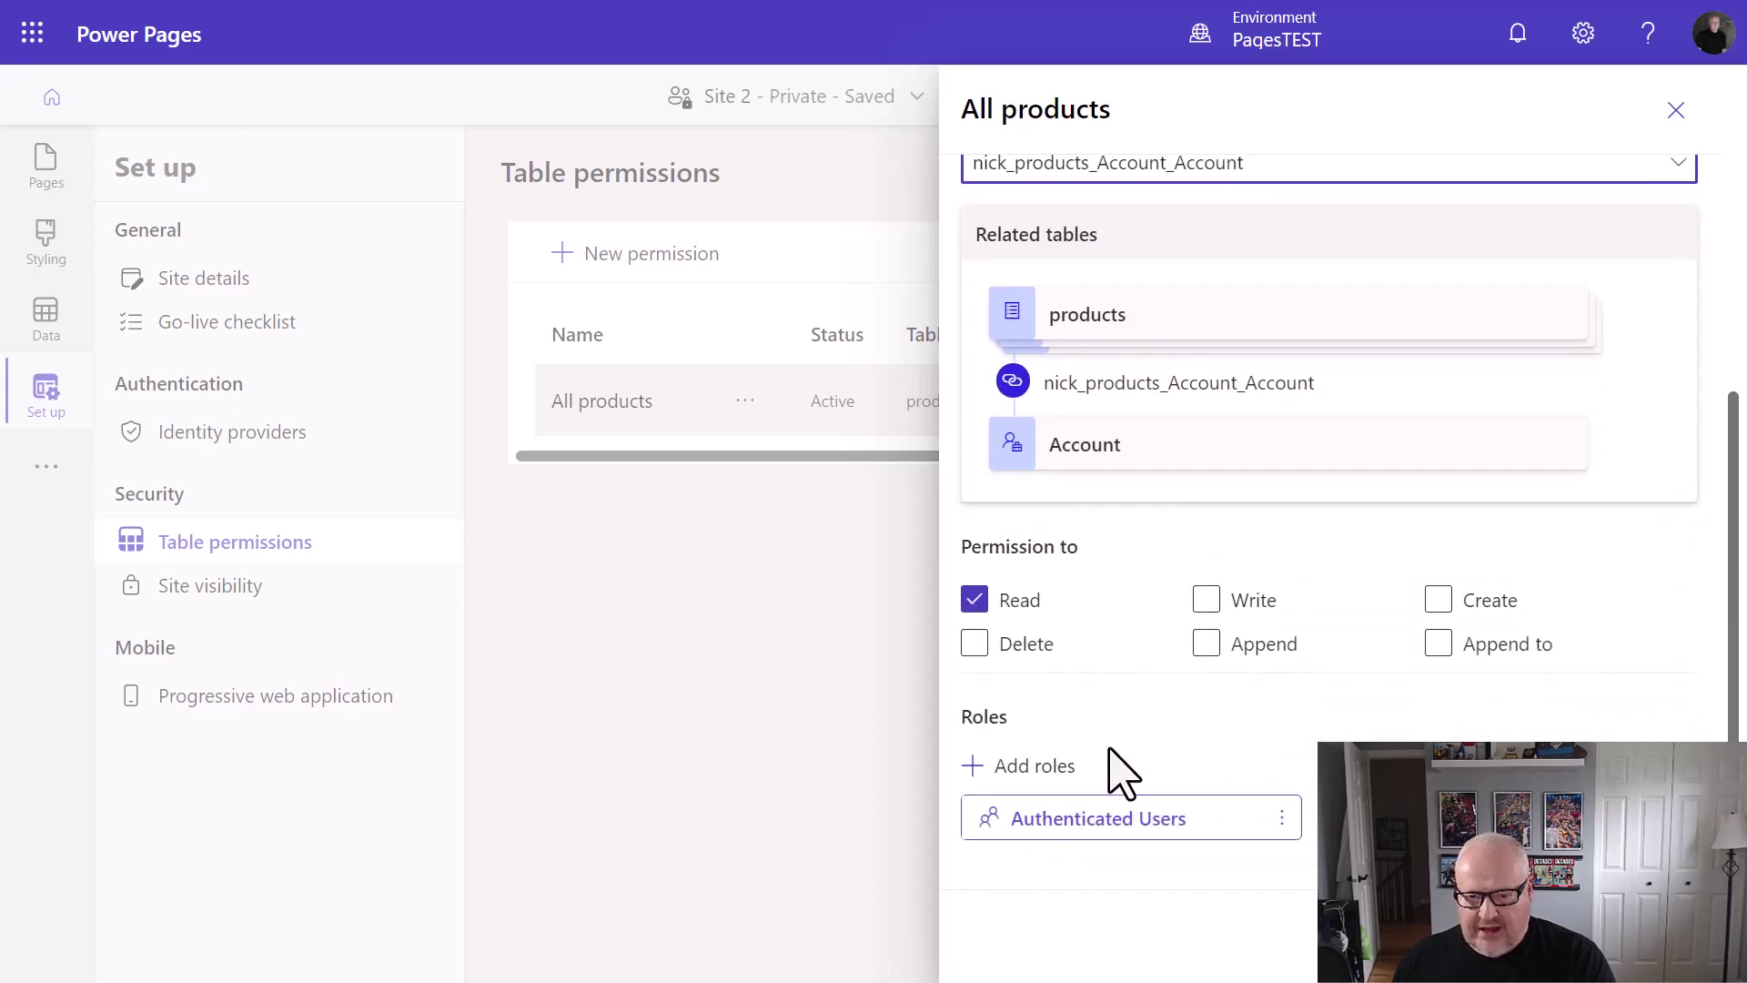
pyautogui.scroll(1, 1163, 769)
pyautogui.scroll(2, 1165, 769)
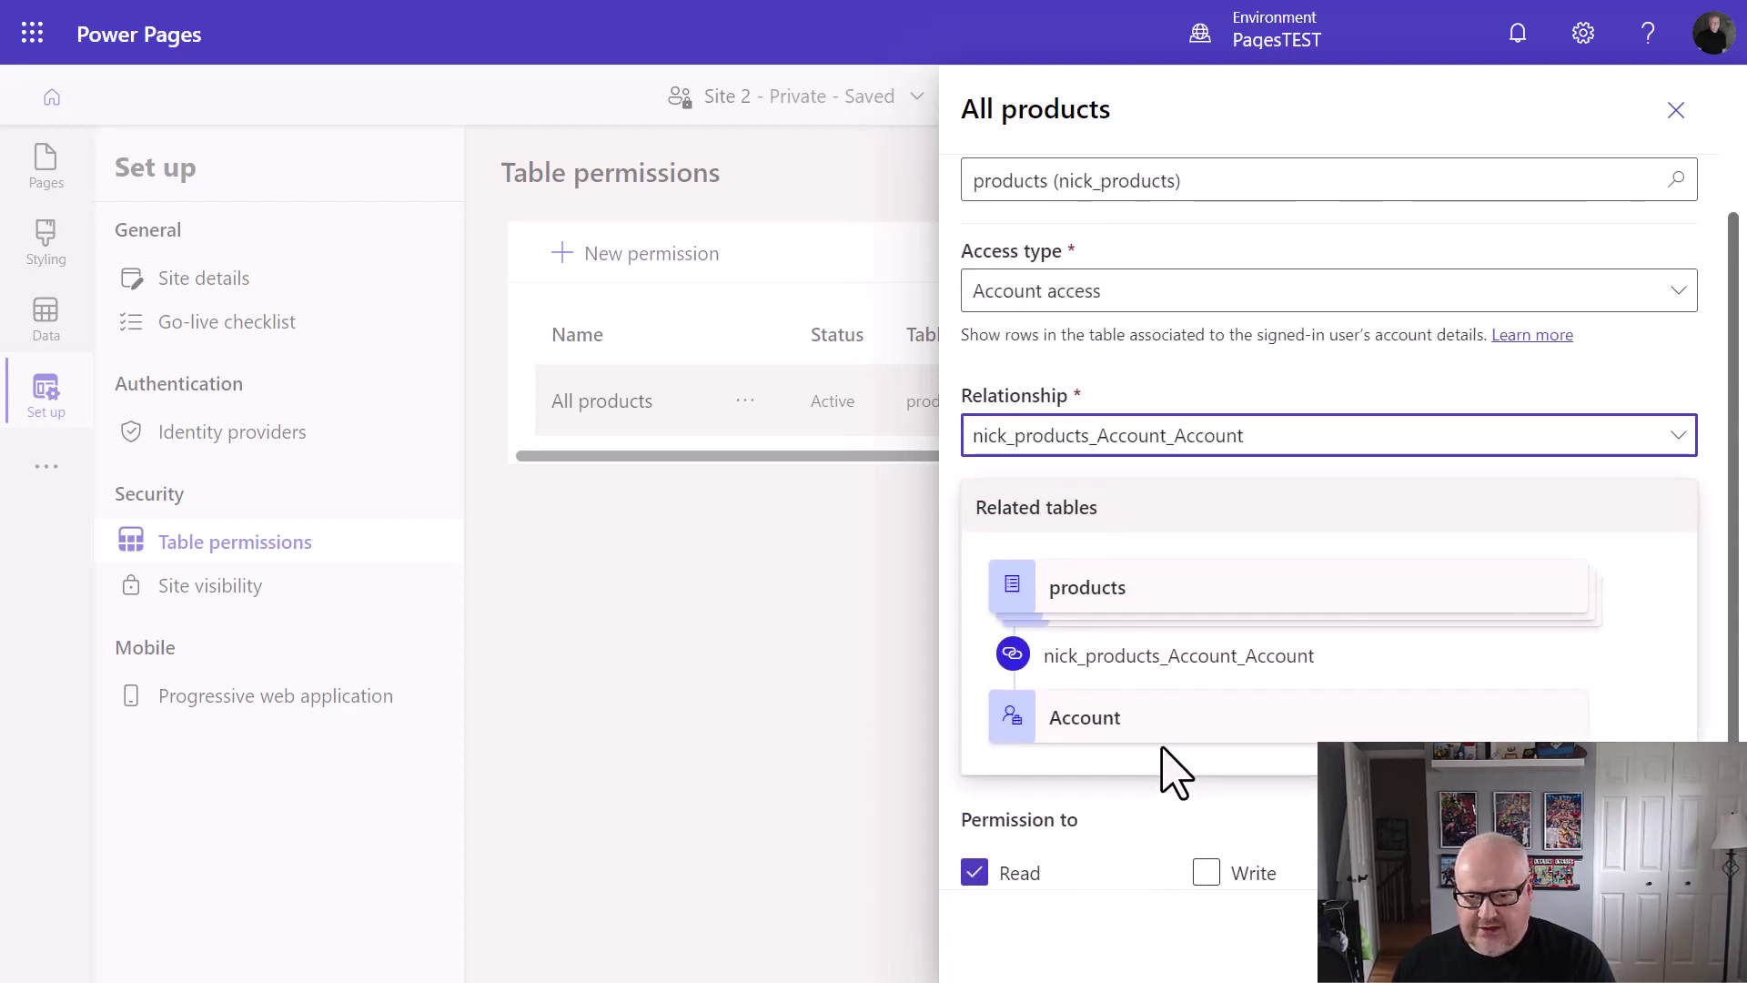
pyautogui.scroll(-3, 1162, 744)
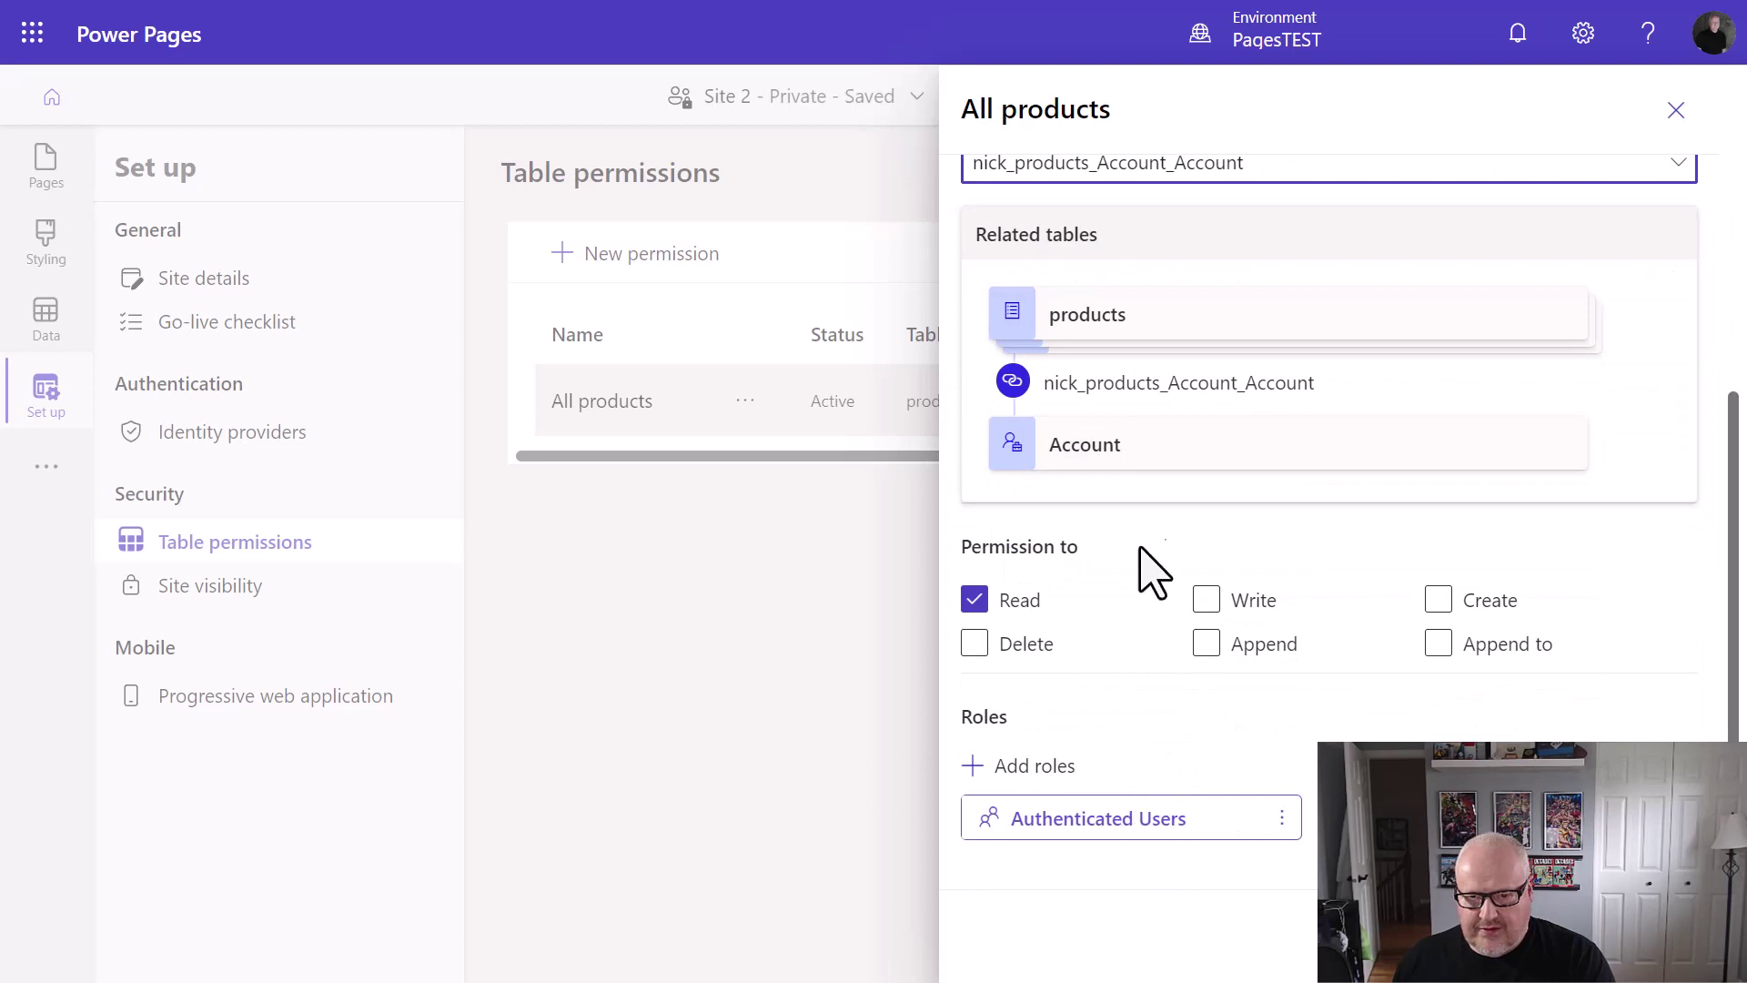
pyautogui.scroll(2, 1122, 454)
pyautogui.scroll(2, 1116, 378)
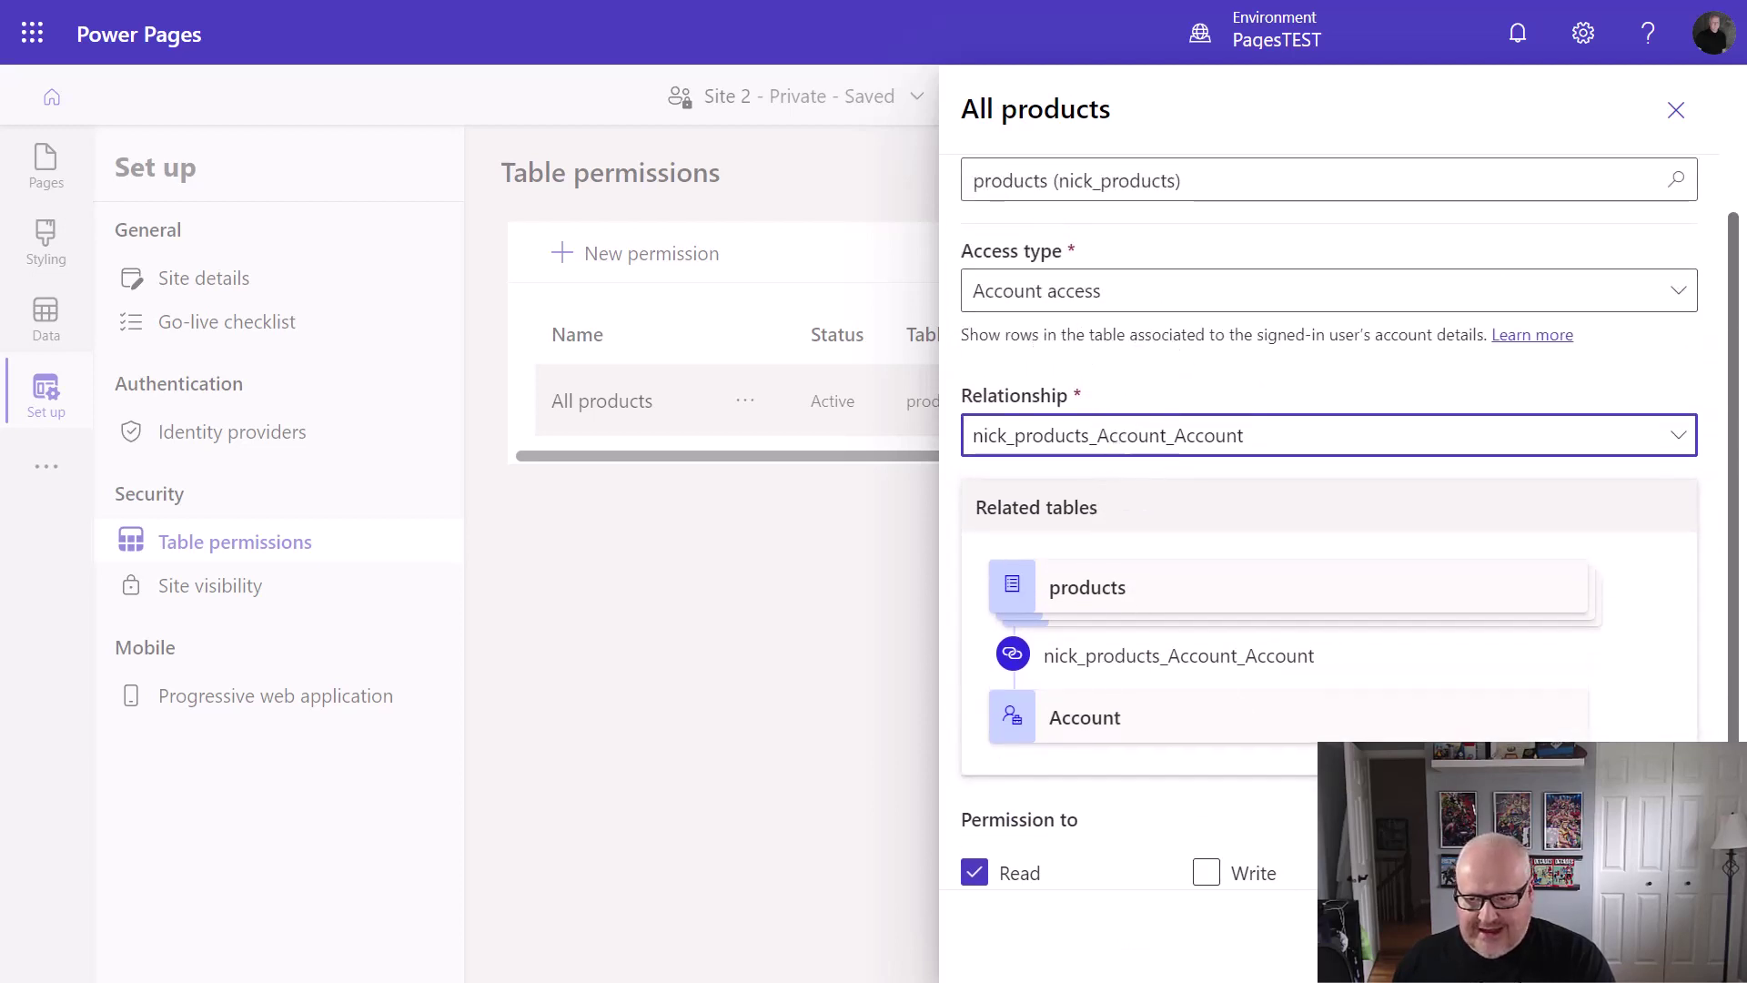
pyautogui.click(1210, 952)
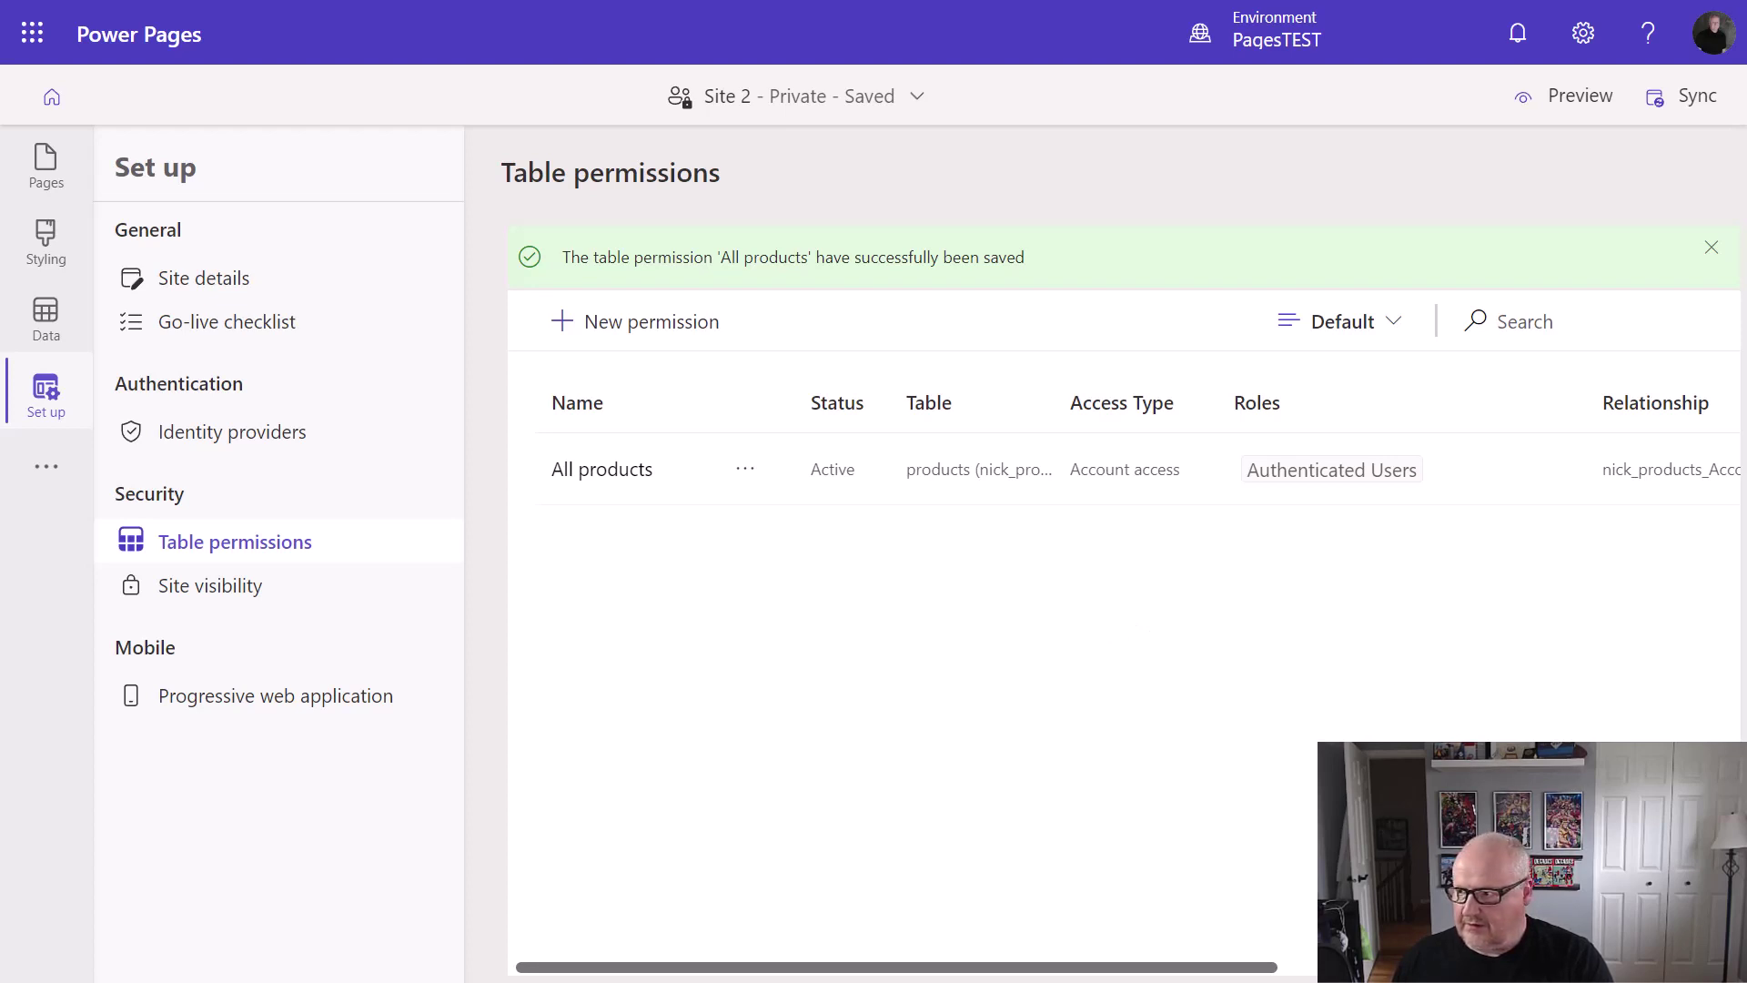
# Open Portal Management in a new tab and show its Contacts list
pyautogui.click(44, 466)
pyautogui.click(329, 603)
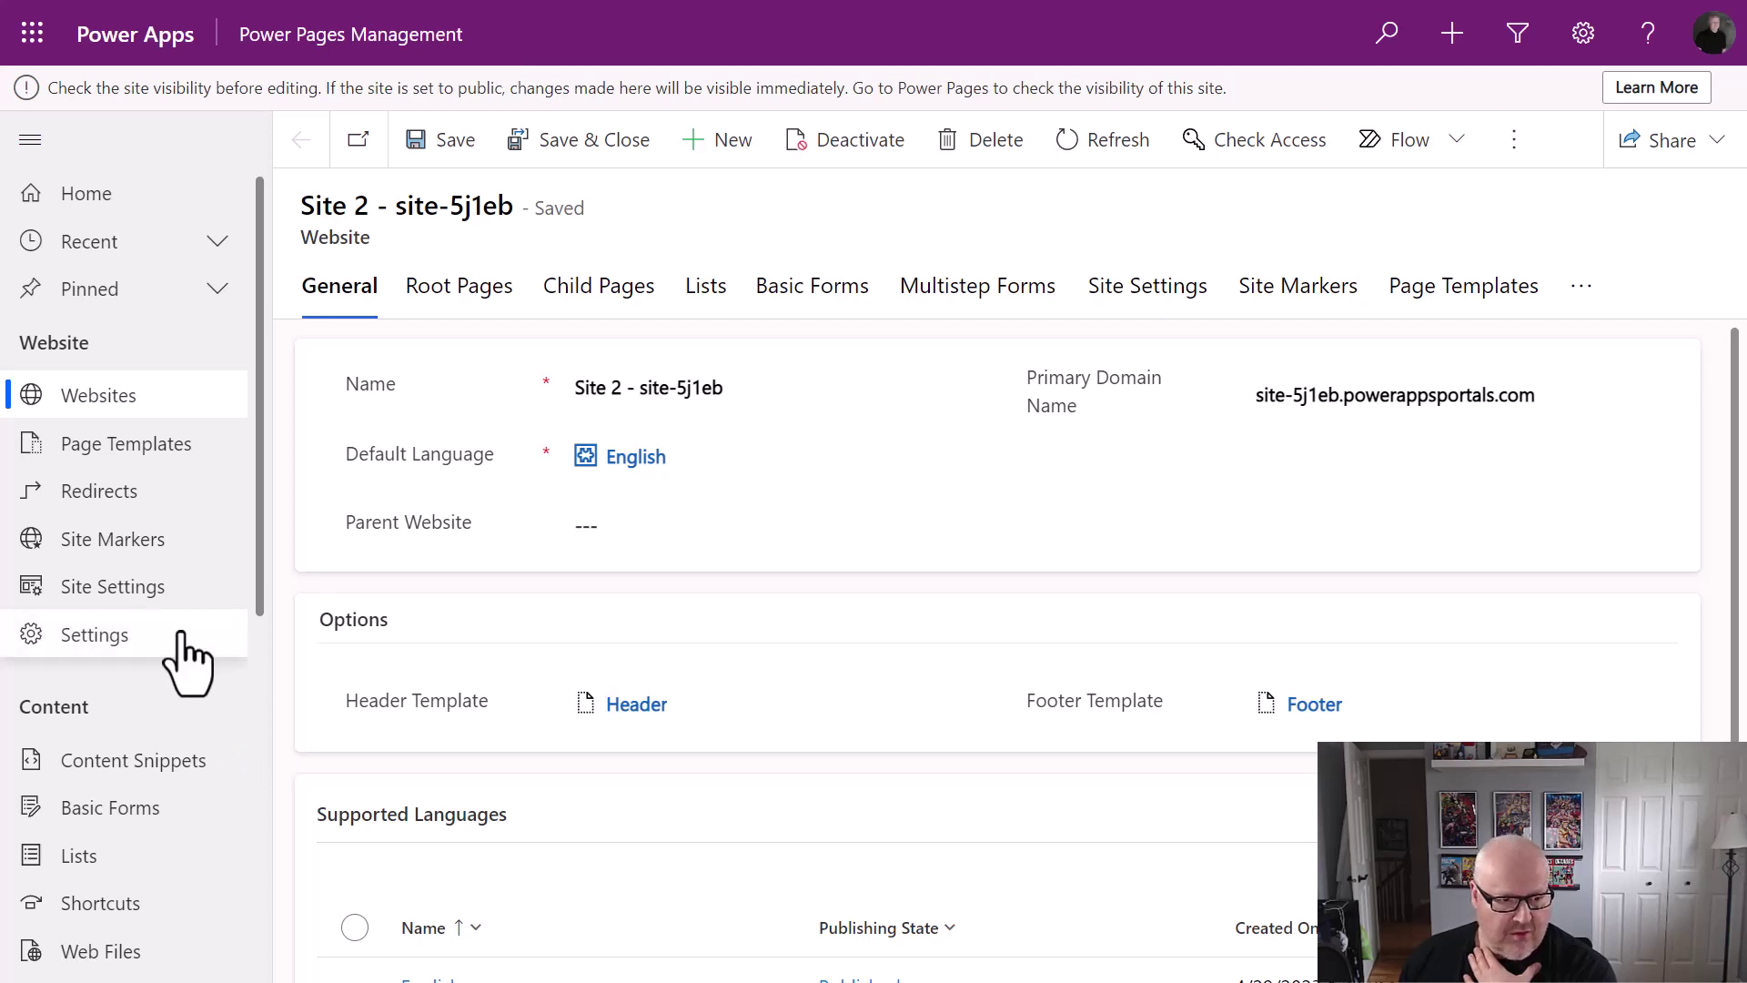
pyautogui.scroll(-5, 185, 651)
pyautogui.click(125, 734)
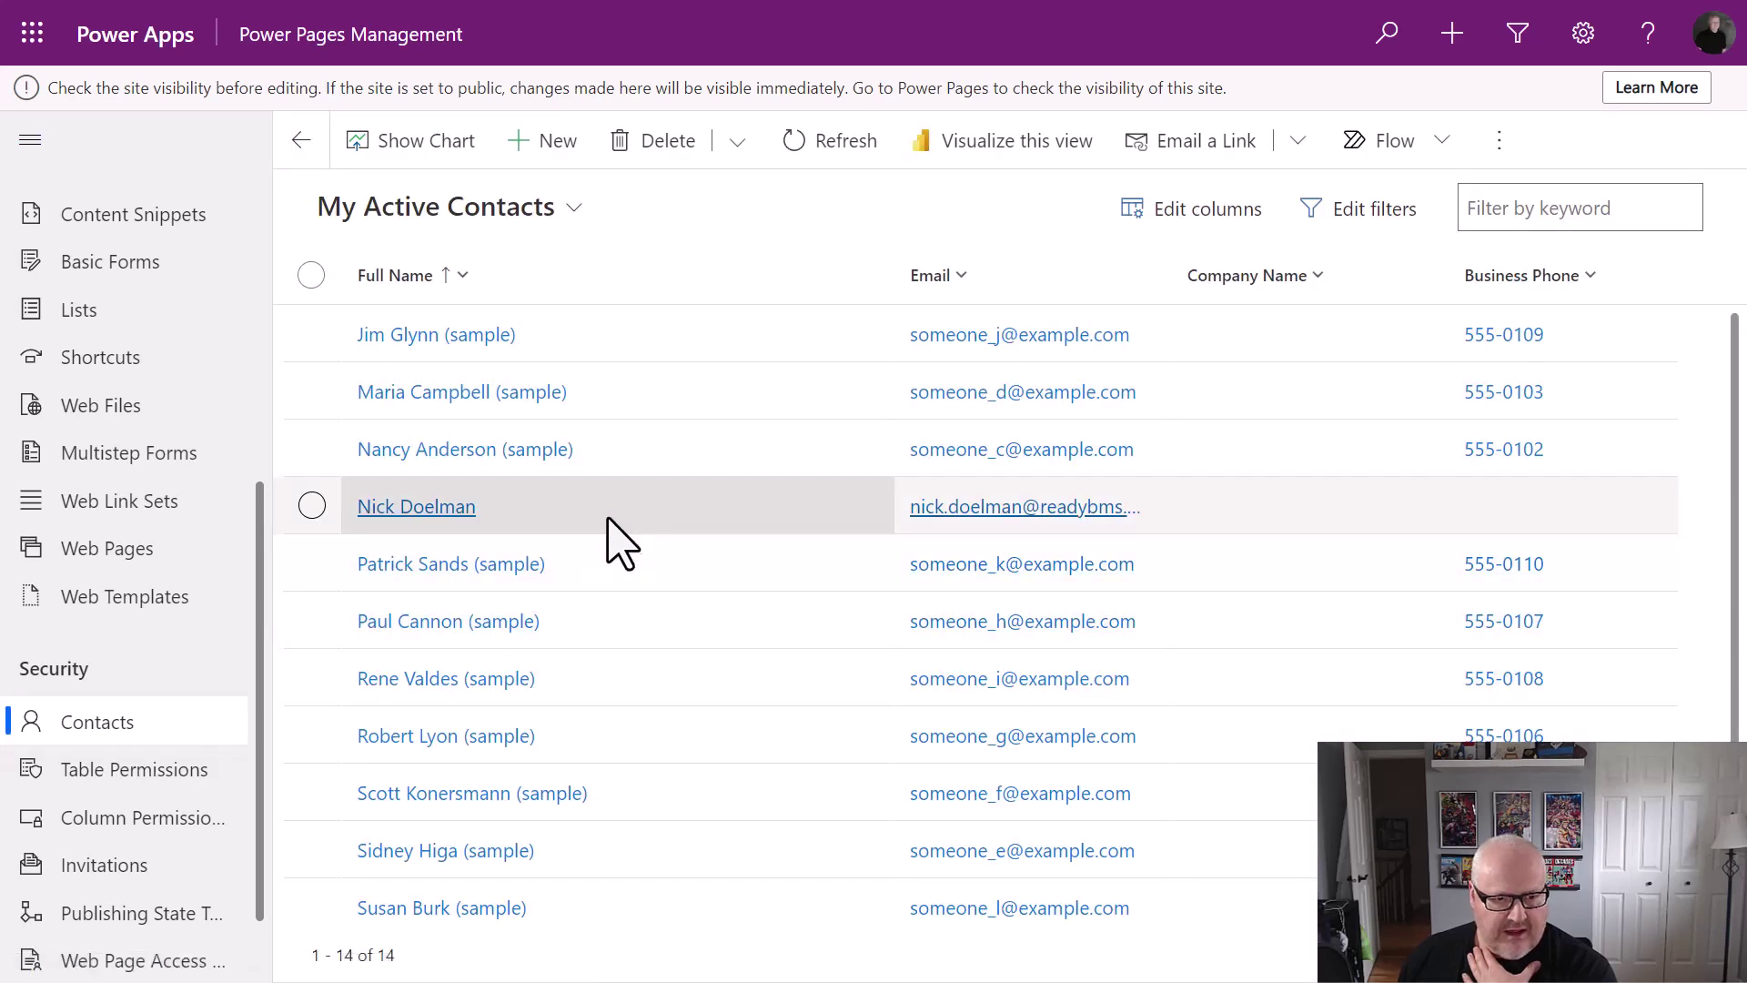
# Set the site user's contact Account Name to ABC Corporation
pyautogui.click(667, 511)
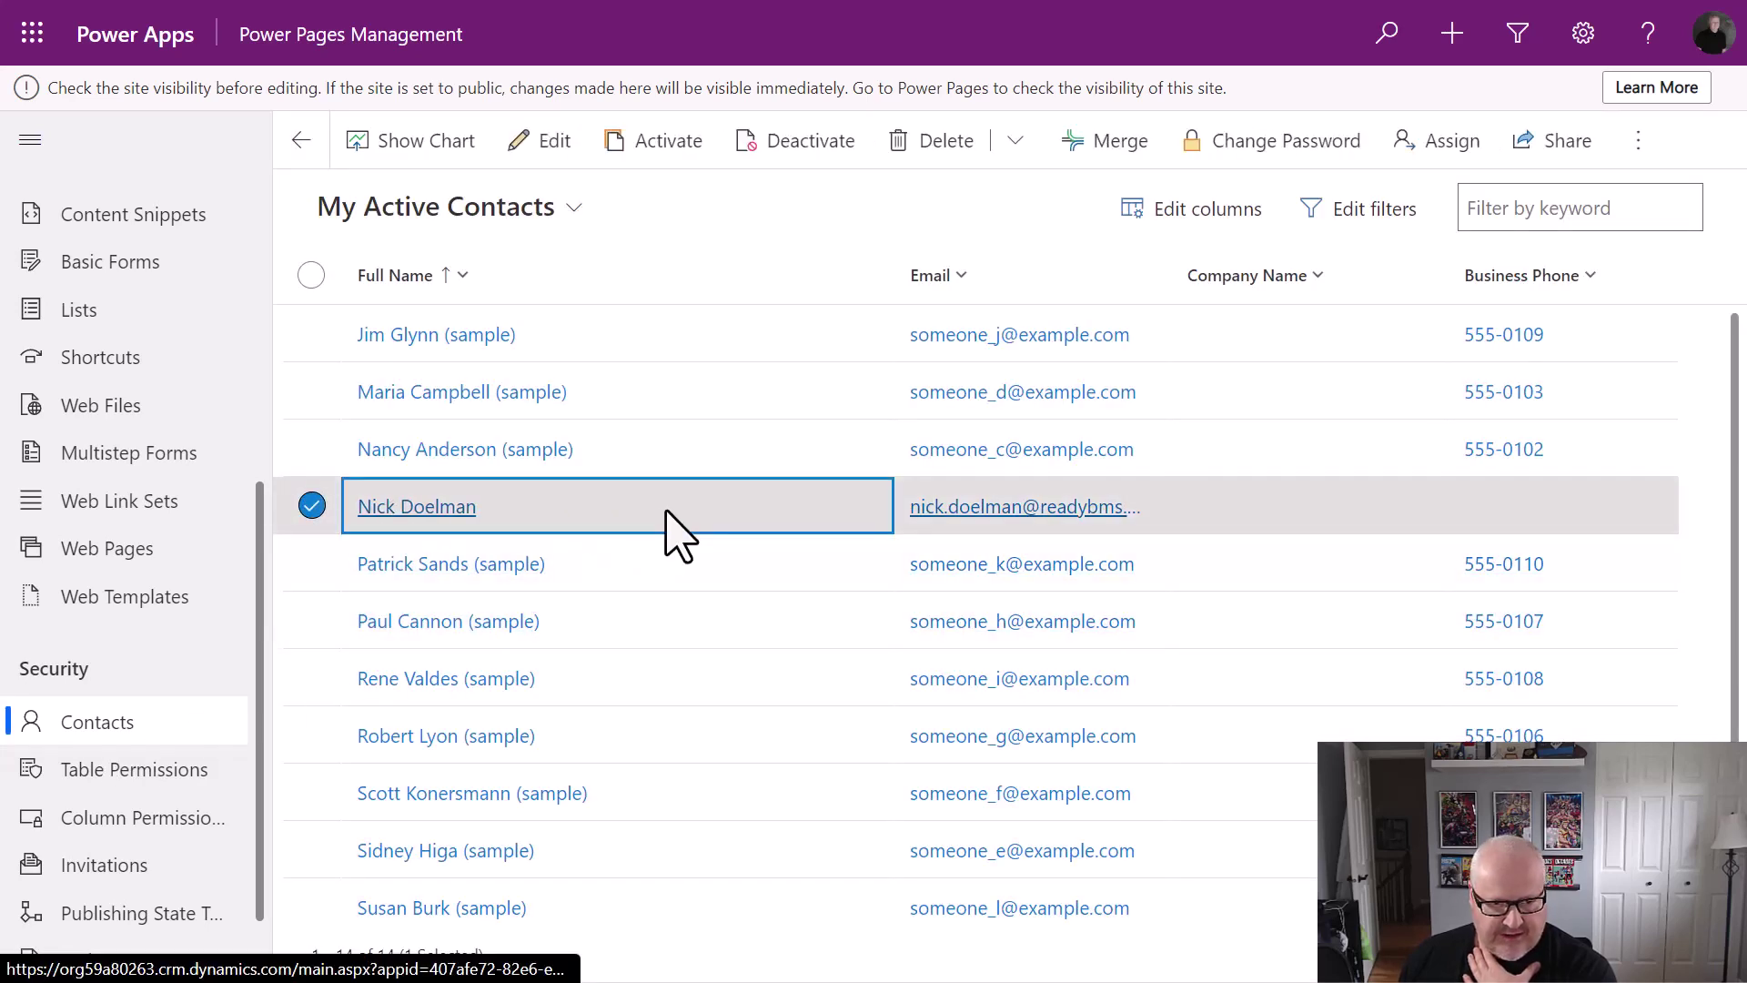
pyautogui.doubleClick(667, 511)
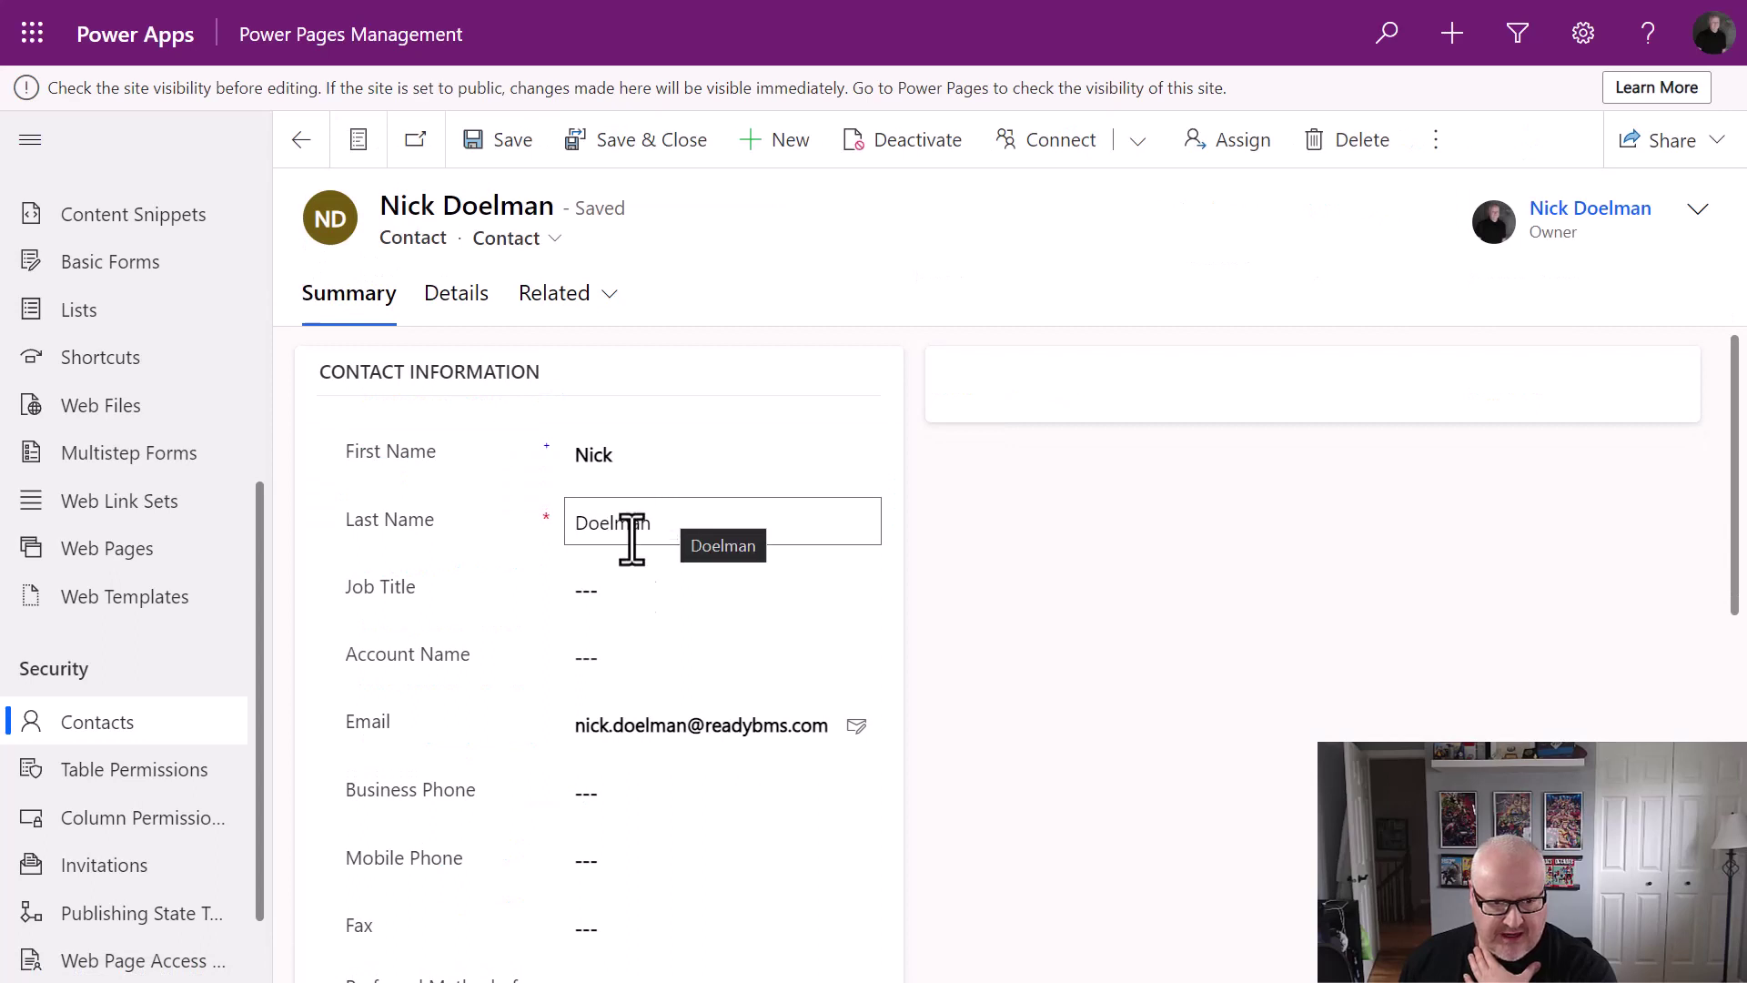
pyautogui.click(646, 659)
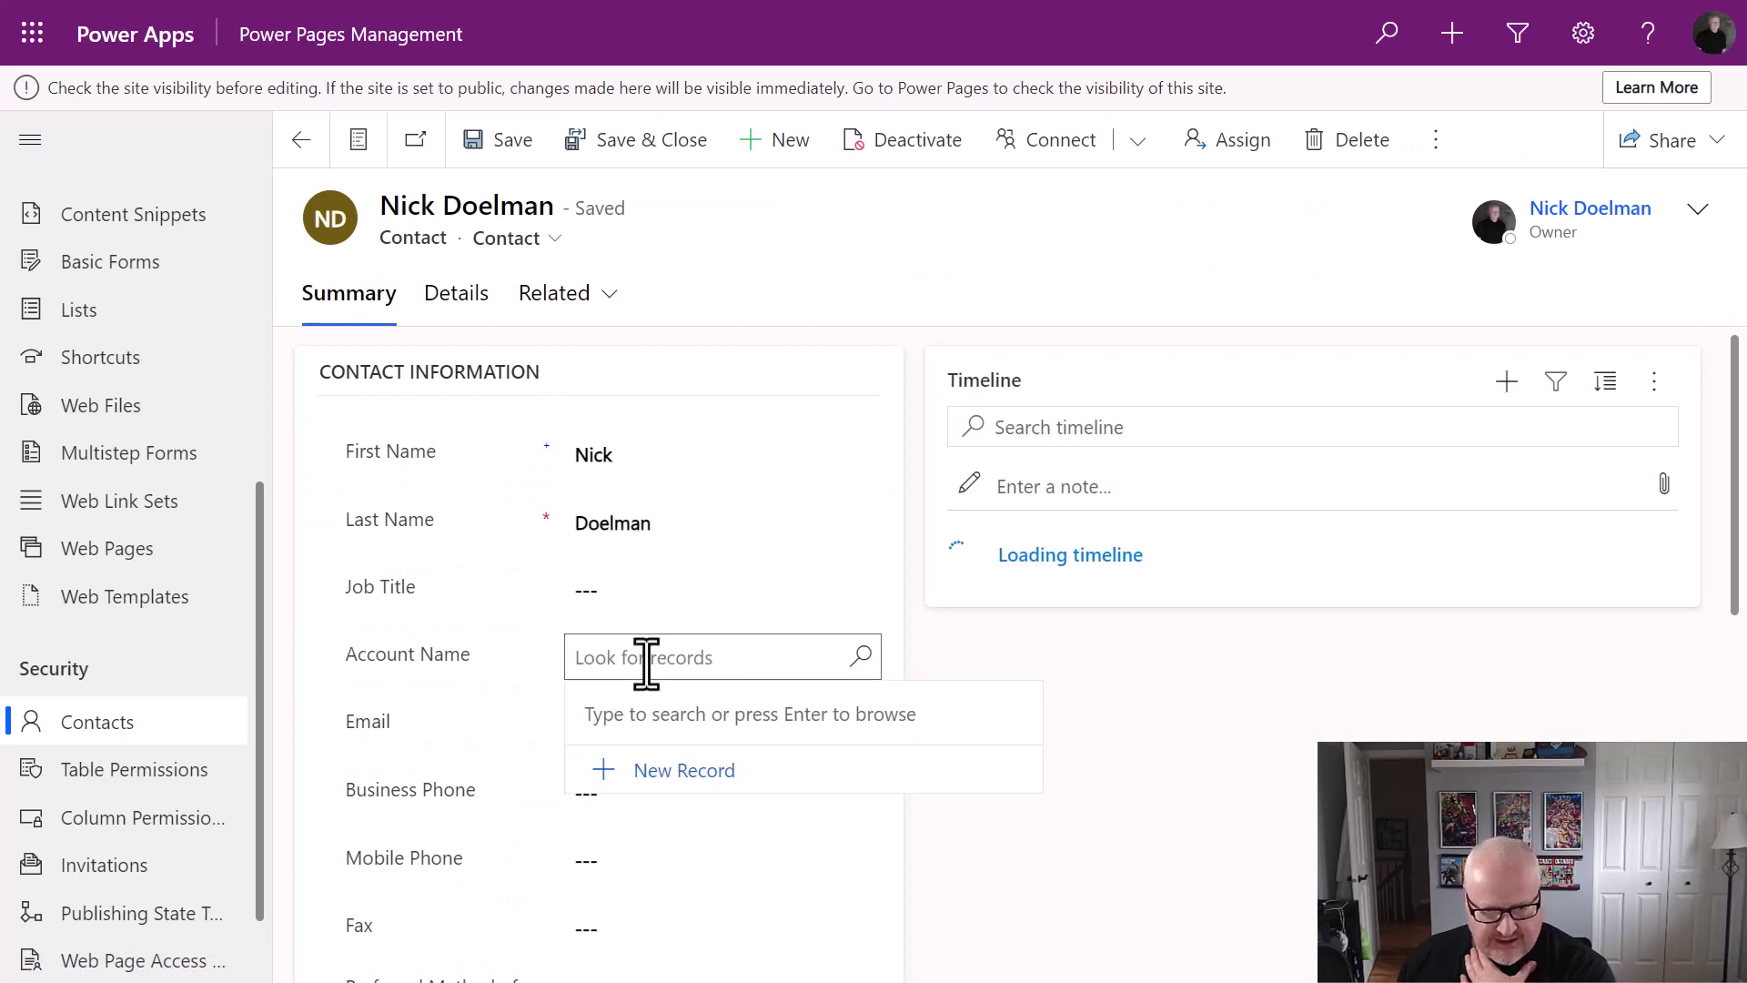
pyautogui.press('Return')
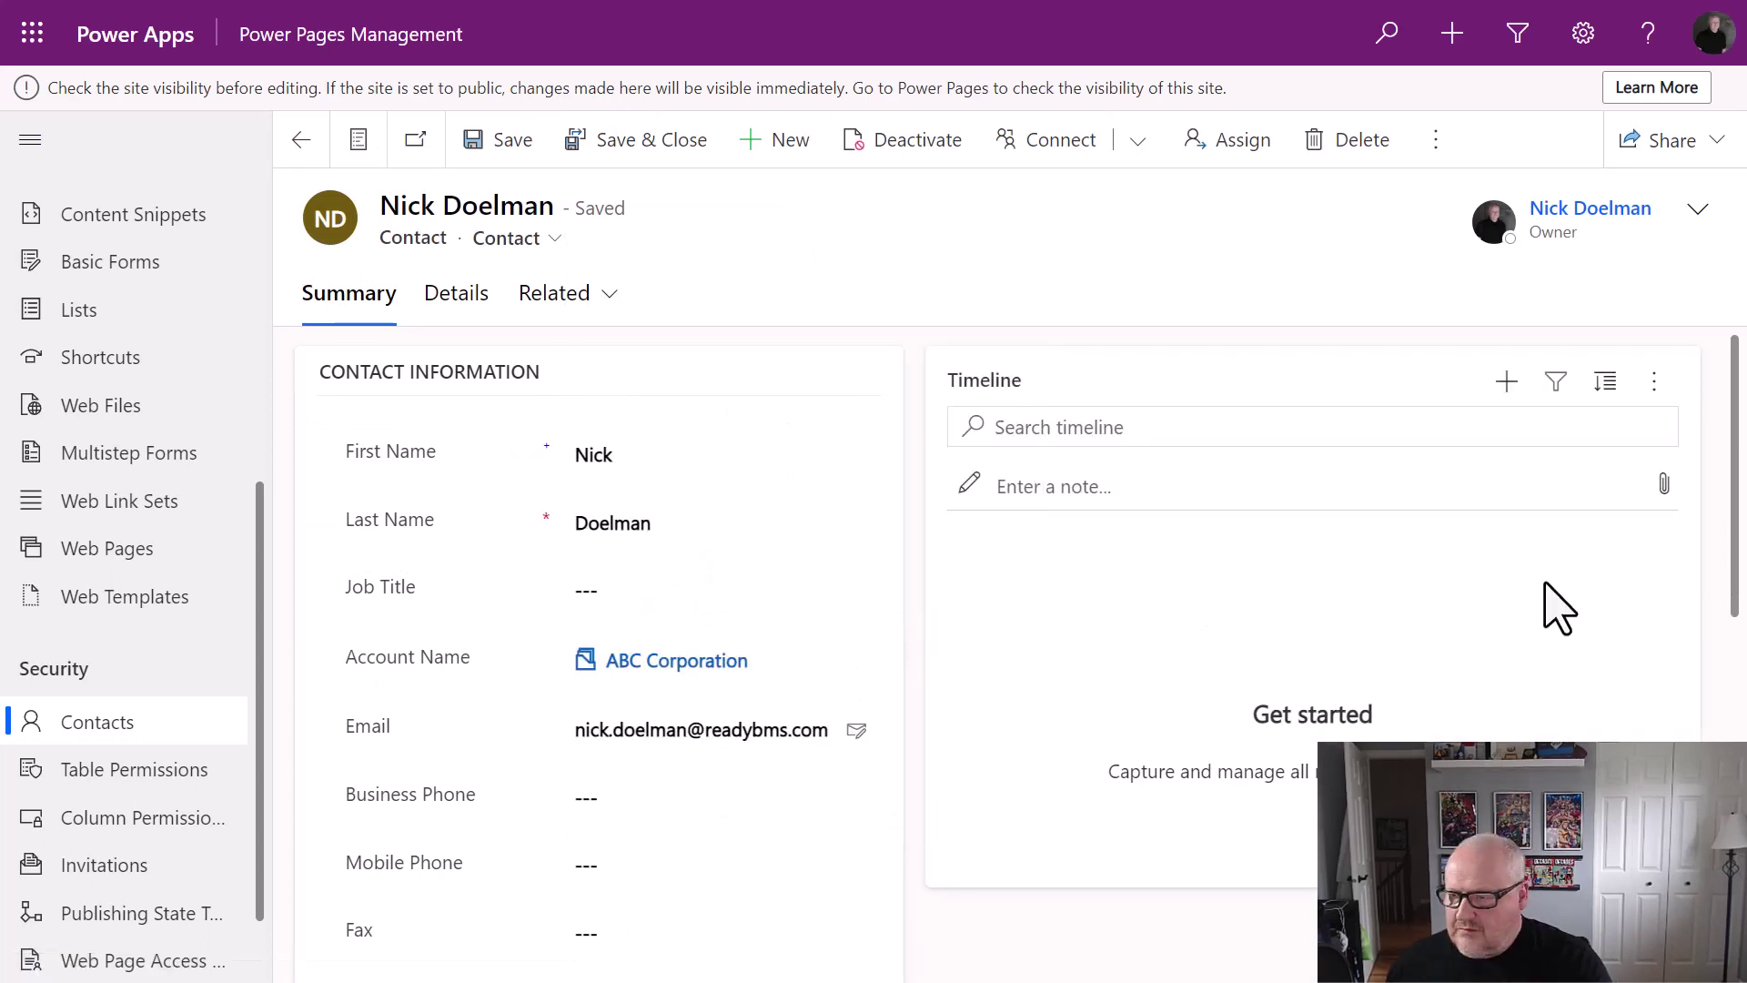